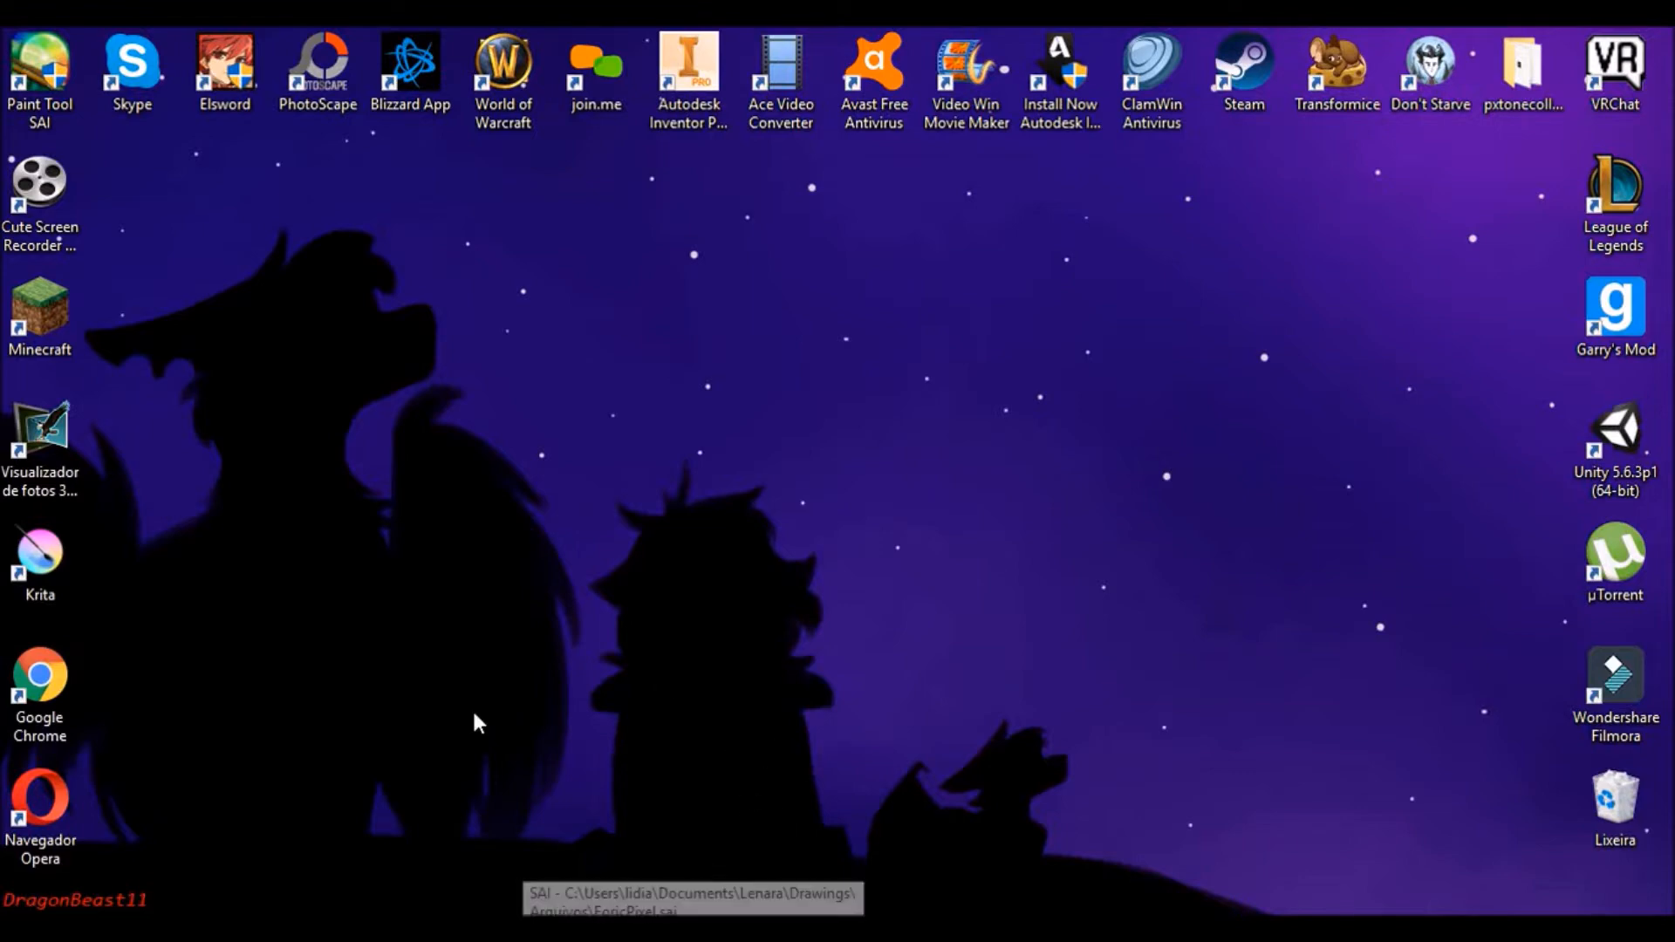
Switch to PaintTool SAI with the ForicPixel.sai drawing open and make Layer11 visible.
click(63, 98)
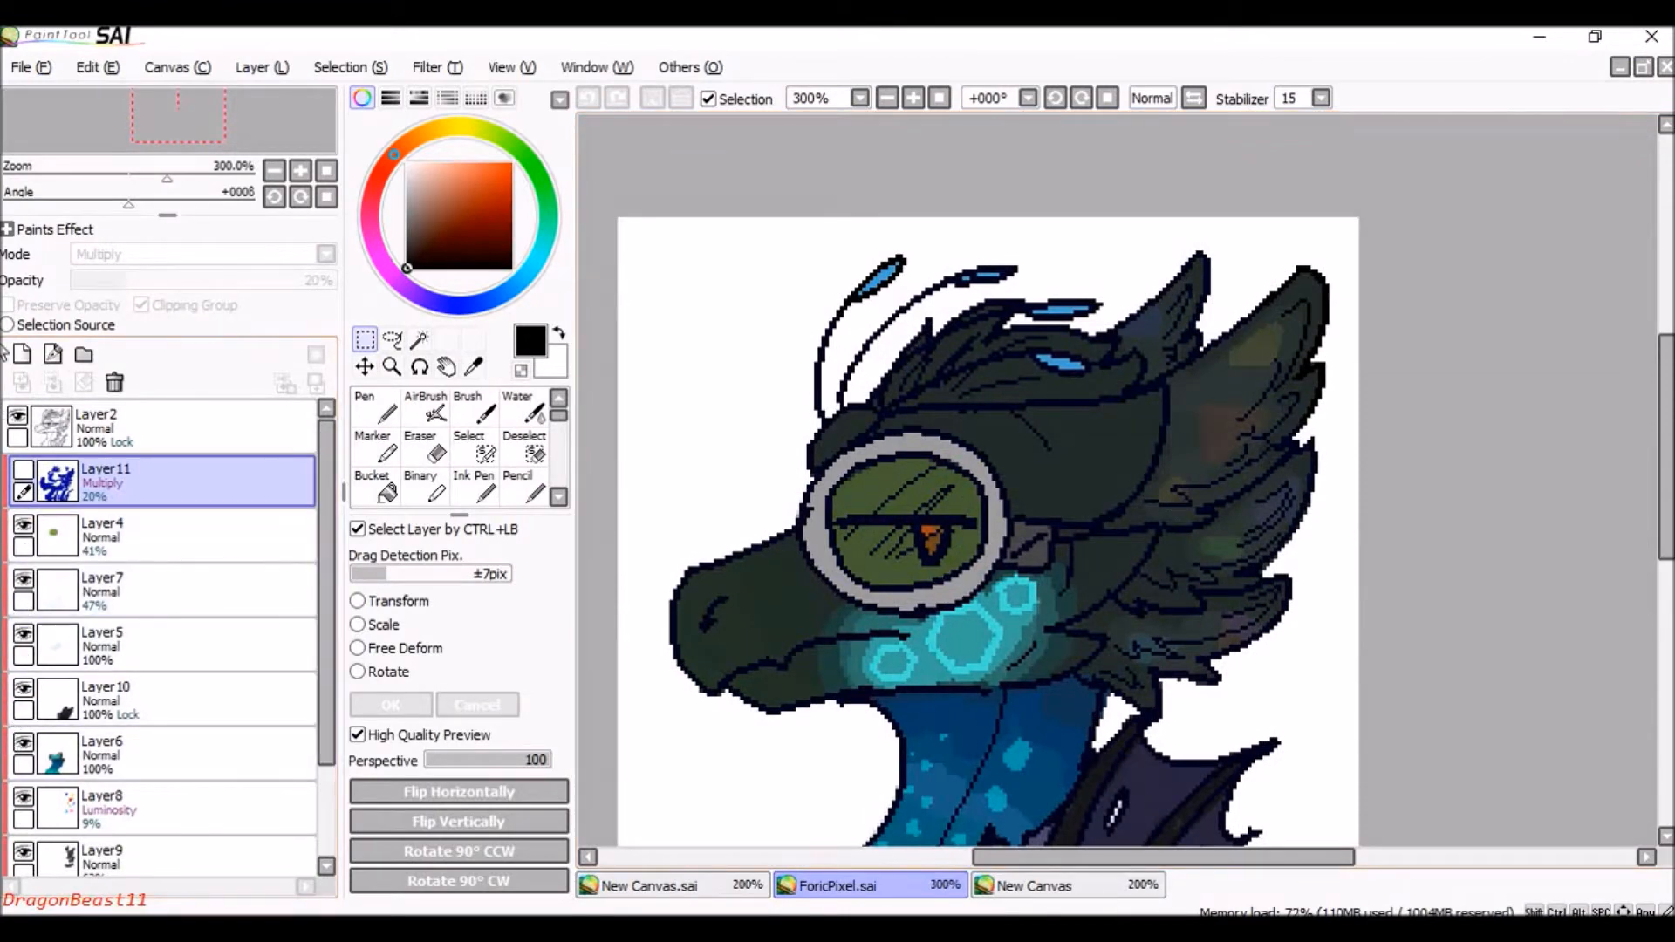
click(24, 470)
scroll(1099, 381, down, 1)
scroll(1098, 380, down, 1)
scroll(1099, 429, up, 2)
scroll(1105, 427, down, 1)
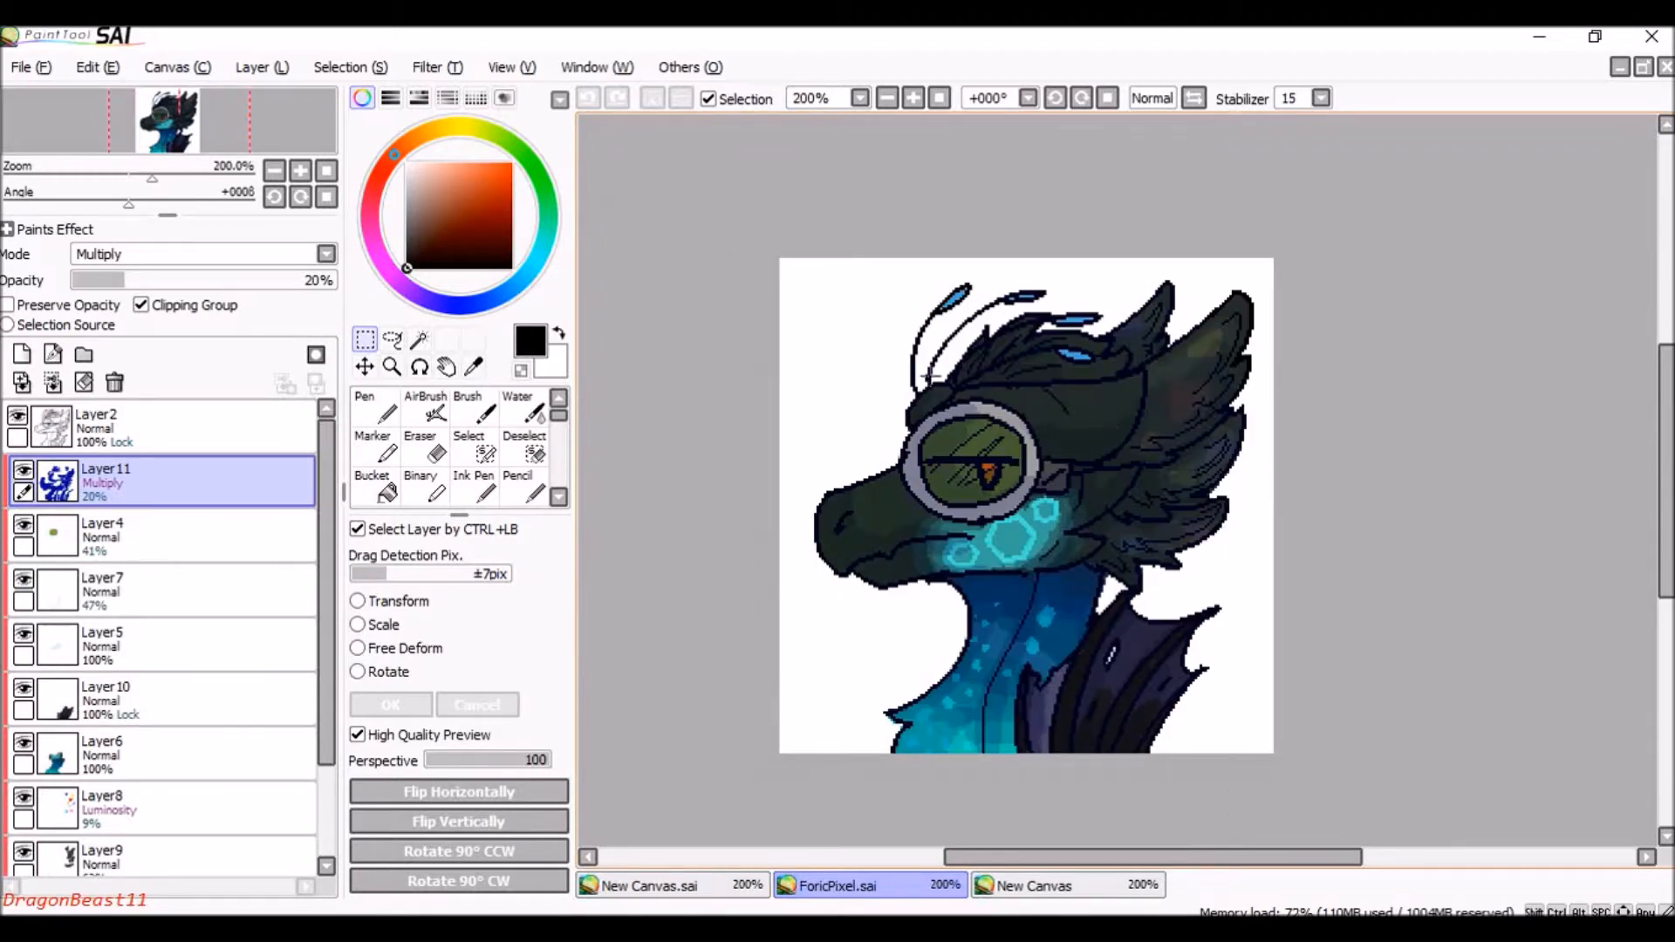
Examine the finished pixel portrait in ForicPixel.sai and its full stack of layers.
scroll(1003, 279, down, 1)
scroll(1004, 336, up, 1)
scroll(87, 515, down, 2)
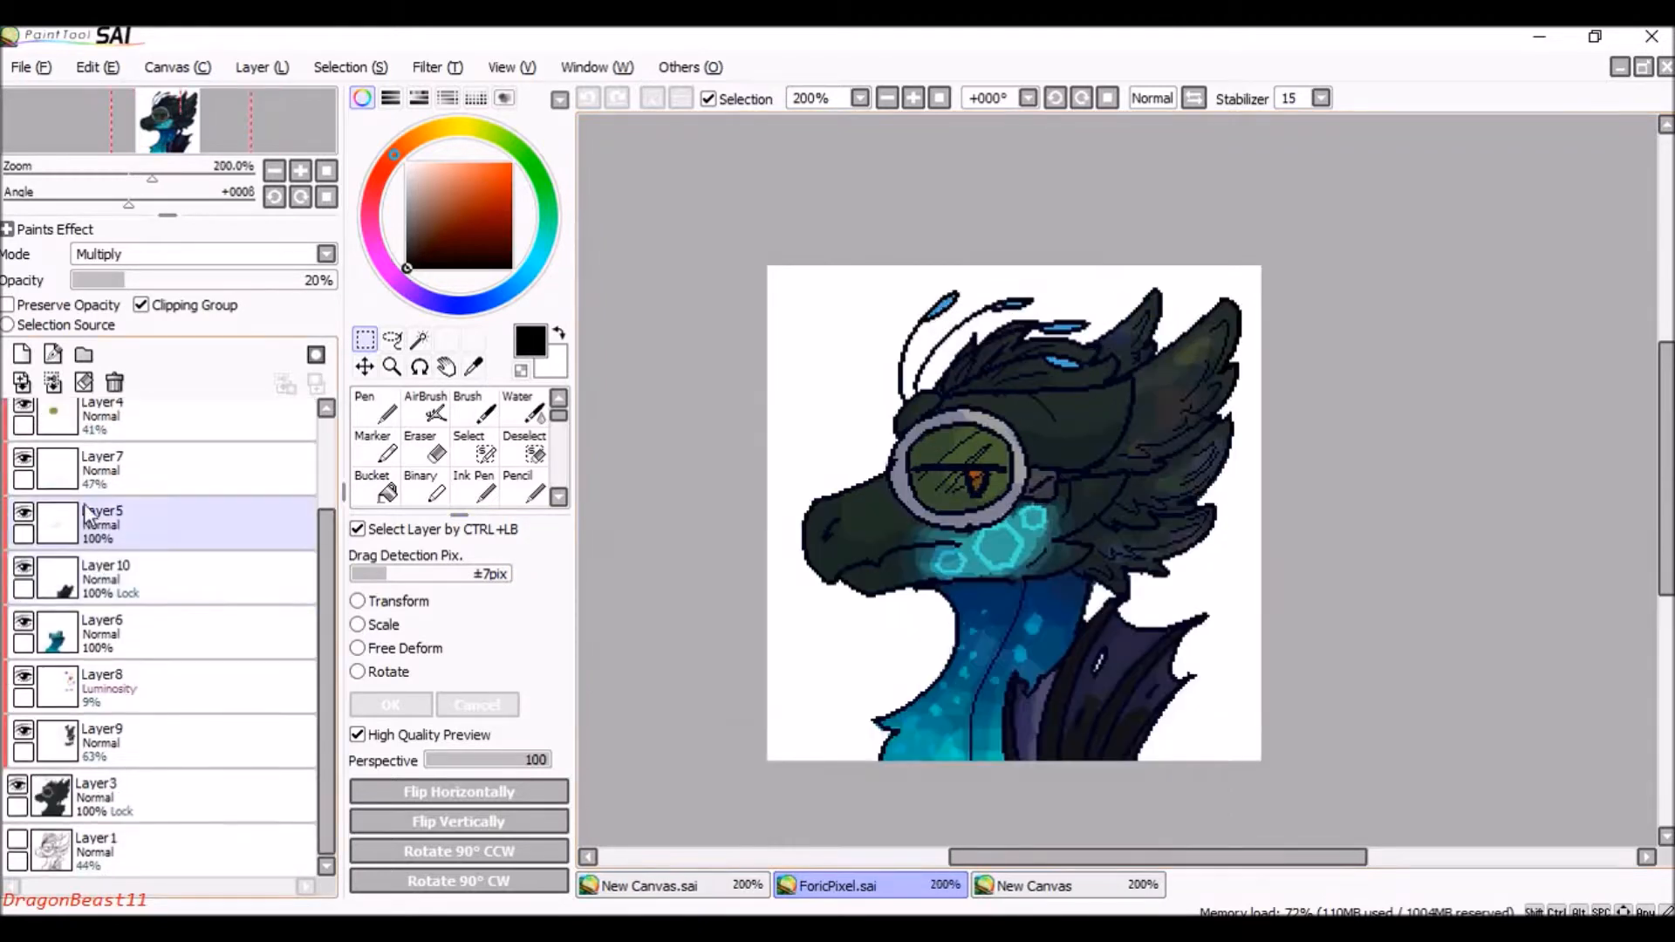
scroll(74, 737, up, 2)
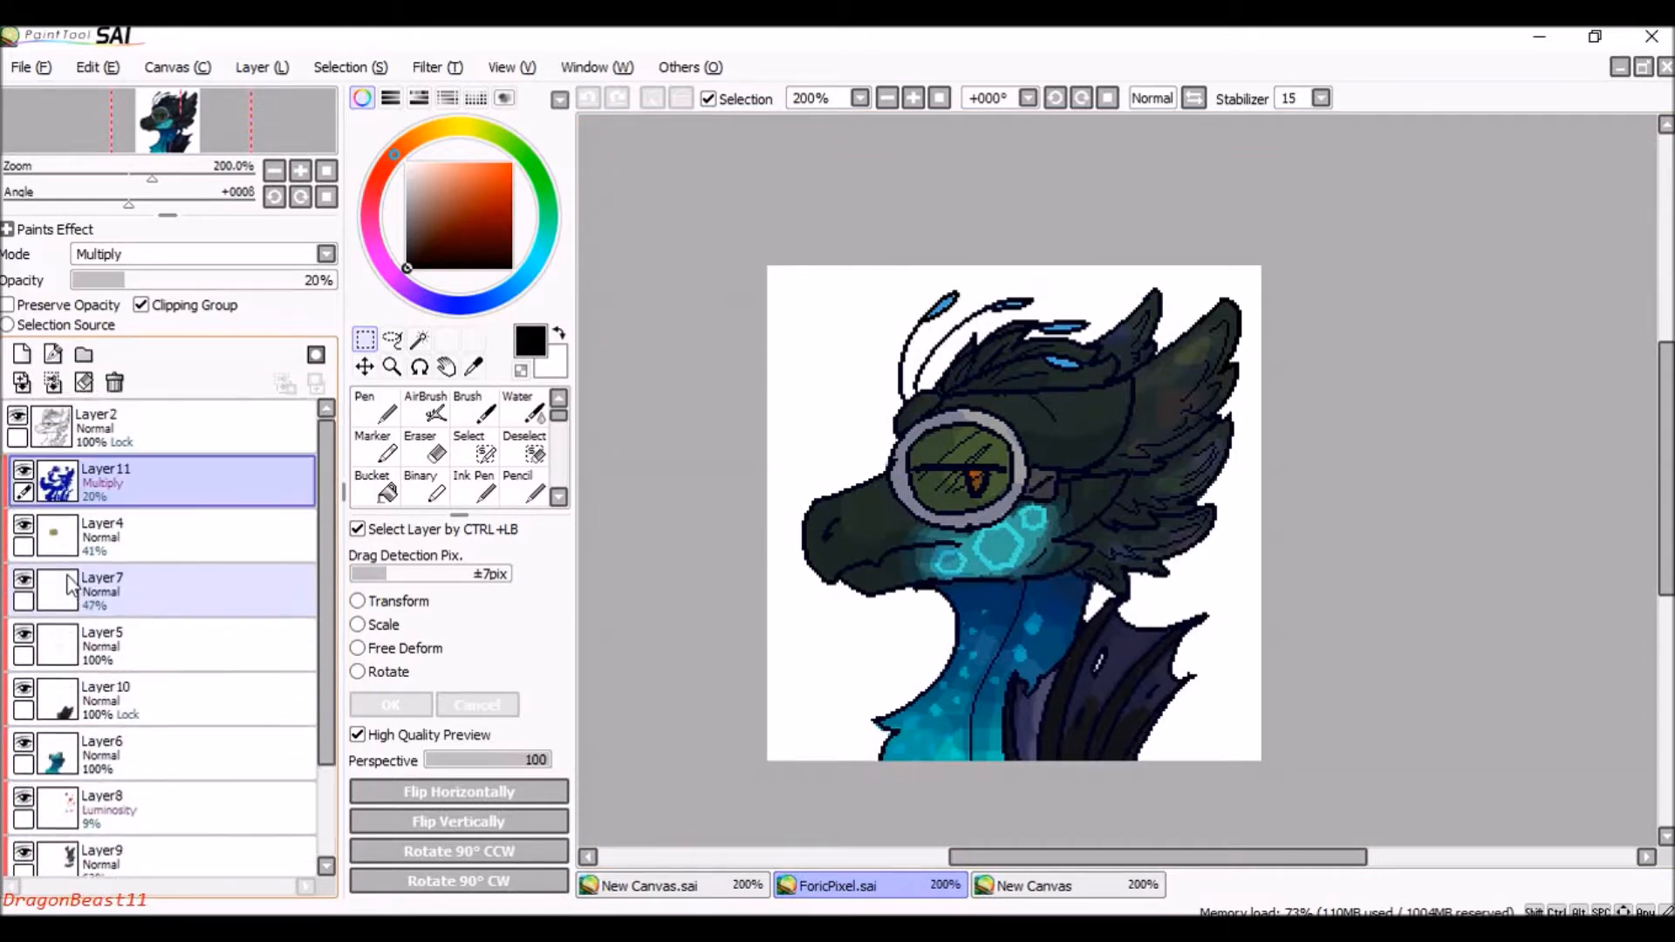
scroll(68, 563, down, 2)
scroll(63, 523, up, 2)
scroll(63, 523, down, 2)
scroll(63, 523, up, 2)
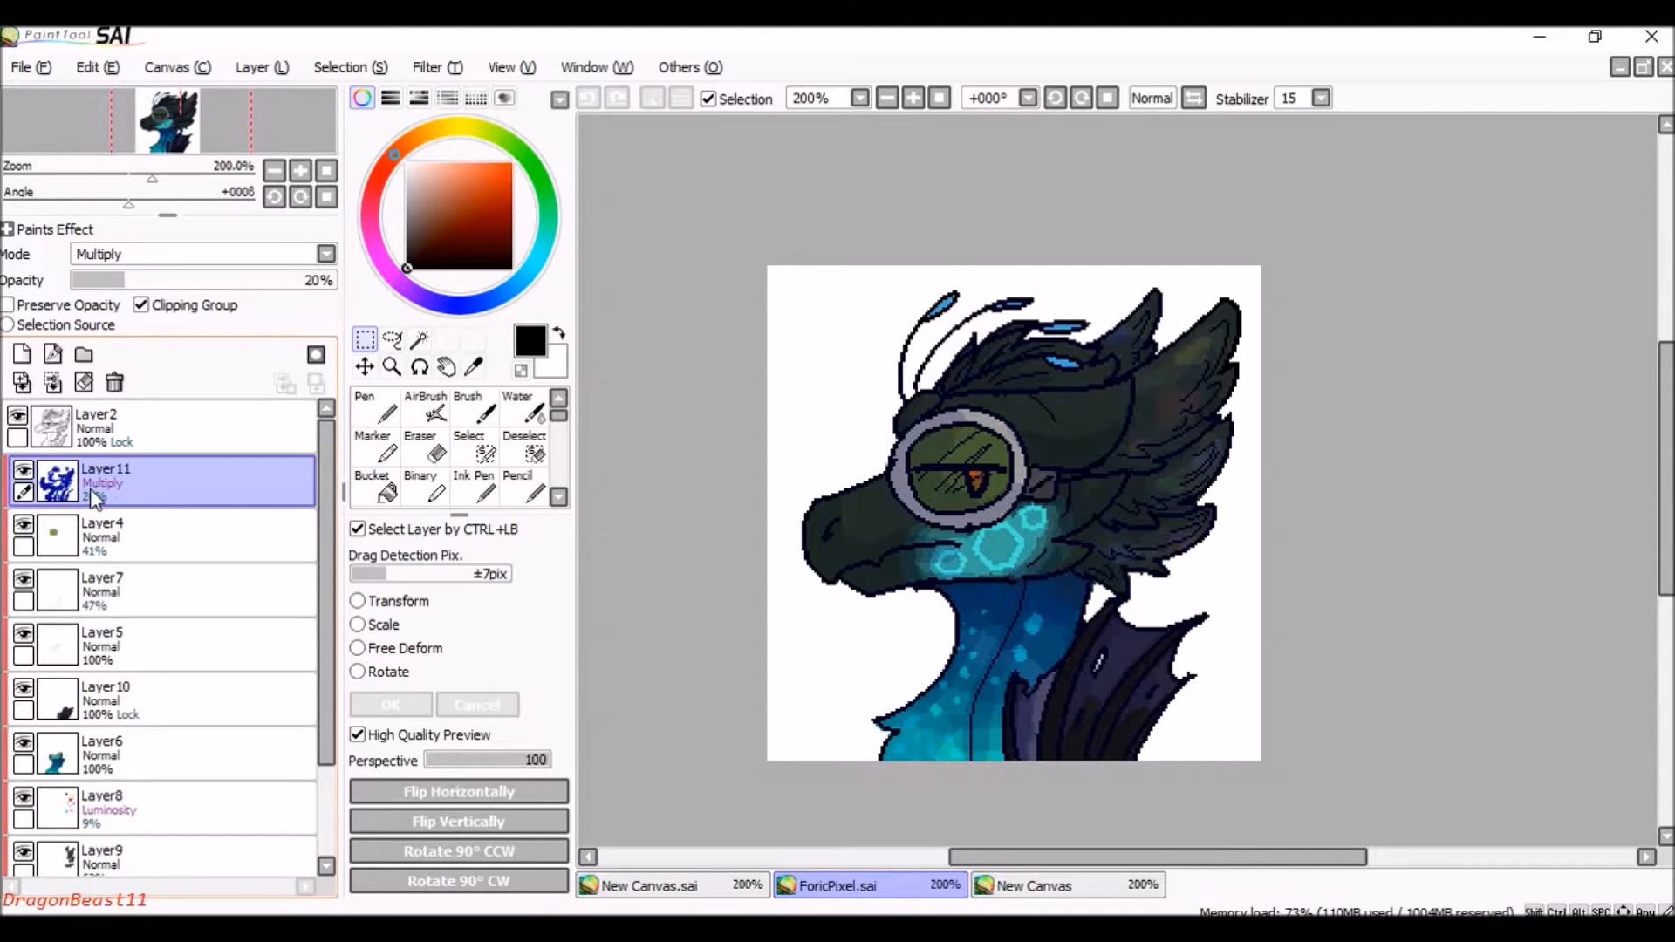
scroll(960, 387, down, 1)
scroll(960, 387, up, 2)
scroll(590, 382, down, 3)
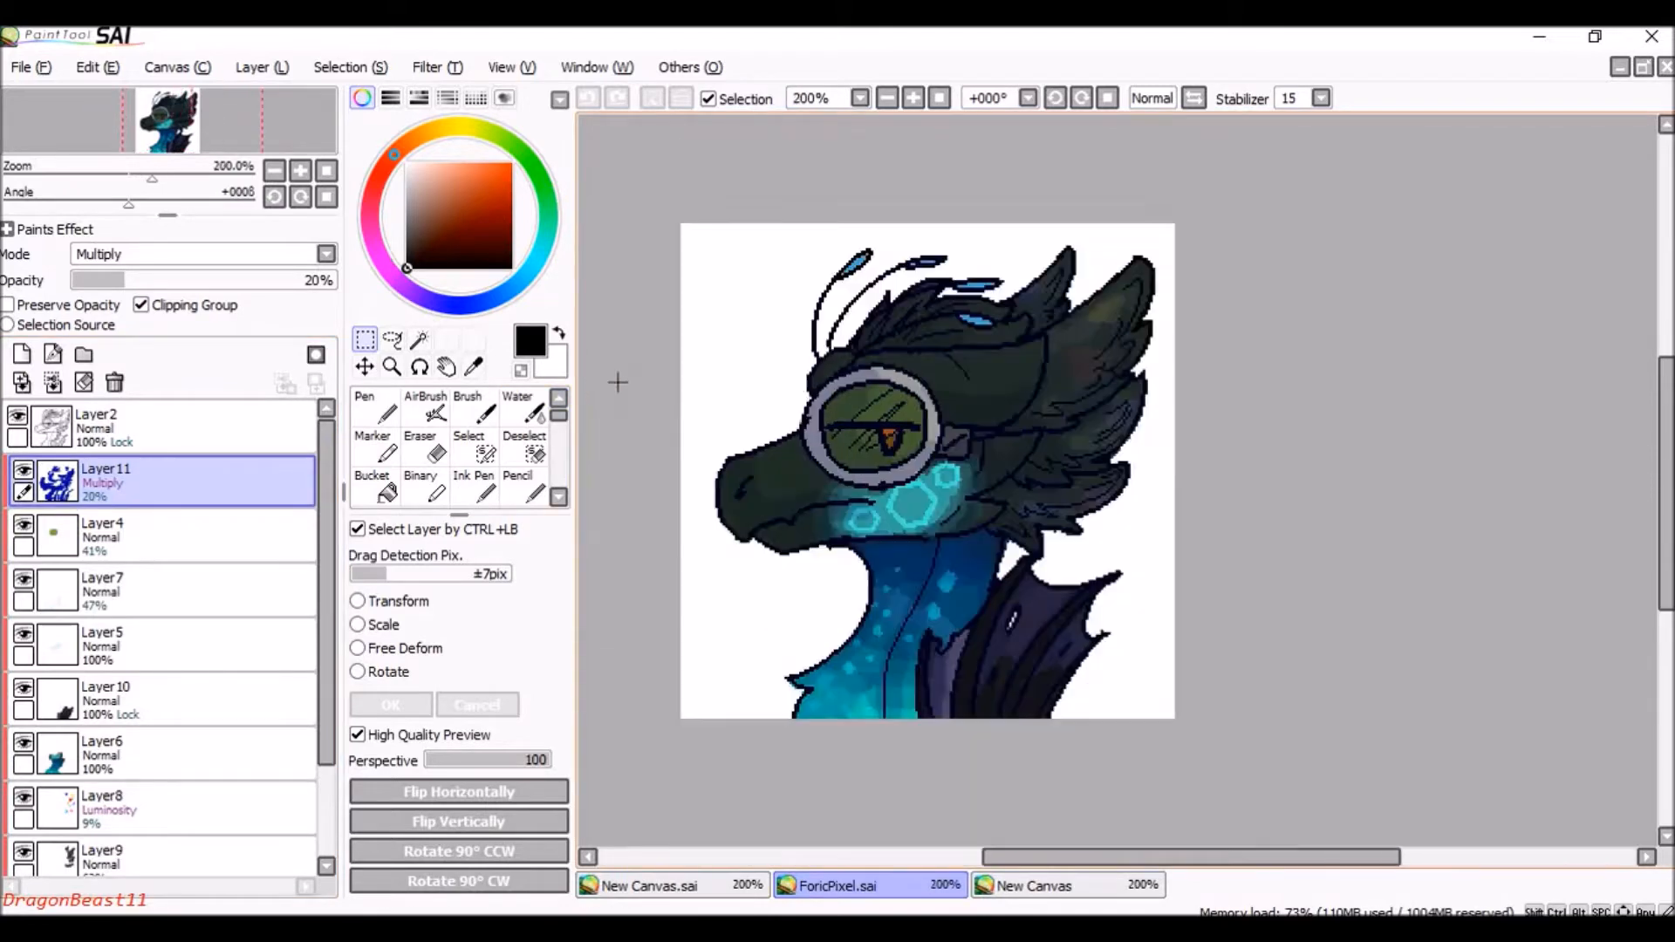
scroll(590, 381, up, 2)
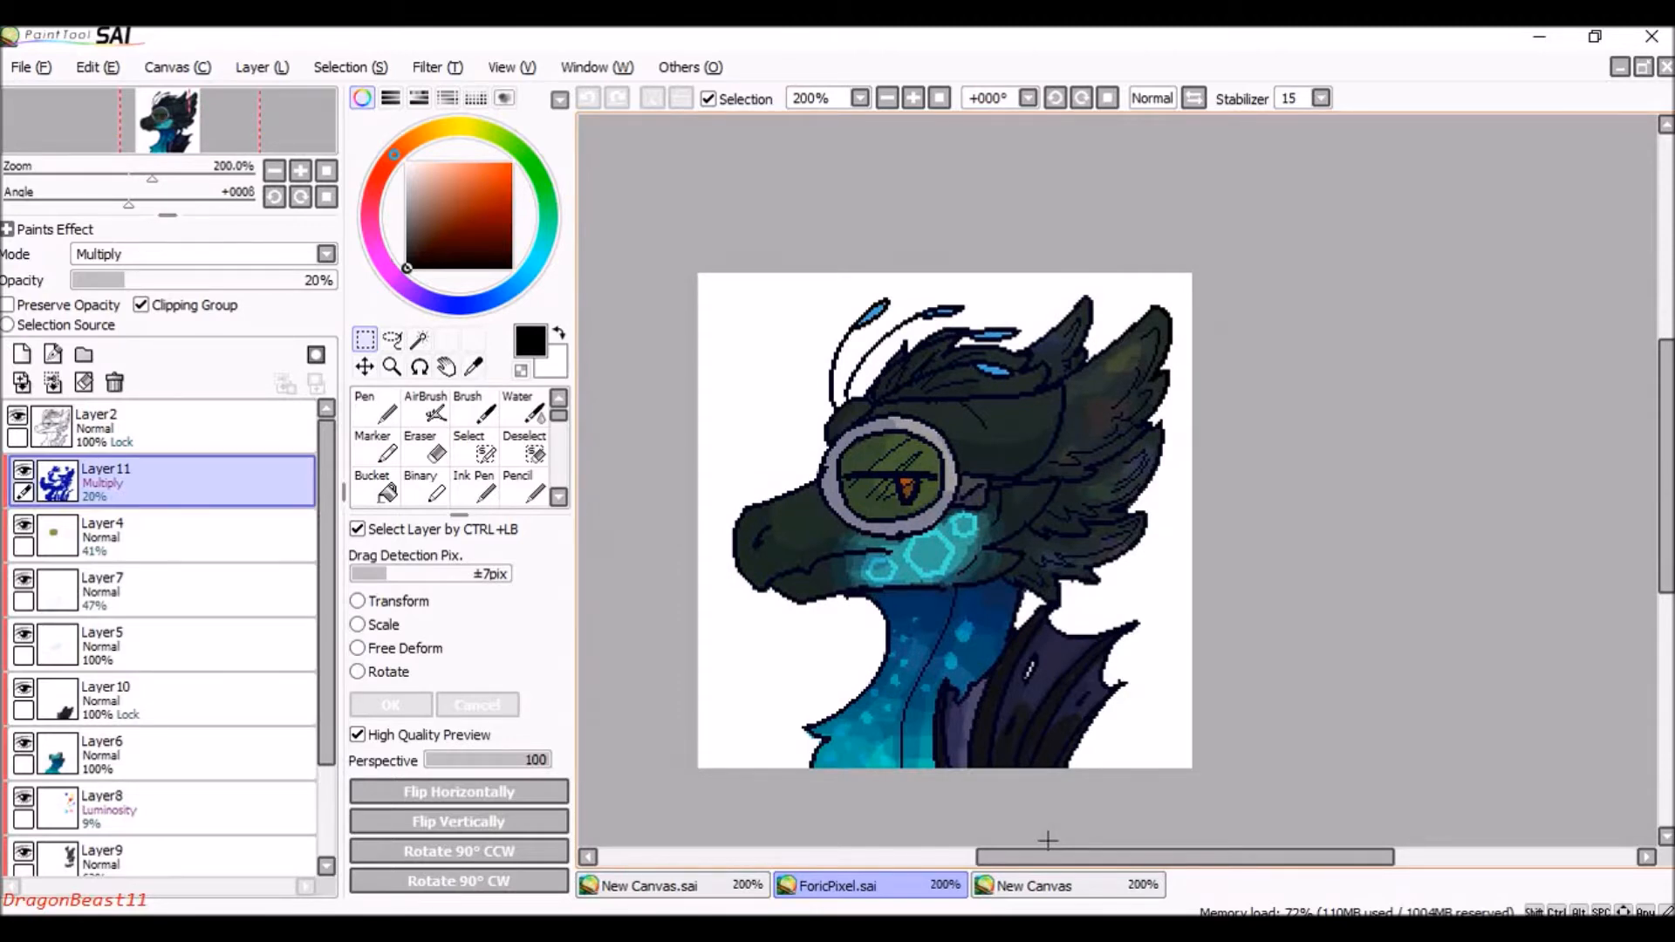
Switch to the New Canvas document and look over the full Foric dragon reference image.
click(1037, 888)
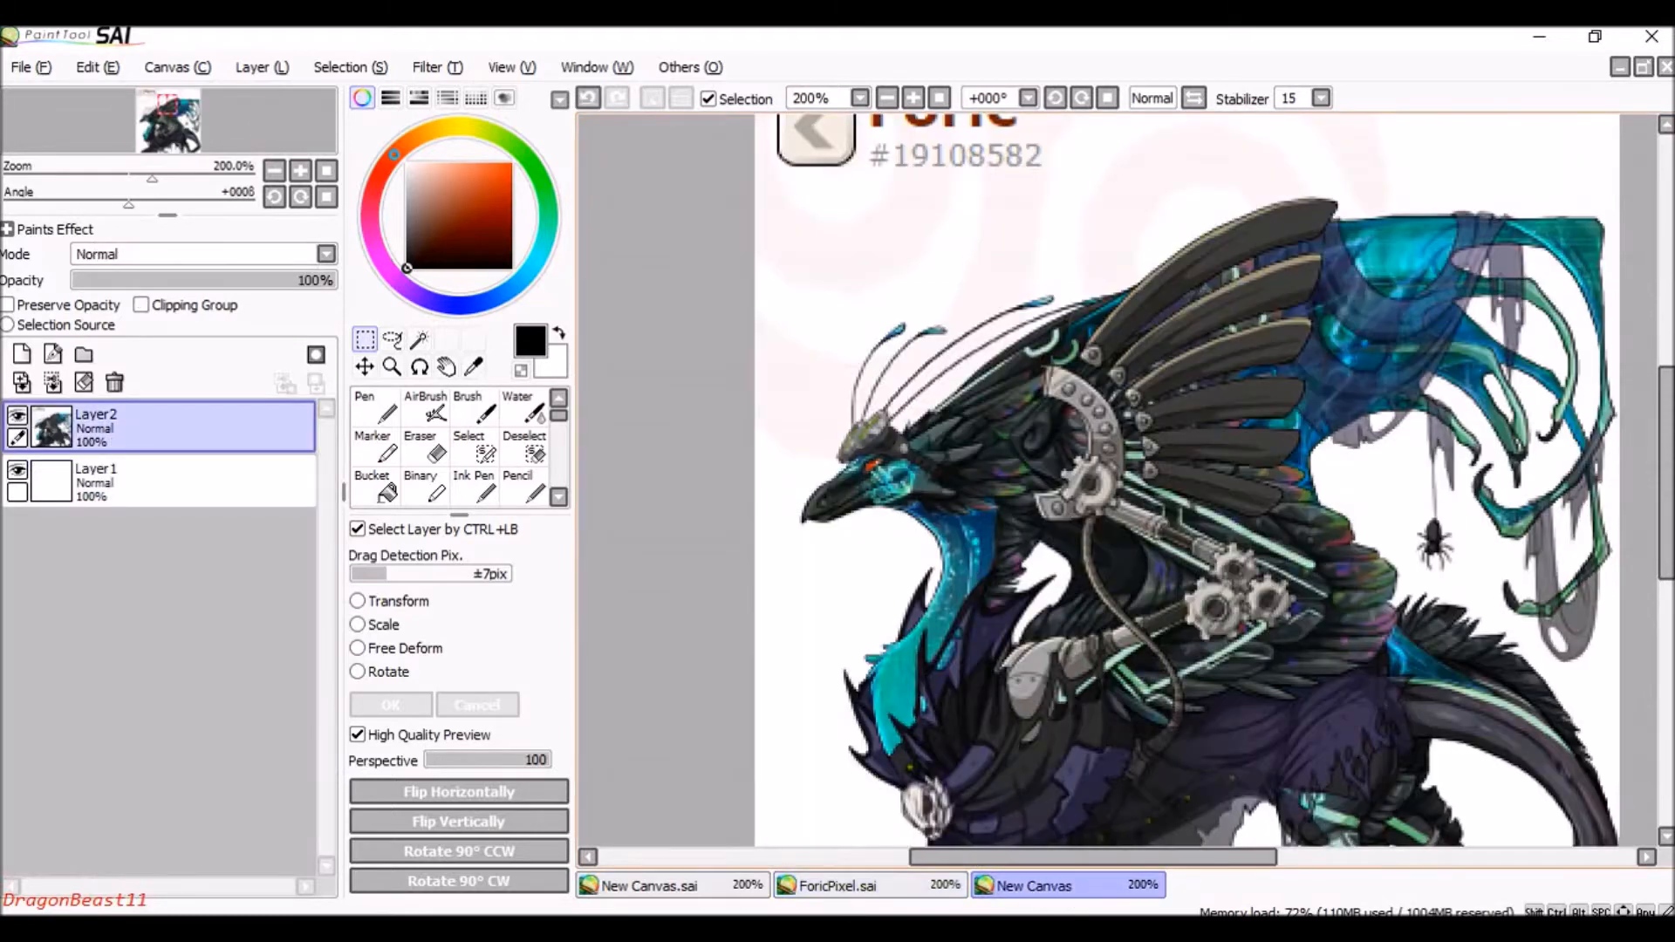
scroll(916, 331, down, 3)
scroll(931, 323, up, 1)
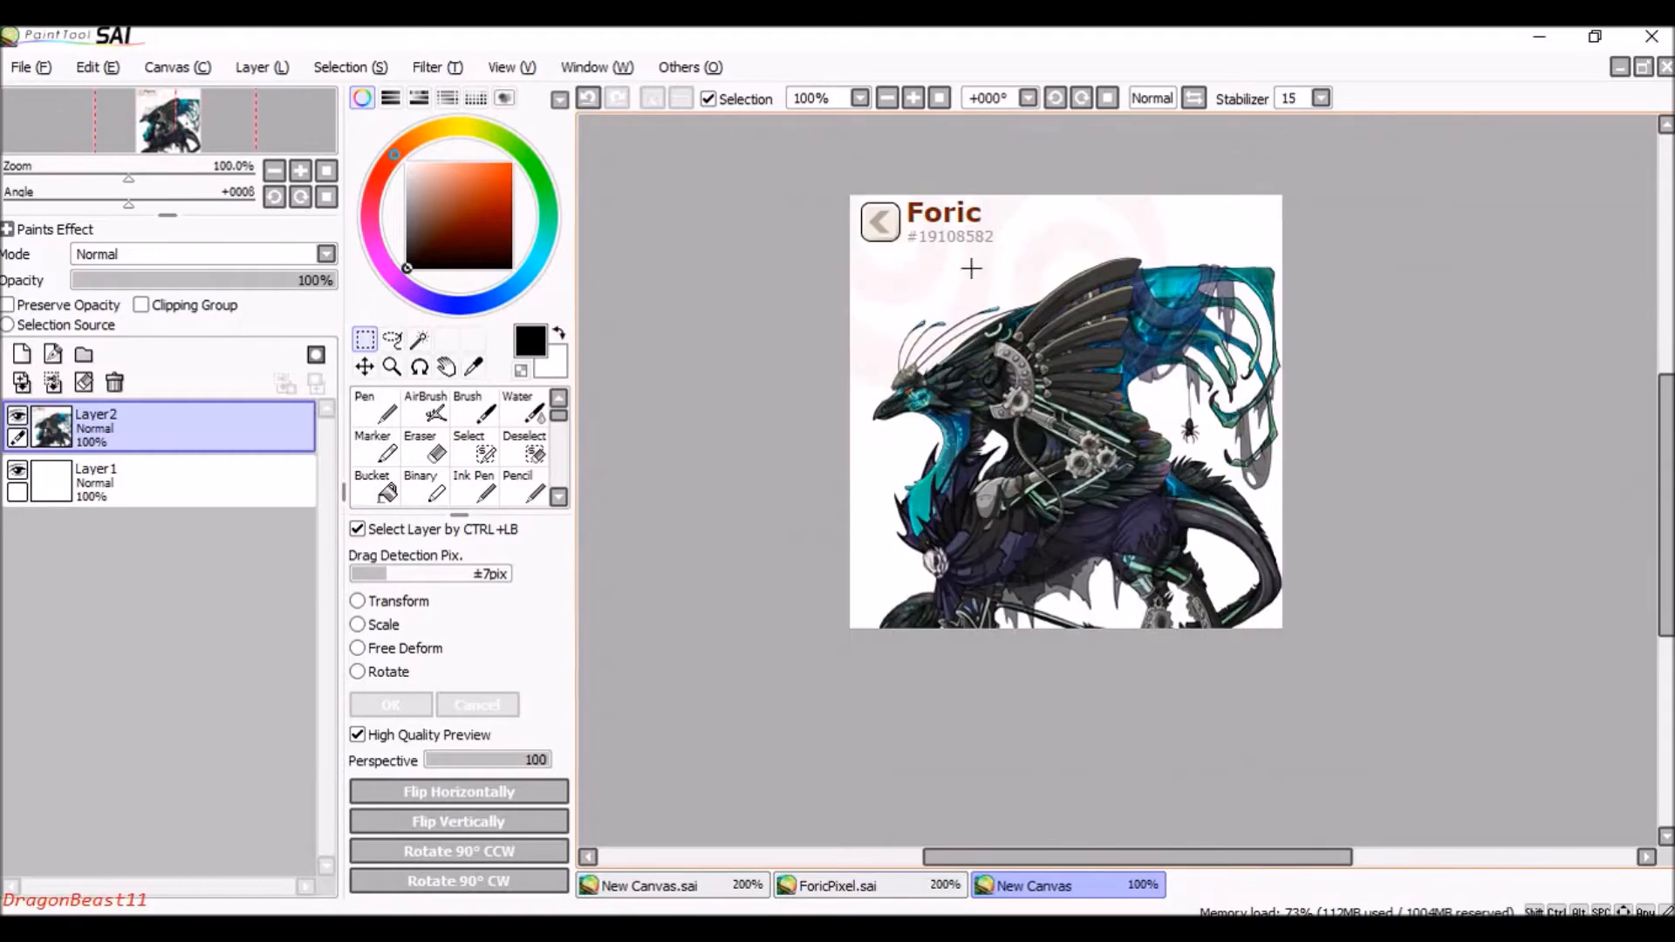
scroll(968, 294, up, 2)
scroll(1008, 431, down, 2)
scroll(1008, 430, up, 4)
scroll(942, 567, down, 2)
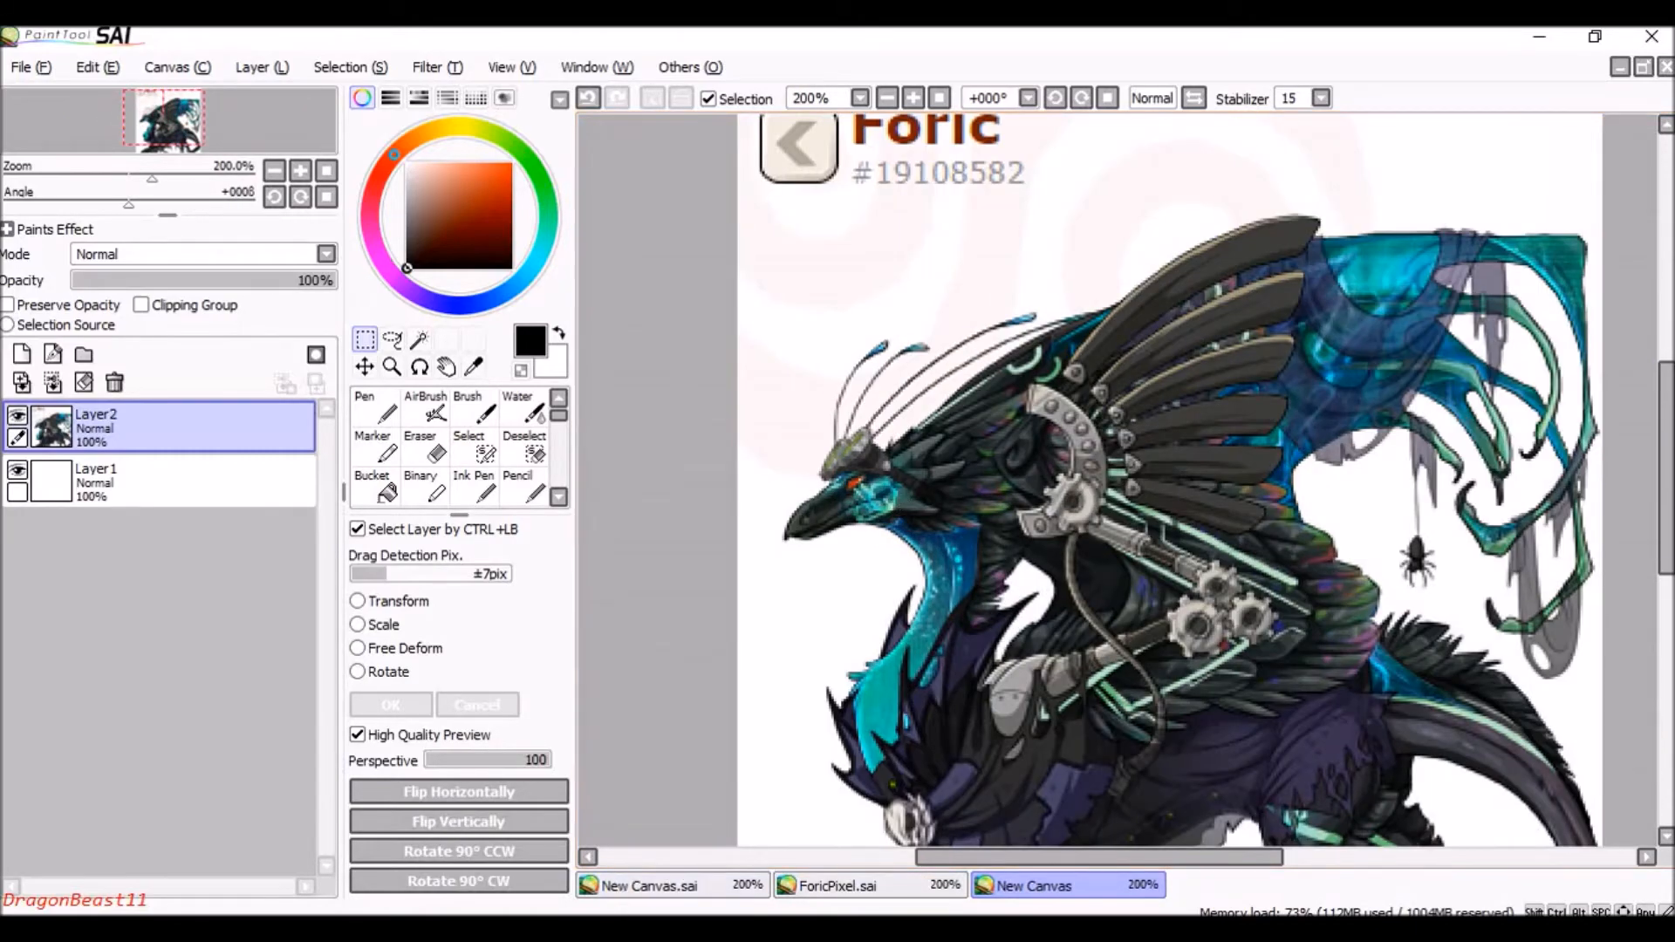
Switch to the web browser and view the dragon lair page on Flight Rising.
click(616, 929)
scroll(1056, 347, down, 4)
scroll(1056, 354, up, 4)
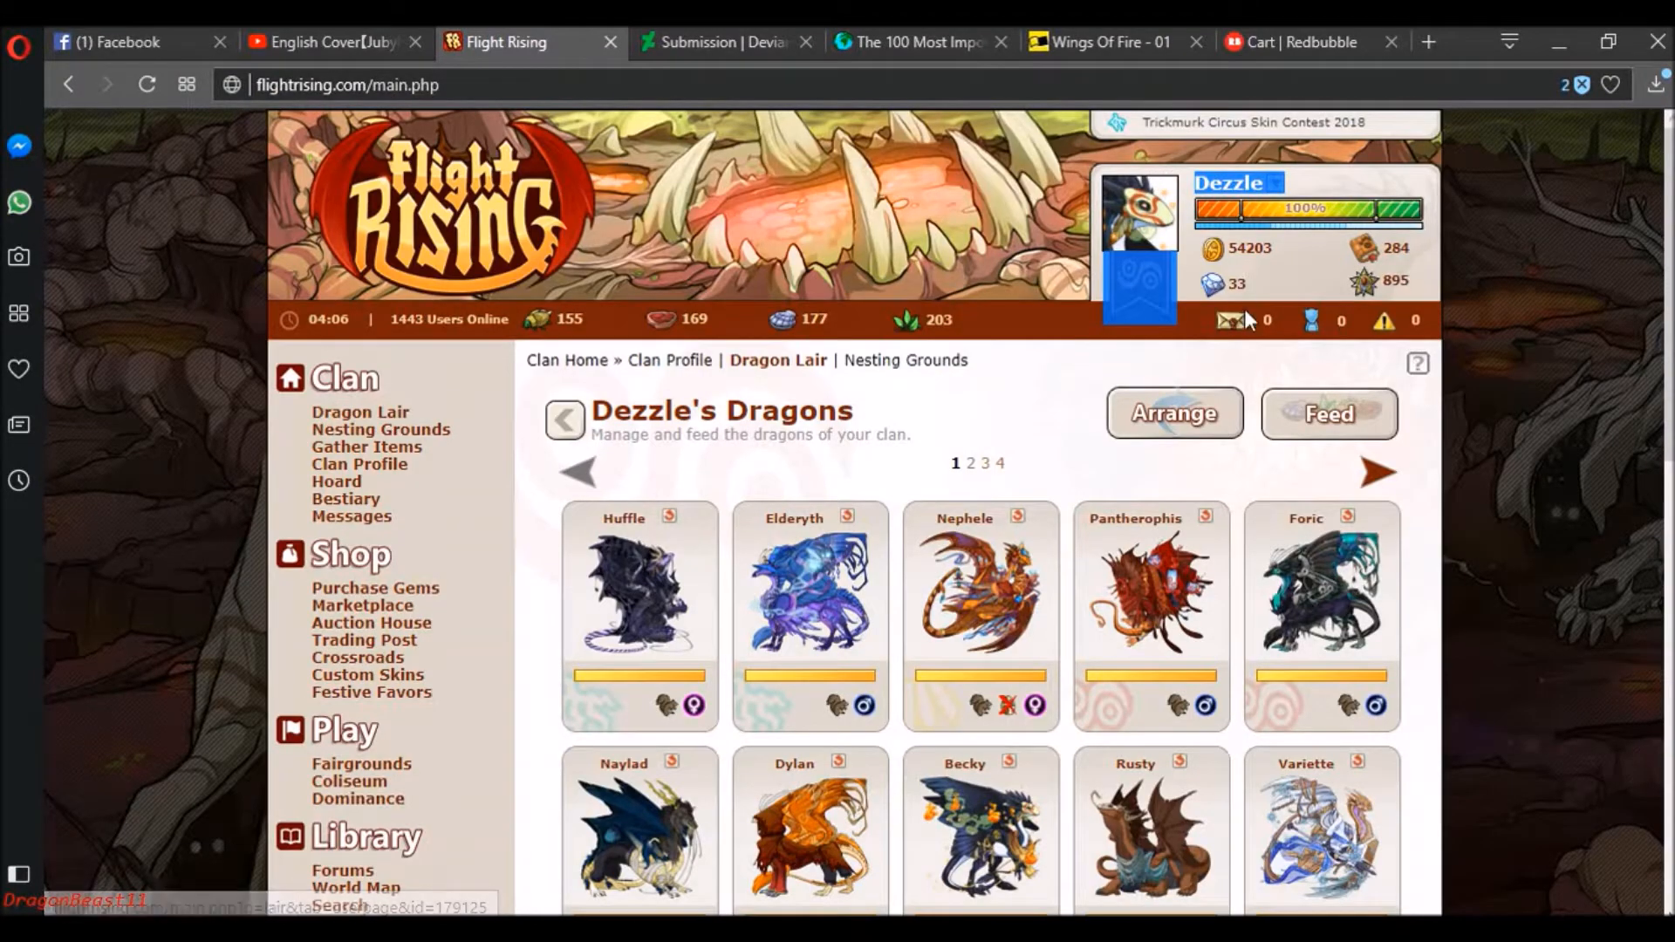
click(1253, 363)
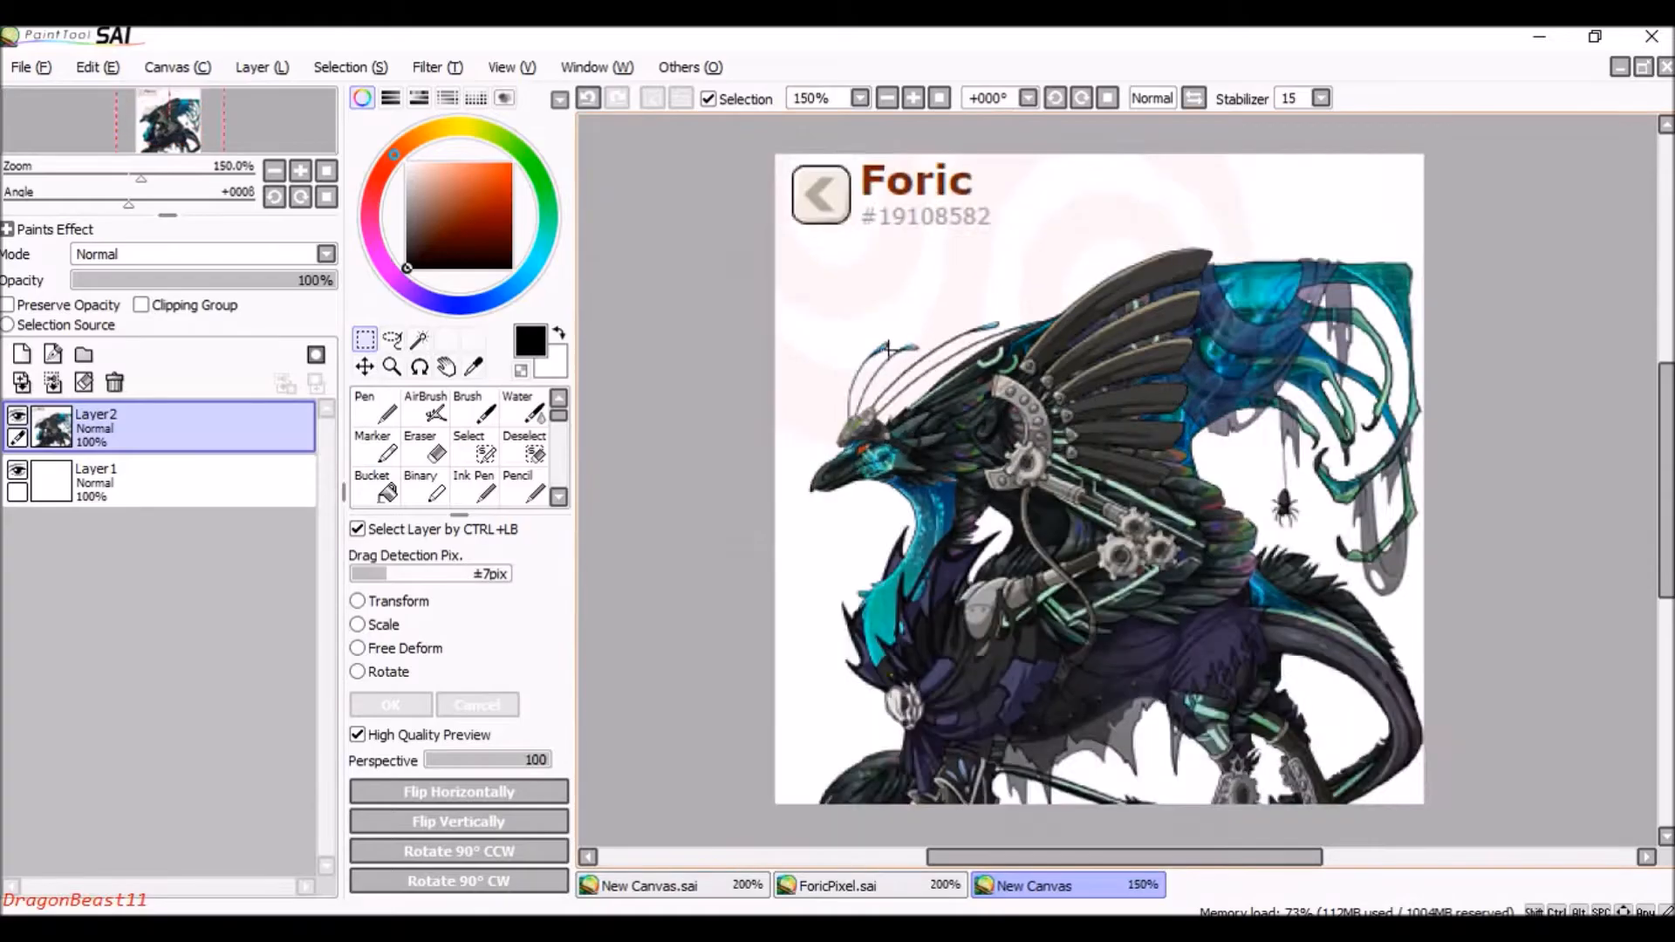
Return to PaintTool SAI and examine the head and neck of the Foric reference dragon up close.
scroll(894, 360, up, 3)
scroll(895, 360, down, 3)
scroll(911, 430, up, 3)
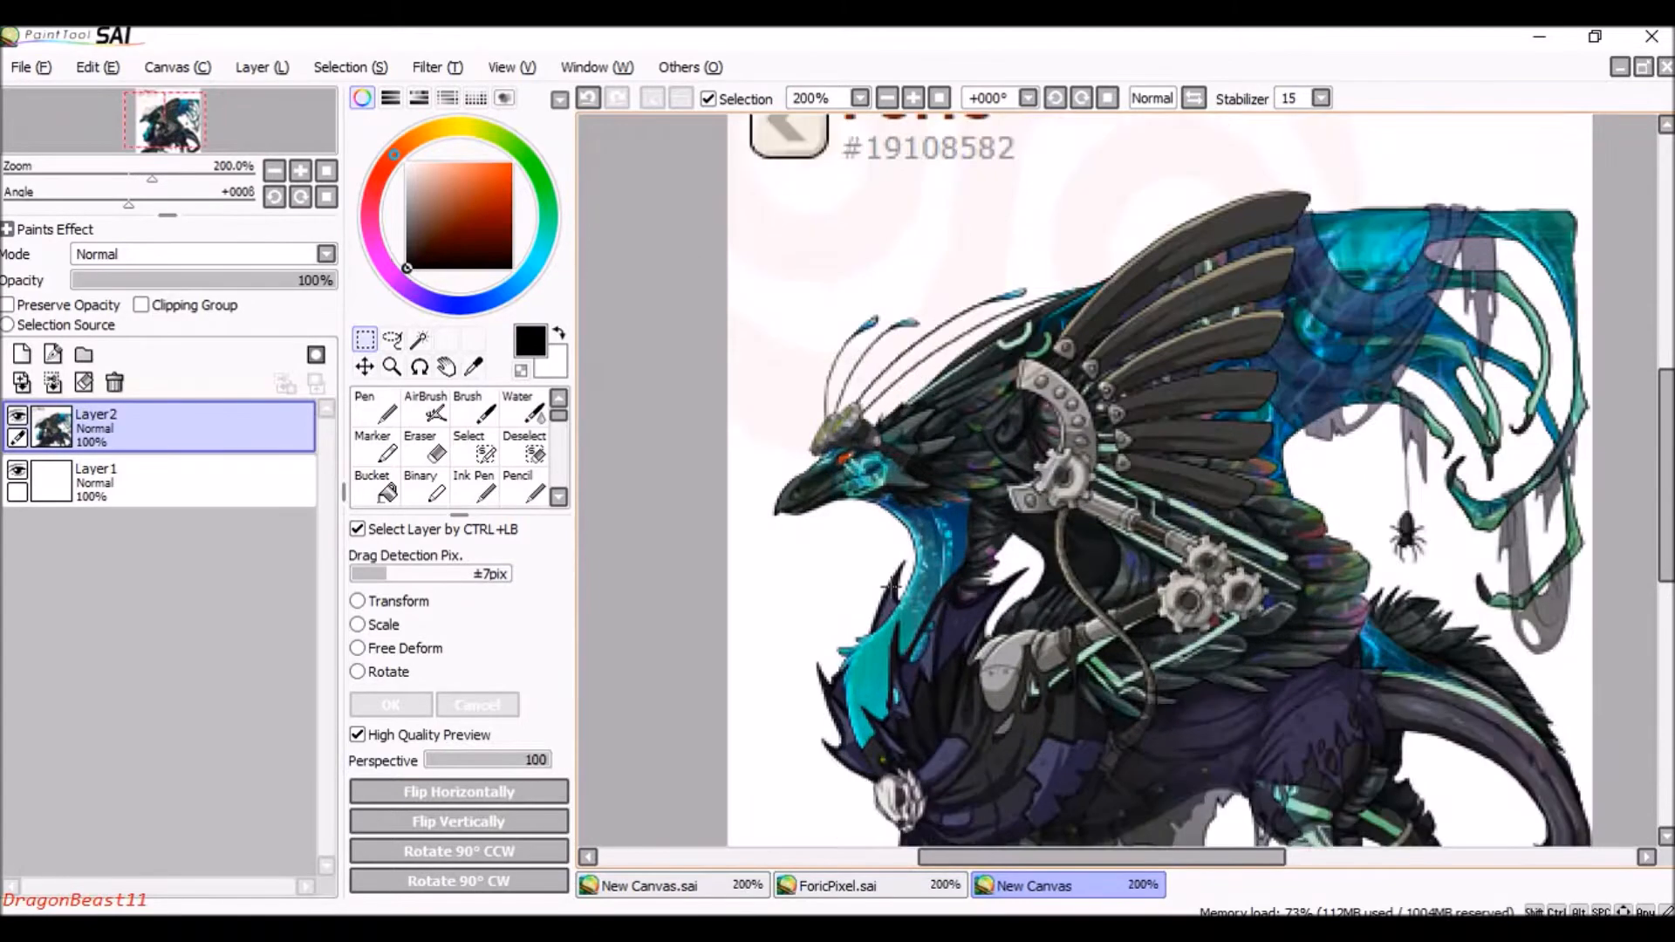
scroll(858, 588, down, 2)
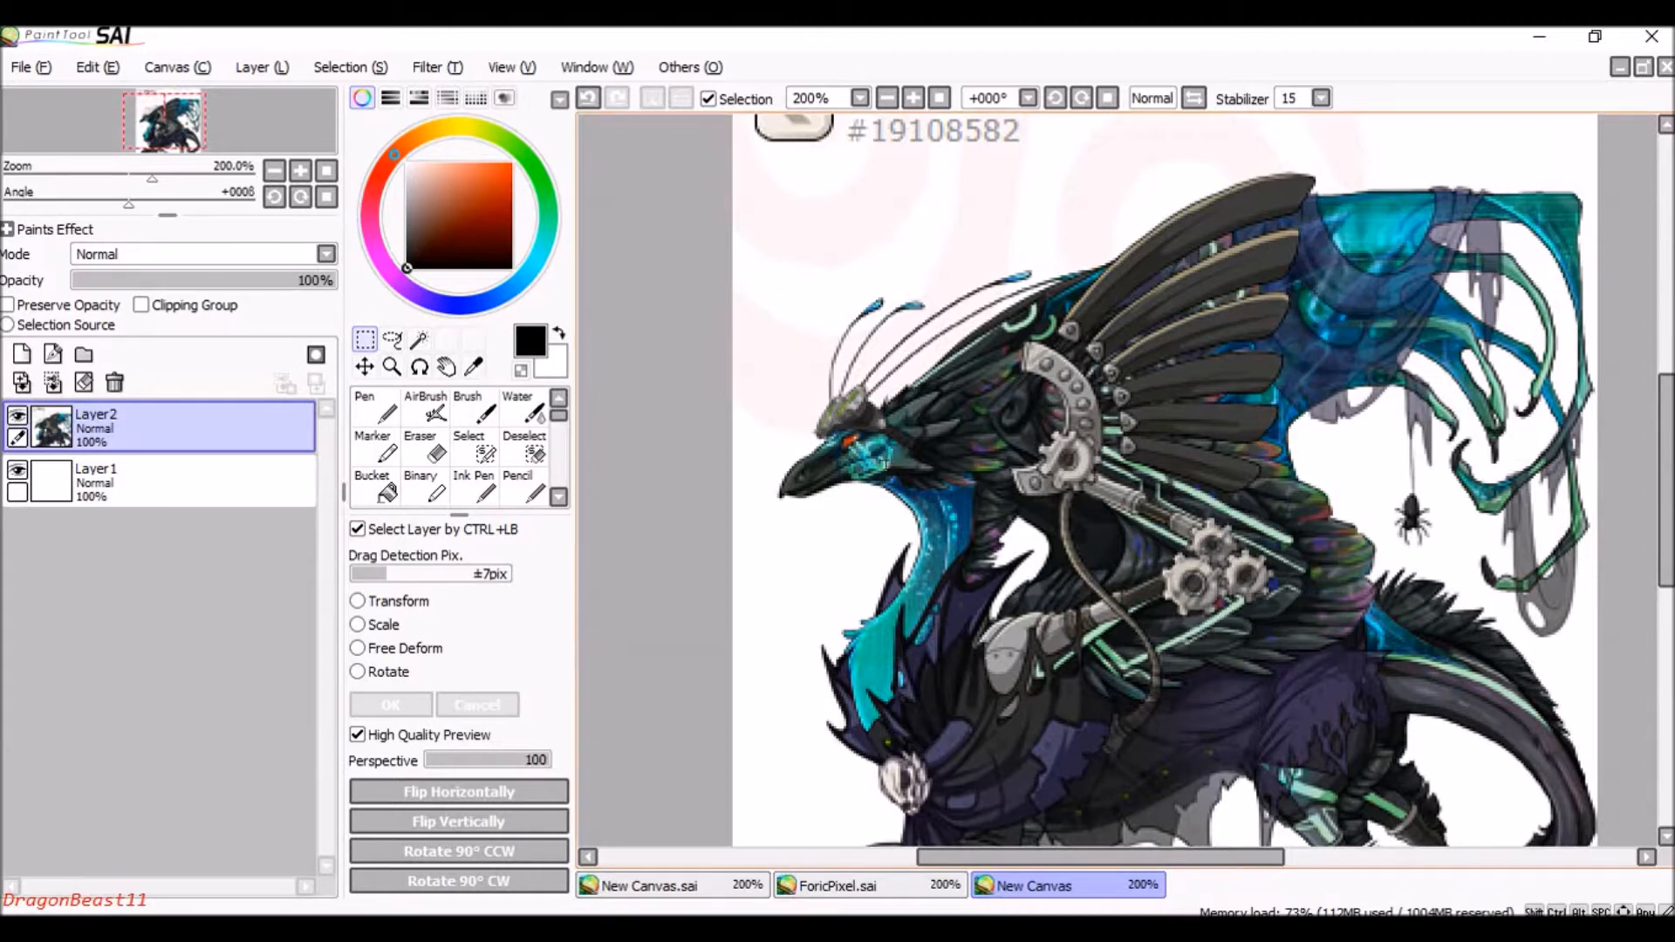
Check the canvas width and height of the ForicPixel drawing in the canvas size settings, then close them without changes.
click(881, 886)
scroll(885, 489, down, 1)
scroll(883, 462, up, 1)
click(180, 68)
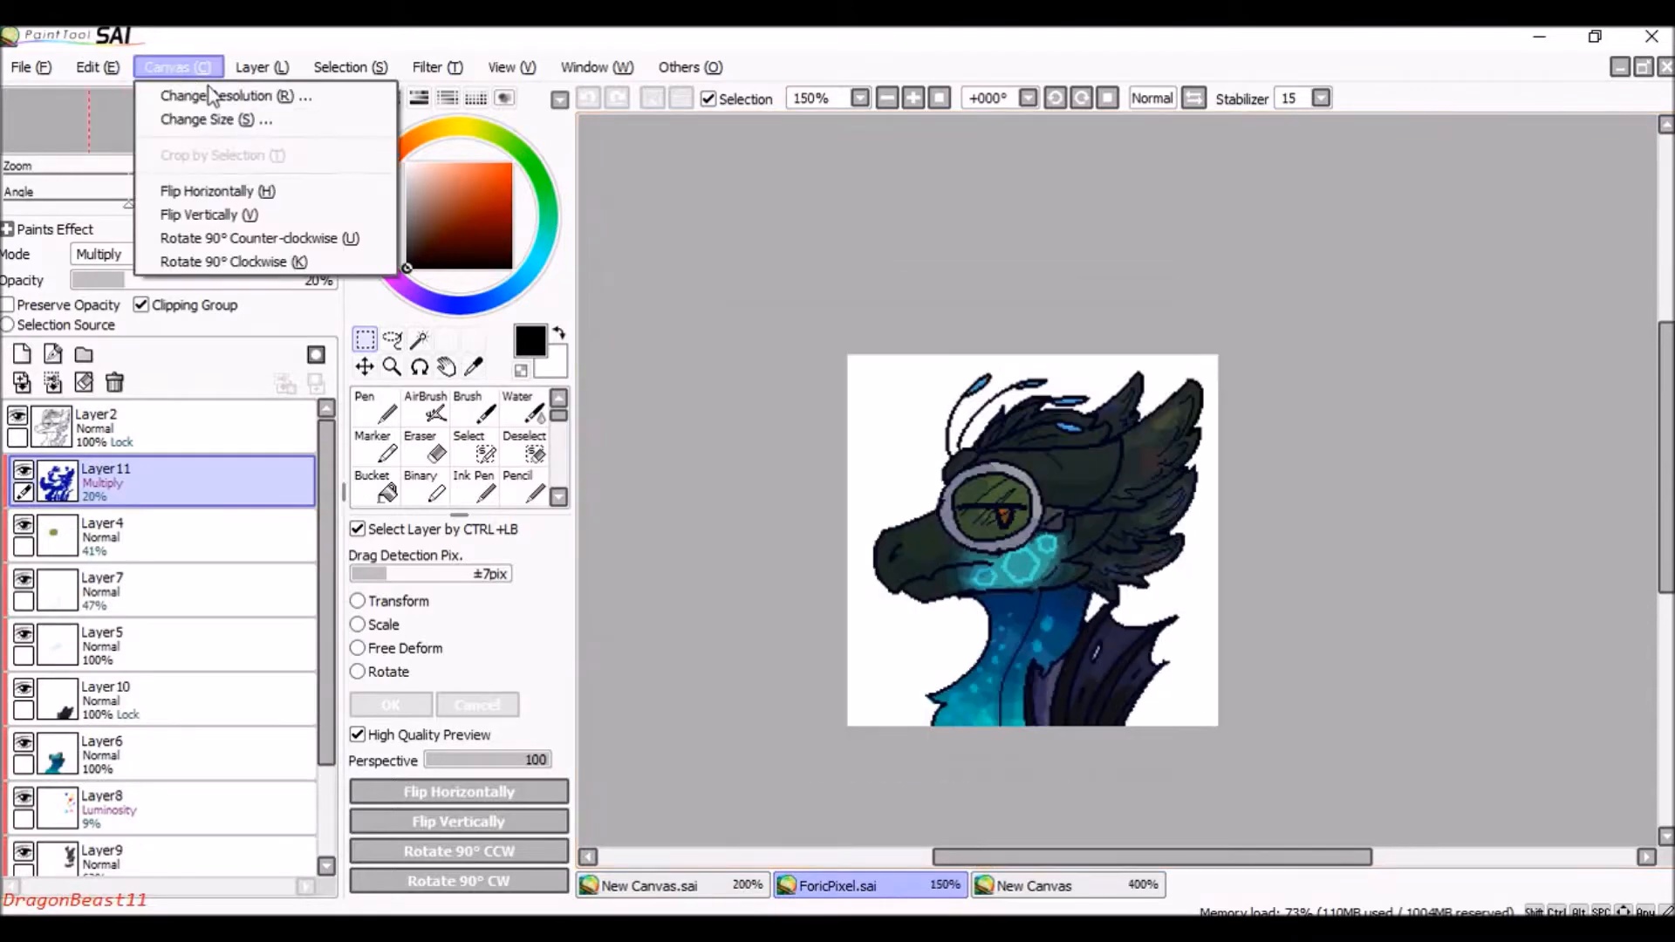
click(230, 119)
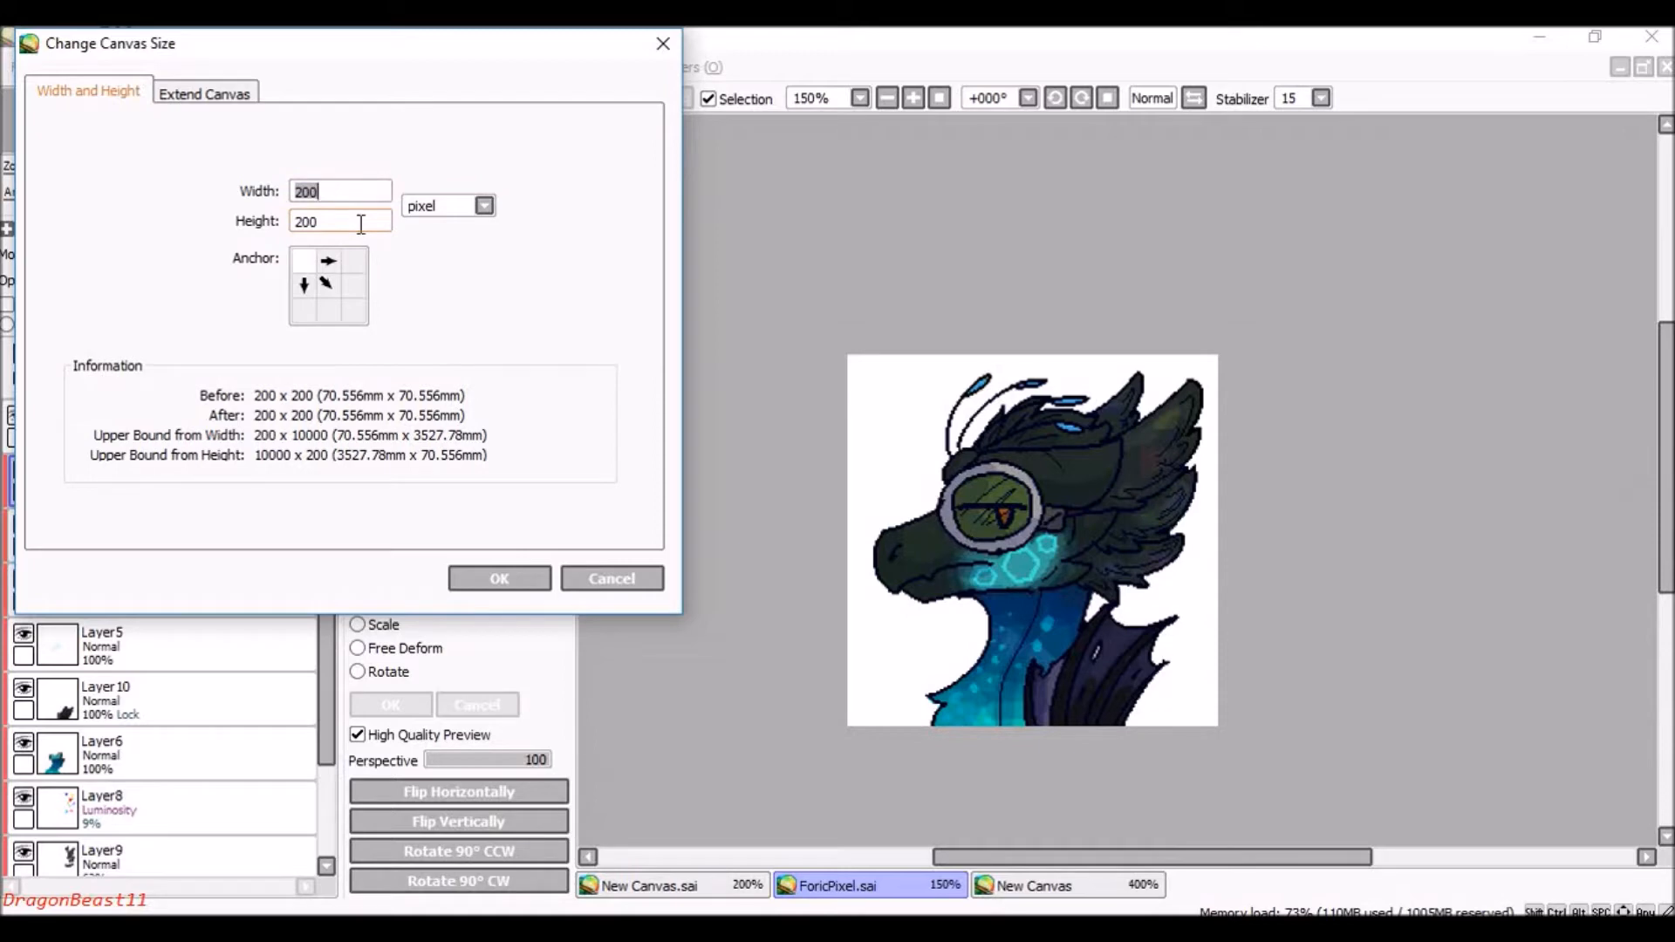
click(636, 590)
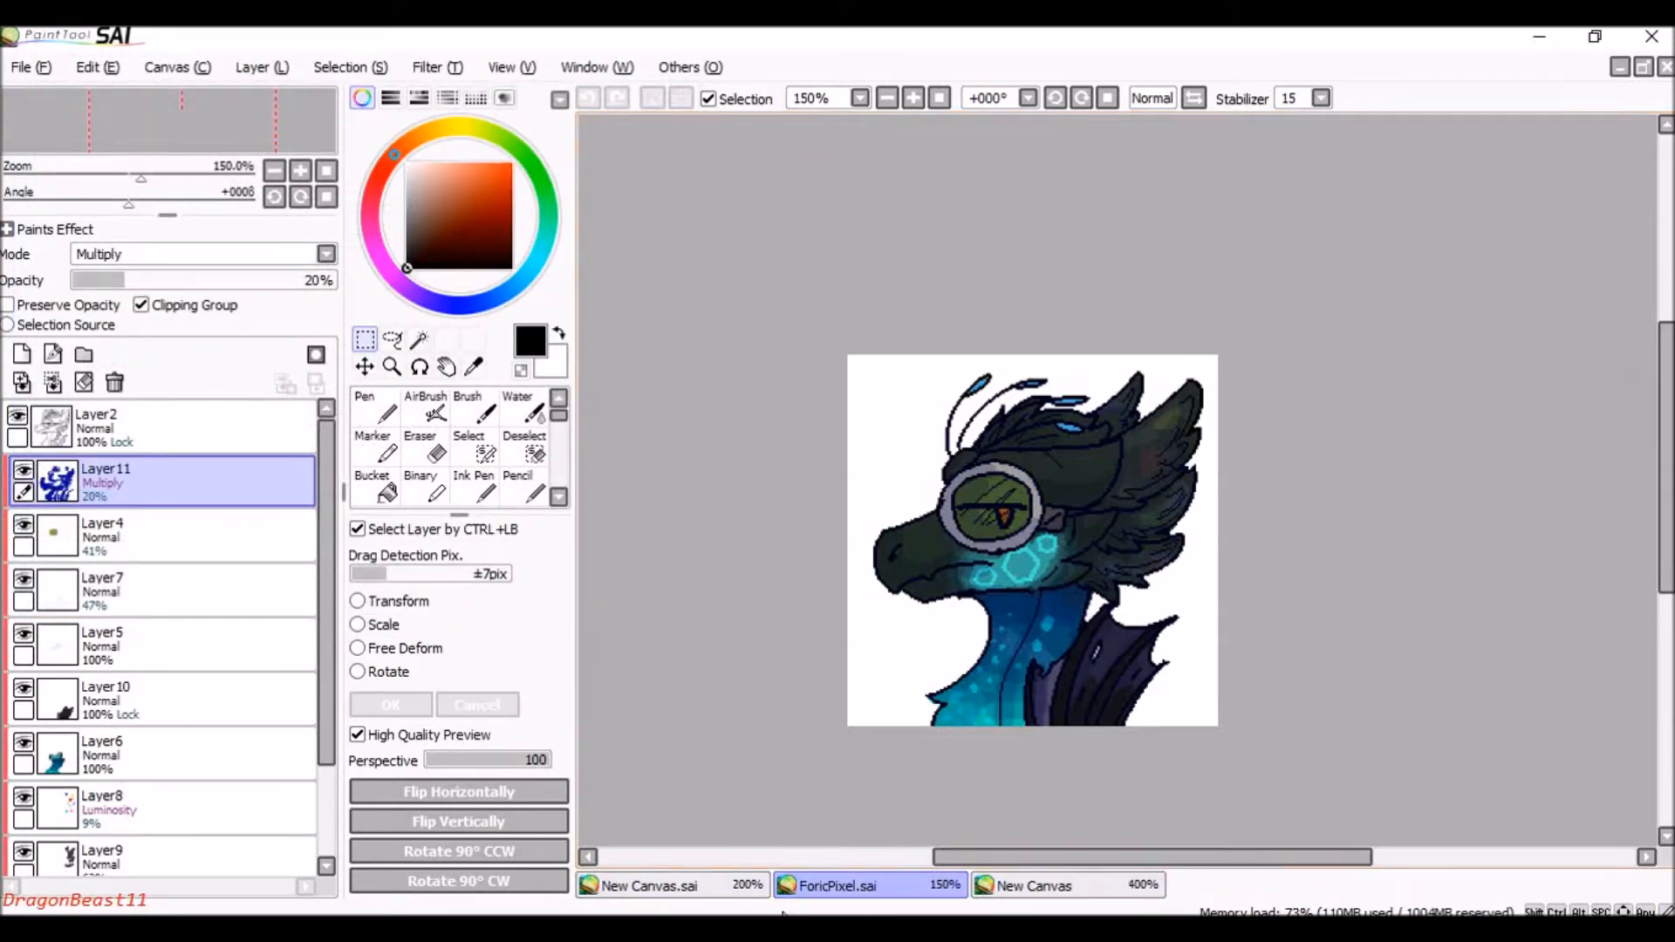
In the New Canvas.sai character sketch, lower the sketch layer's opacity to 35% and add a new layer above it.
click(722, 888)
scroll(925, 397, up, 1)
scroll(925, 397, down, 1)
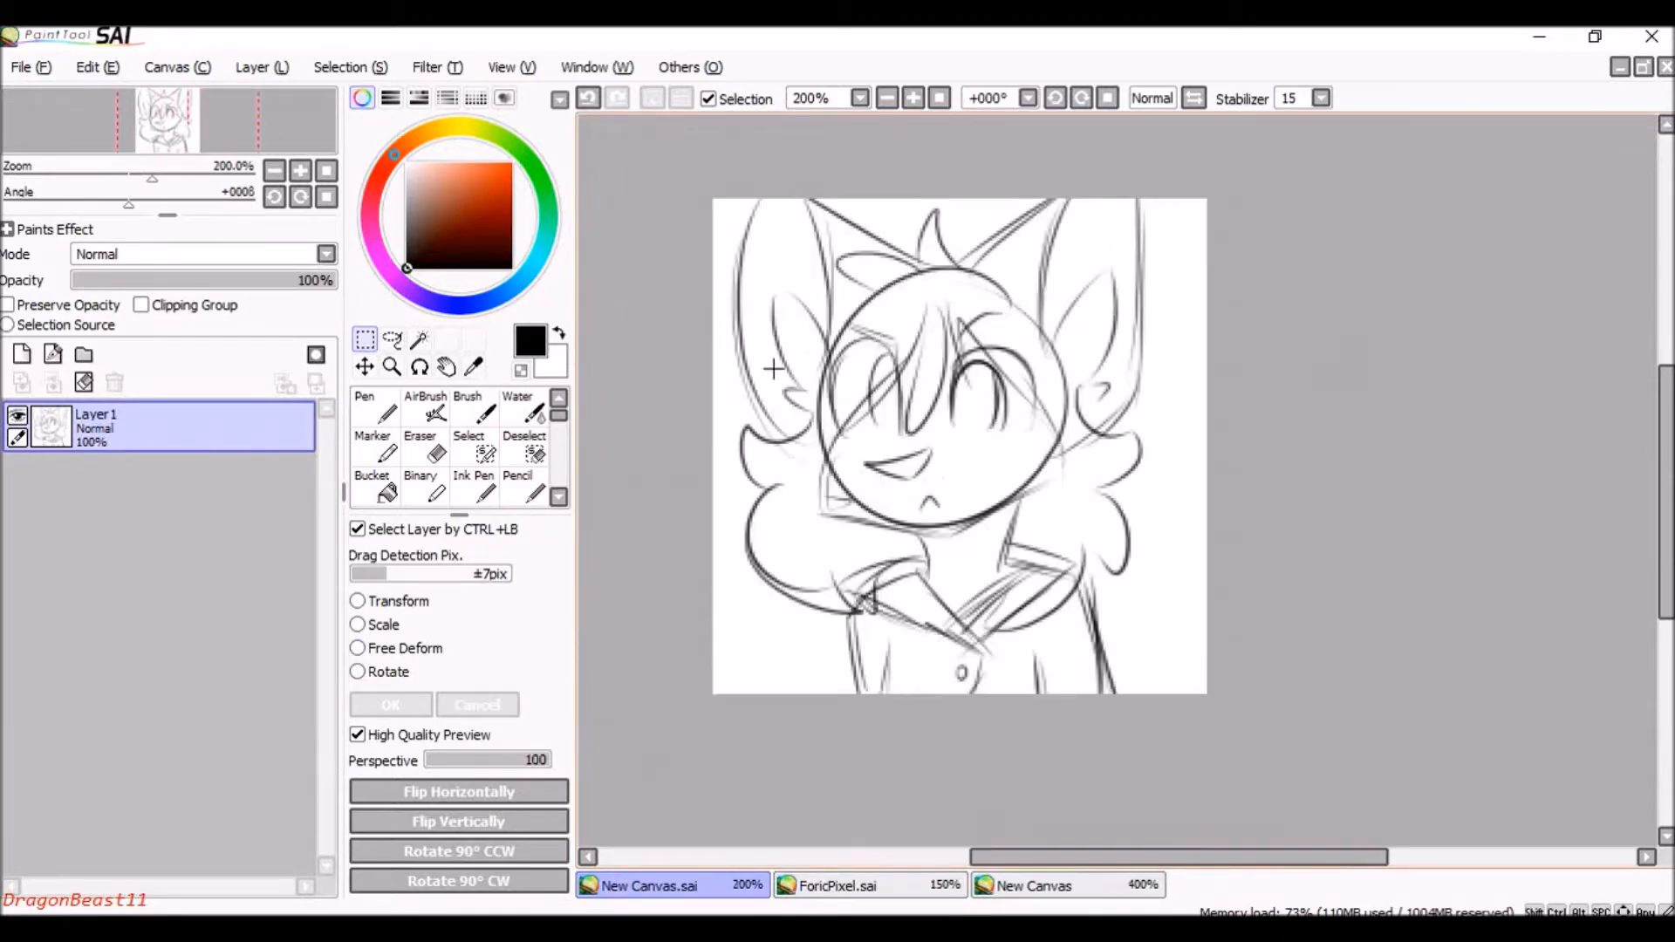
click(524, 486)
click(425, 408)
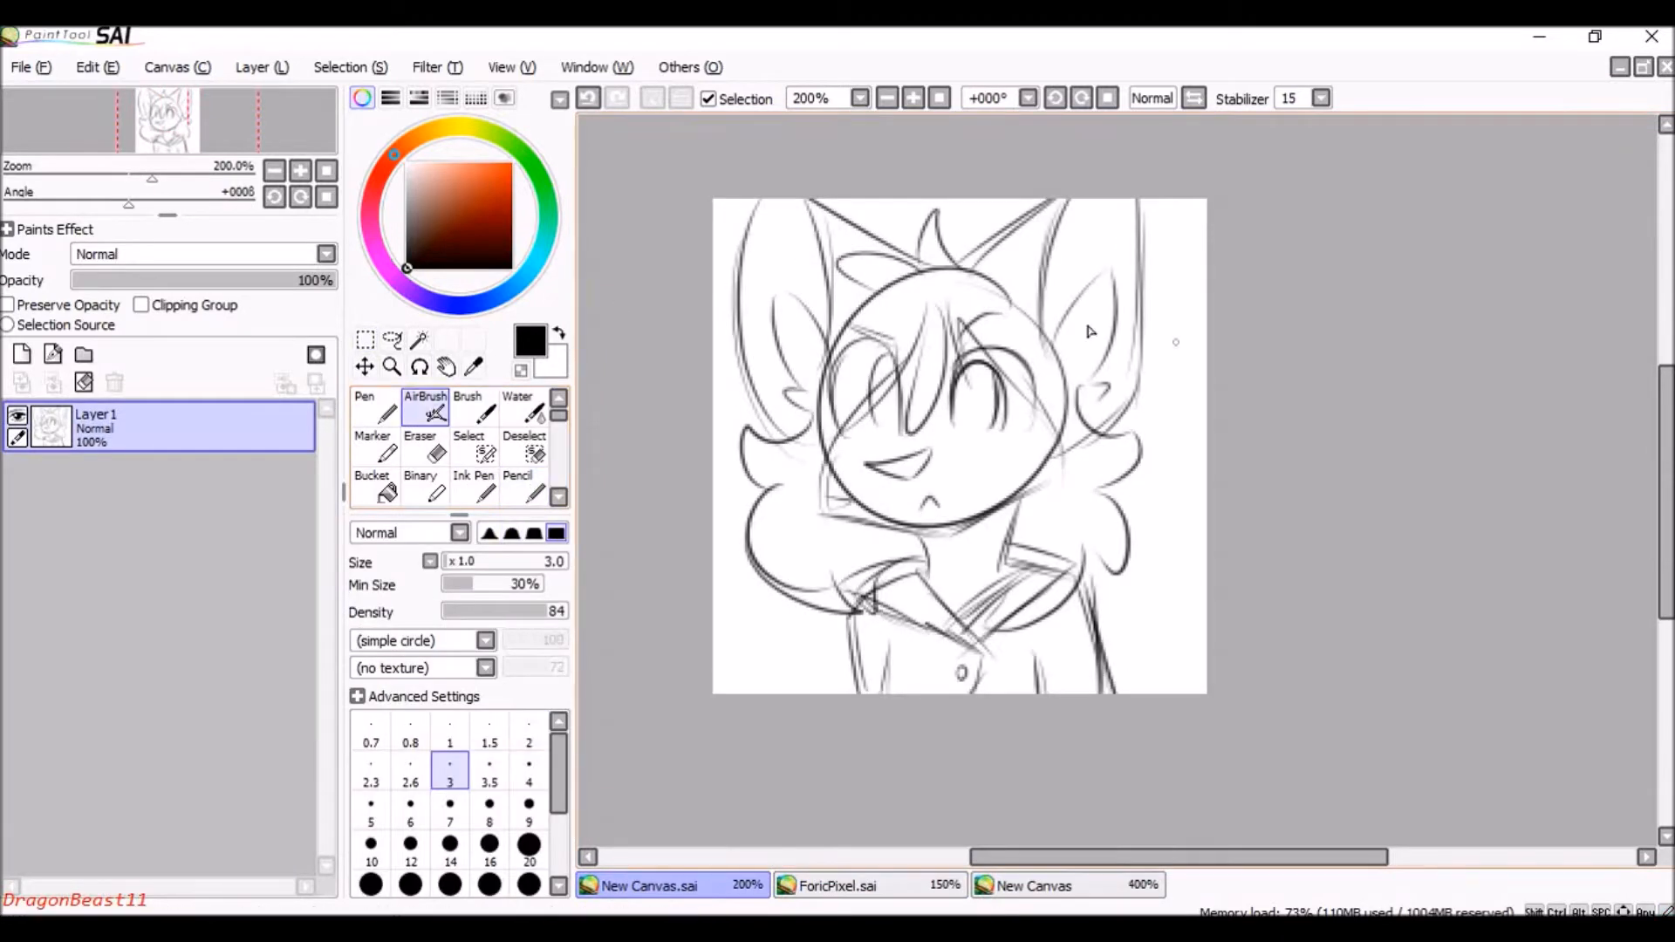
scroll(867, 298, up, 1)
scroll(874, 432, down, 1)
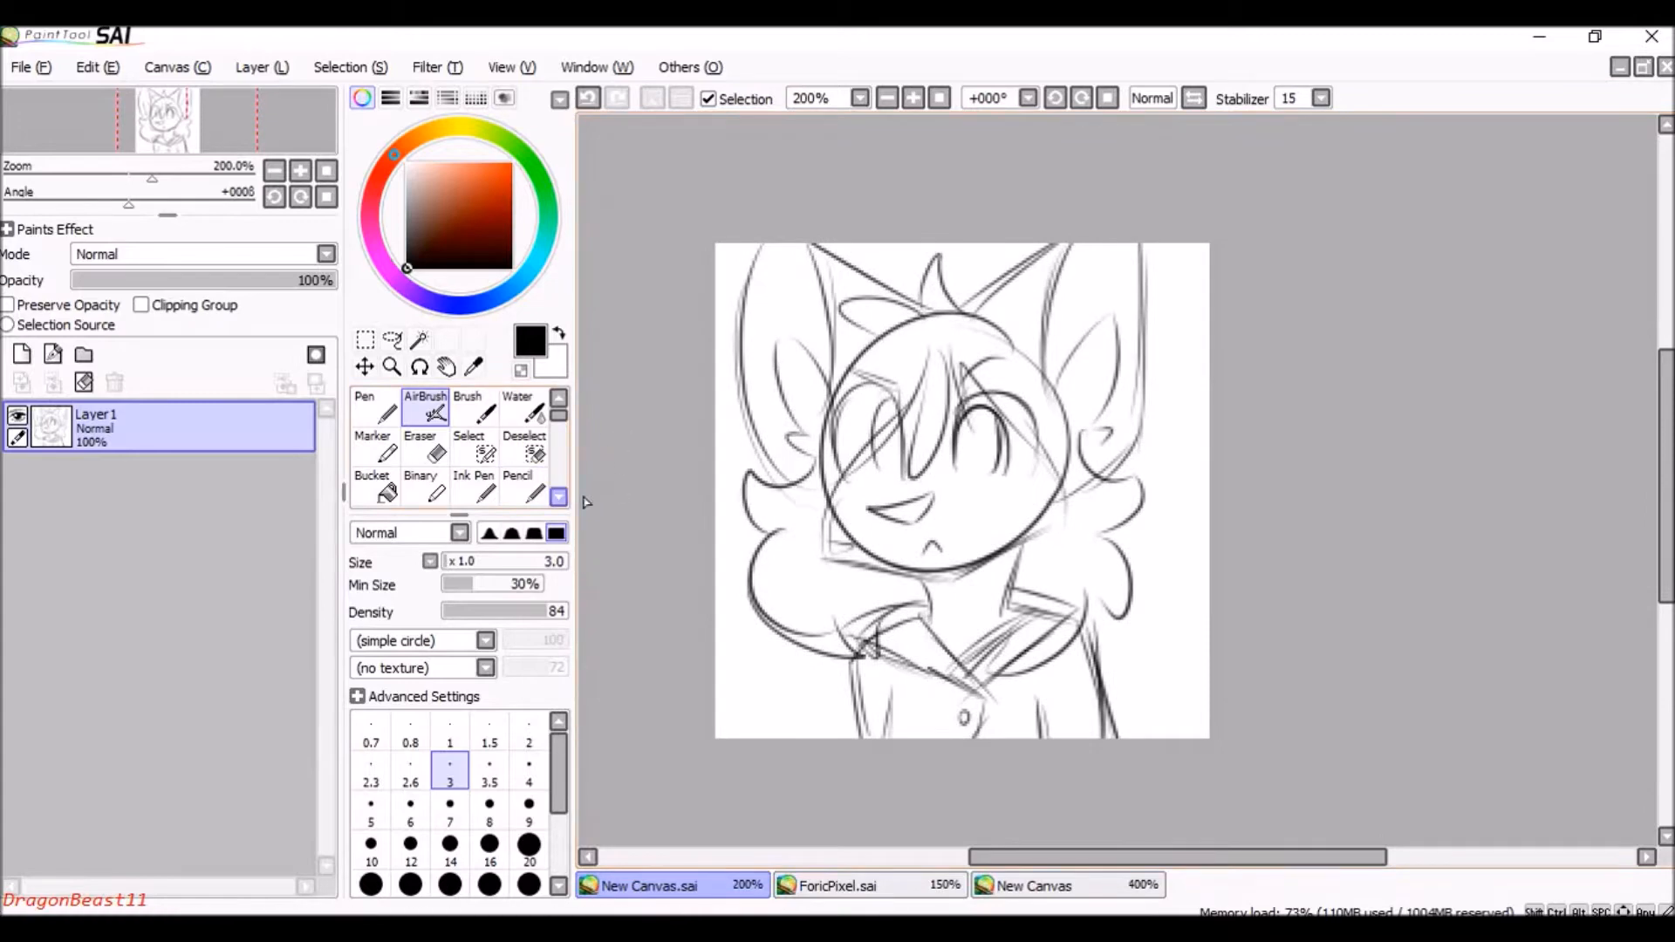
scroll(1032, 524, up, 1)
click(165, 279)
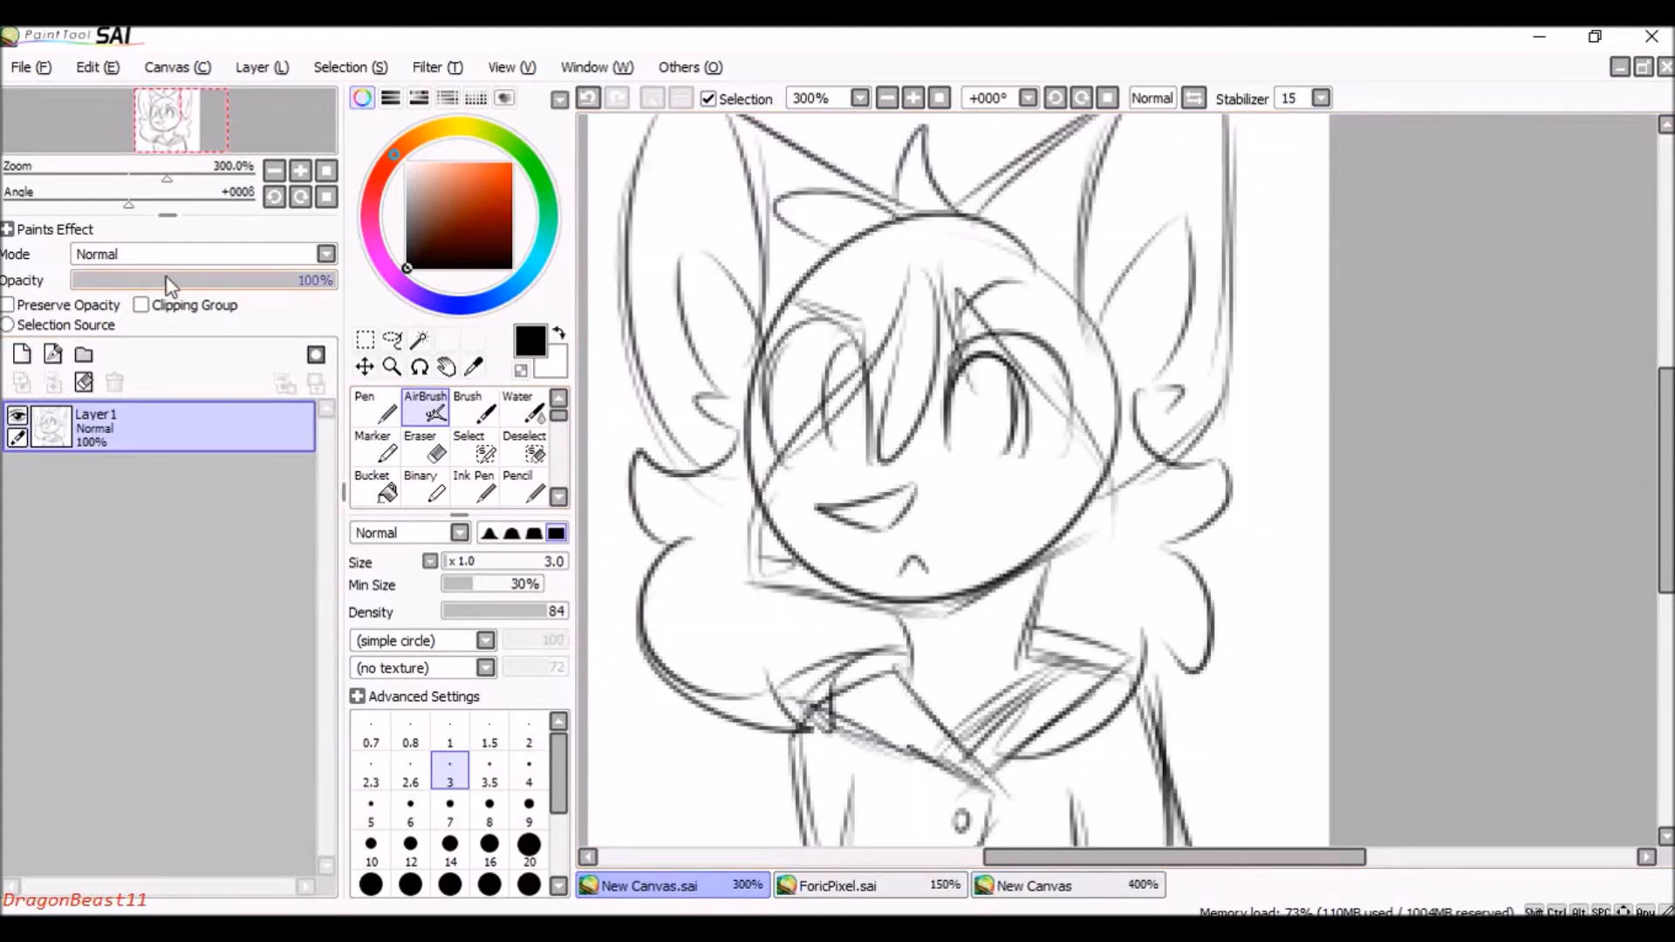
scroll(925, 336, down, 1)
click(21, 353)
Choose the Binary tool and set its brush size to 1 for the pixel line art.
click(425, 484)
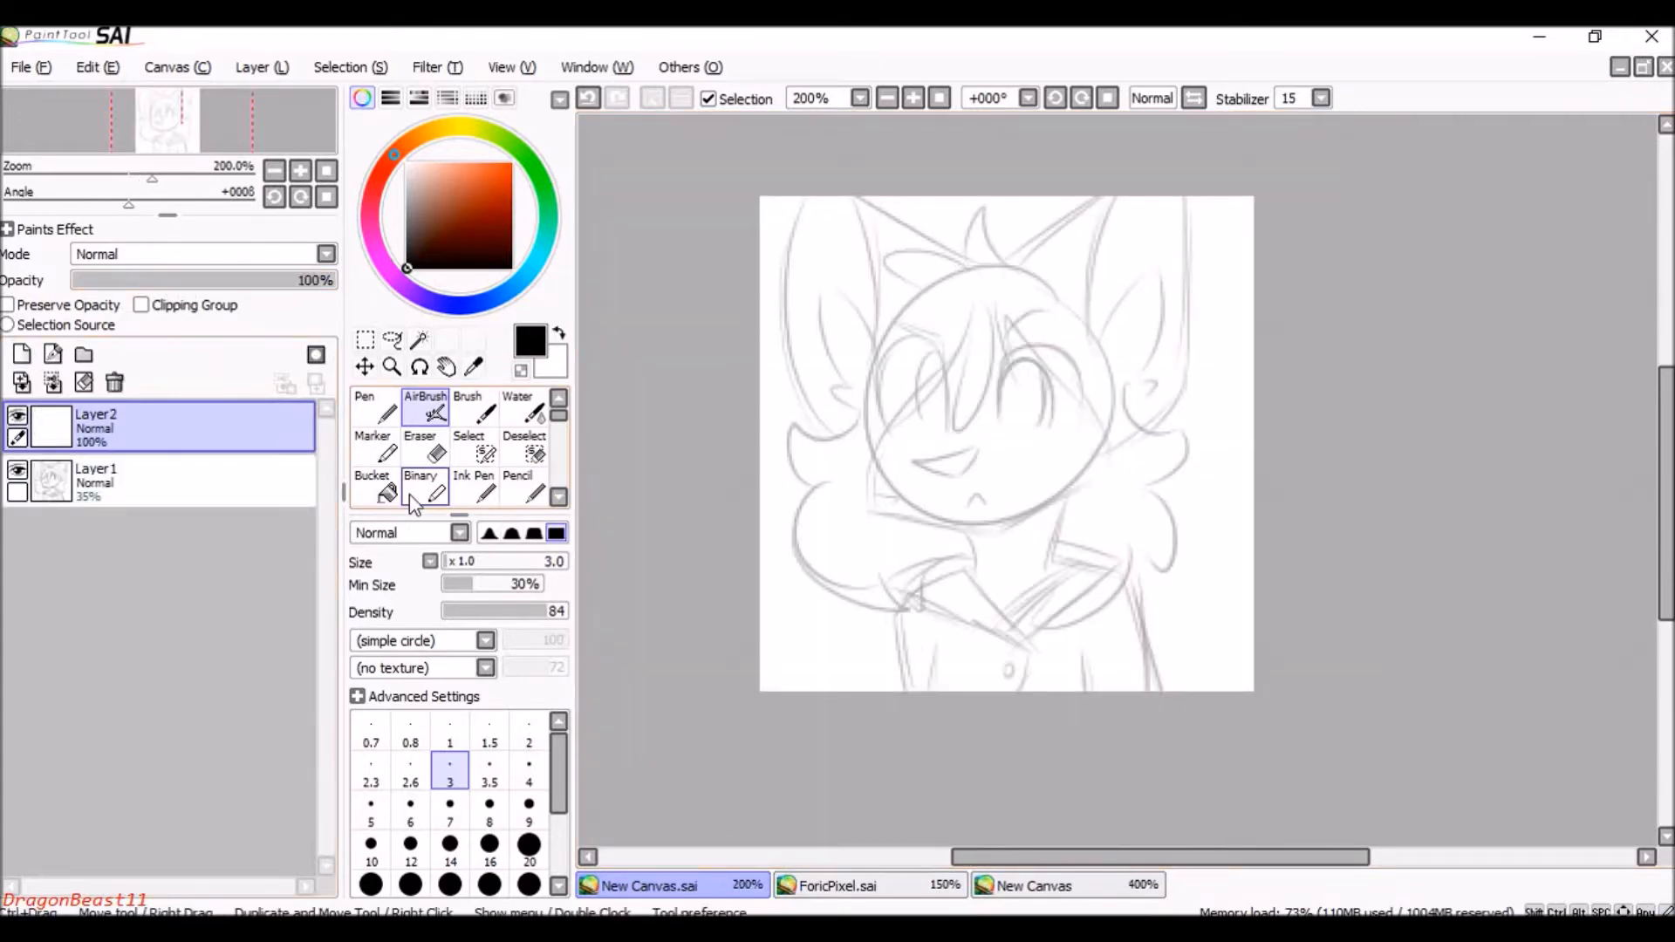
scroll(760, 305, down, 1)
scroll(772, 298, up, 1)
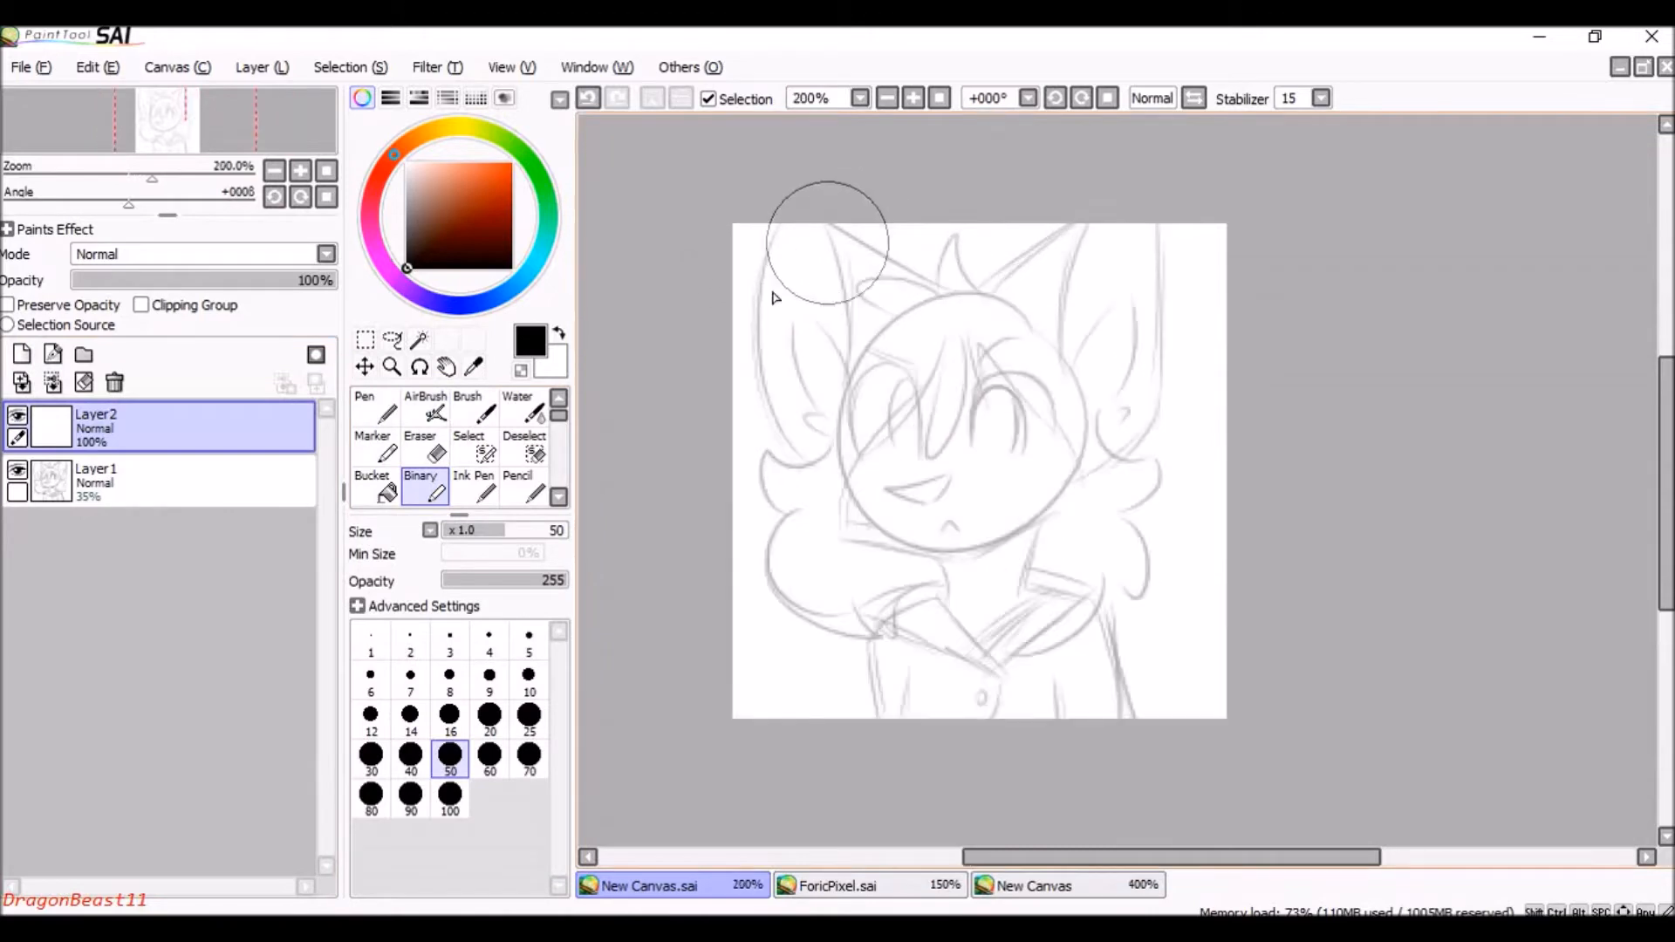
click(411, 641)
click(371, 641)
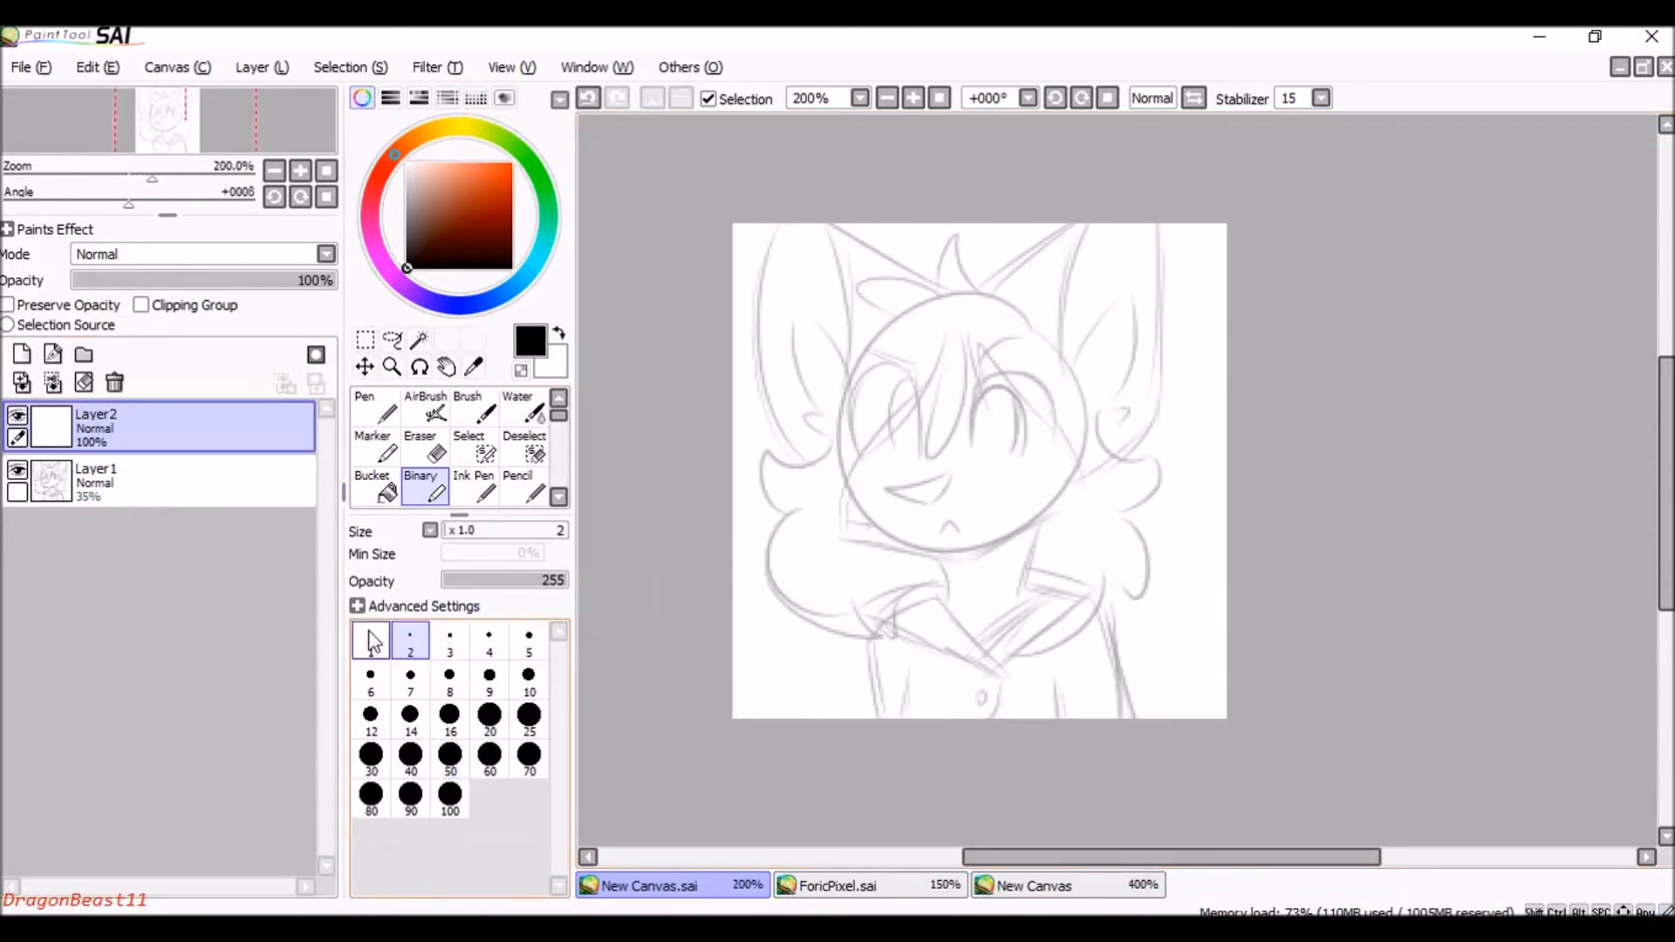
scroll(1035, 336, up, 1)
scroll(1035, 335, up, 1)
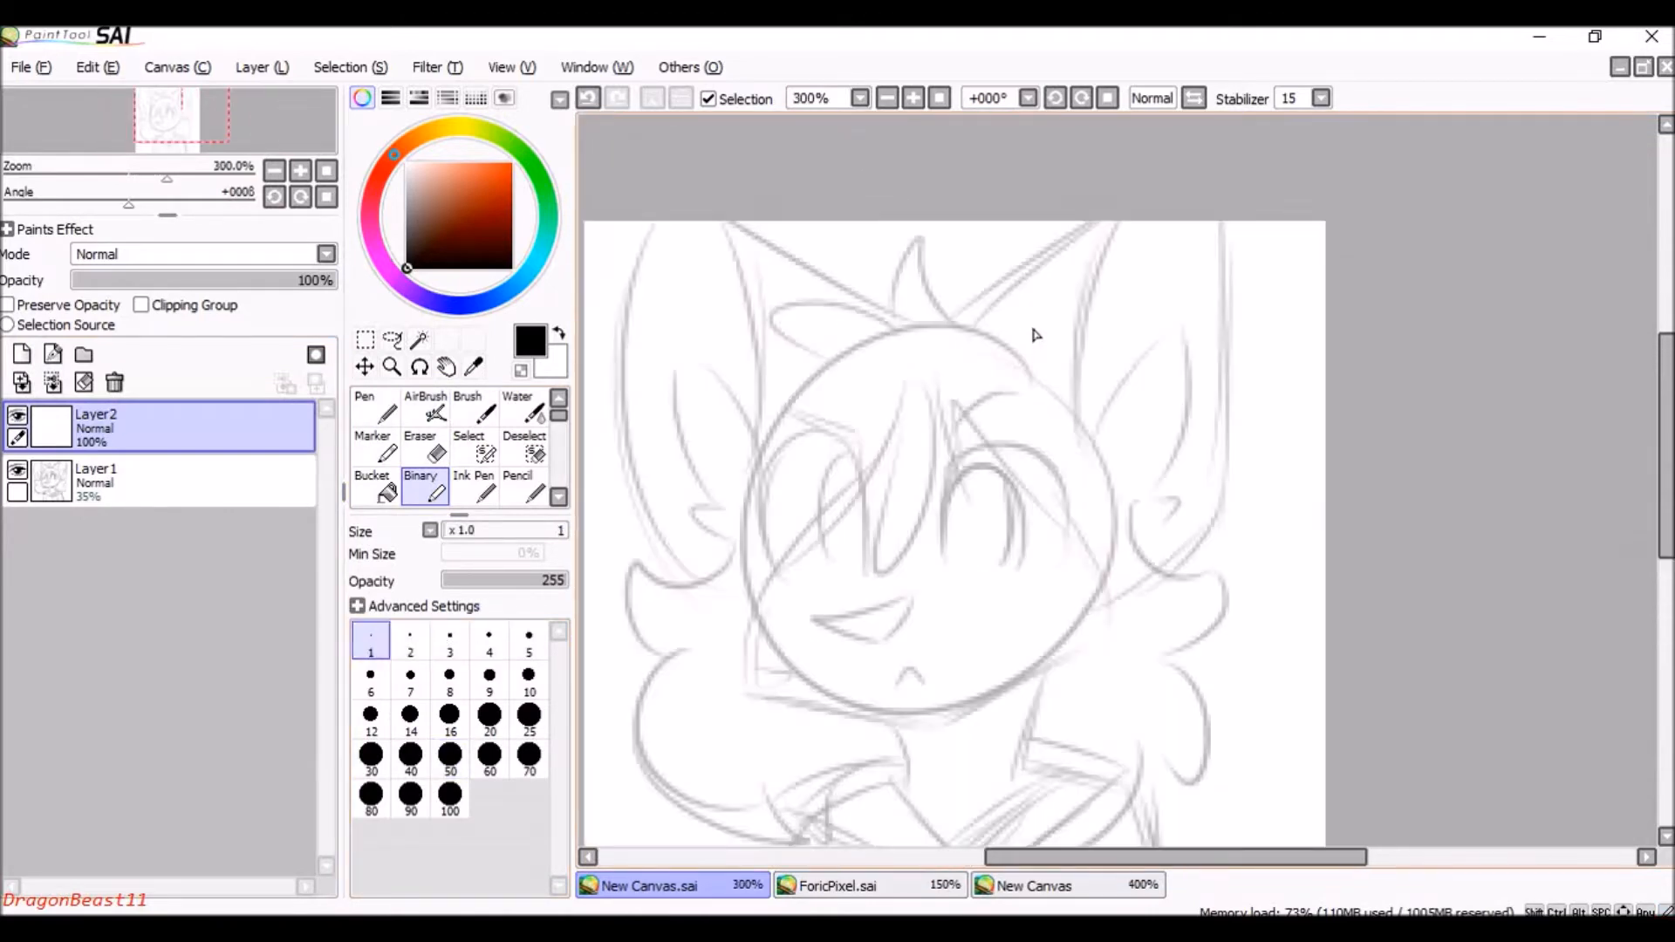
mouse_move(951, 332)
mouse_down()
mouse_move(781, 353)
mouse_move(824, 371)
mouse_up()
mouse_move(950, 401)
mouse_down()
mouse_move(969, 496)
mouse_move(972, 425)
mouse_move(1058, 546)
mouse_up()
key(ctrl+z)
key(ctrl+z)
key(ctrl+z)
mouse_move(1030, 389)
mouse_down()
mouse_move(982, 561)
mouse_move(925, 363)
mouse_move(812, 343)
mouse_move(938, 336)
mouse_move(663, 523)
mouse_move(794, 567)
mouse_up()
key(ctrl+z)
key(ctrl+z)
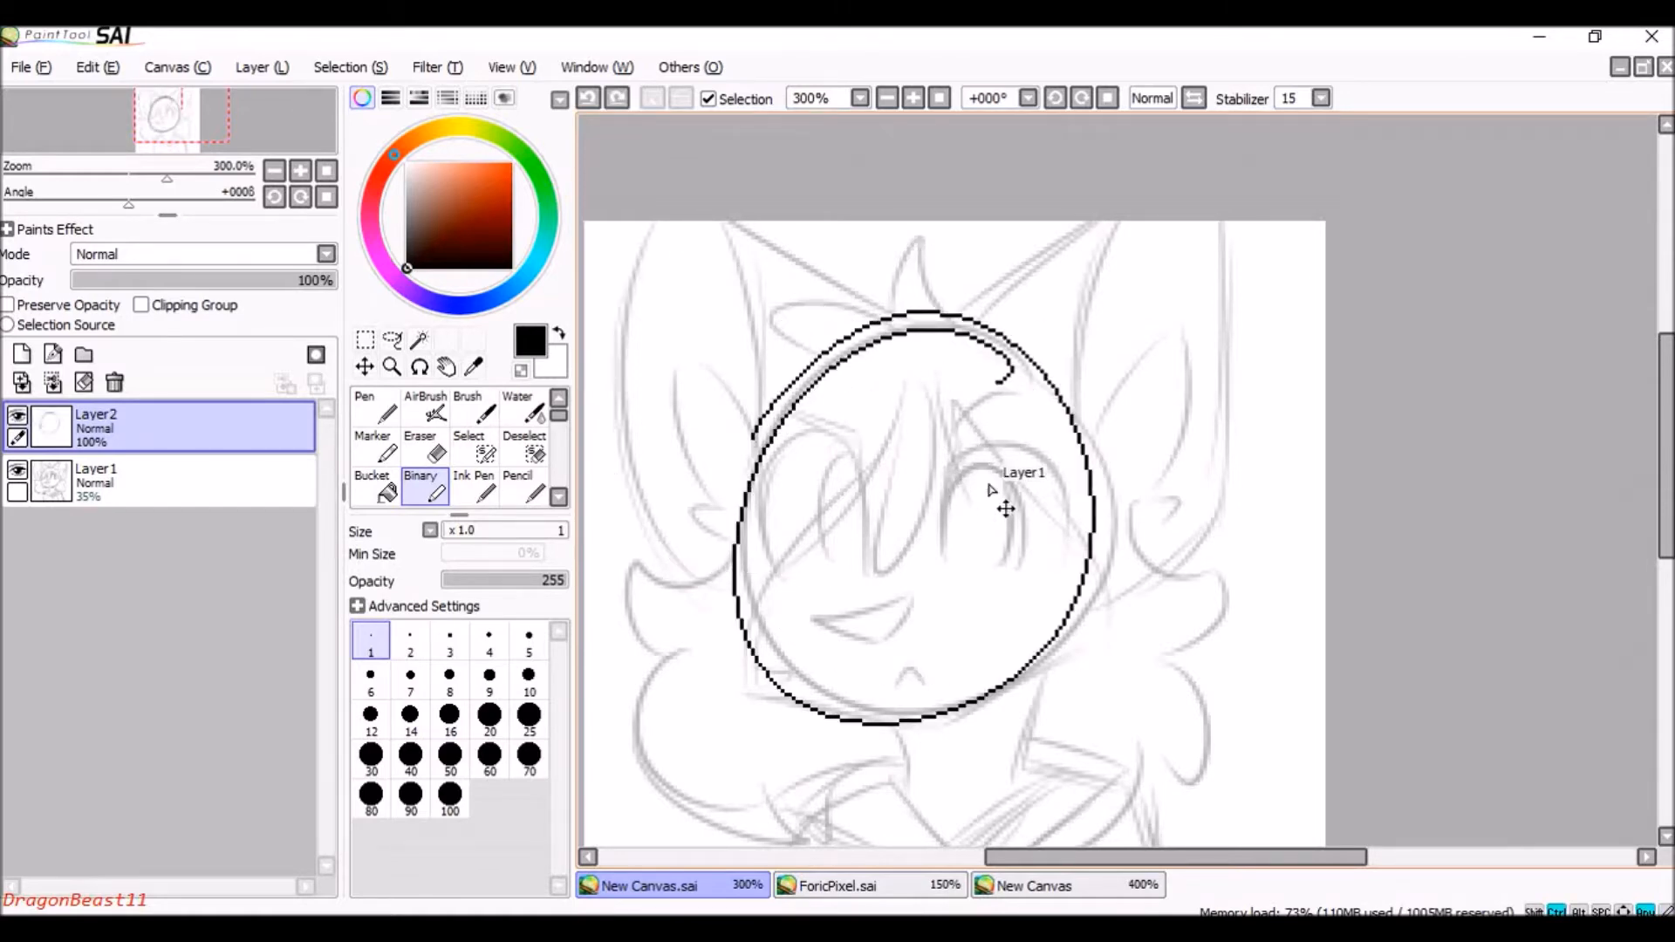
key(ctrl+z)
Trace the hair tuft on top of the head, the right ear and the right side hair on Layer2.
mouse_move(954, 320)
mouse_down()
mouse_move(886, 299)
mouse_move(888, 314)
mouse_move(1089, 222)
mouse_up()
drag(1233, 225, 1148, 541)
key(ctrl+z)
drag(1229, 223, 1162, 567)
mouse_move(1124, 223)
mouse_down()
mouse_move(1096, 348)
mouse_move(1094, 462)
mouse_up()
key(ctrl+z)
mouse_move(1124, 223)
mouse_down()
mouse_move(1083, 444)
mouse_move(1196, 435)
mouse_move(1150, 539)
mouse_move(1223, 589)
mouse_move(1172, 678)
mouse_move(1220, 763)
mouse_move(1169, 778)
mouse_move(1146, 809)
mouse_up()
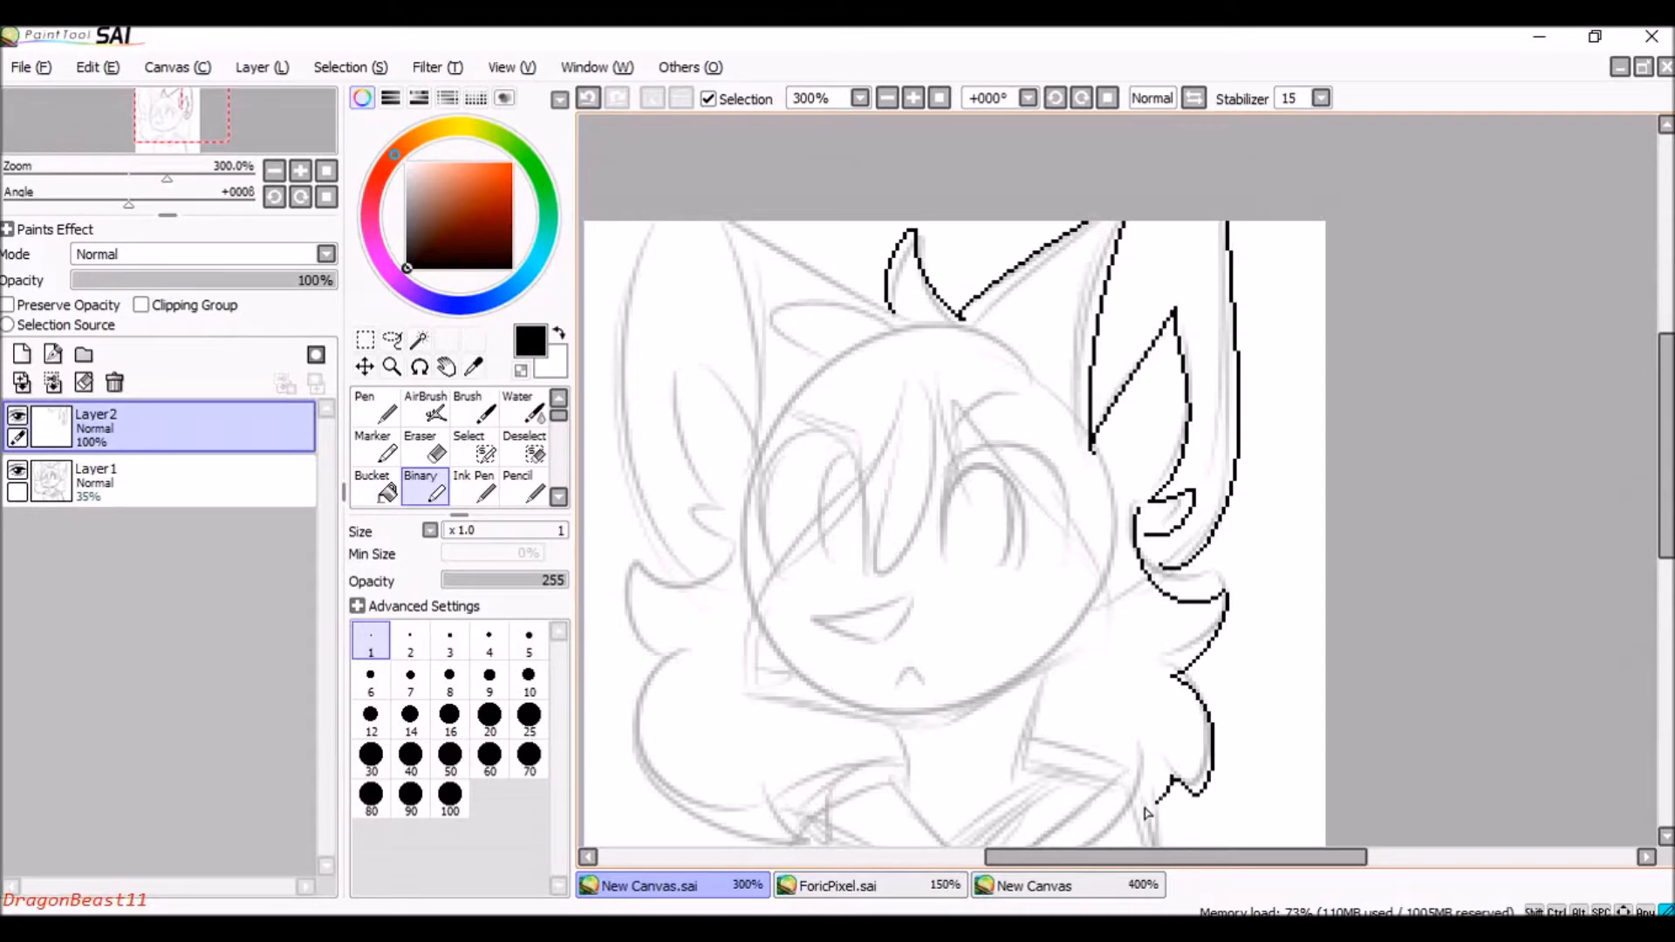
Trace the left side hair, the left part of the top hair and the left ear on Layer2.
mouse_move(723, 542)
mouse_down()
mouse_move(635, 629)
mouse_move(679, 685)
mouse_move(703, 829)
mouse_move(767, 849)
mouse_move(749, 838)
mouse_move(779, 798)
mouse_move(854, 775)
mouse_up()
drag(908, 326, 853, 376)
drag(660, 224, 708, 569)
drag(723, 223, 762, 452)
Trace the bangs, face outline, both eyes, nose and mouth of the character on Layer2.
drag(940, 391, 981, 508)
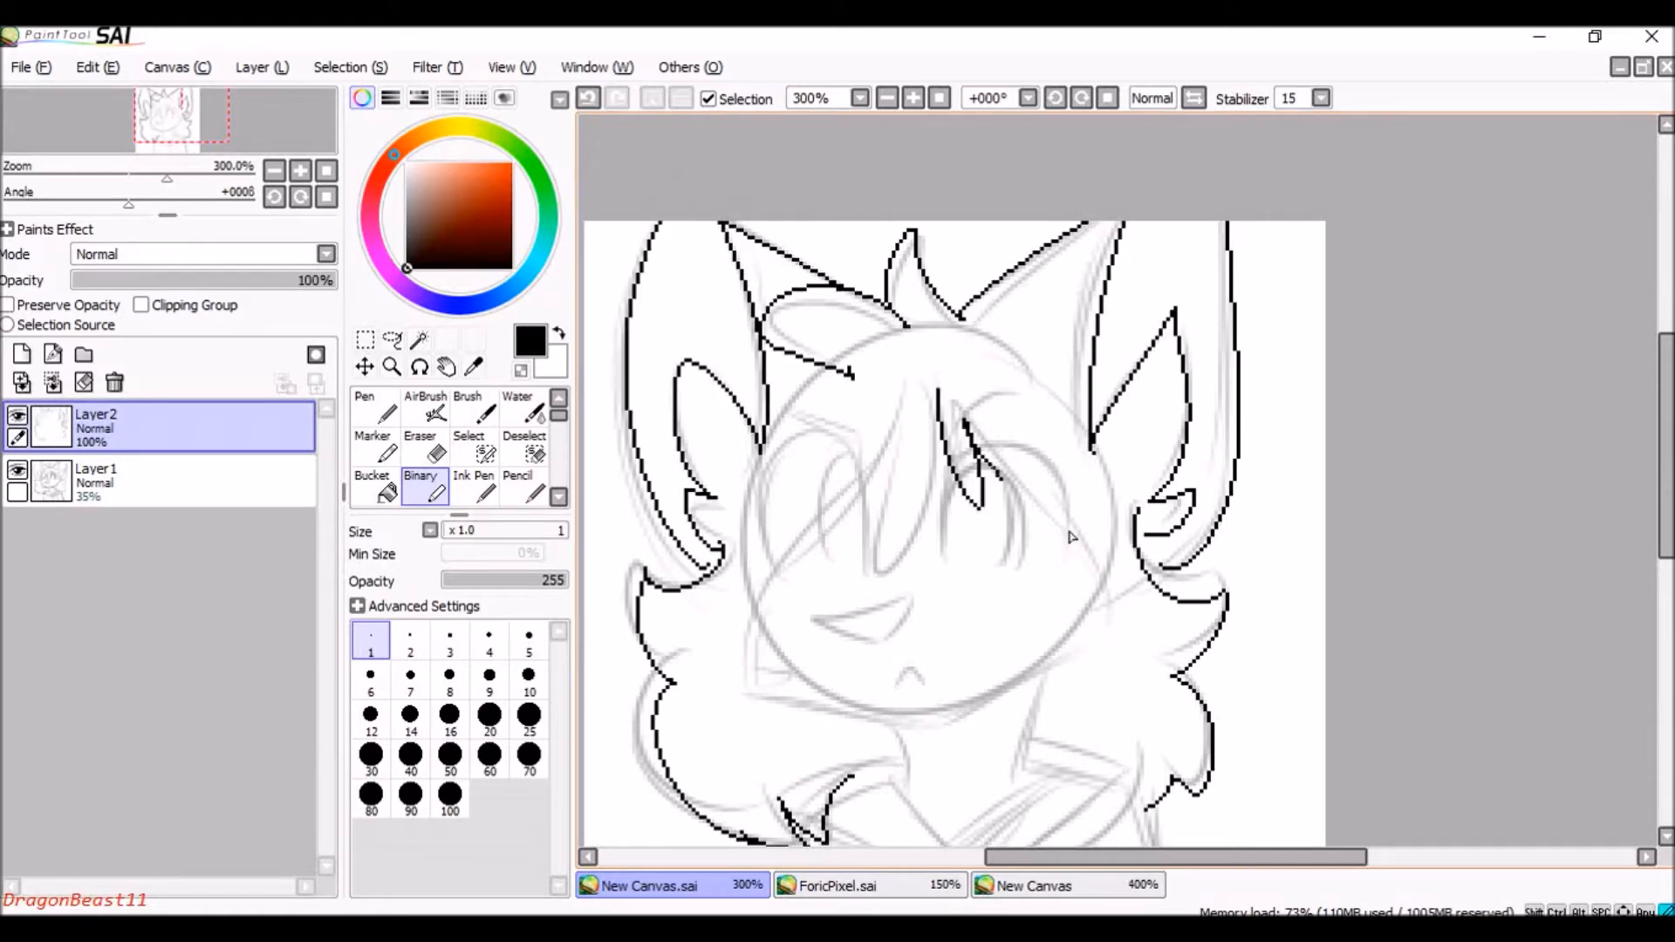
drag(1075, 535, 1014, 657)
drag(907, 433, 813, 550)
drag(761, 690, 1036, 677)
mouse_move(955, 567)
mouse_down()
mouse_move(1044, 459)
mouse_move(1060, 564)
mouse_up()
drag(786, 565, 862, 532)
drag(954, 312, 1050, 379)
drag(813, 617, 917, 587)
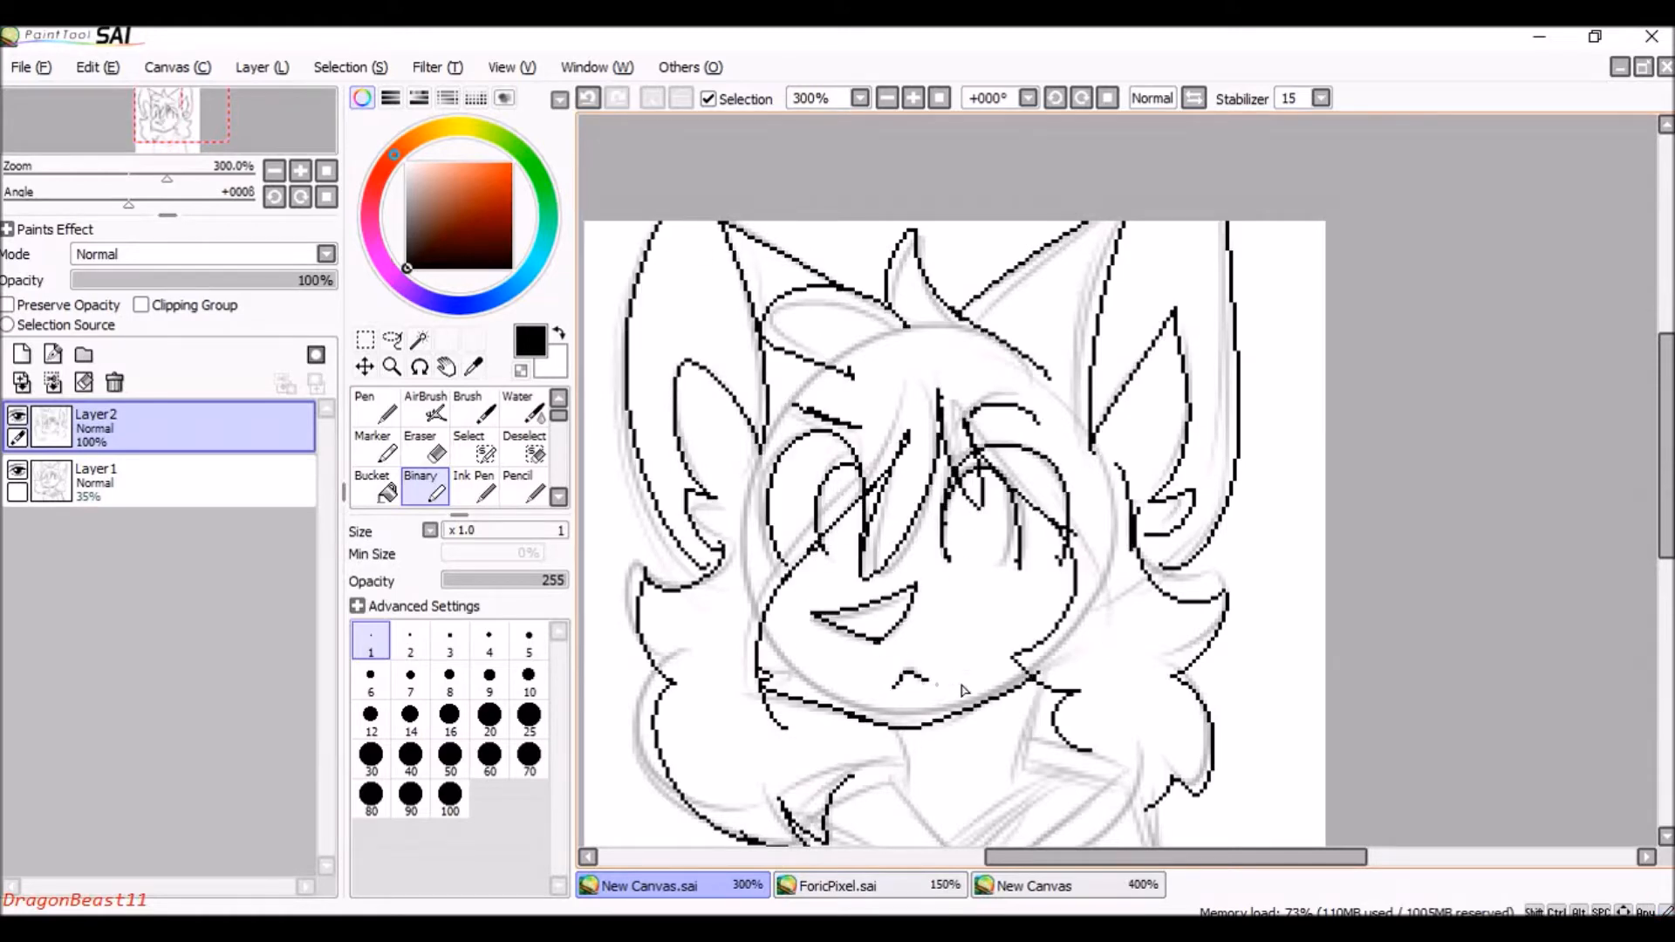
Trace the neck, shirt collar, shoulders and front of the shirt down to the canvas edge on Layer2.
drag(1004, 698, 1045, 504)
drag(1068, 489, 1075, 576)
drag(926, 583, 1023, 695)
drag(873, 632, 1023, 694)
drag(1060, 547, 1108, 547)
drag(1159, 577, 1020, 693)
drag(1097, 572, 1010, 674)
drag(827, 658, 829, 768)
drag(1166, 595, 1210, 769)
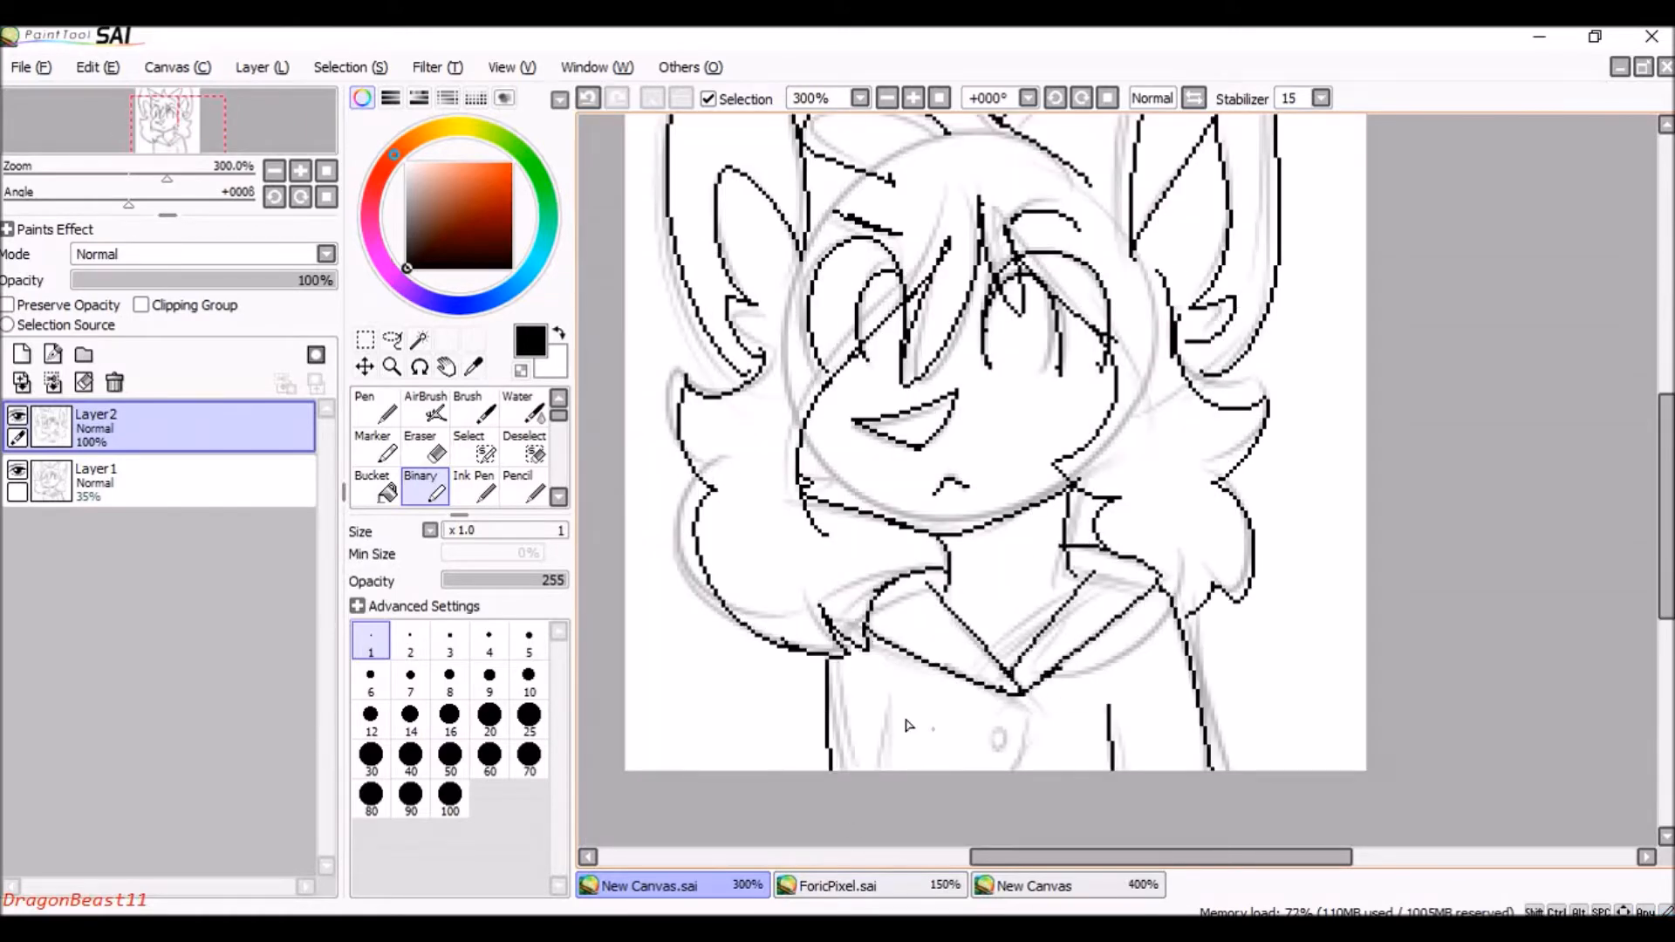
drag(1020, 695, 1023, 769)
Hide the Layer1 sketch and add a new layer between it and the line art.
scroll(808, 734, down, 1)
click(17, 470)
click(98, 493)
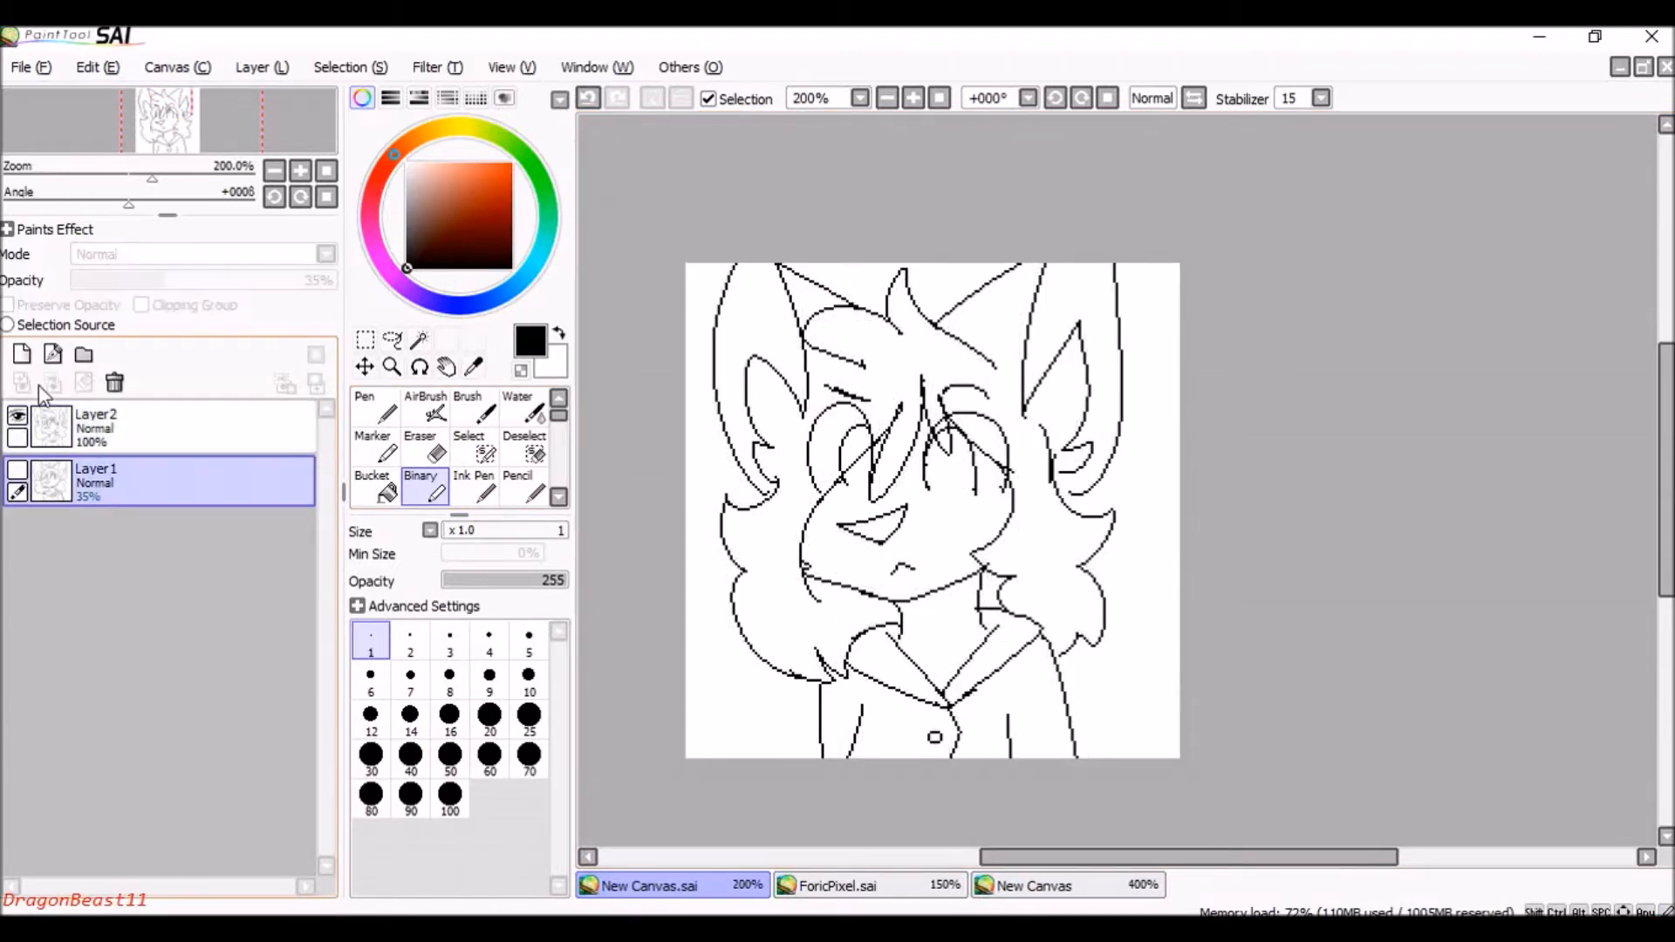
click(22, 353)
Try to select the area outside the character with the Magic Wand, on Layer3 and on the Layer2 line art.
click(420, 340)
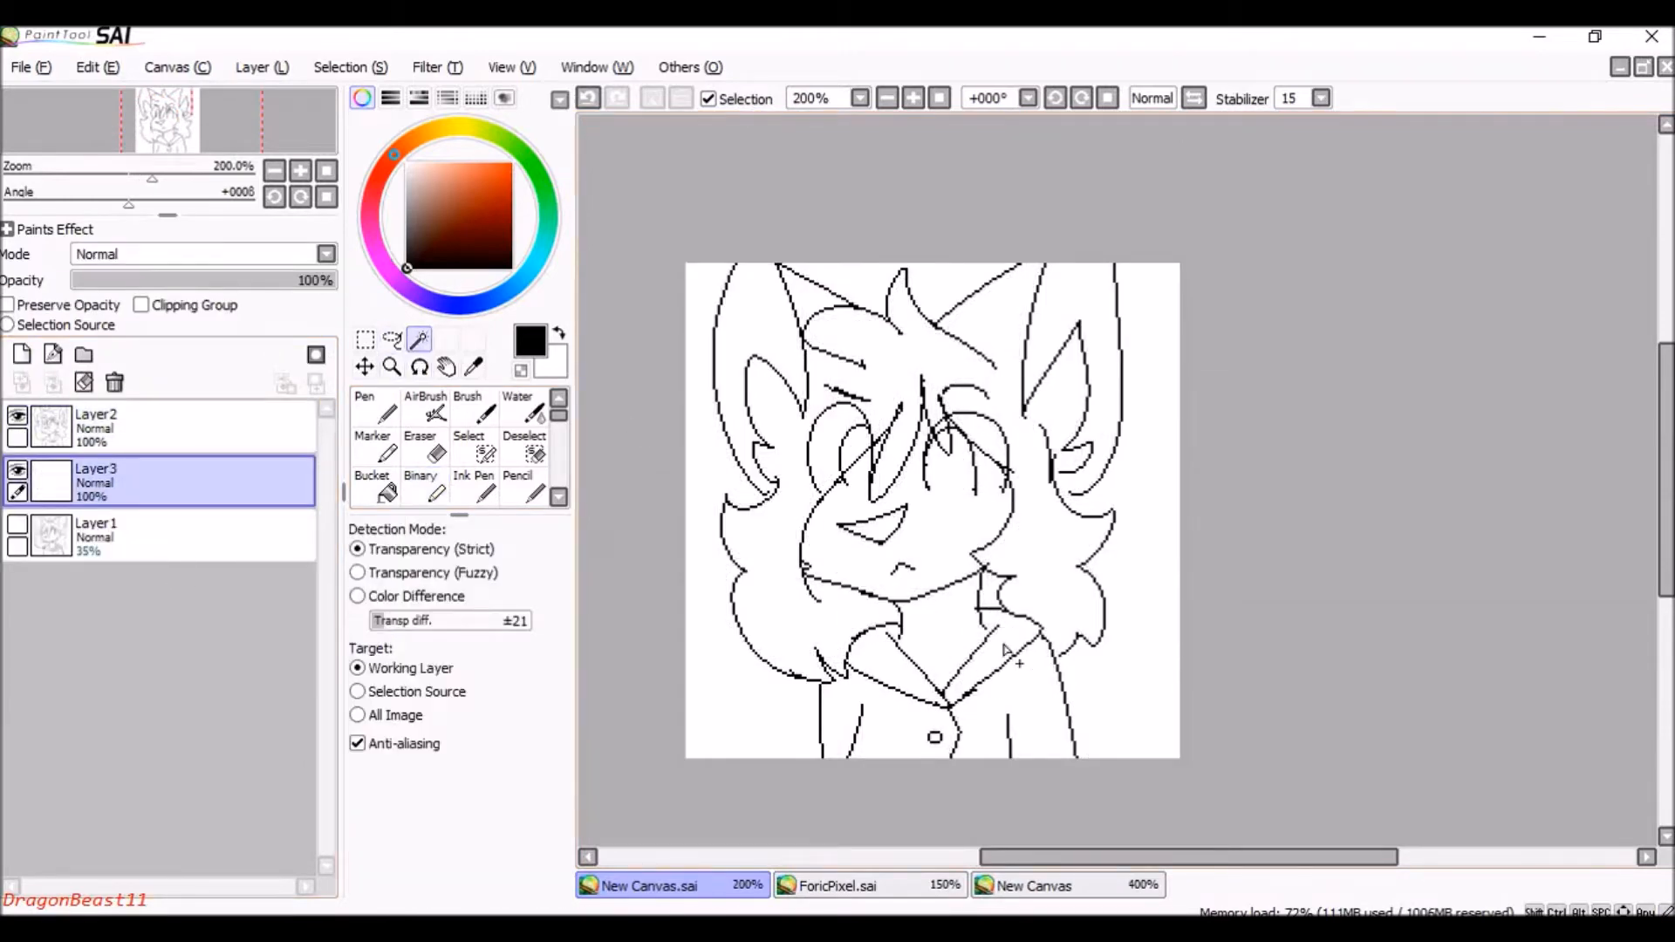
click(689, 685)
key(ctrl+z)
click(225, 424)
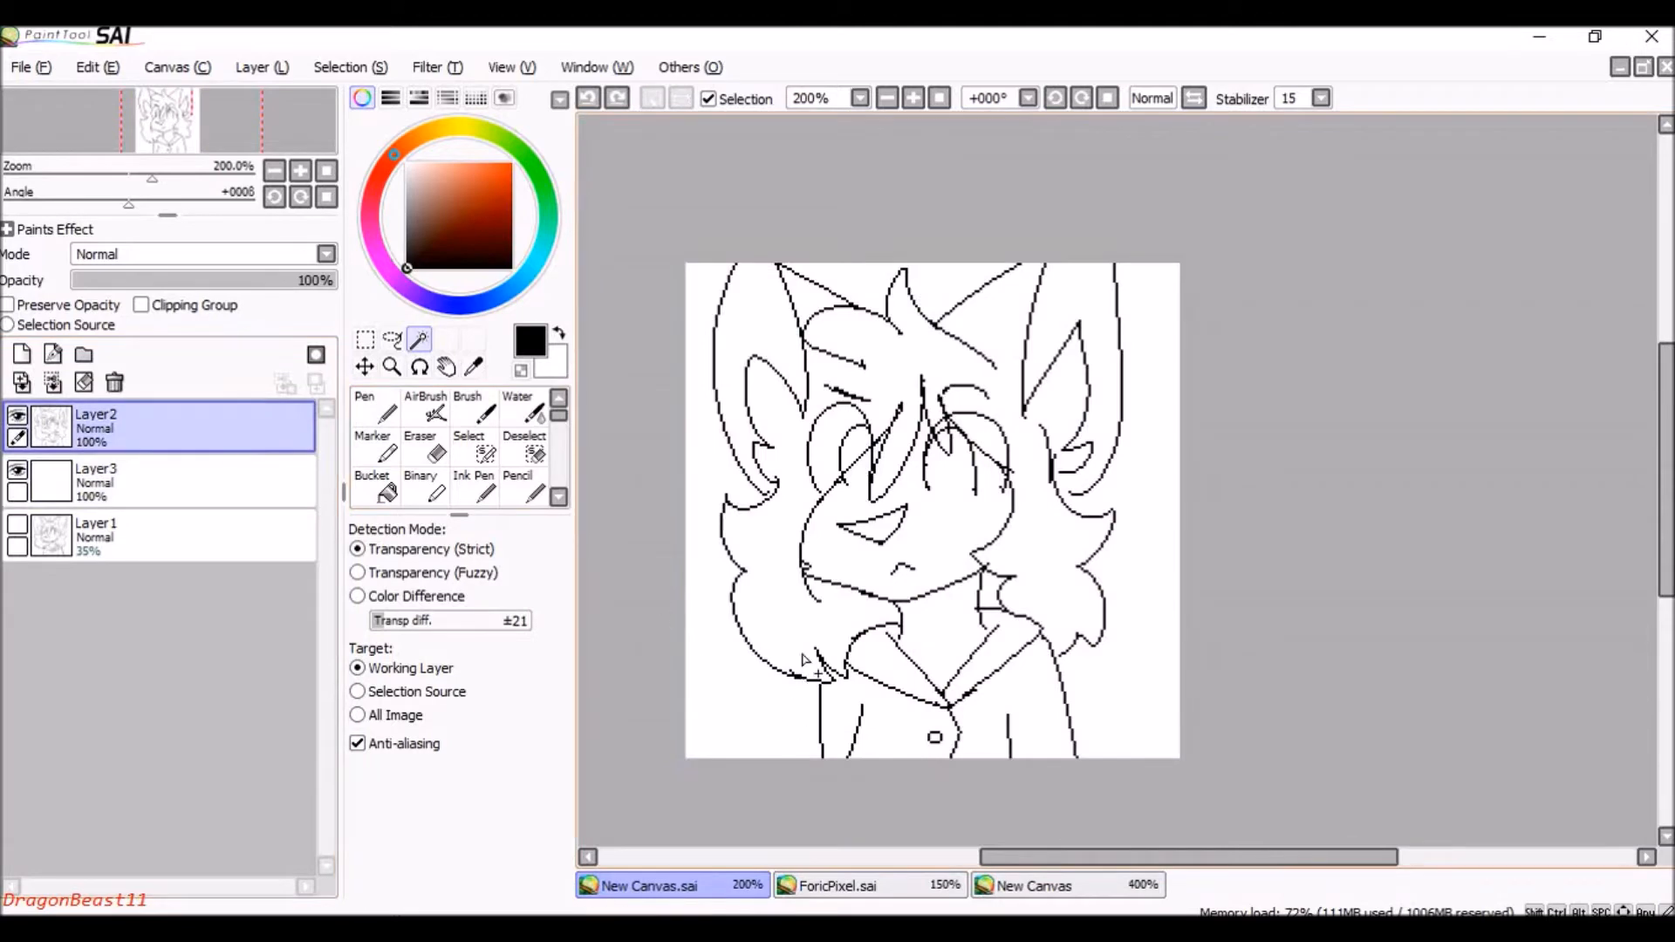
click(697, 464)
key(ctrl+z)
Examine the pixel line art up close around the inner ear, the eyes and the bangs.
scroll(805, 480, up, 3)
scroll(805, 480, up, 2)
key(e)
scroll(872, 513, up, 2)
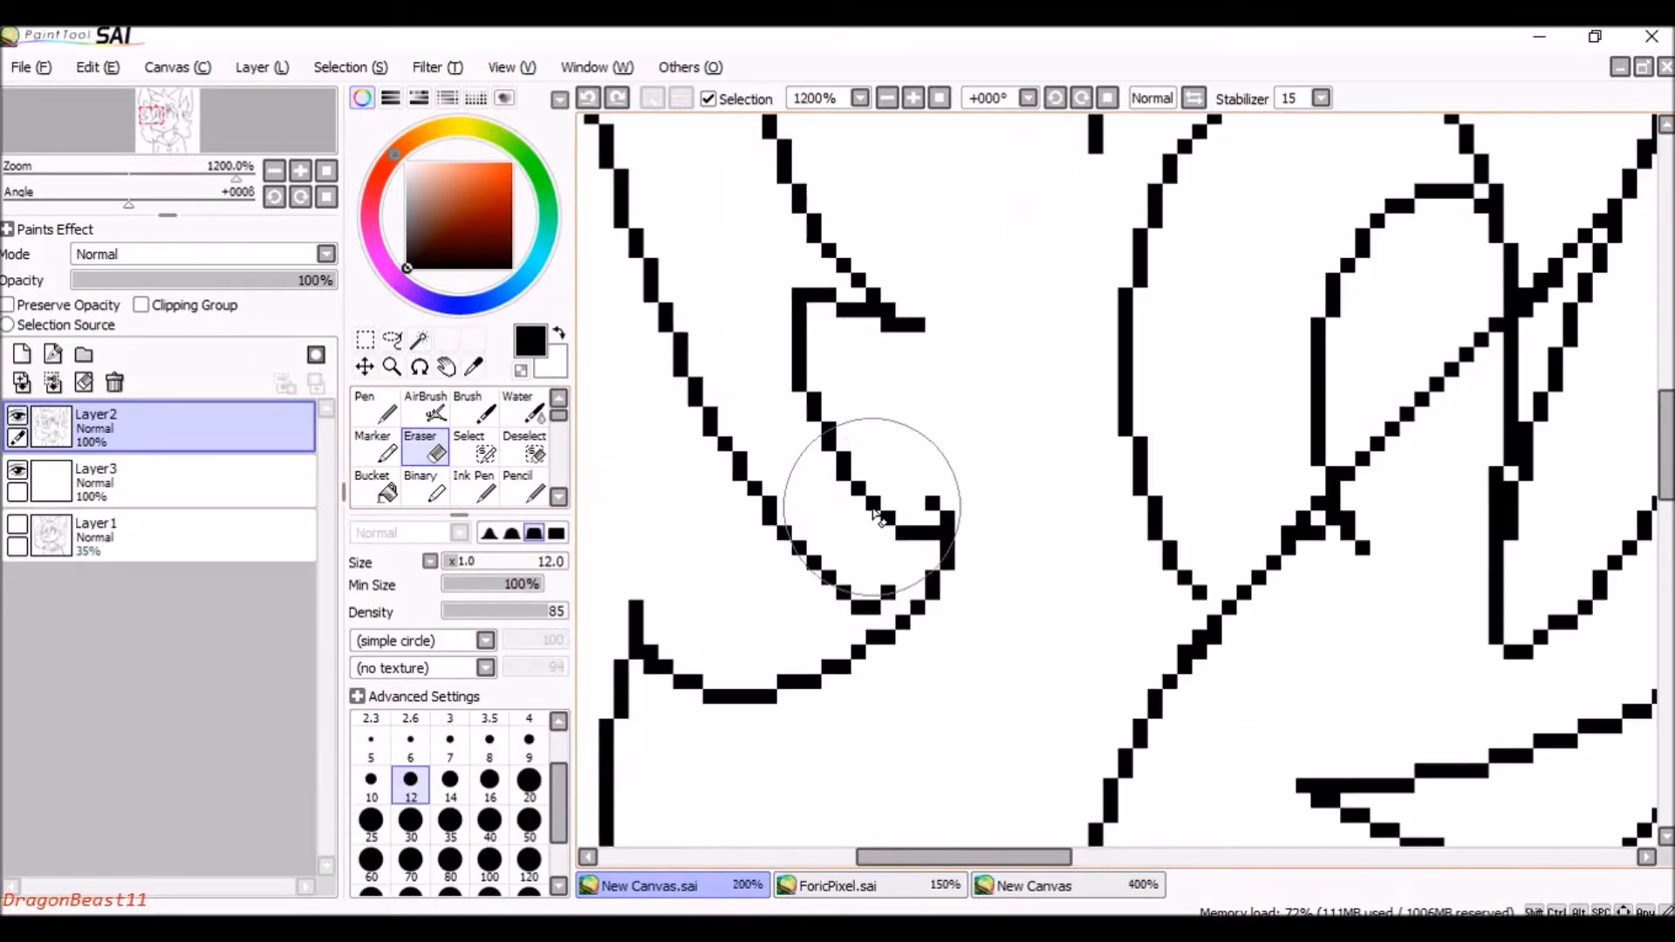
scroll(877, 515, down, 3)
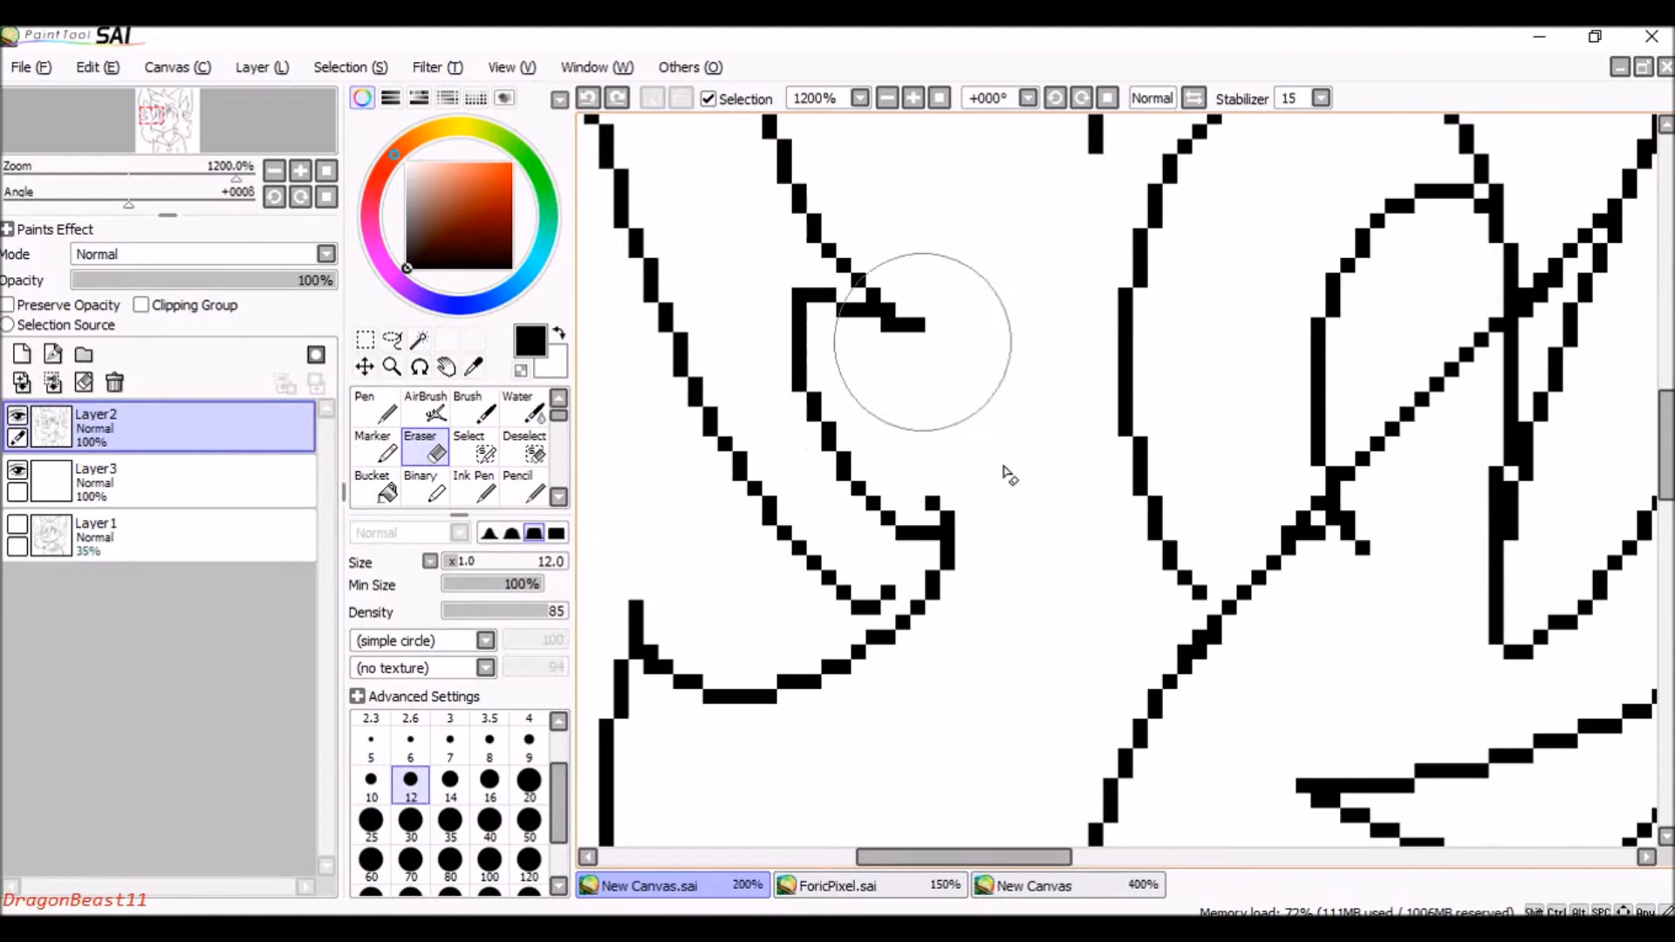
scroll(951, 397, down, 3)
scroll(951, 423, down, 1)
scroll(1037, 375, up, 1)
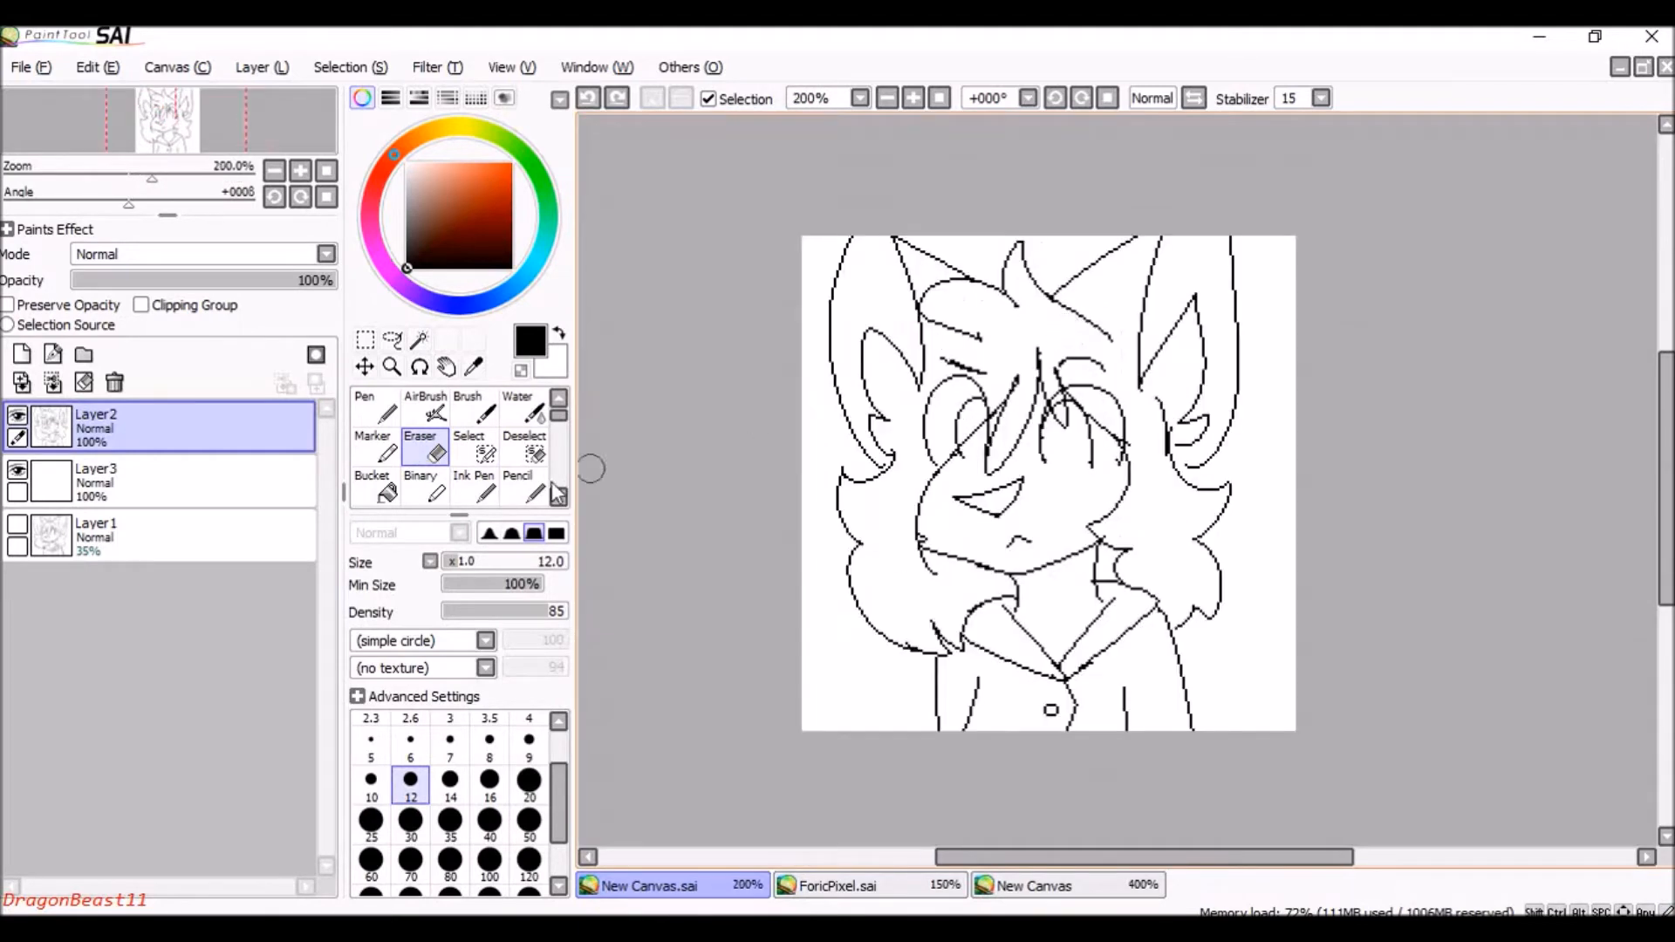
click(426, 501)
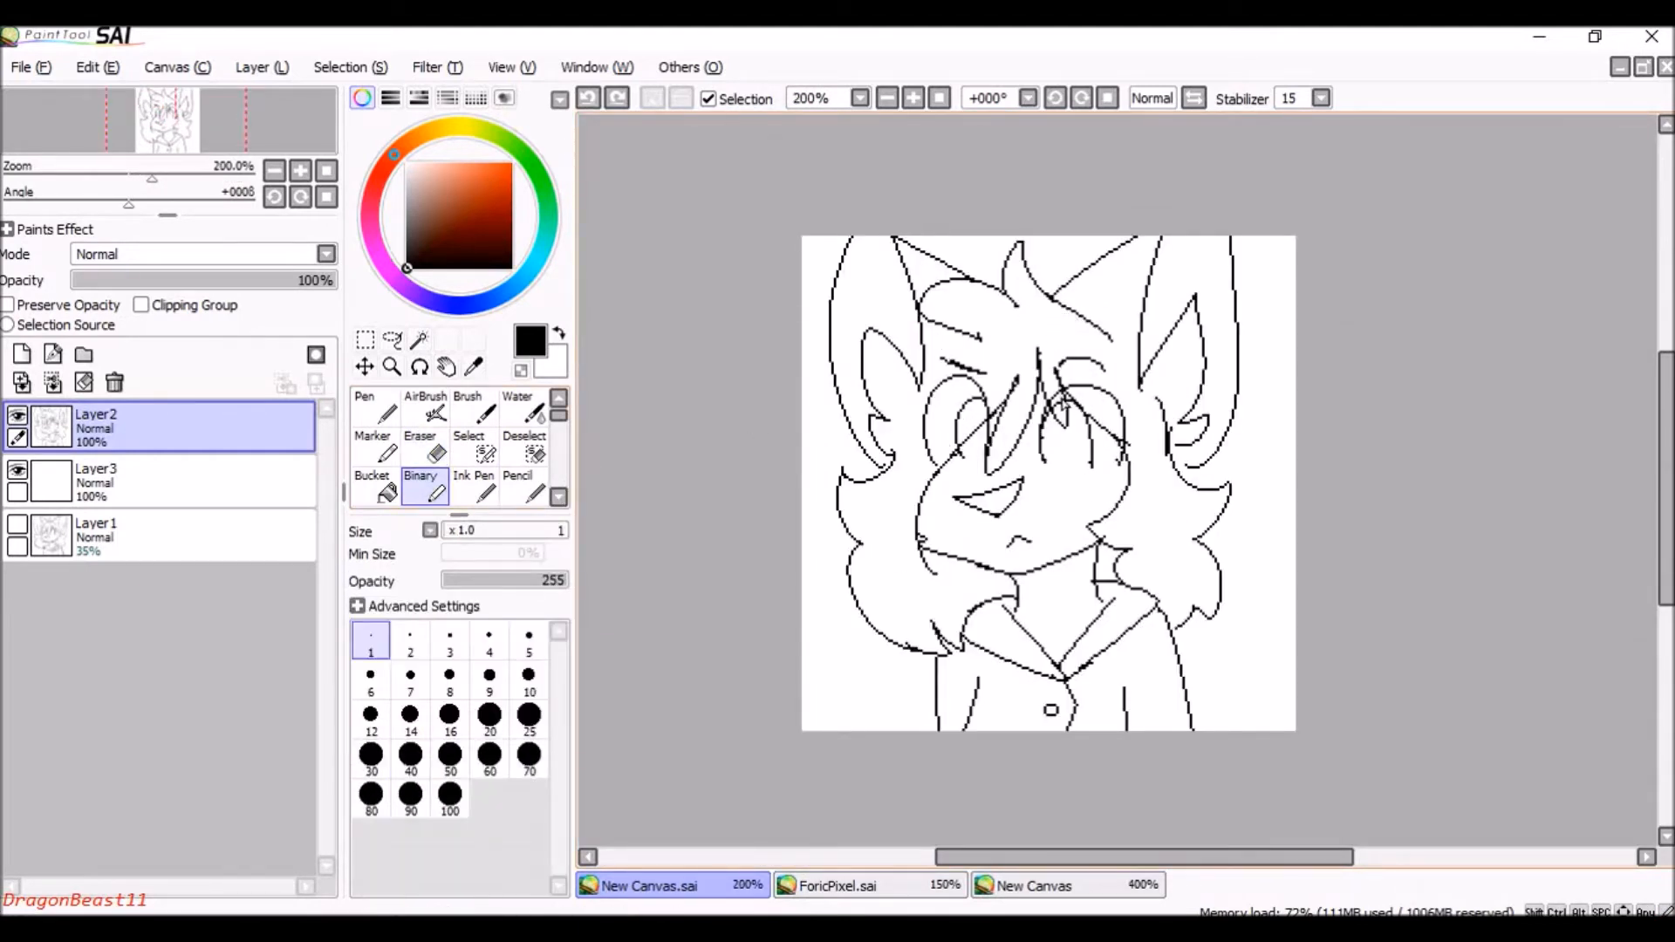
scroll(1065, 419, up, 6)
scroll(1065, 497, down, 6)
scroll(1062, 389, down, 1)
scroll(1044, 402, up, 1)
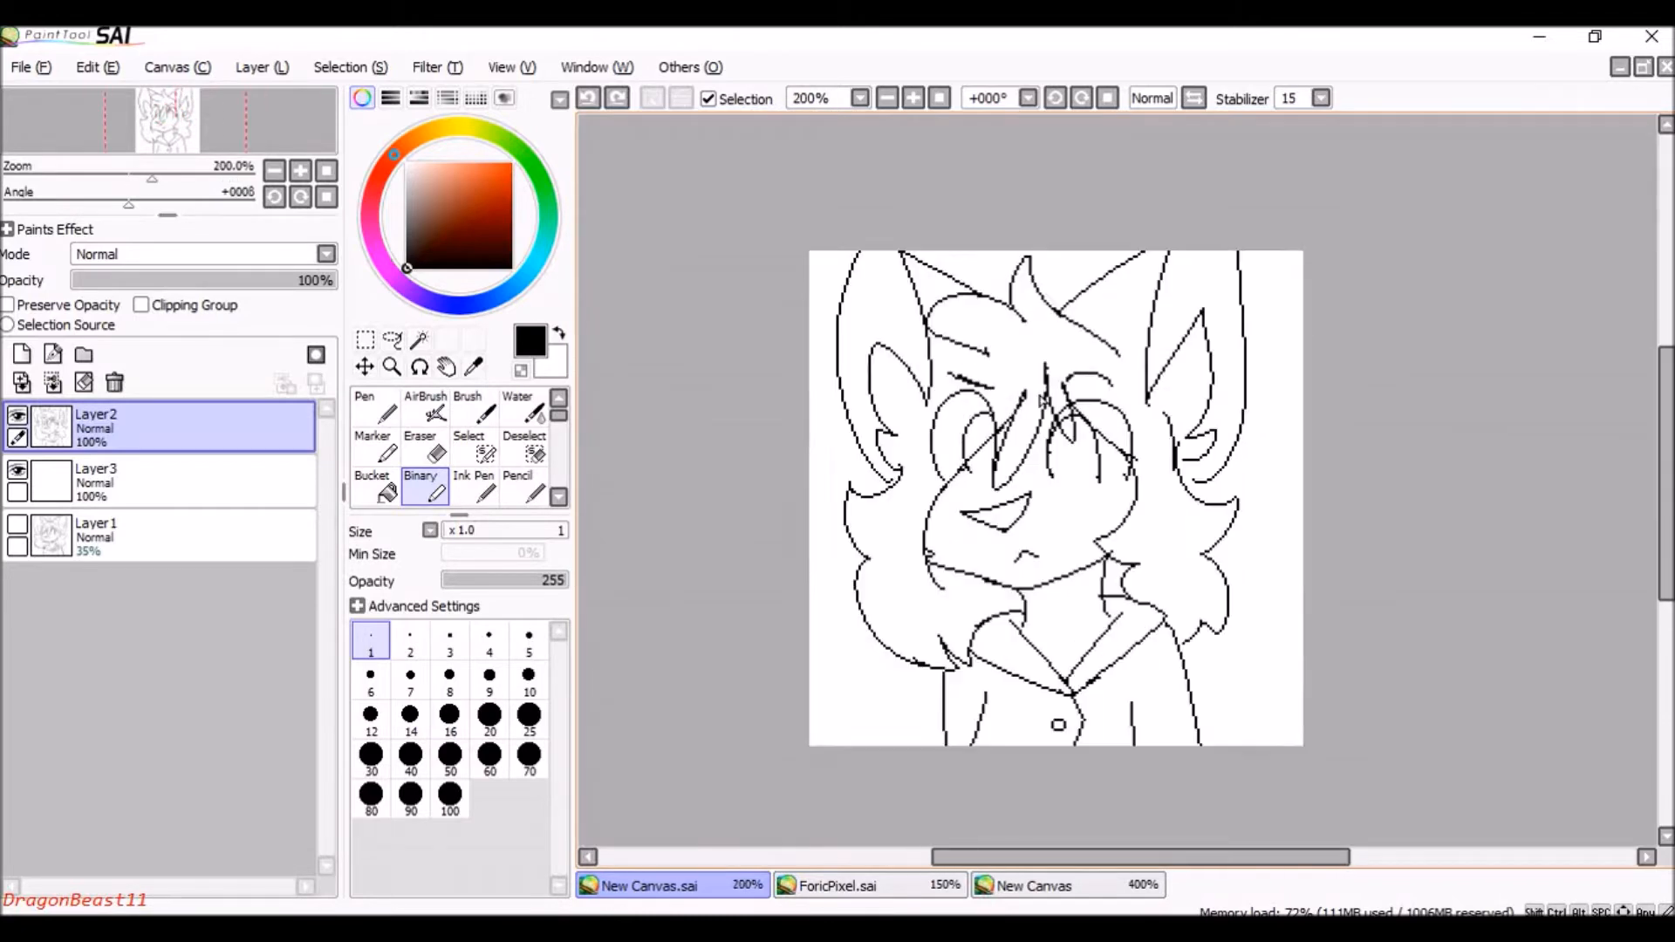
scroll(1037, 395, up, 3)
scroll(677, 414, down, 4)
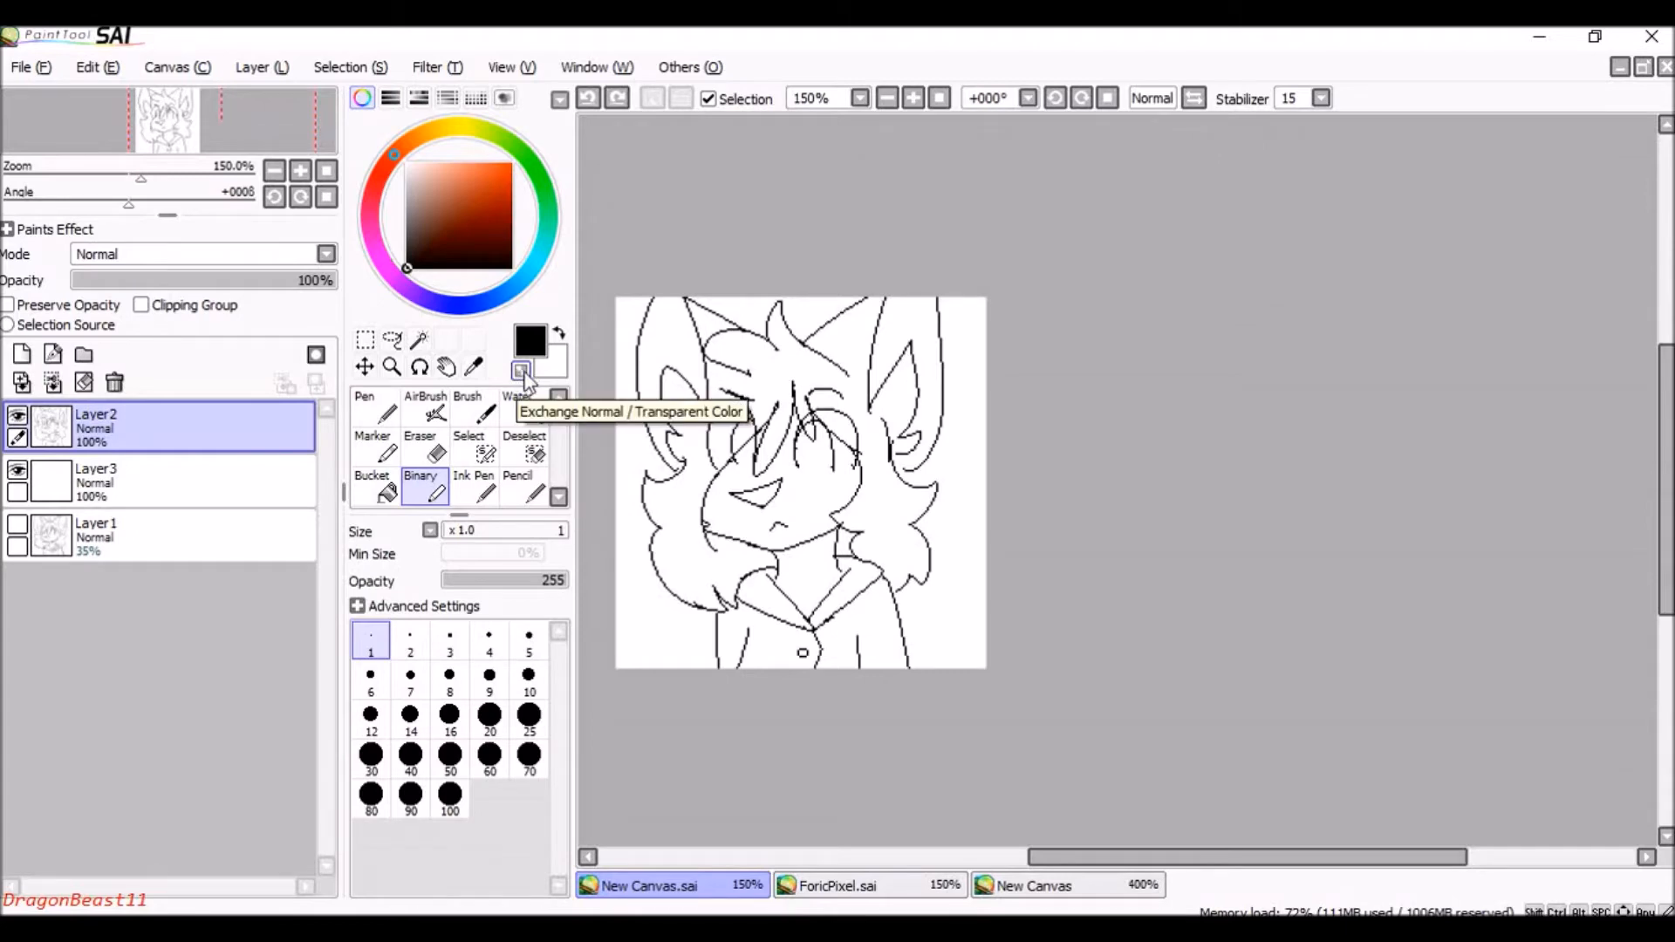
Try erasing part of the face lines with the Binary tool in transparent colour at size 3, and undo the stroke.
click(520, 373)
scroll(674, 488, up, 2)
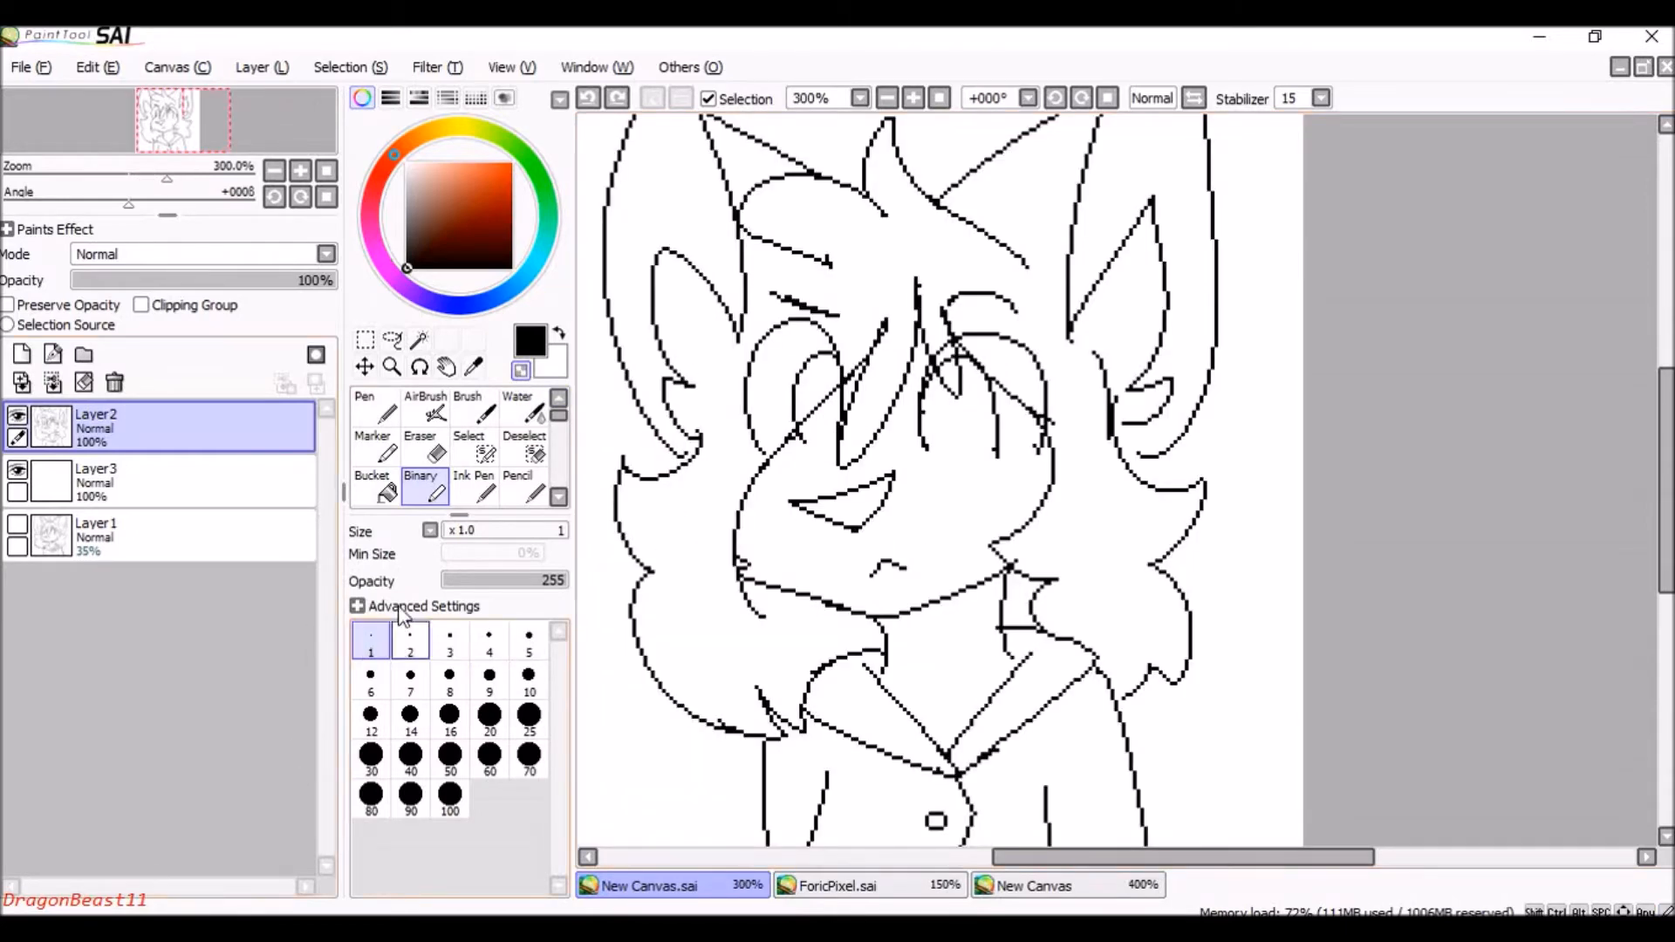
click(450, 642)
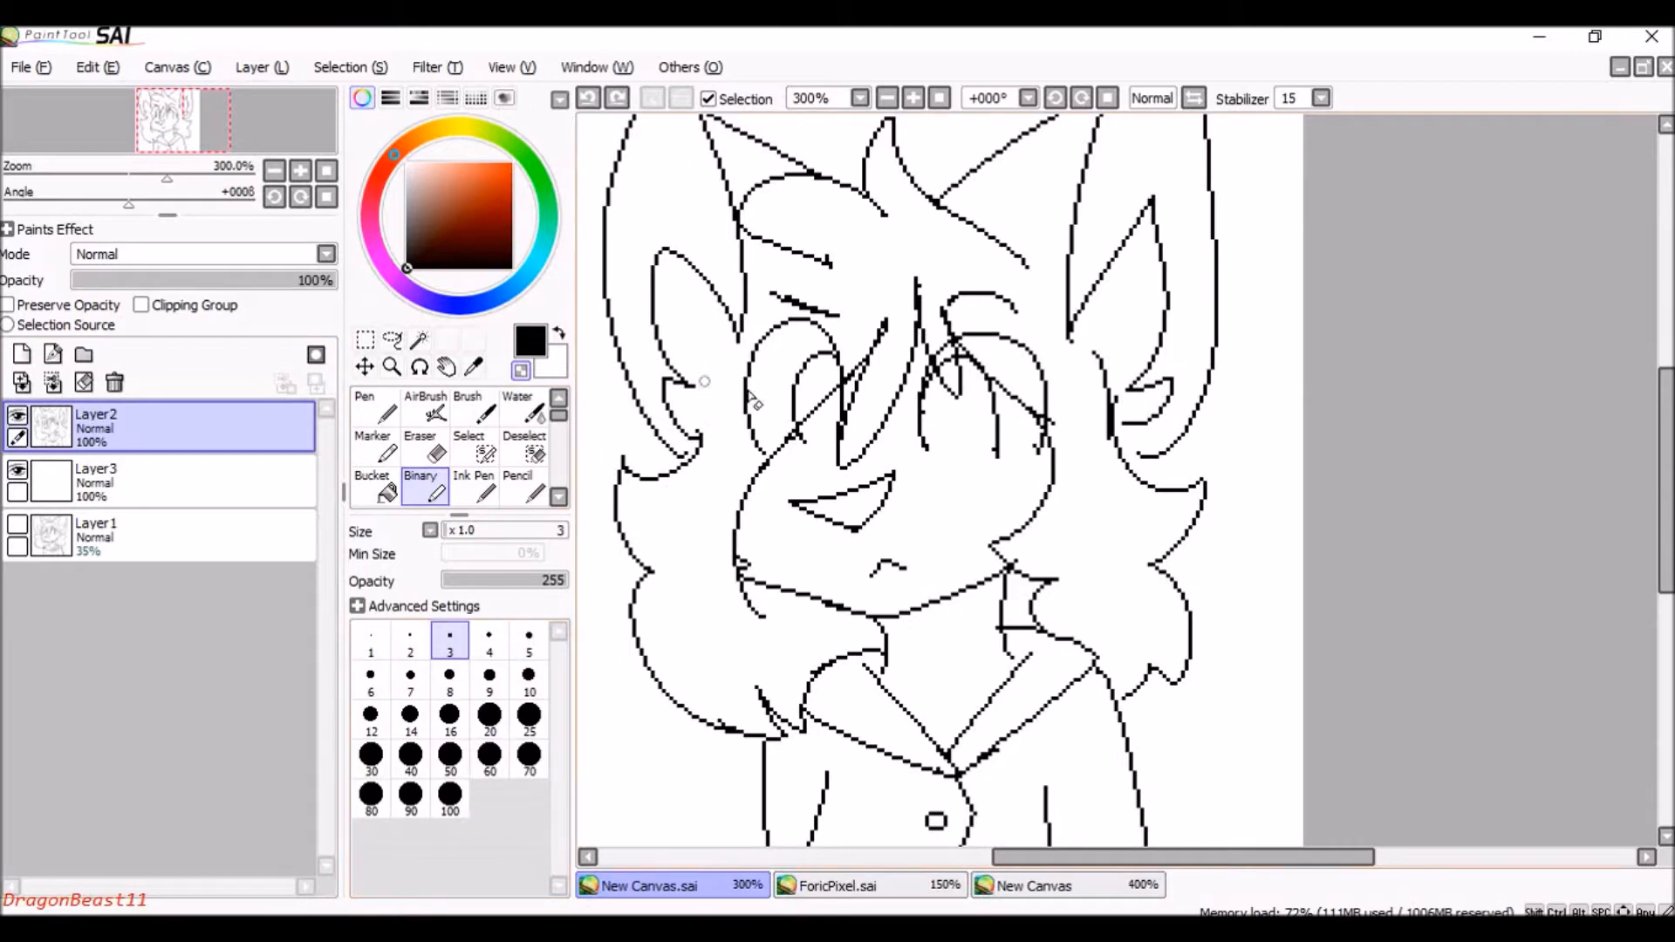
scroll(804, 462, up, 5)
mouse_move(838, 290)
mouse_down()
mouse_move(837, 341)
mouse_move(873, 266)
mouse_move(807, 533)
mouse_move(817, 432)
mouse_move(693, 595)
mouse_move(1052, 535)
mouse_move(942, 357)
mouse_up()
key(ctrl+z)
Try erasing the lower outline of one eye and the upper cheek line with the Eraser at size 12.
click(429, 447)
click(787, 419)
scroll(931, 342, down, 1)
scroll(734, 342, up, 1)
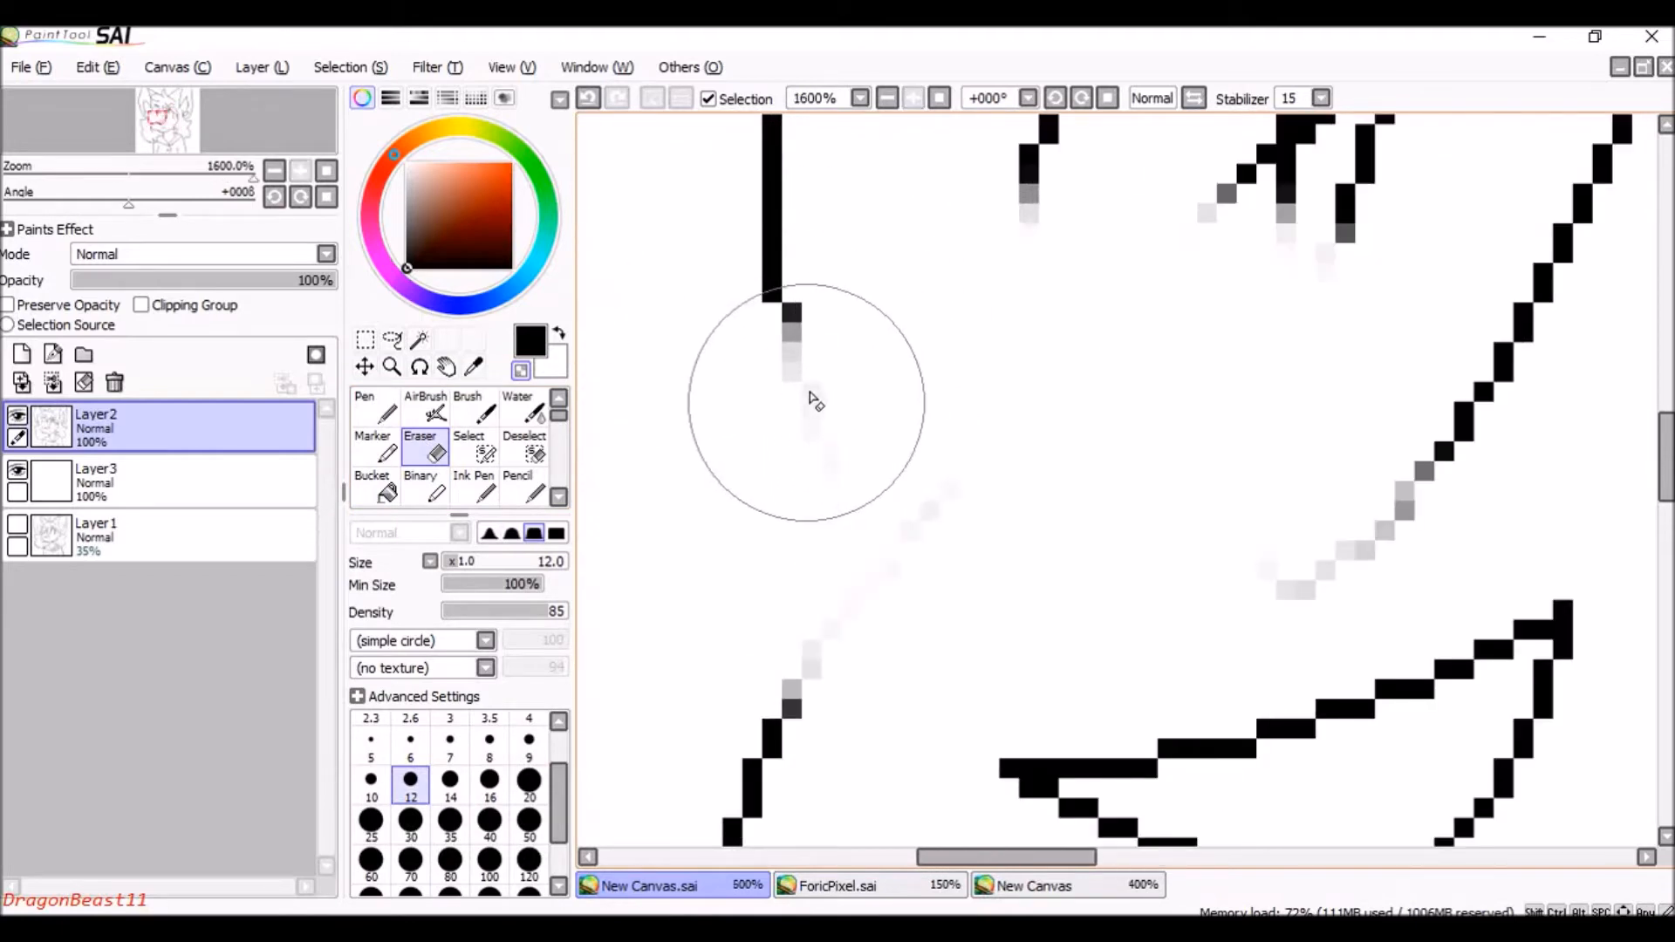
scroll(1122, 599, down, 5)
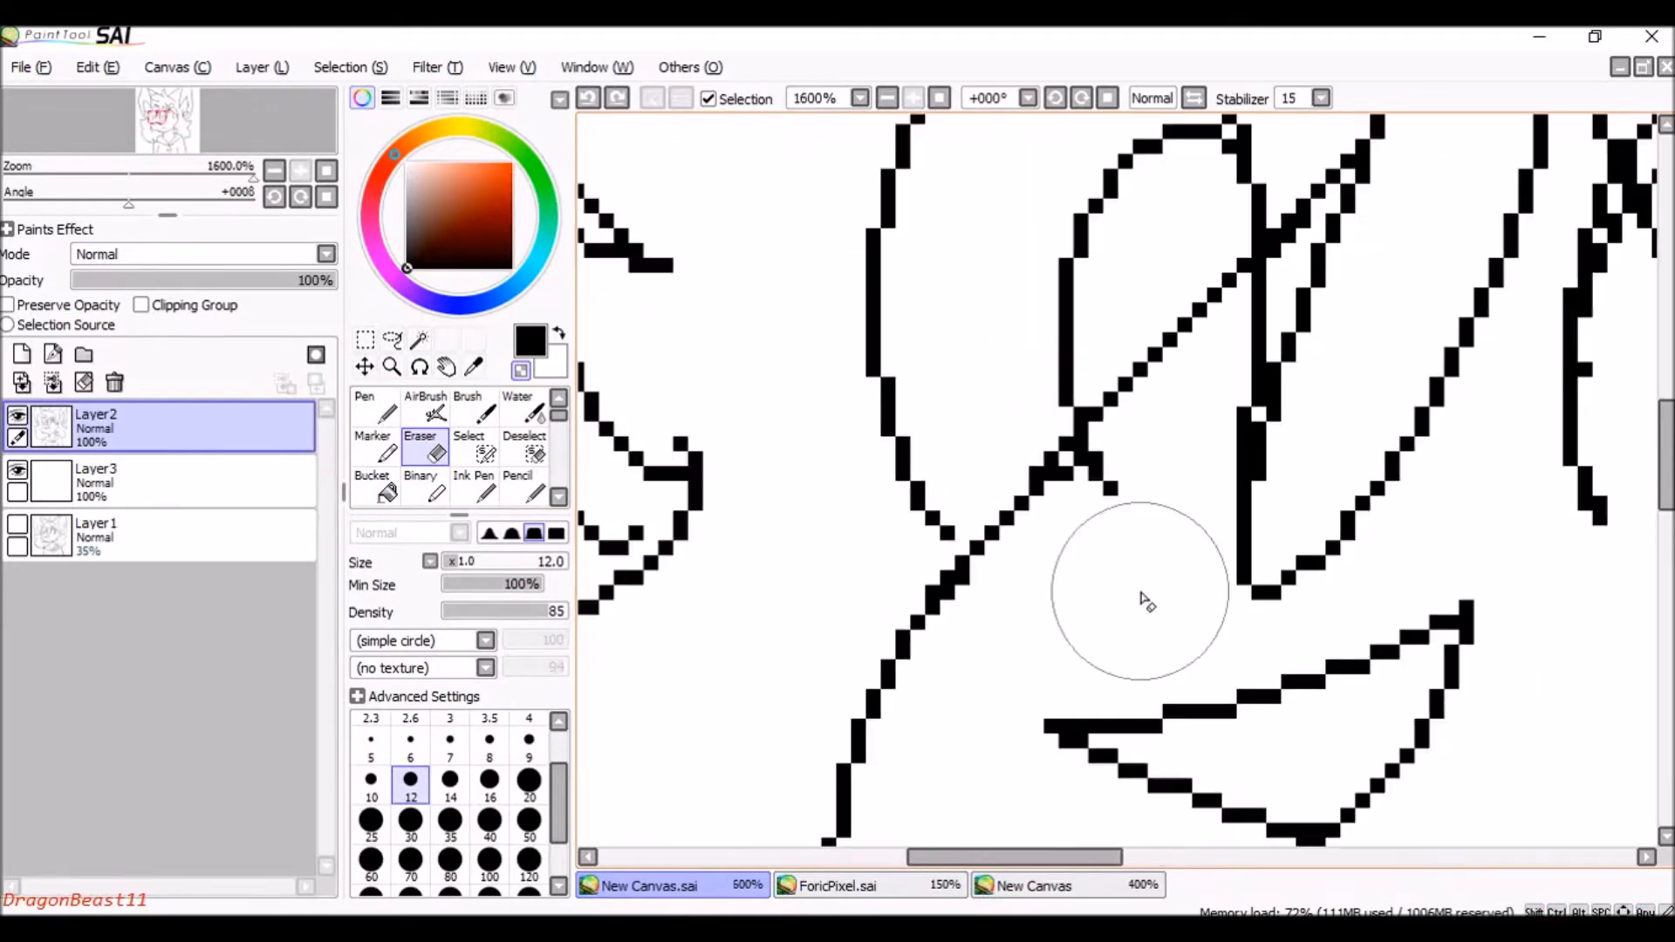
scroll(811, 456, up, 2)
scroll(812, 456, down, 2)
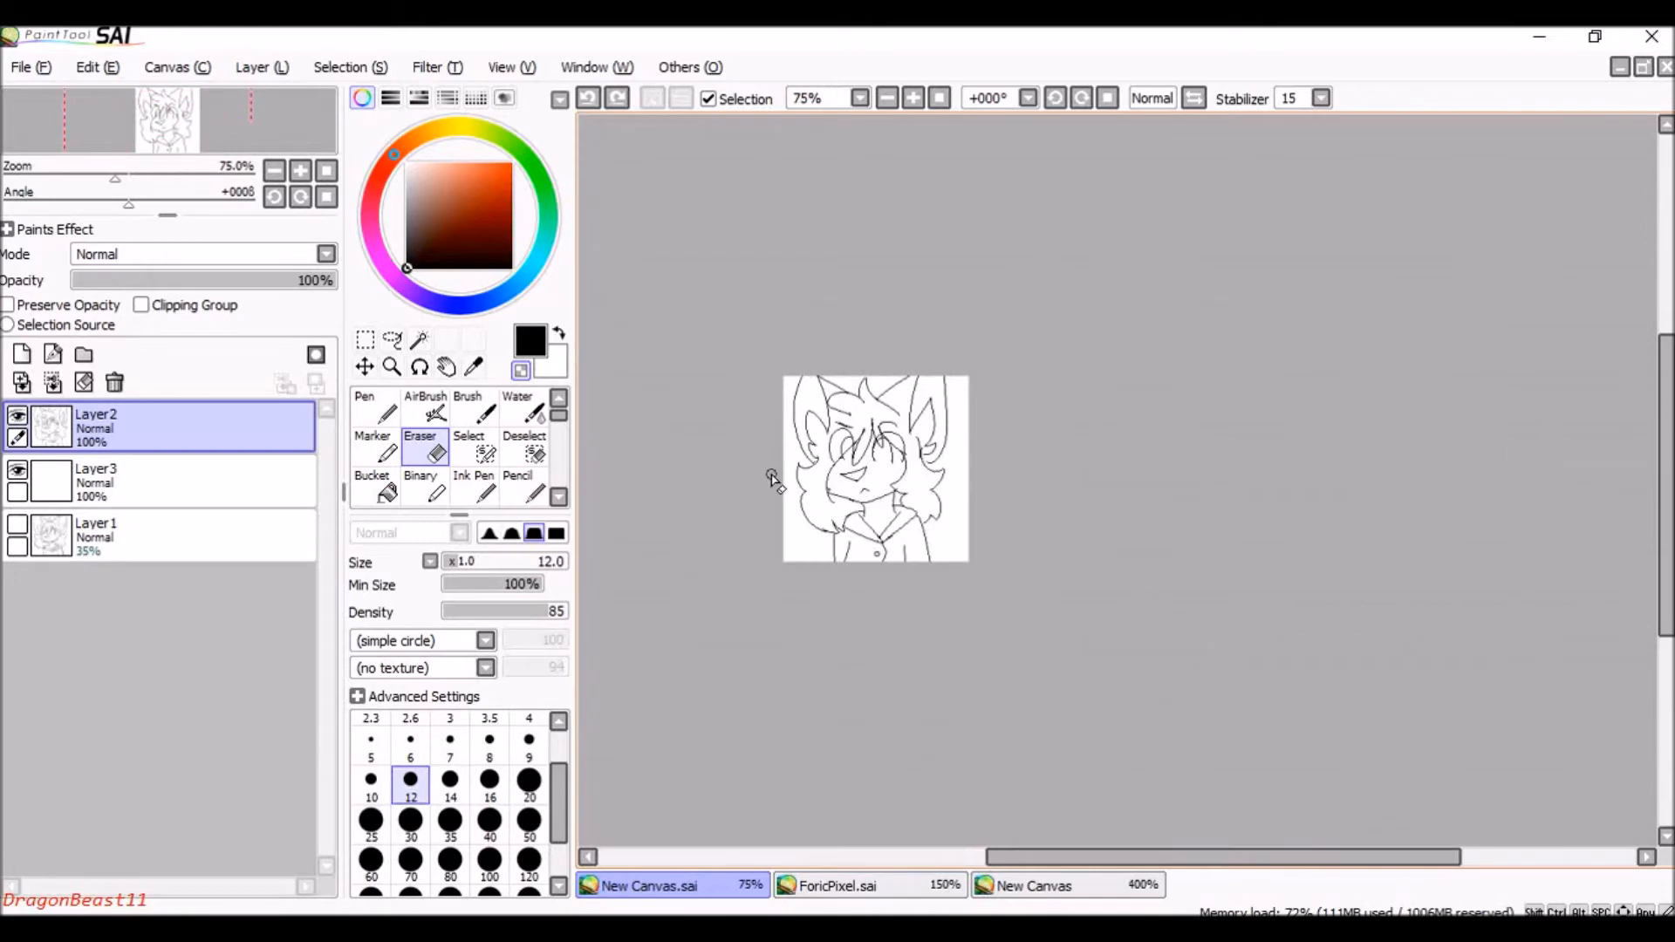
scroll(859, 460, up, 6)
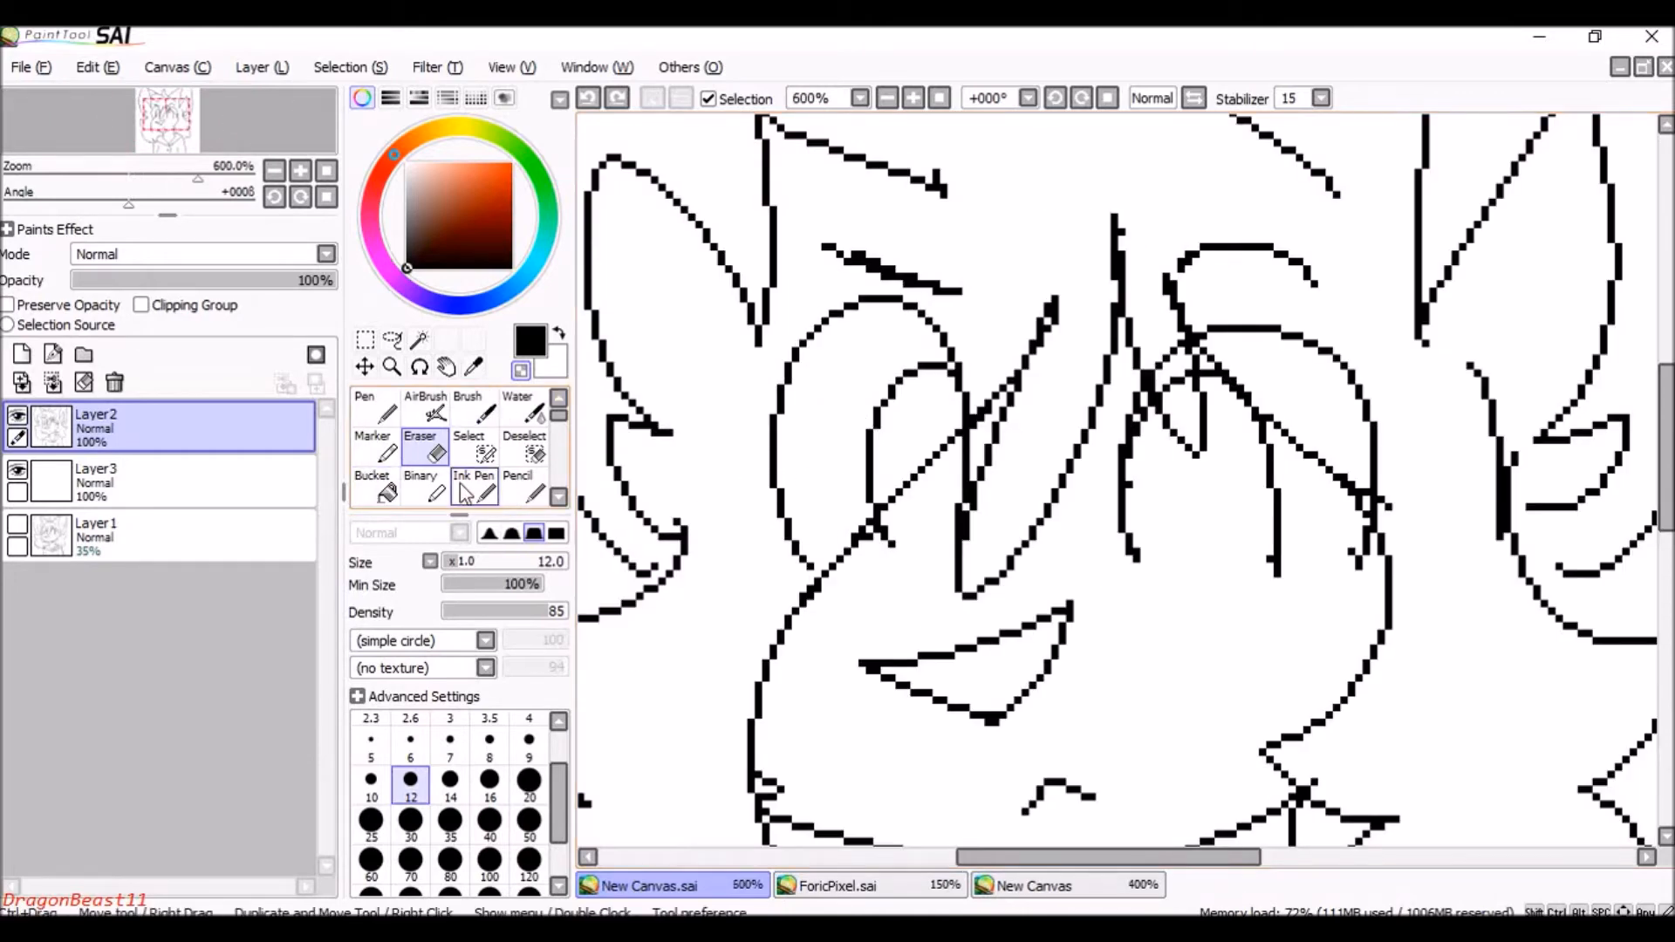
click(428, 487)
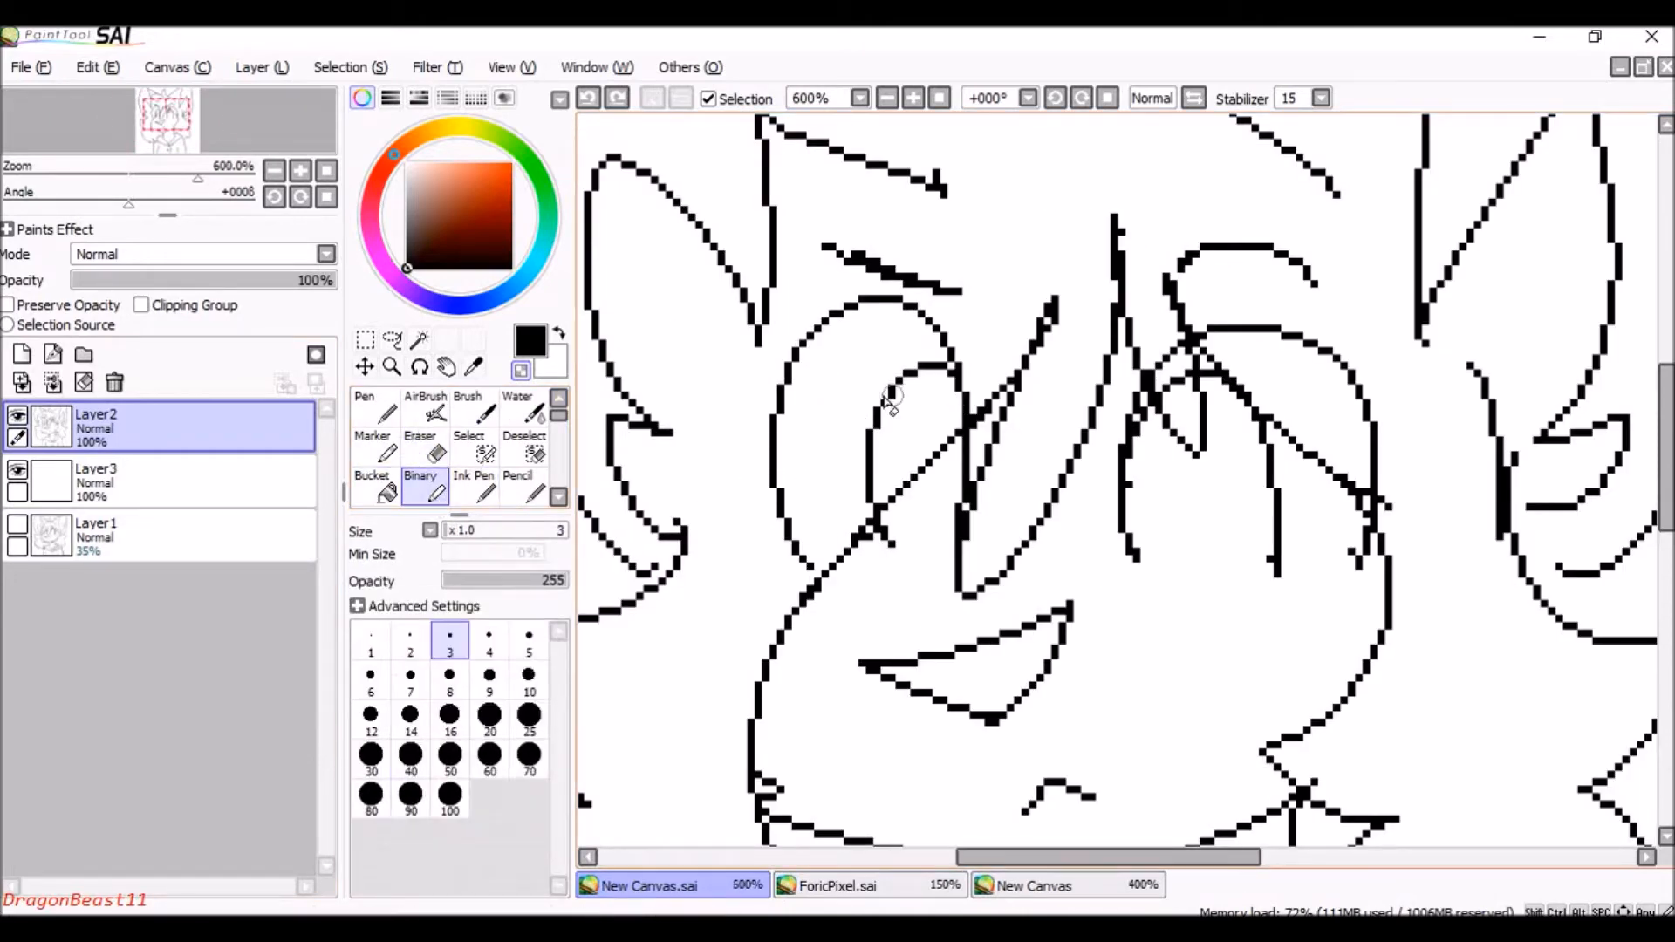
scroll(875, 563, up, 3)
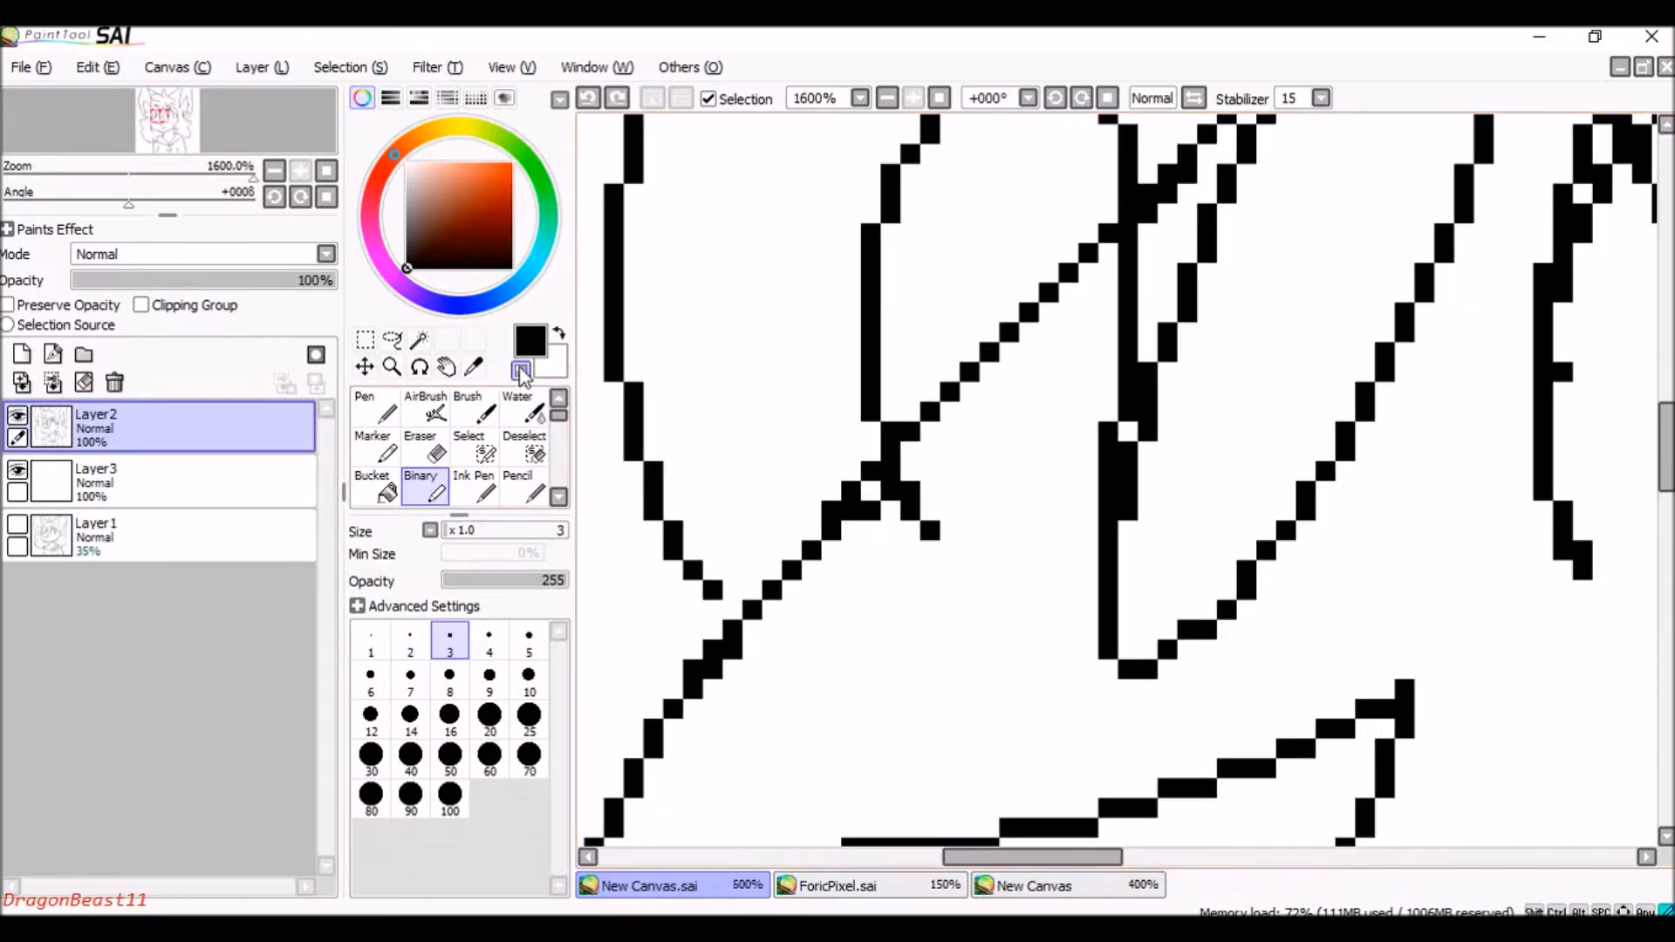
scroll(1178, 449, down, 2)
scroll(1279, 516, up, 2)
scroll(1013, 324, down, 6)
scroll(1169, 559, up, 3)
Select the background on the left side and above the head with the Magic Wand on Layer2.
key(w)
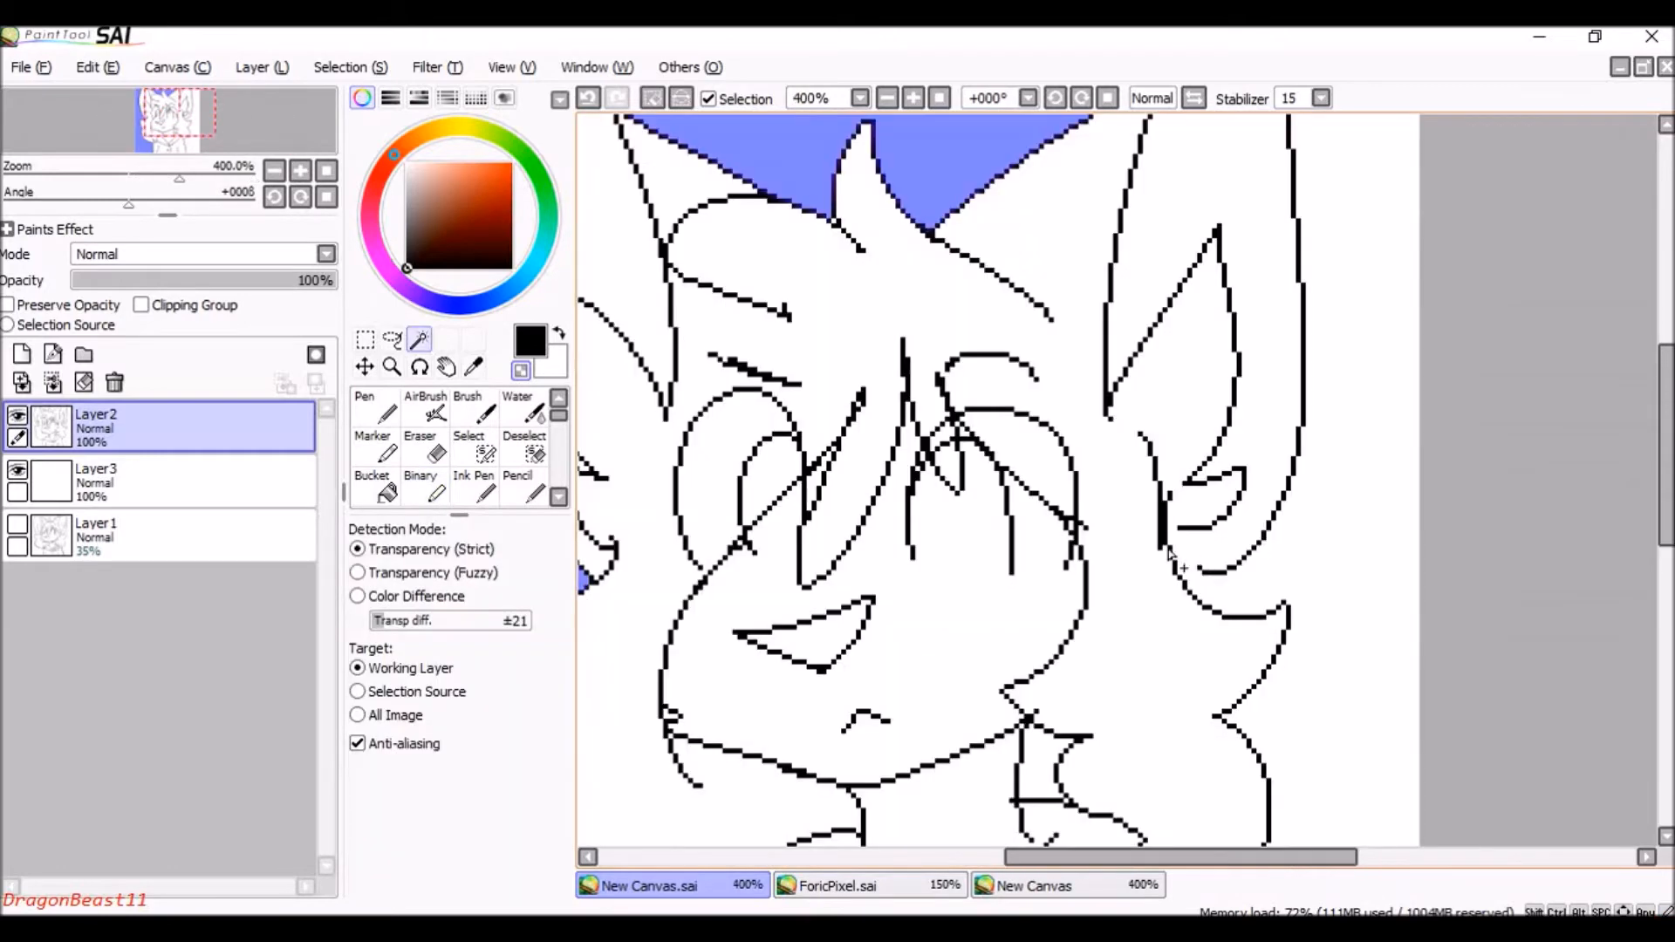
scroll(1169, 551, down, 4)
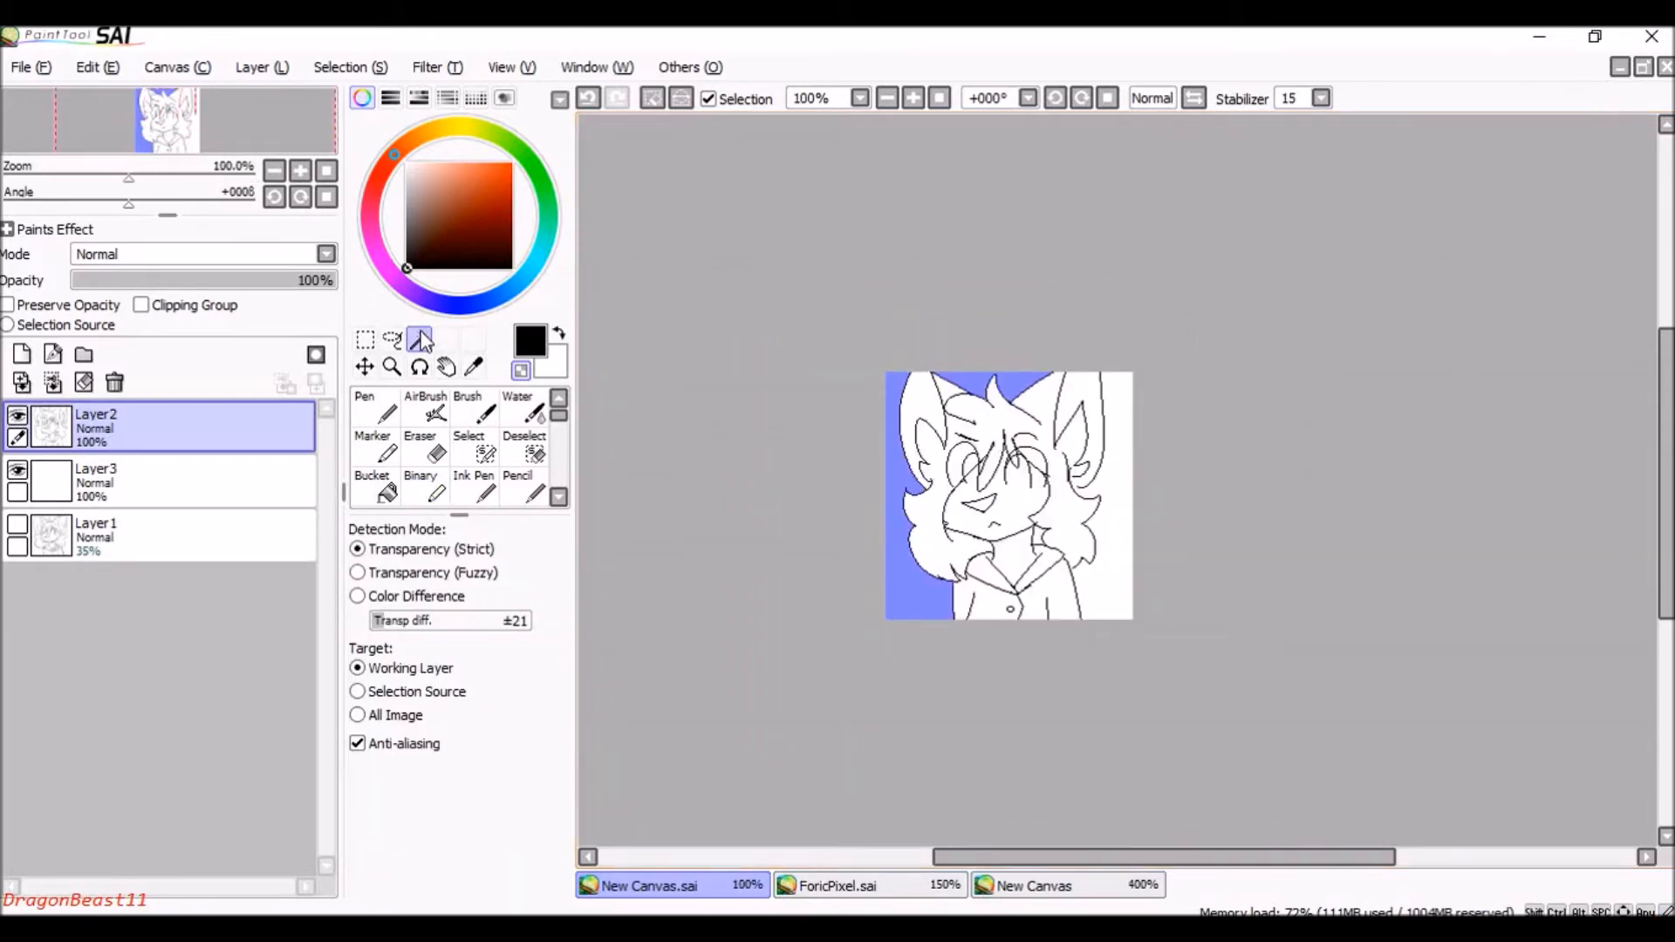
scroll(1103, 434, up, 2)
scroll(625, 403, down, 1)
scroll(873, 451, up, 1)
click(421, 489)
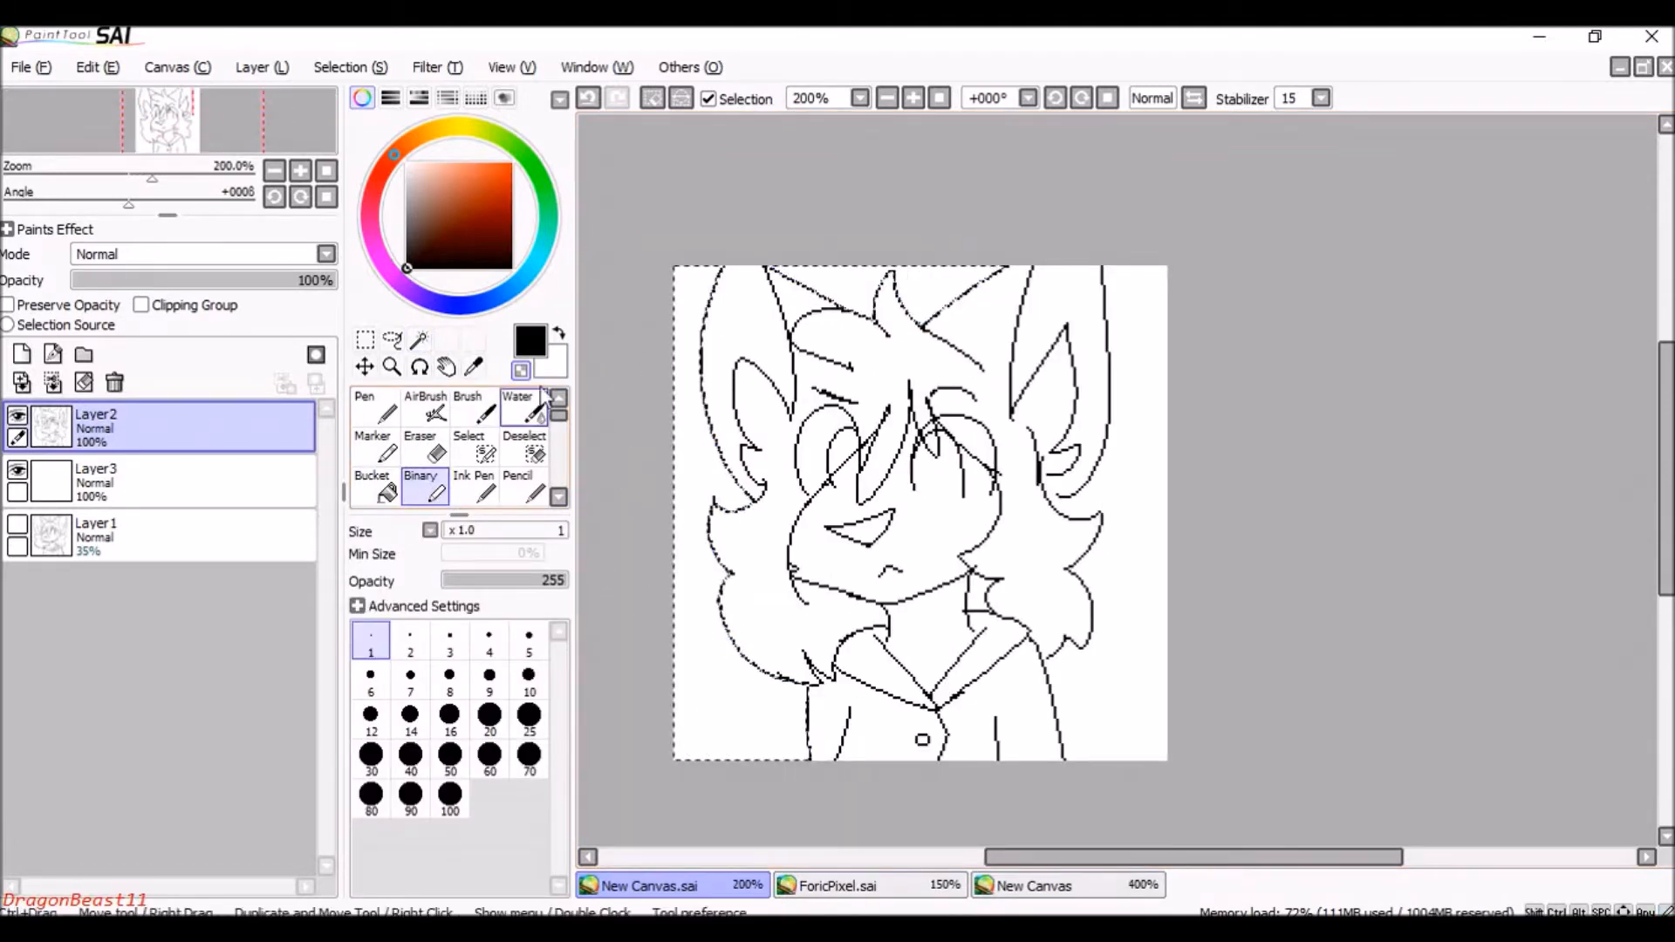
click(420, 340)
Check the hair and shoulder outline on the character's right-hand side for gaps and clear the selection.
scroll(860, 492, up, 2)
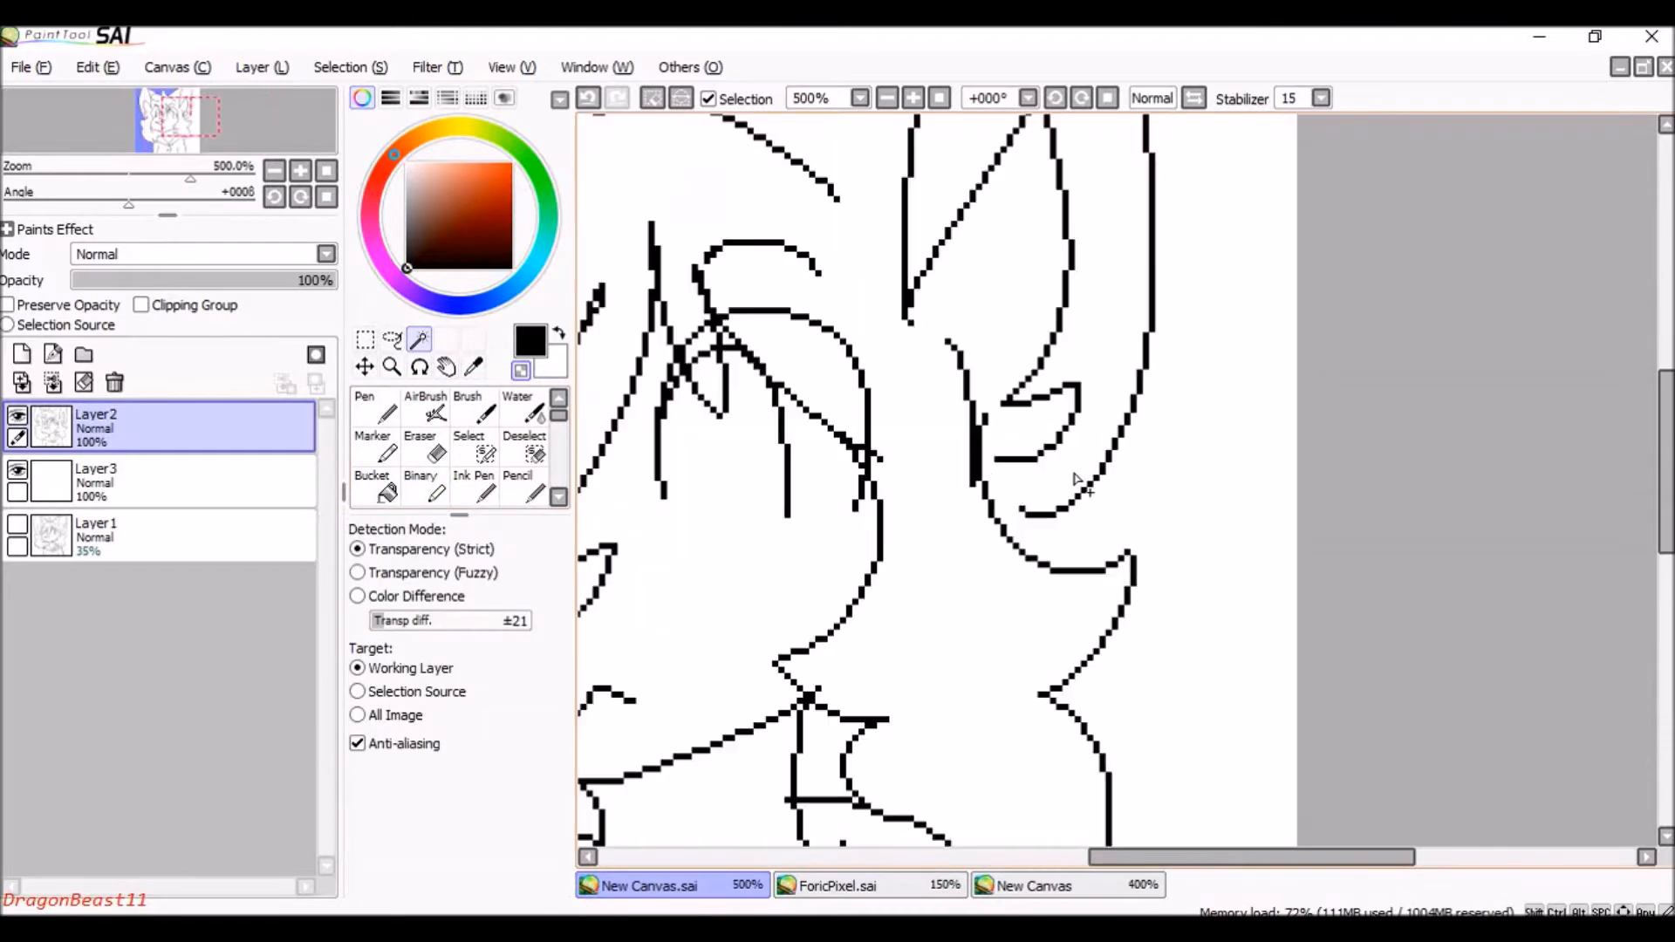
scroll(772, 475, down, 1)
scroll(935, 732, up, 2)
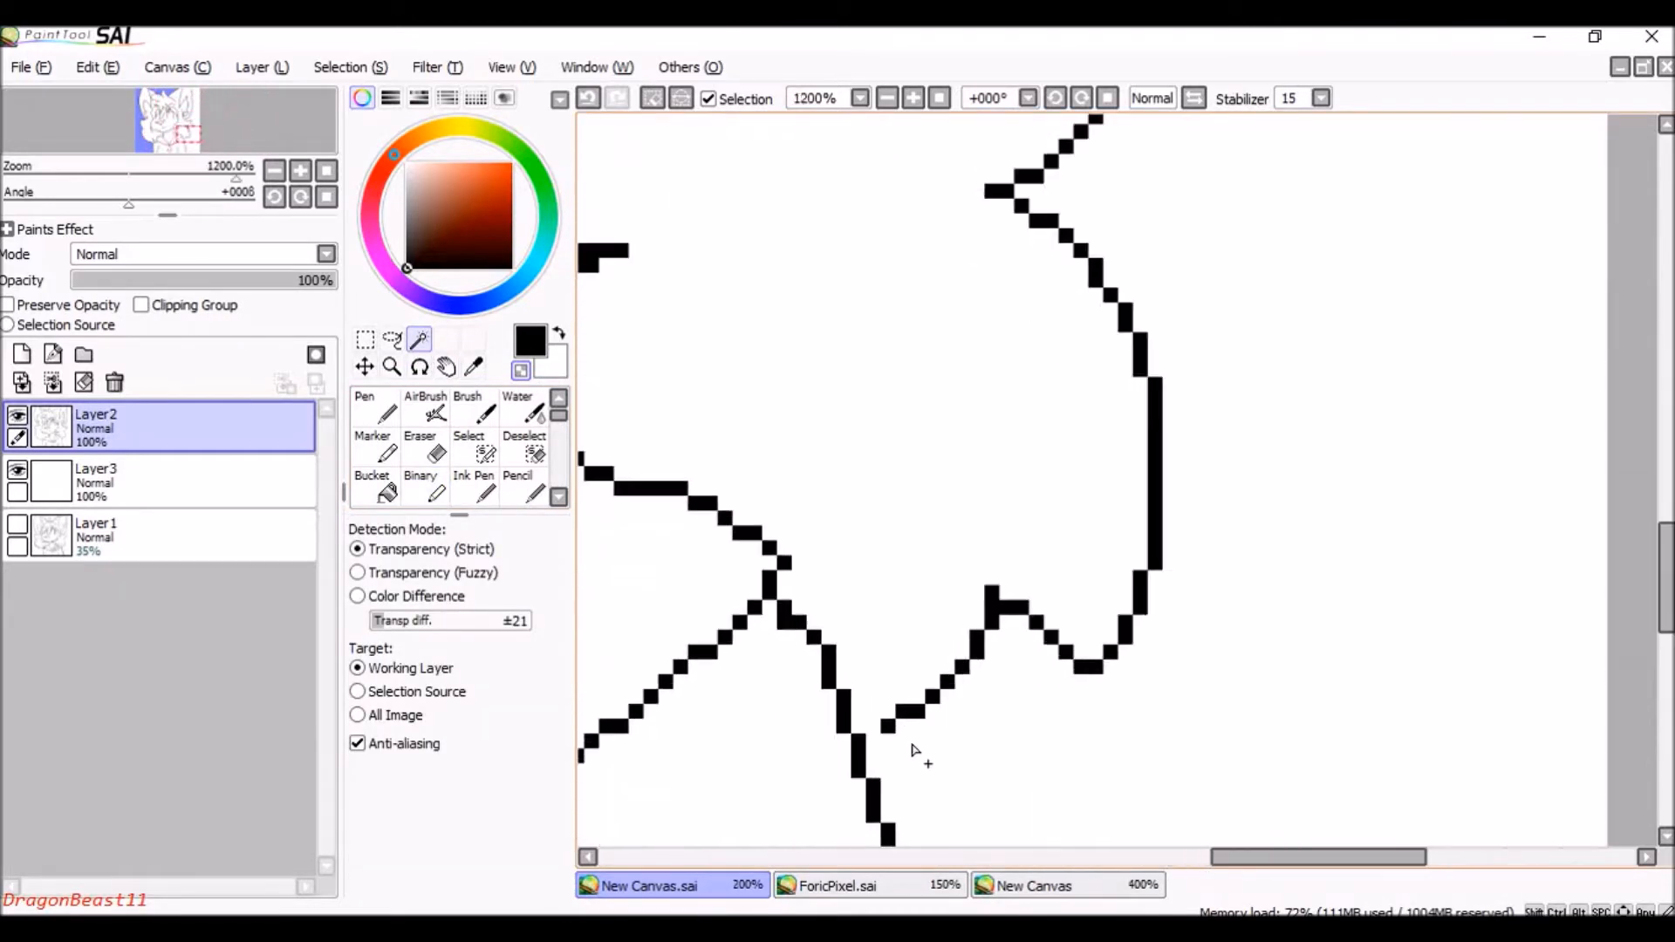
scroll(908, 748, down, 4)
click(365, 340)
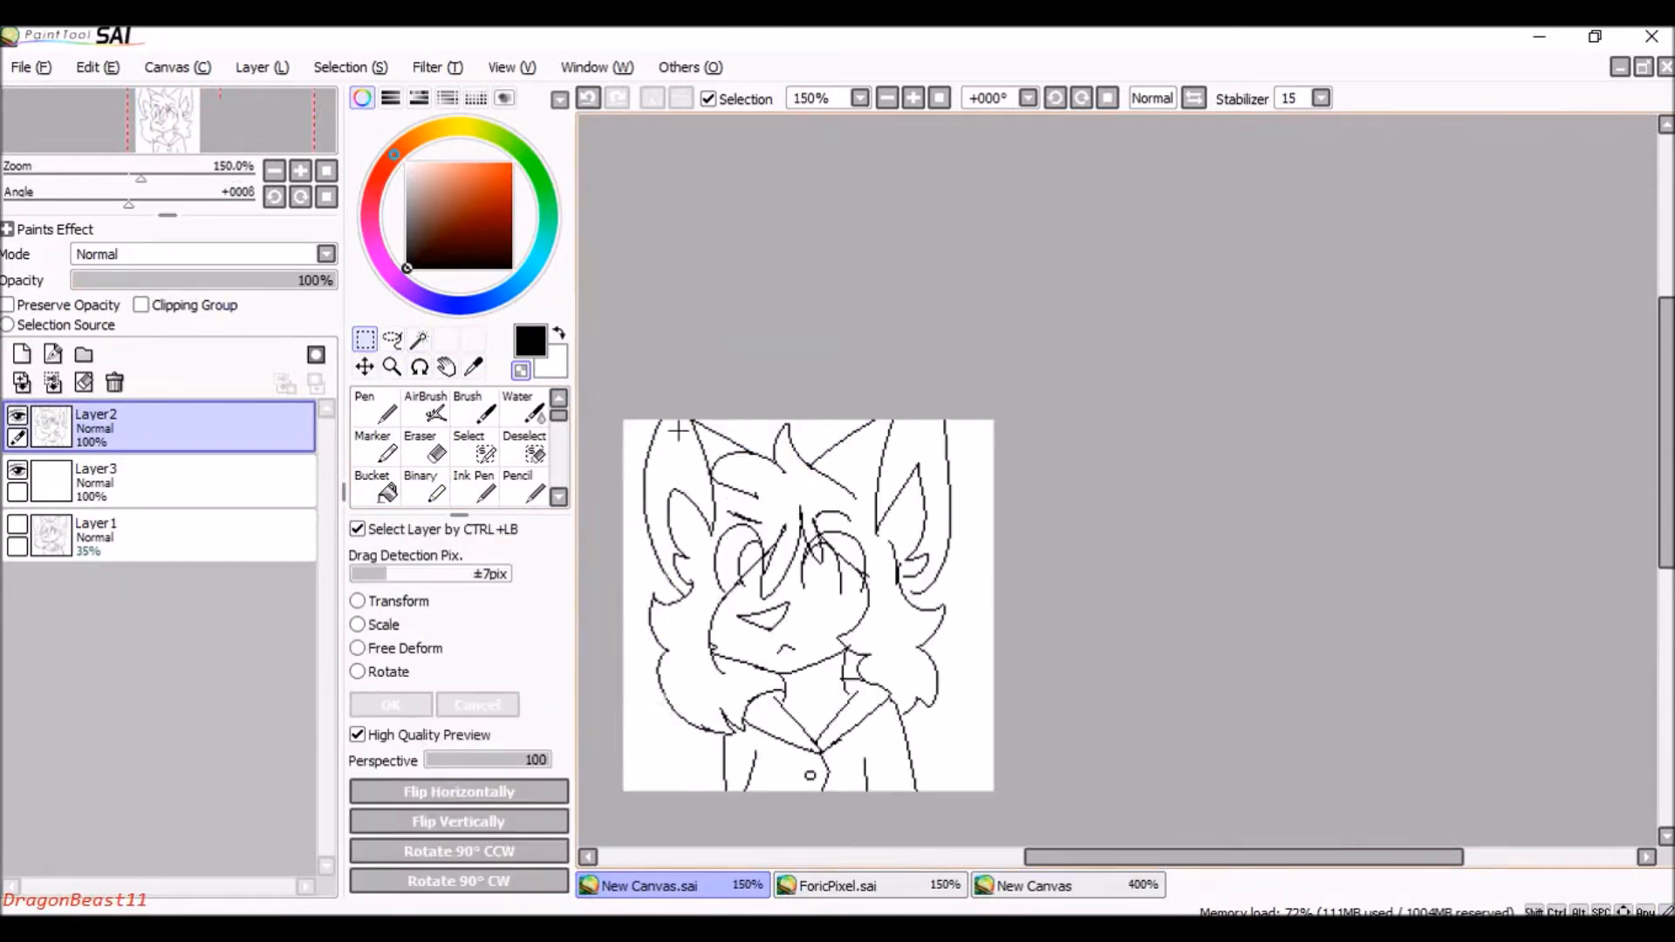
click(428, 490)
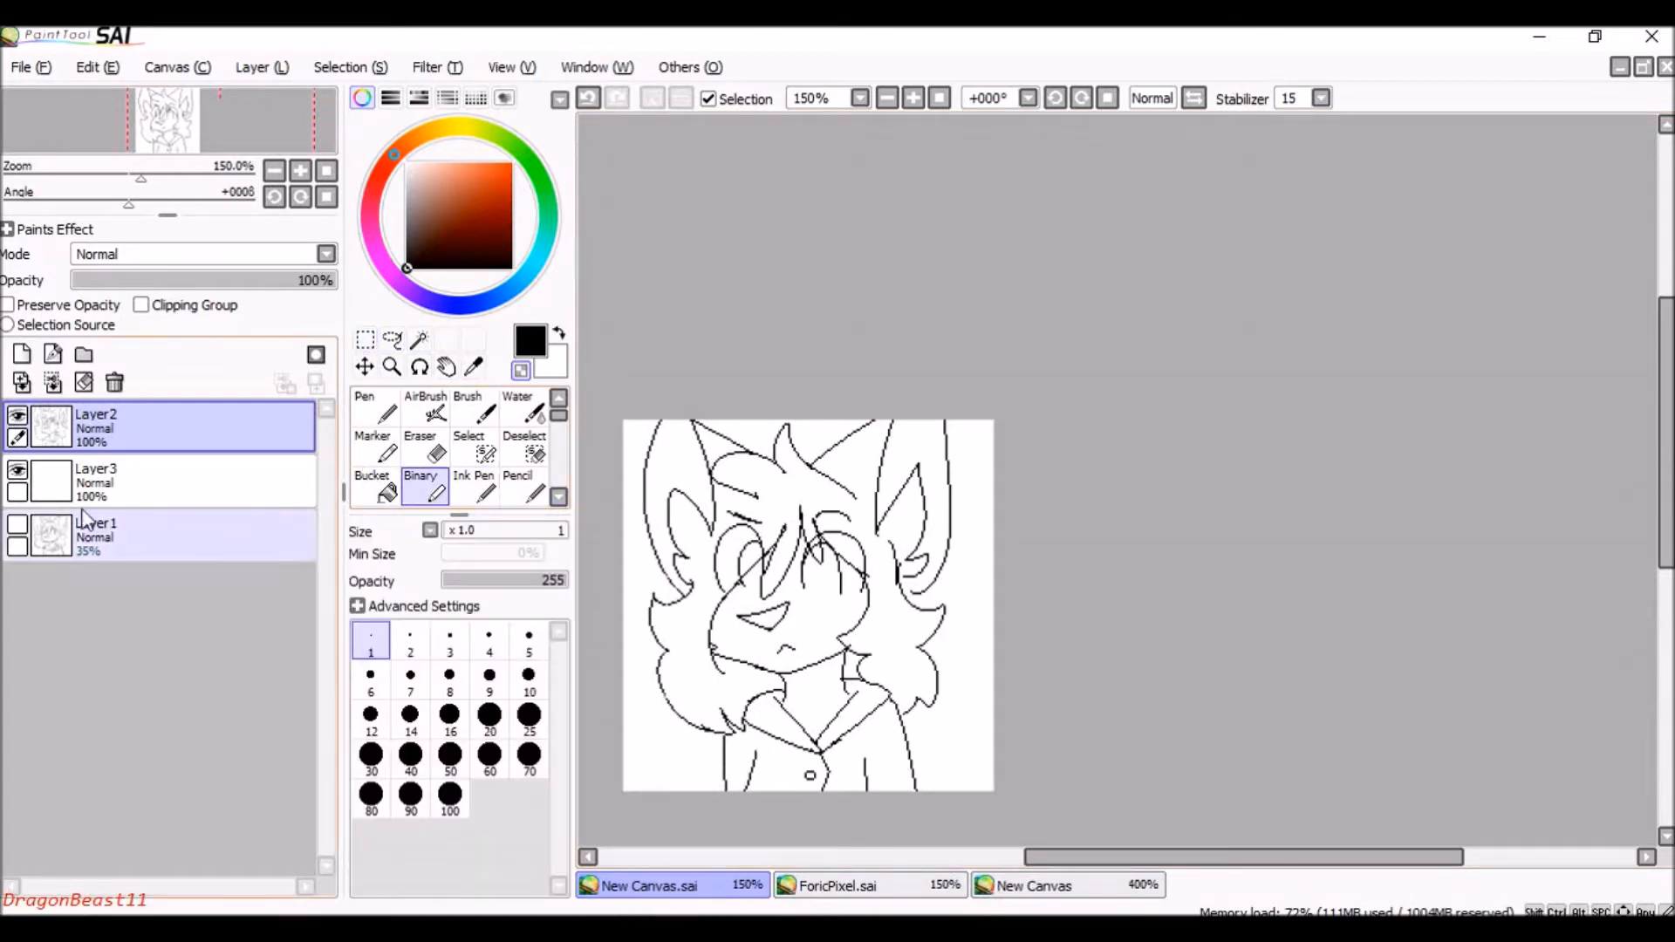
Select all the background areas around the character with the Magic Wand on Layer2 and invert the selection.
click(419, 339)
scroll(726, 276, up, 1)
click(722, 268)
click(605, 280)
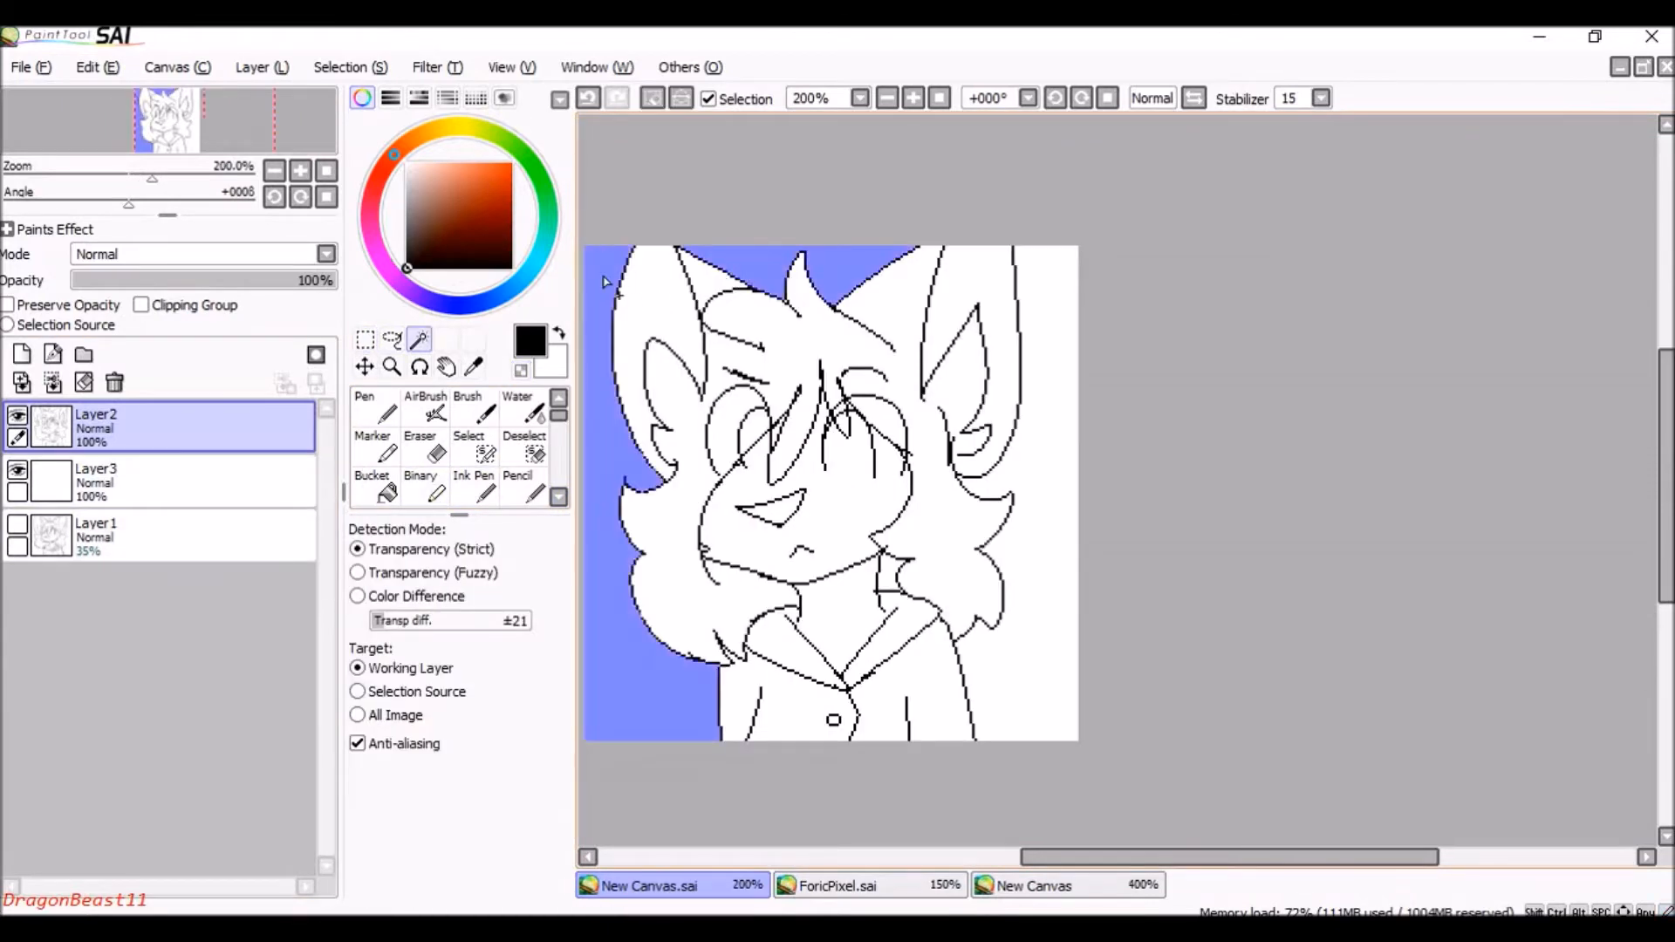
click(1056, 395)
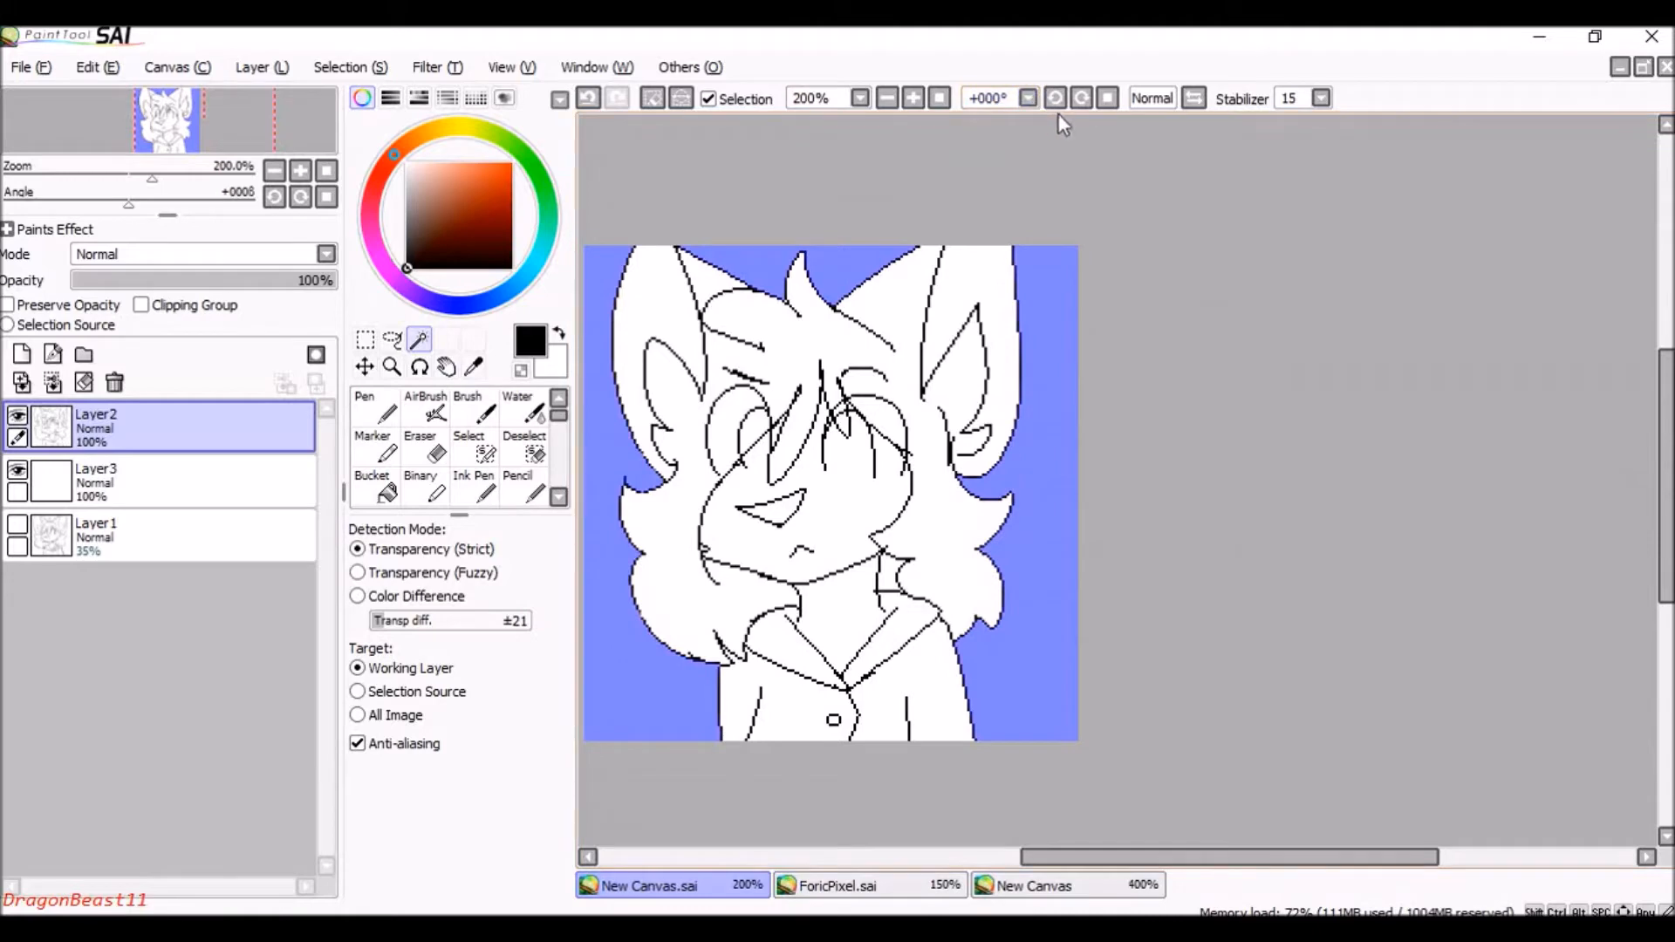
click(687, 102)
scroll(888, 289, down, 3)
scroll(860, 285, up, 5)
scroll(587, 403, down, 2)
Make Layer3 the active layer and choose a light pink as the painting colour.
click(432, 412)
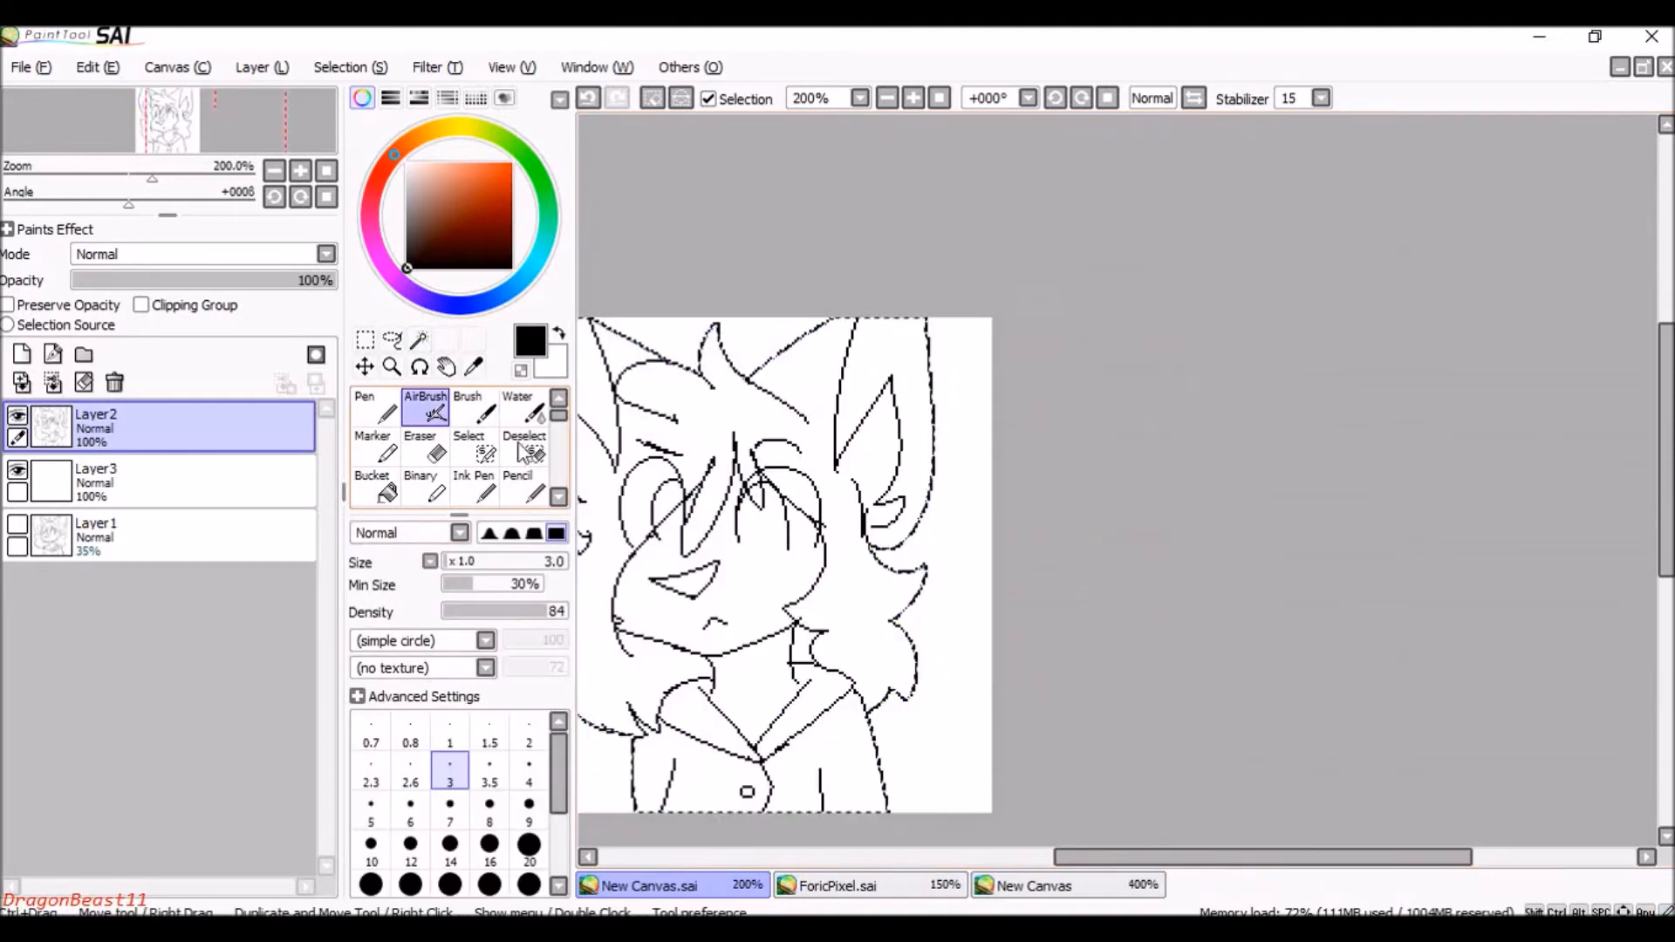
scroll(986, 539, down, 2)
scroll(859, 566, up, 2)
click(287, 476)
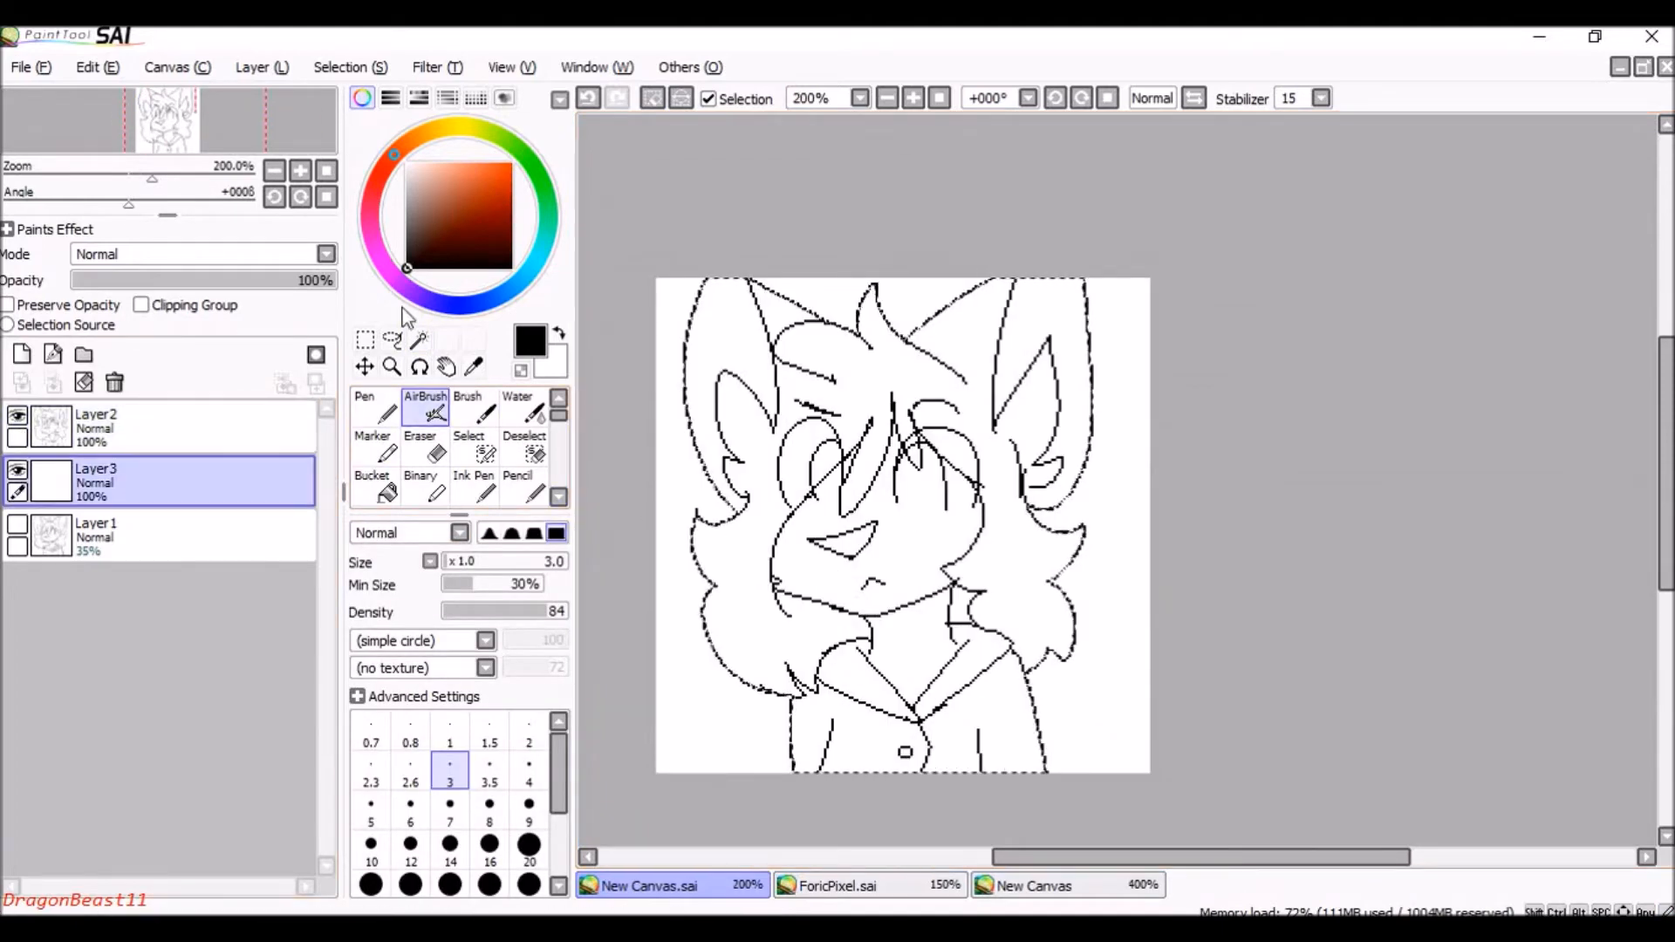
click(384, 265)
click(438, 163)
scroll(950, 494, down, 1)
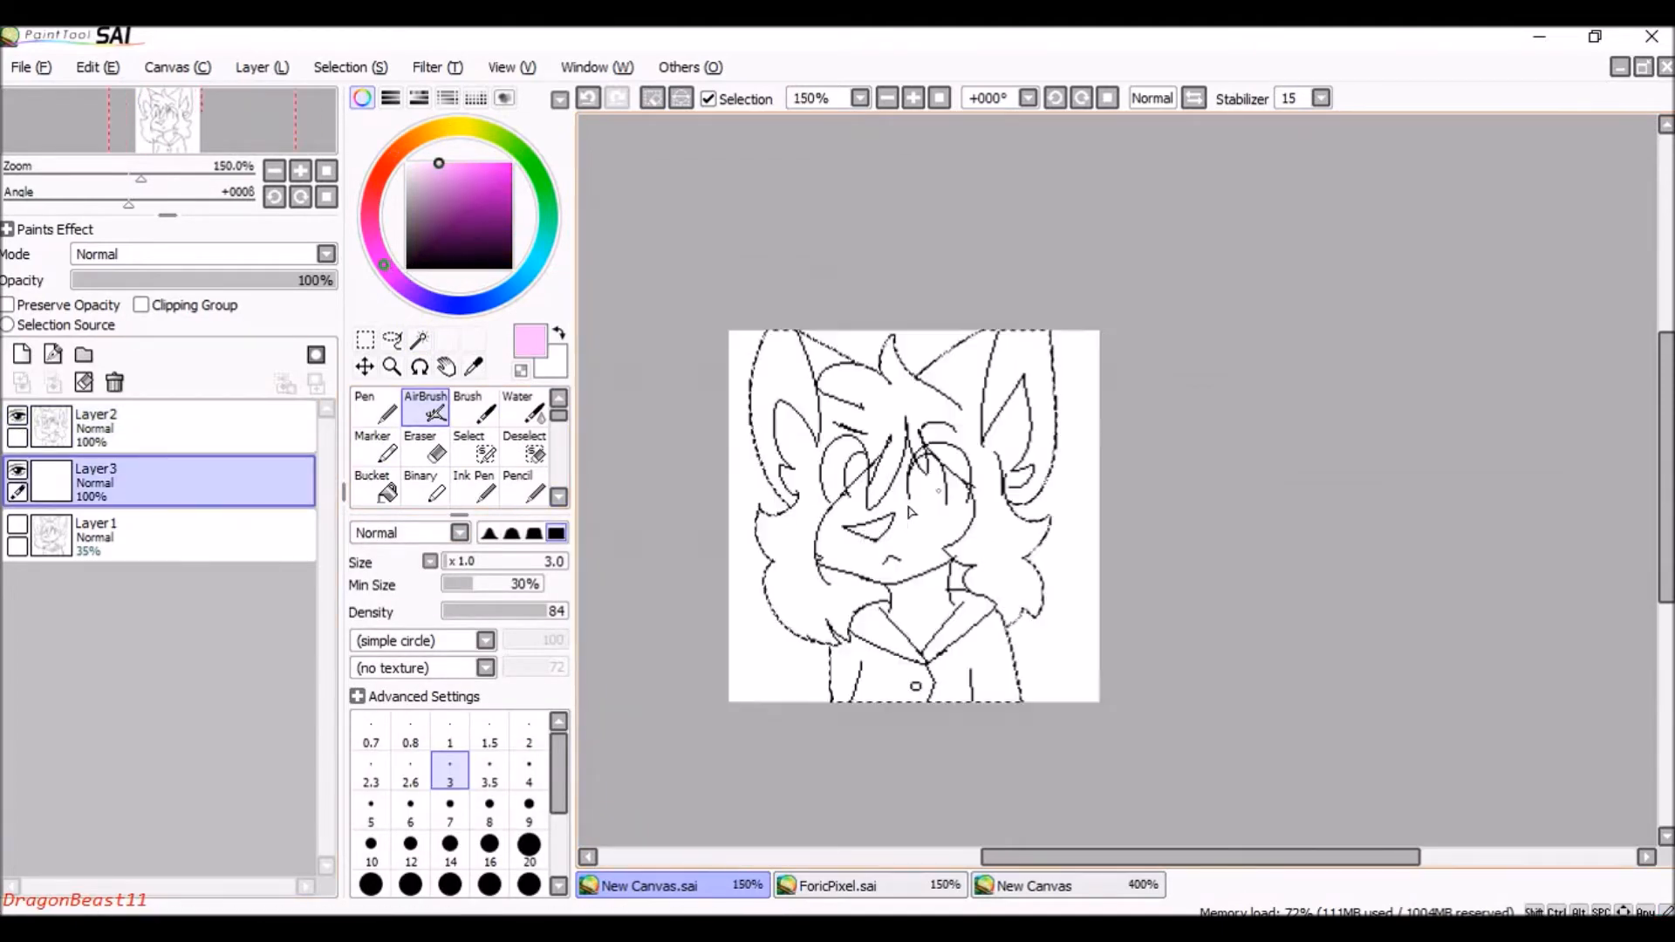
Fill the selected character with light pink on Layer3 using a greatly enlarged Binary brush.
scroll(891, 452, up, 1)
click(427, 503)
key(bracketright)
key(bracketright)
key(bracketright)
key(bracketright)
key(bracketright)
key(bracketright)
key(bracketright)
key(bracketright)
key(bracketright)
key(bracketright)
key(bracketright)
key(bracketright)
key(bracketright)
key(bracketright)
key(bracketright)
key(bracketright)
key(bracketright)
key(bracketright)
key(bracketright)
key(bracketright)
mouse_move(822, 419)
mouse_down()
mouse_move(993, 366)
mouse_move(977, 371)
mouse_up()
Colour the outer ears, muzzle and neck white and the eye and cheek area a deeper pink on Layer3.
click(410, 677)
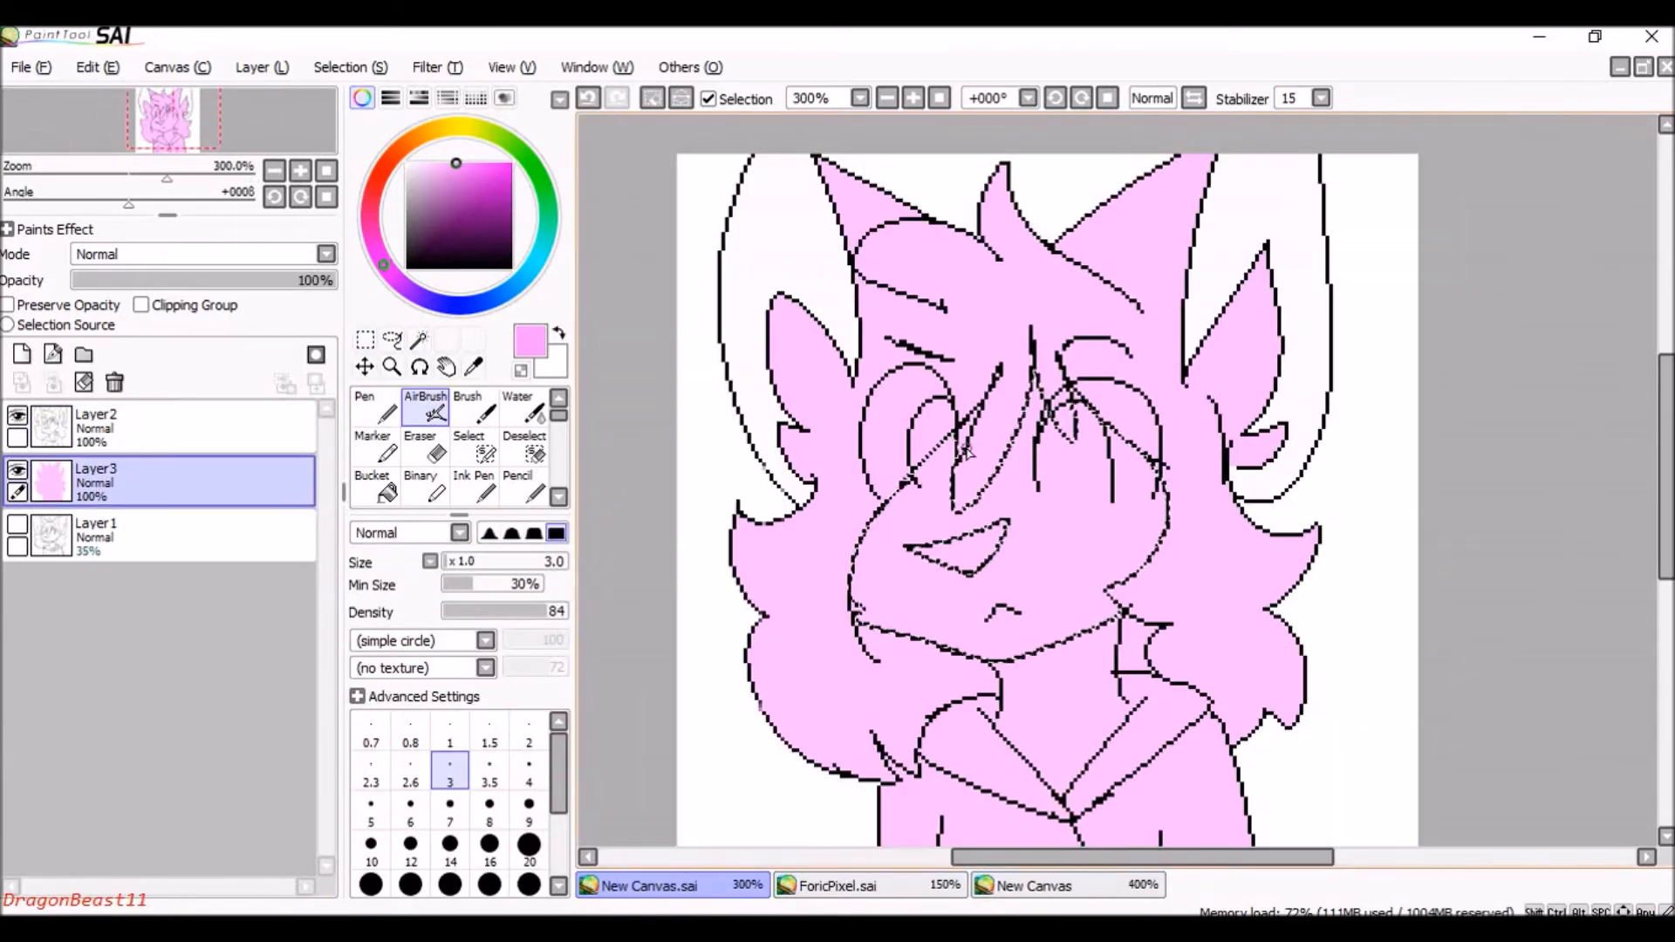
drag(951, 454, 873, 611)
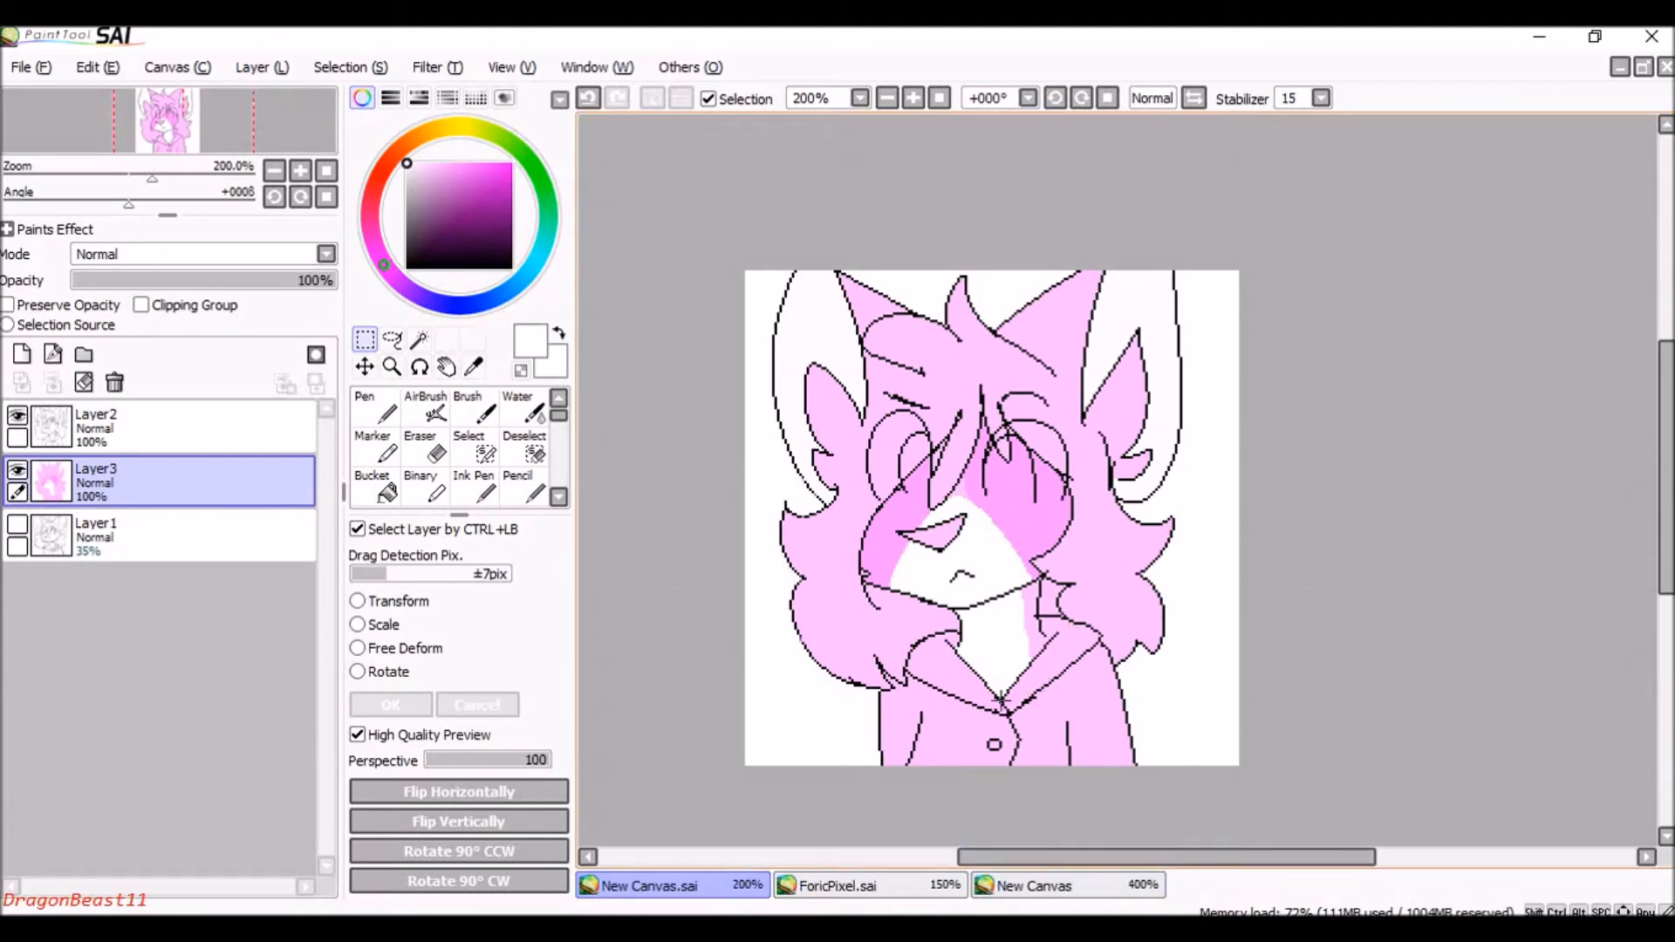
Add a new layer above Layer3 and clip it to the colour layer.
click(22, 354)
click(177, 304)
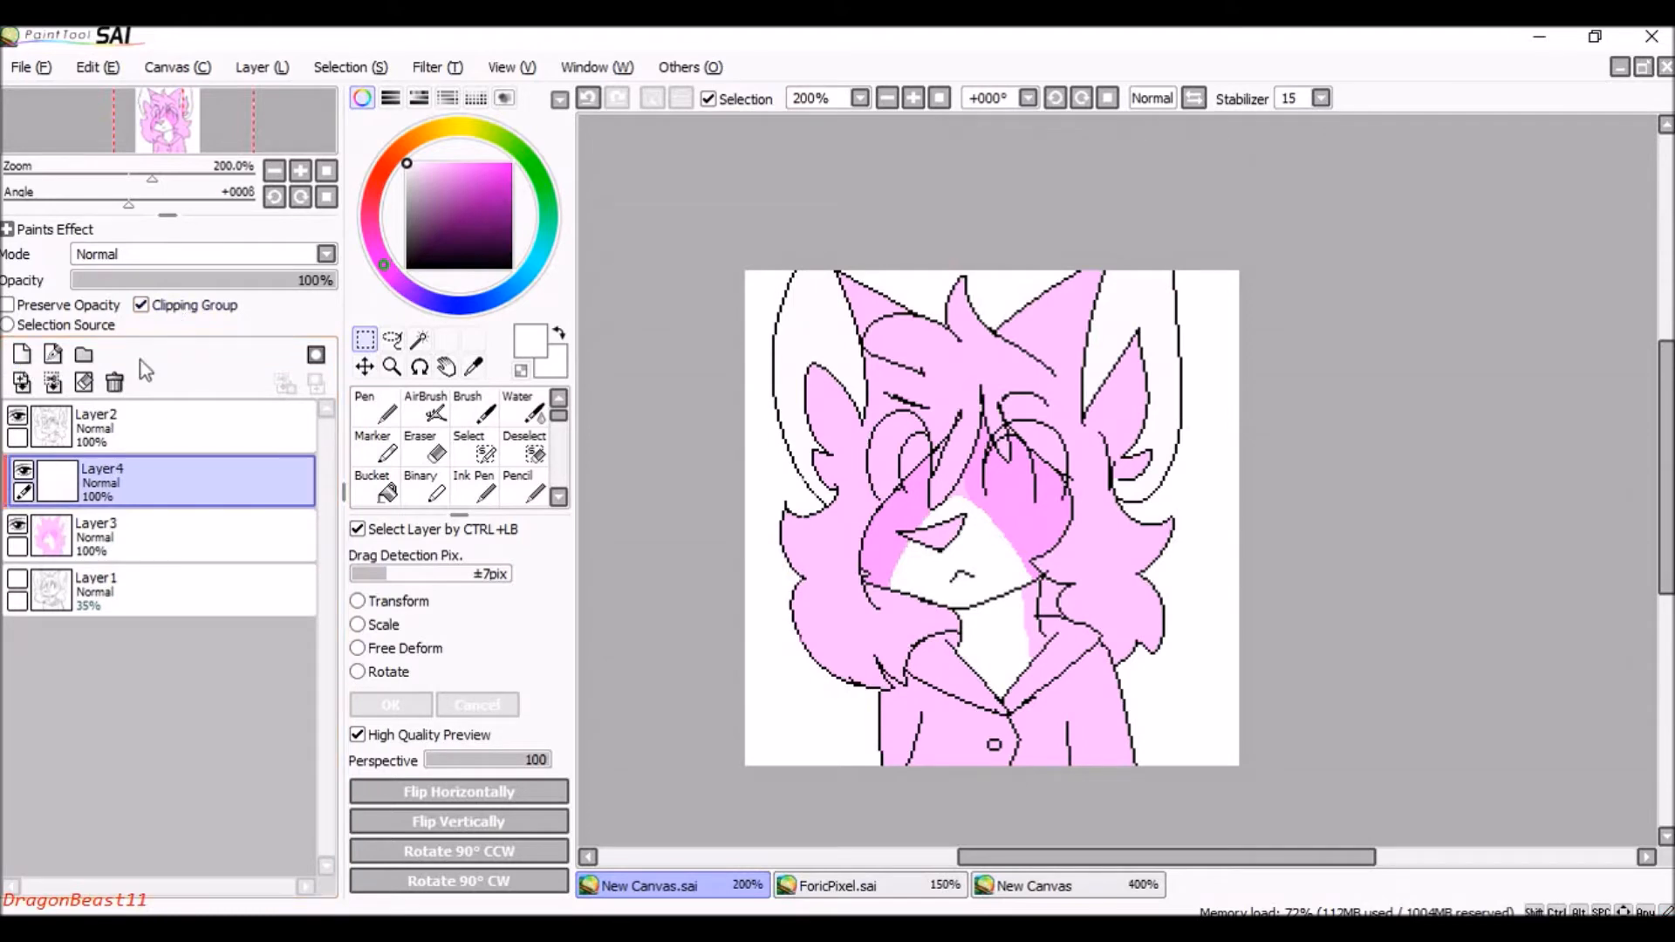
click(420, 340)
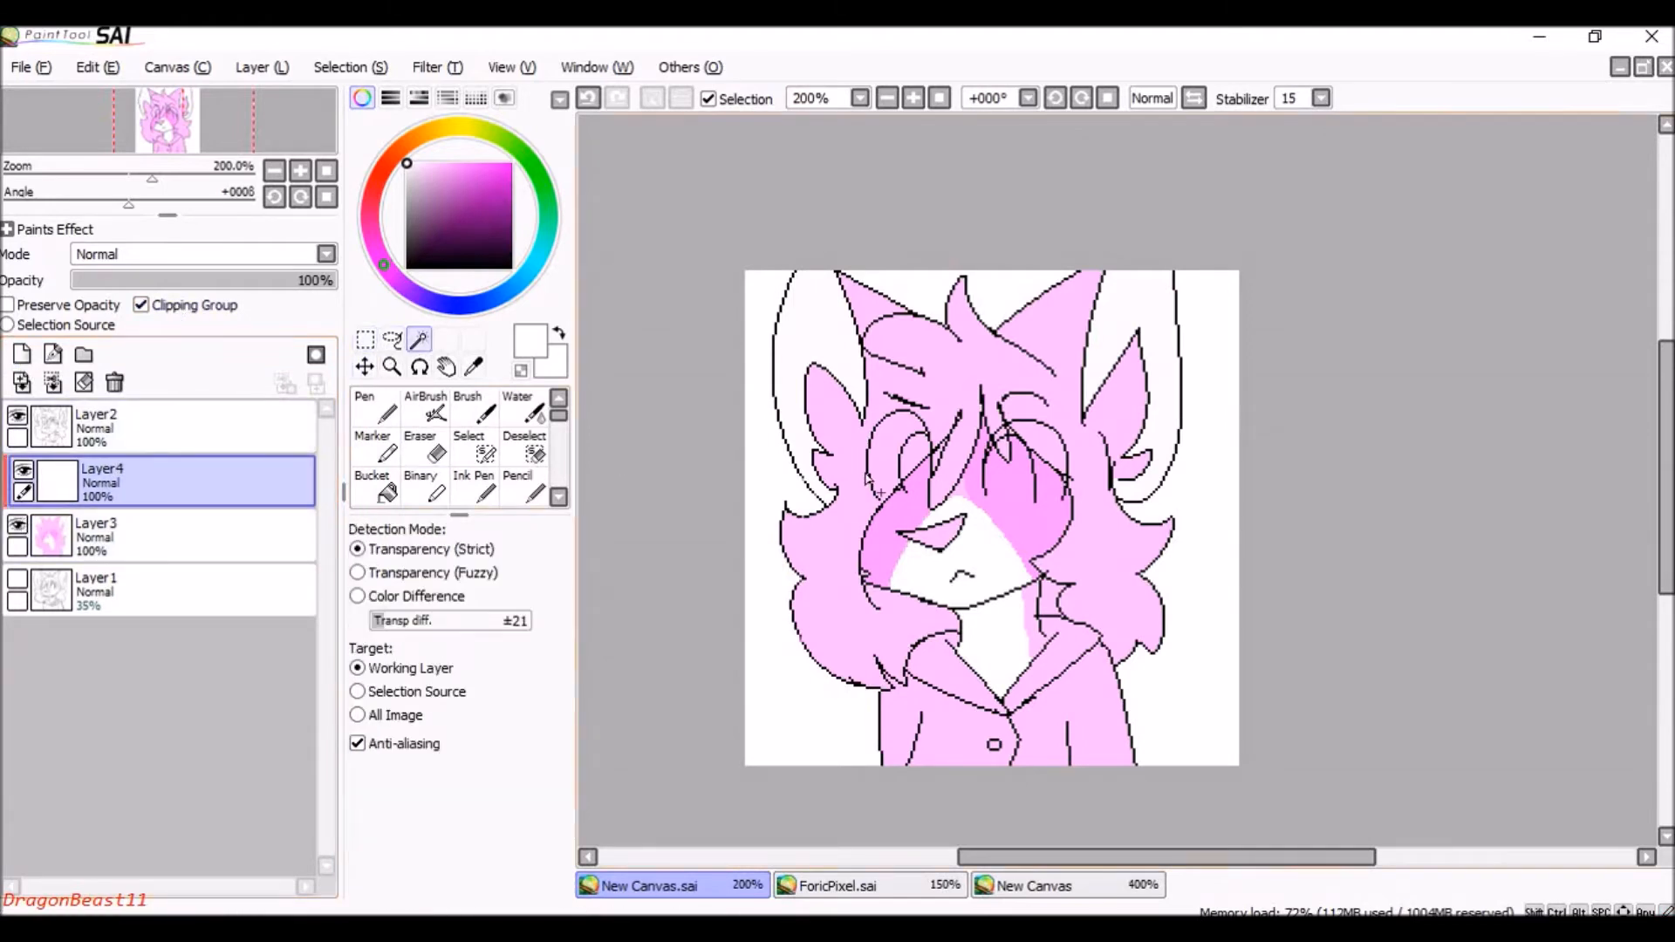
click(1077, 488)
key(ctrl+z)
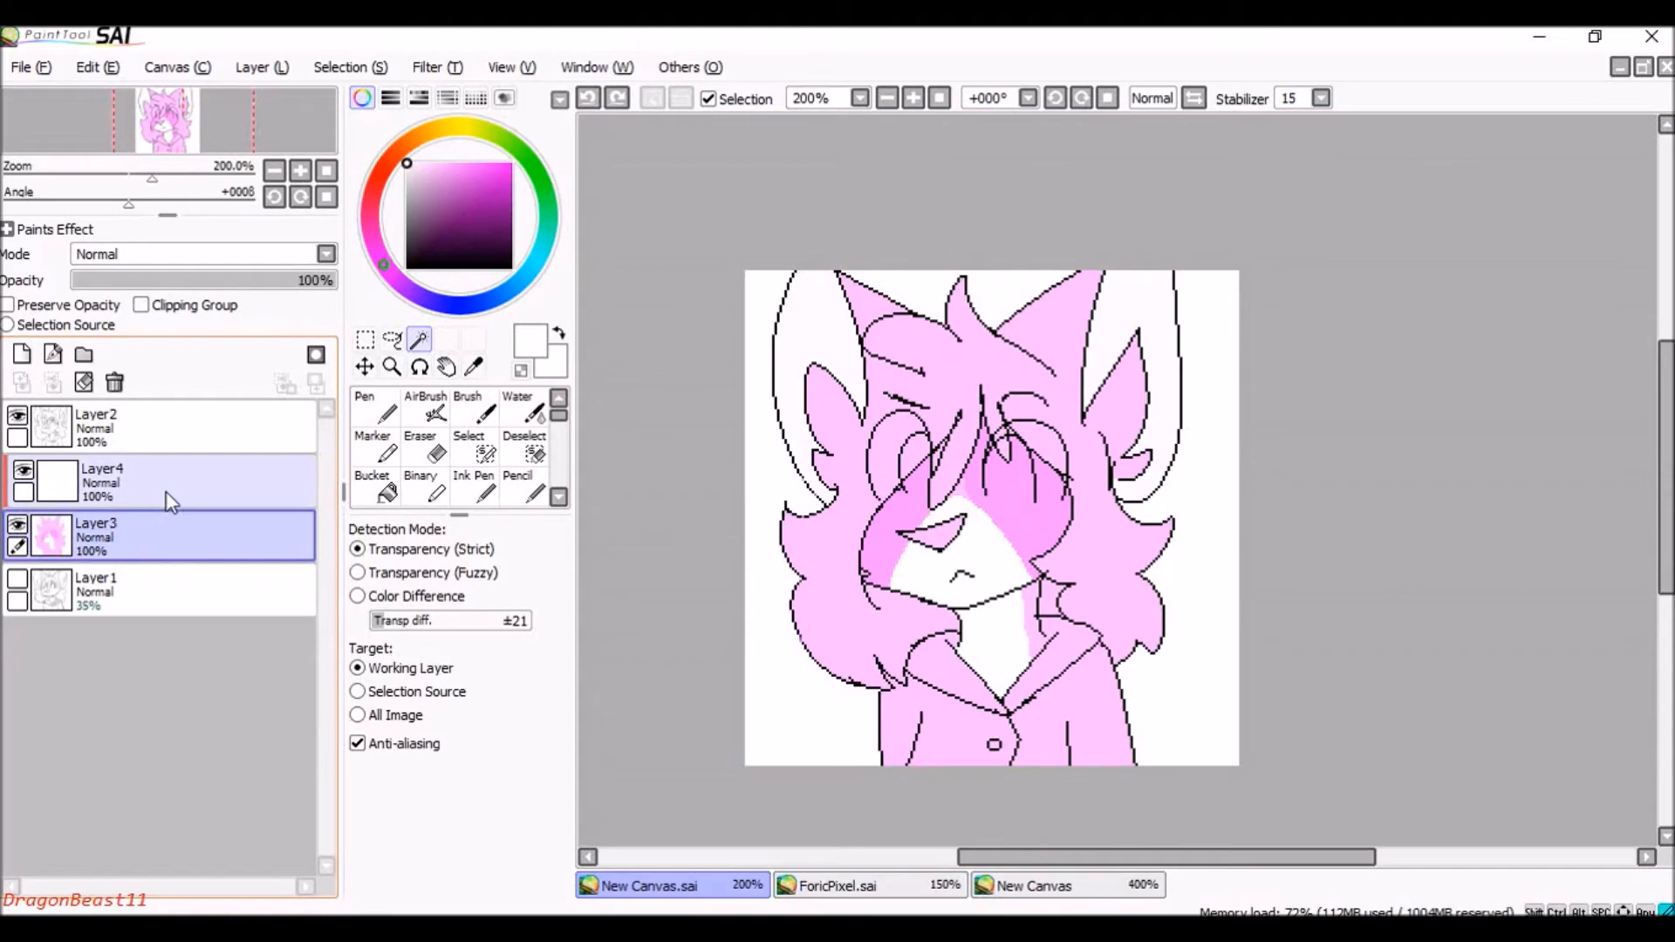
Choose the Binary tool with black and set Layer4's blending mode to Shade.
click(425, 488)
click(407, 267)
scroll(1109, 485, down, 1)
scroll(1010, 503, up, 2)
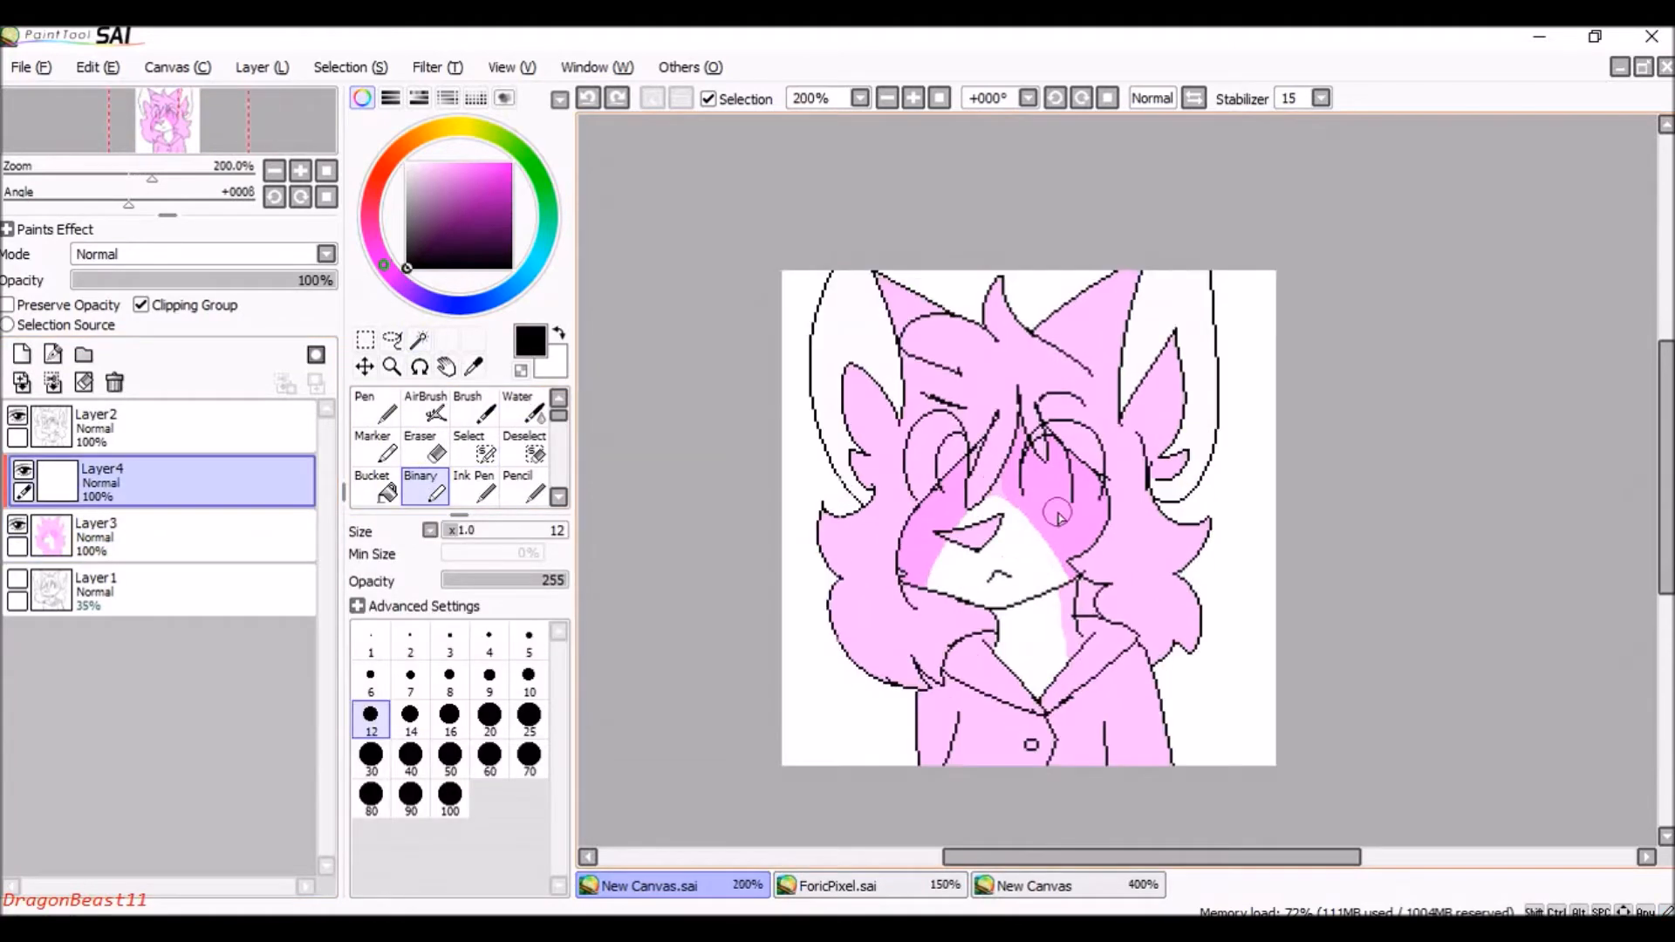
click(157, 254)
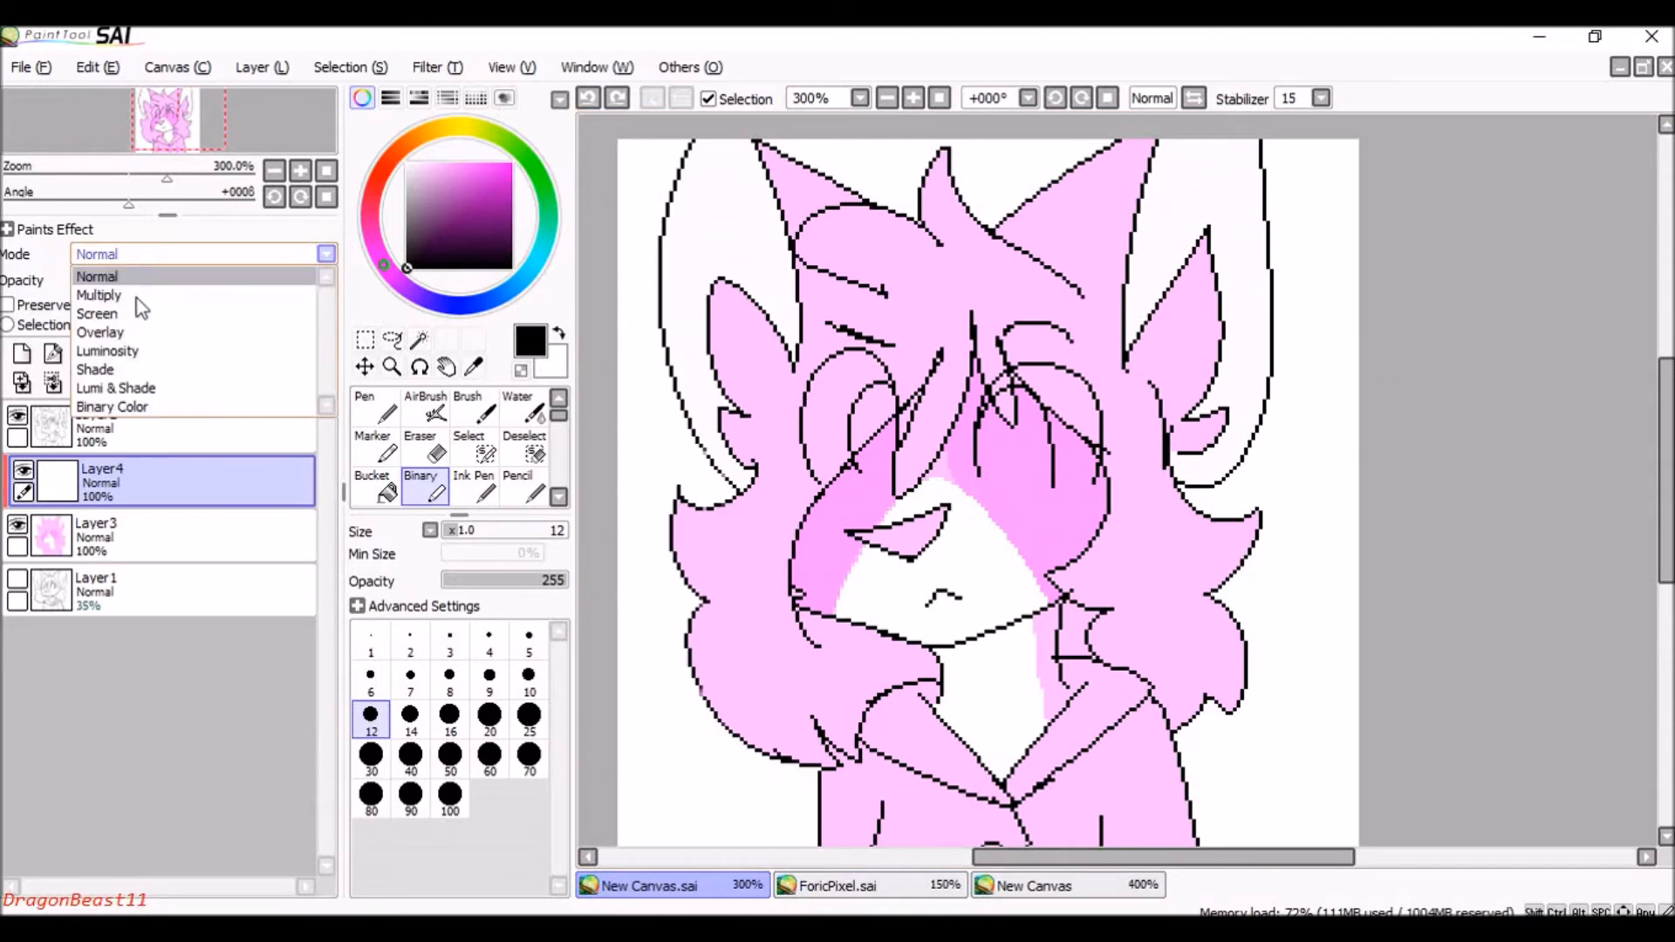
click(144, 365)
Paint black over the left half of the character's head and ear on Layer4 with the Binary brush at size 60.
scroll(938, 375, down, 1)
scroll(939, 375, up, 1)
key(bracketright)
key(bracketright)
key(bracketright)
key(bracketright)
key(bracketright)
key(bracketright)
key(bracketright)
key(bracketright)
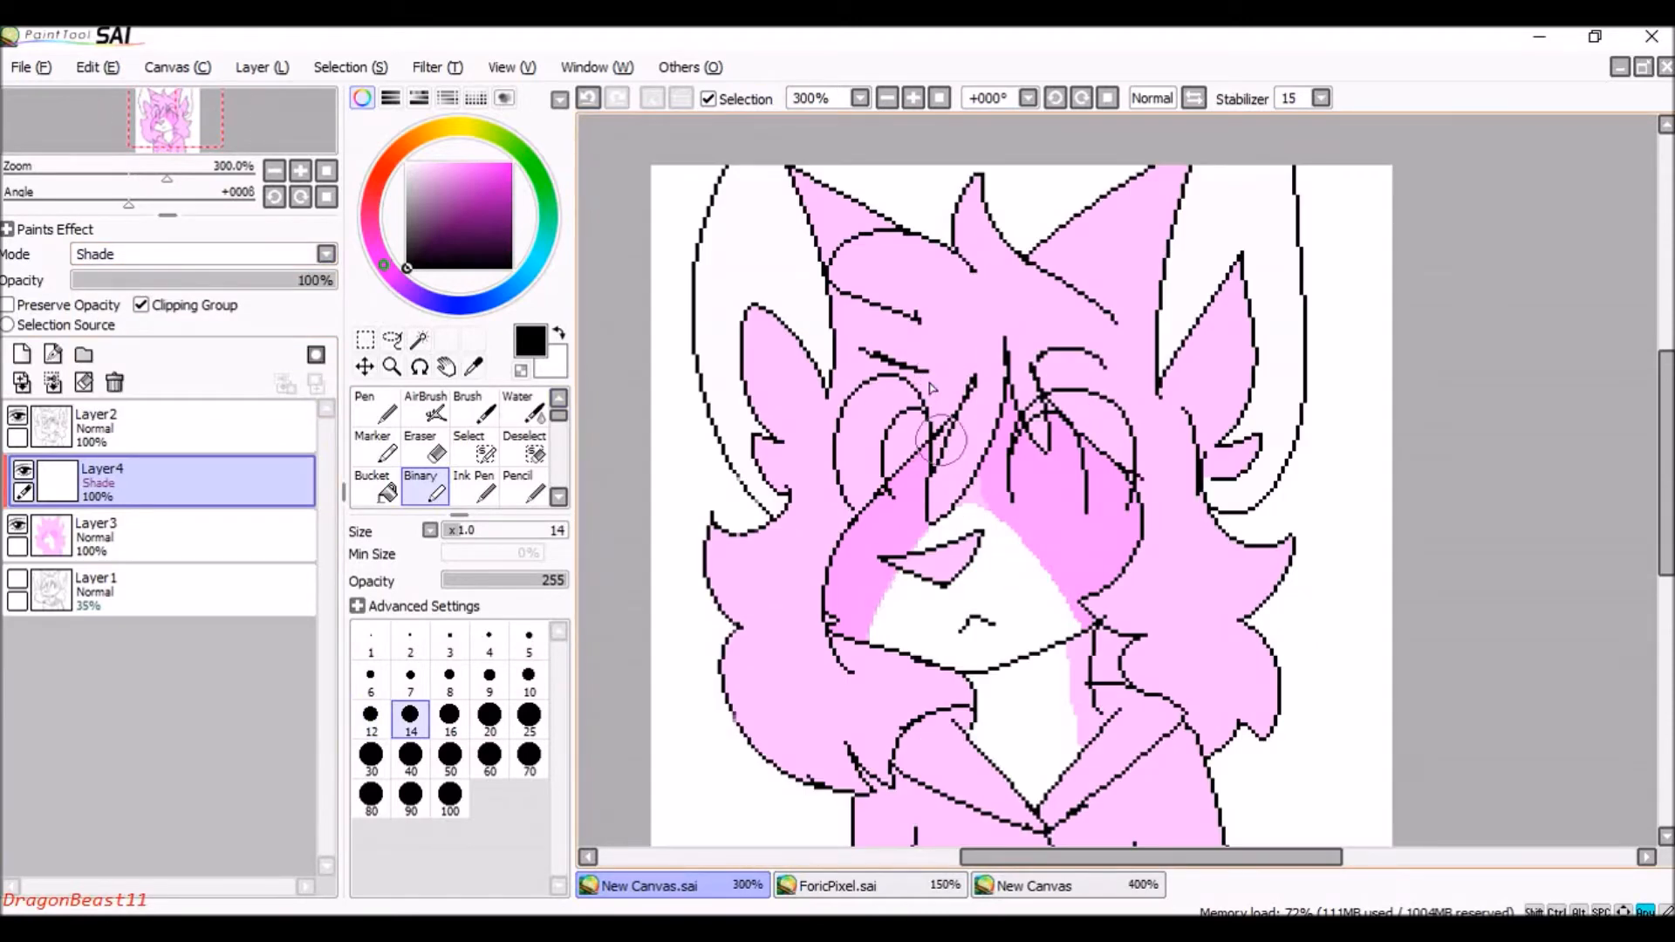
mouse_move(938, 245)
mouse_down()
mouse_move(861, 490)
mouse_move(835, 254)
mouse_move(748, 281)
mouse_move(643, 523)
mouse_up()
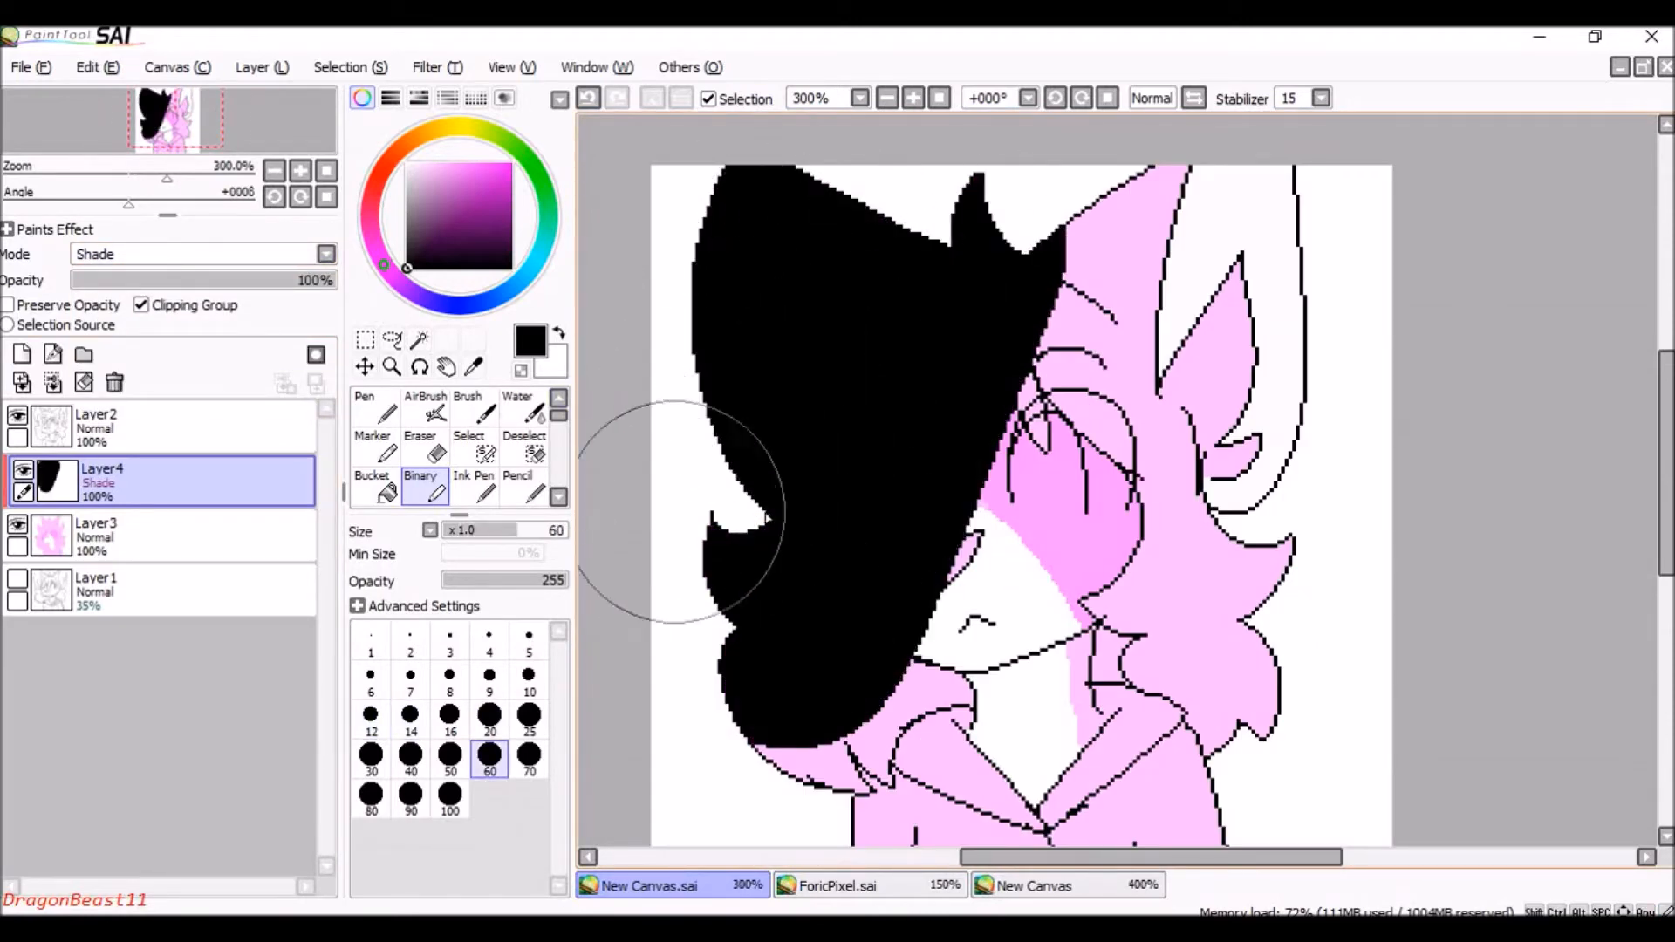
Extend the black shadow over the rest of the left ear, hair and body with a smaller Binary brush.
scroll(853, 366, down, 3)
scroll(871, 388, up, 1)
key(bracketleft)
key(bracketleft)
key(bracketleft)
key(bracketleft)
key(bracketleft)
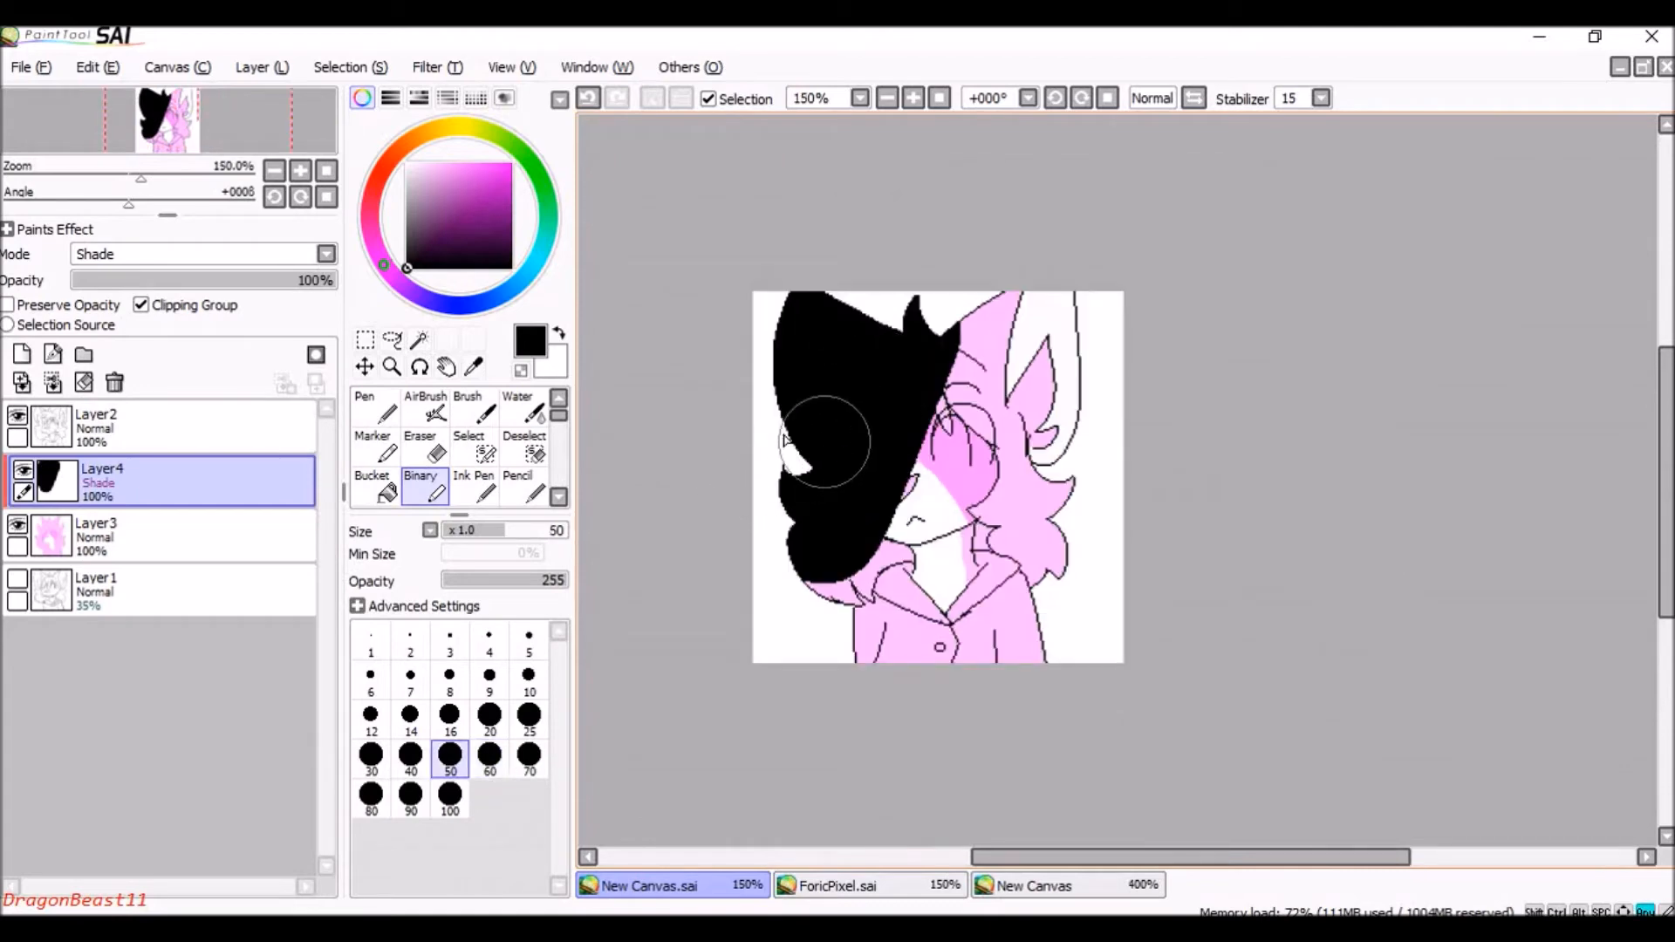
mouse_move(872, 486)
mouse_down()
mouse_move(904, 563)
mouse_move(860, 530)
mouse_move(867, 564)
mouse_move(830, 595)
mouse_move(822, 577)
mouse_move(893, 581)
mouse_move(926, 665)
mouse_move(849, 655)
mouse_up()
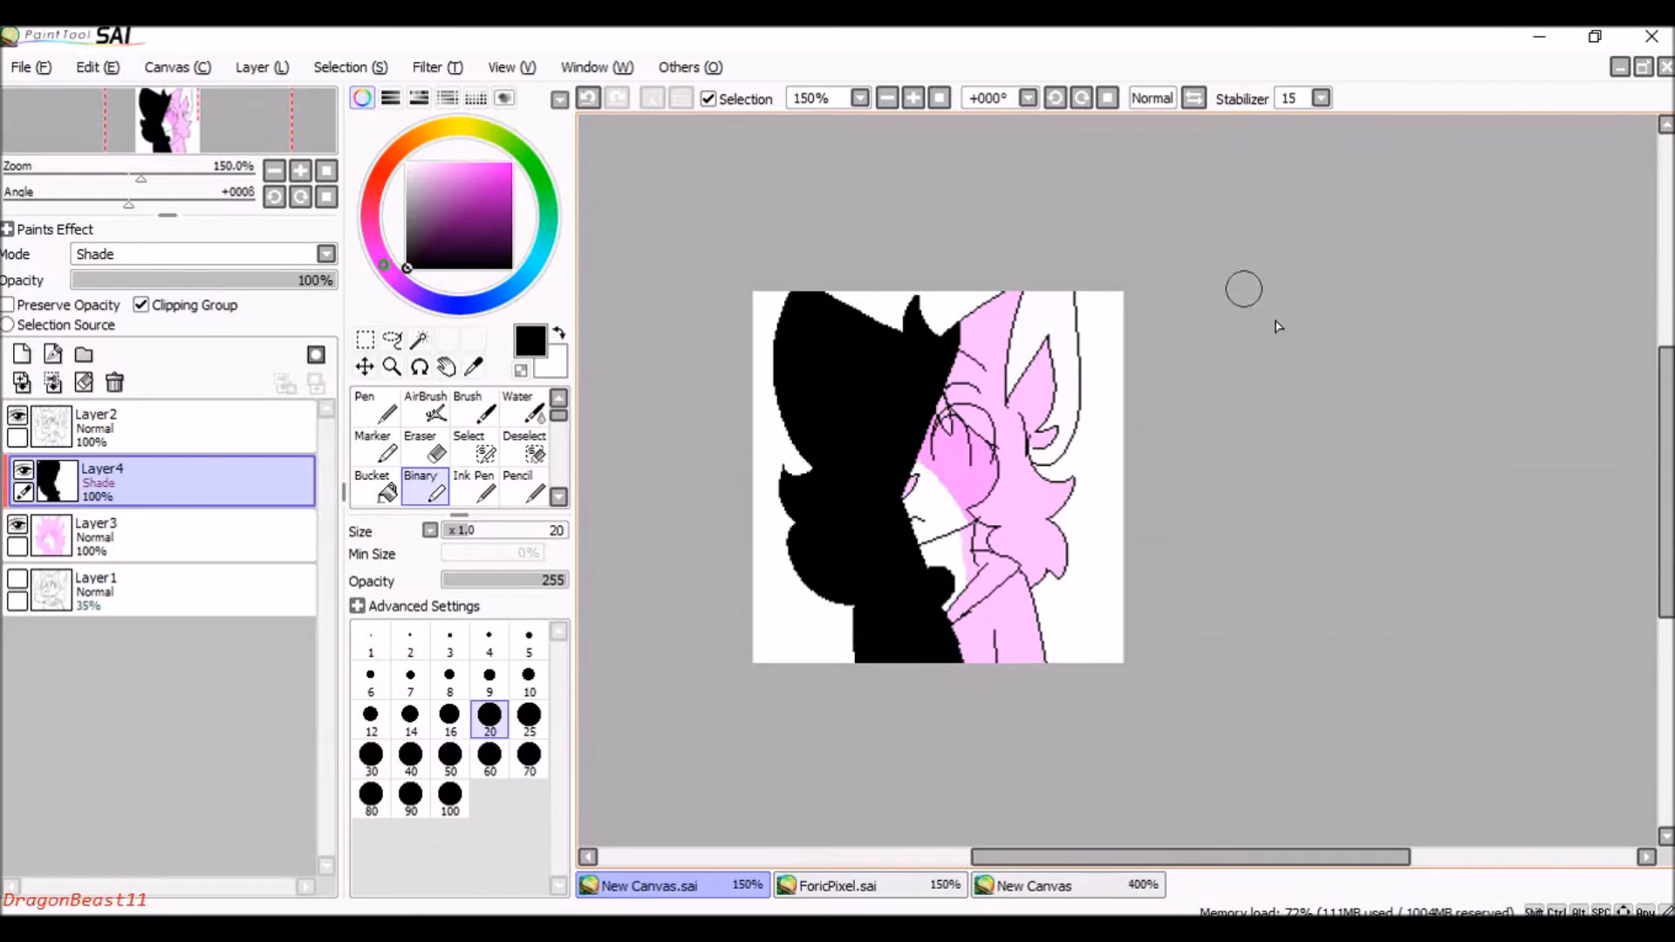
key(ctrl+z)
drag(1081, 305, 959, 340)
key(ctrl+z)
drag(1077, 296, 925, 344)
drag(1081, 371, 897, 523)
key(ctrl+z)
key(ctrl+z)
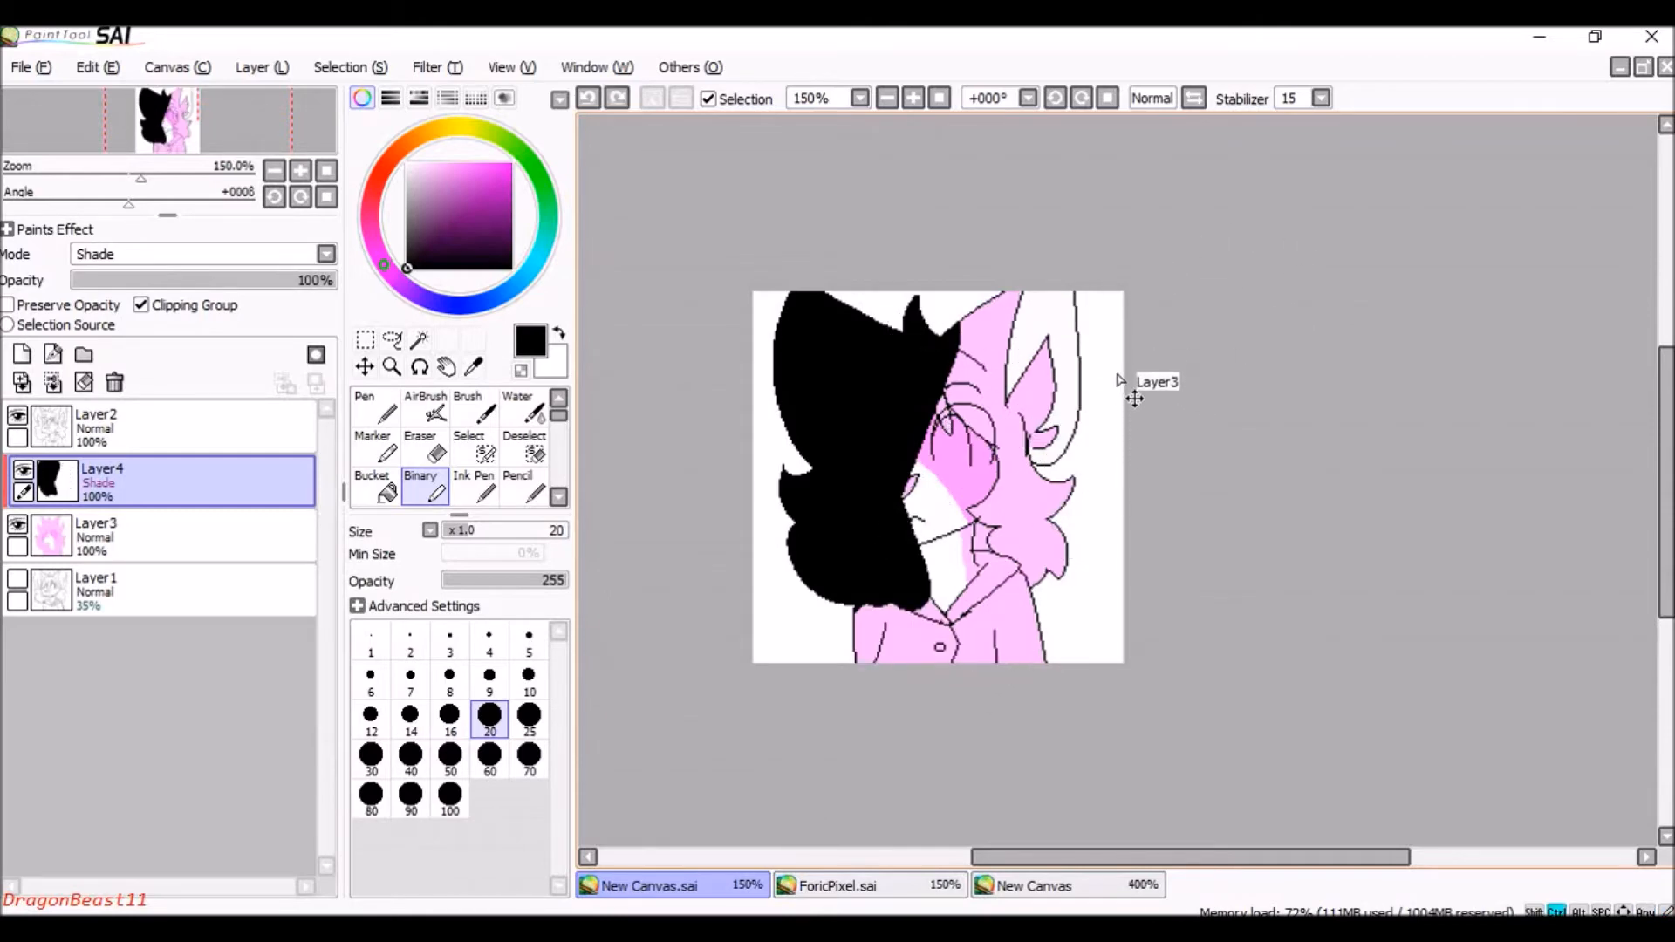
Paint the black shadow down over the left side of the coat and set Layer4's opacity to 32%.
mouse_move(911, 563)
mouse_down()
mouse_move(894, 607)
mouse_move(885, 586)
mouse_move(862, 632)
mouse_up()
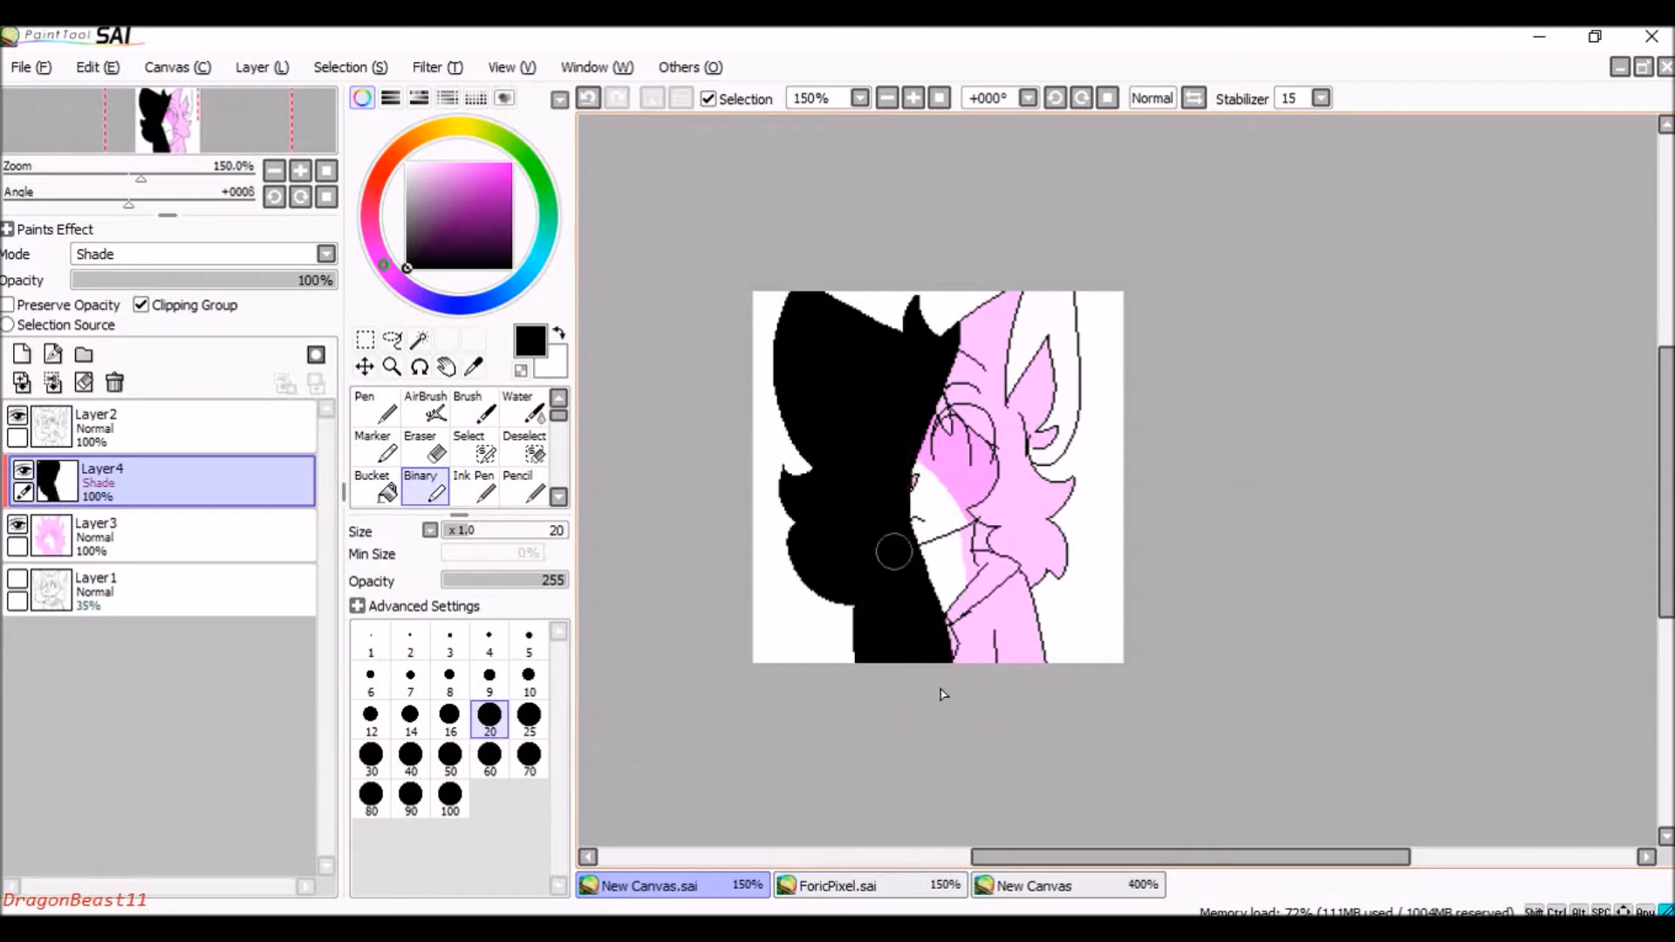
mouse_move(101, 278)
mouse_down()
mouse_move(159, 281)
mouse_move(154, 299)
mouse_move(179, 305)
mouse_move(158, 296)
mouse_up()
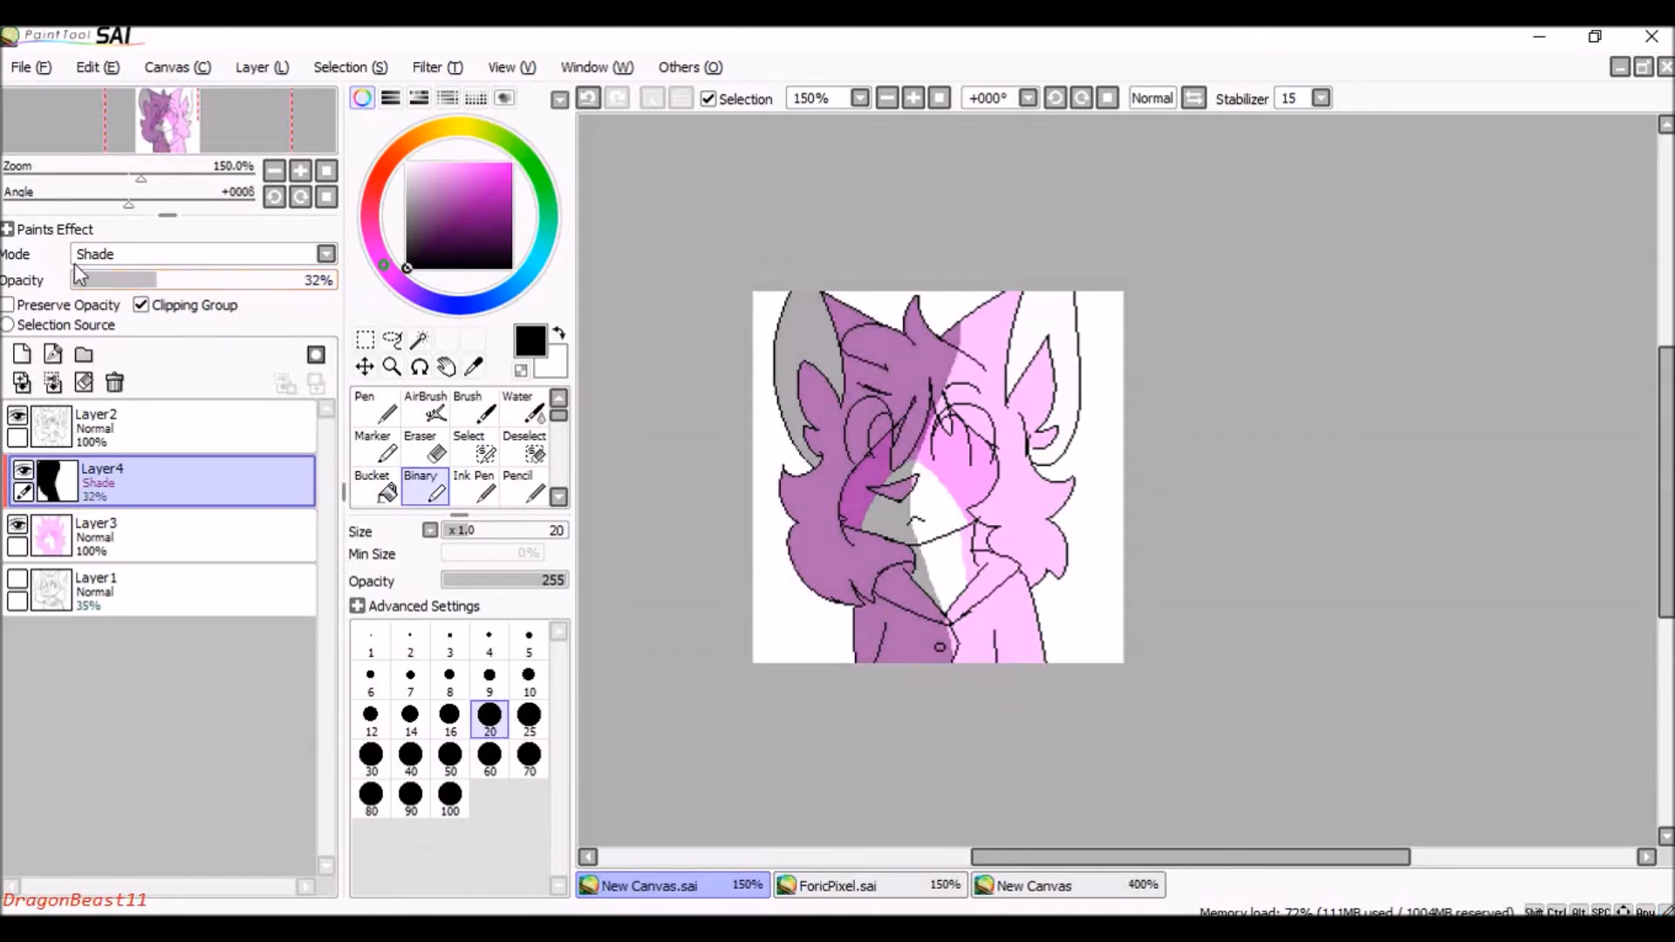
Preserve Layer4's opacity and paint a mid-grey lighter band along the shadow's inner edge from forehead to coat.
click(87, 305)
click(402, 210)
mouse_move(974, 327)
mouse_down()
mouse_move(899, 436)
mouse_move(912, 506)
mouse_up()
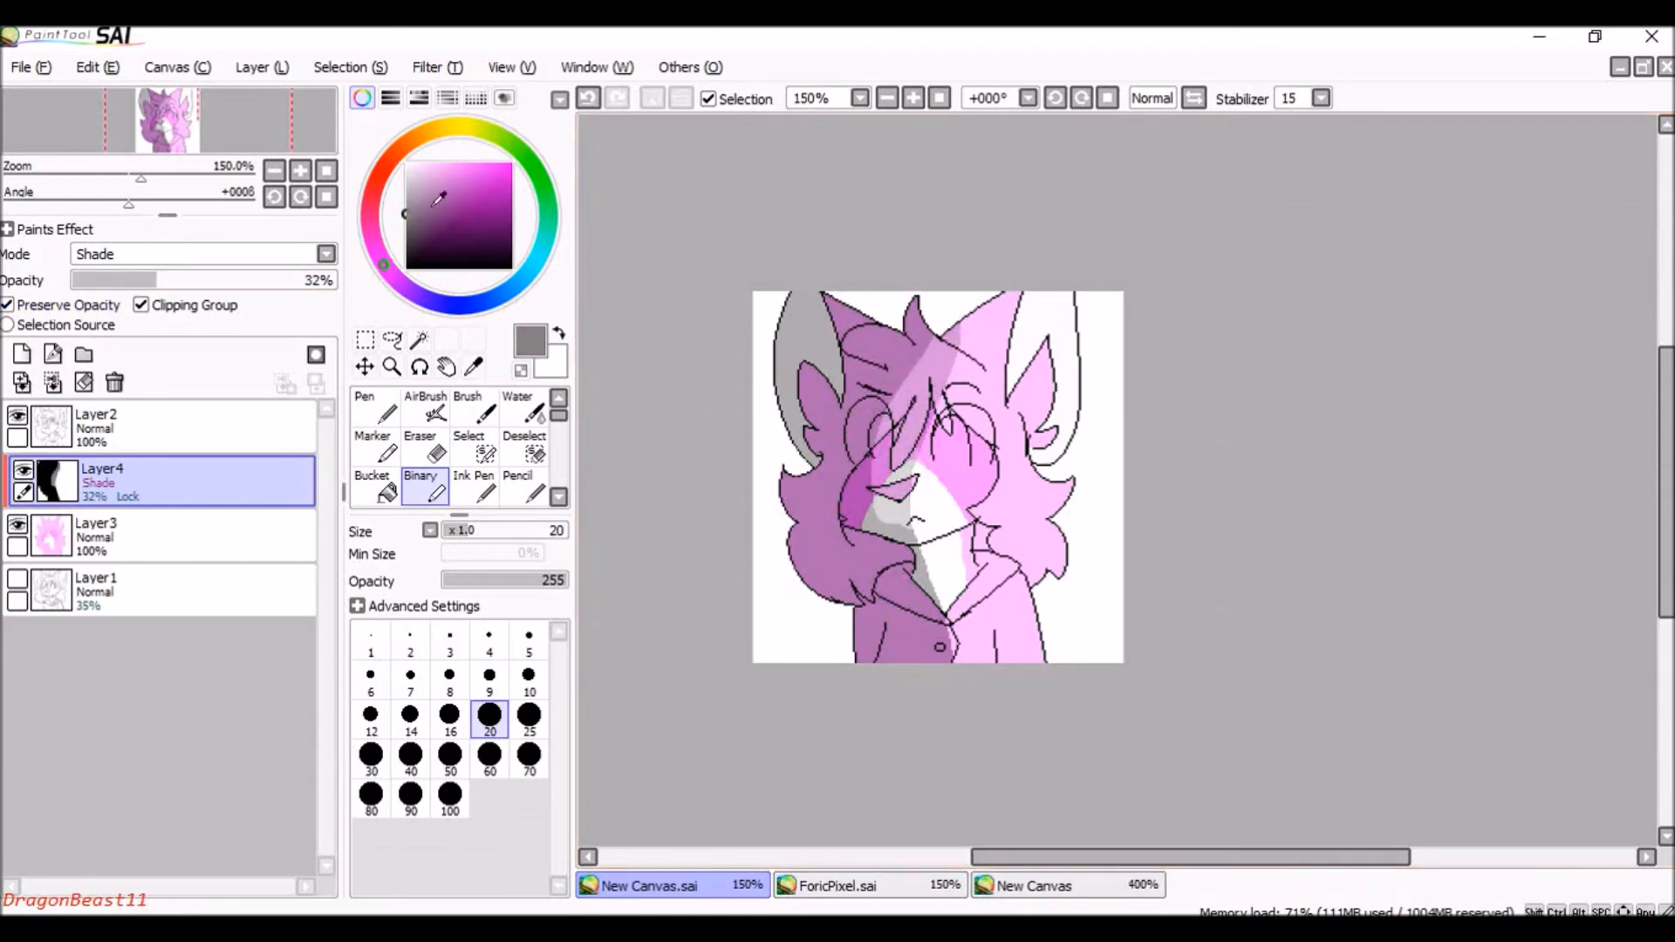
drag(896, 425, 944, 663)
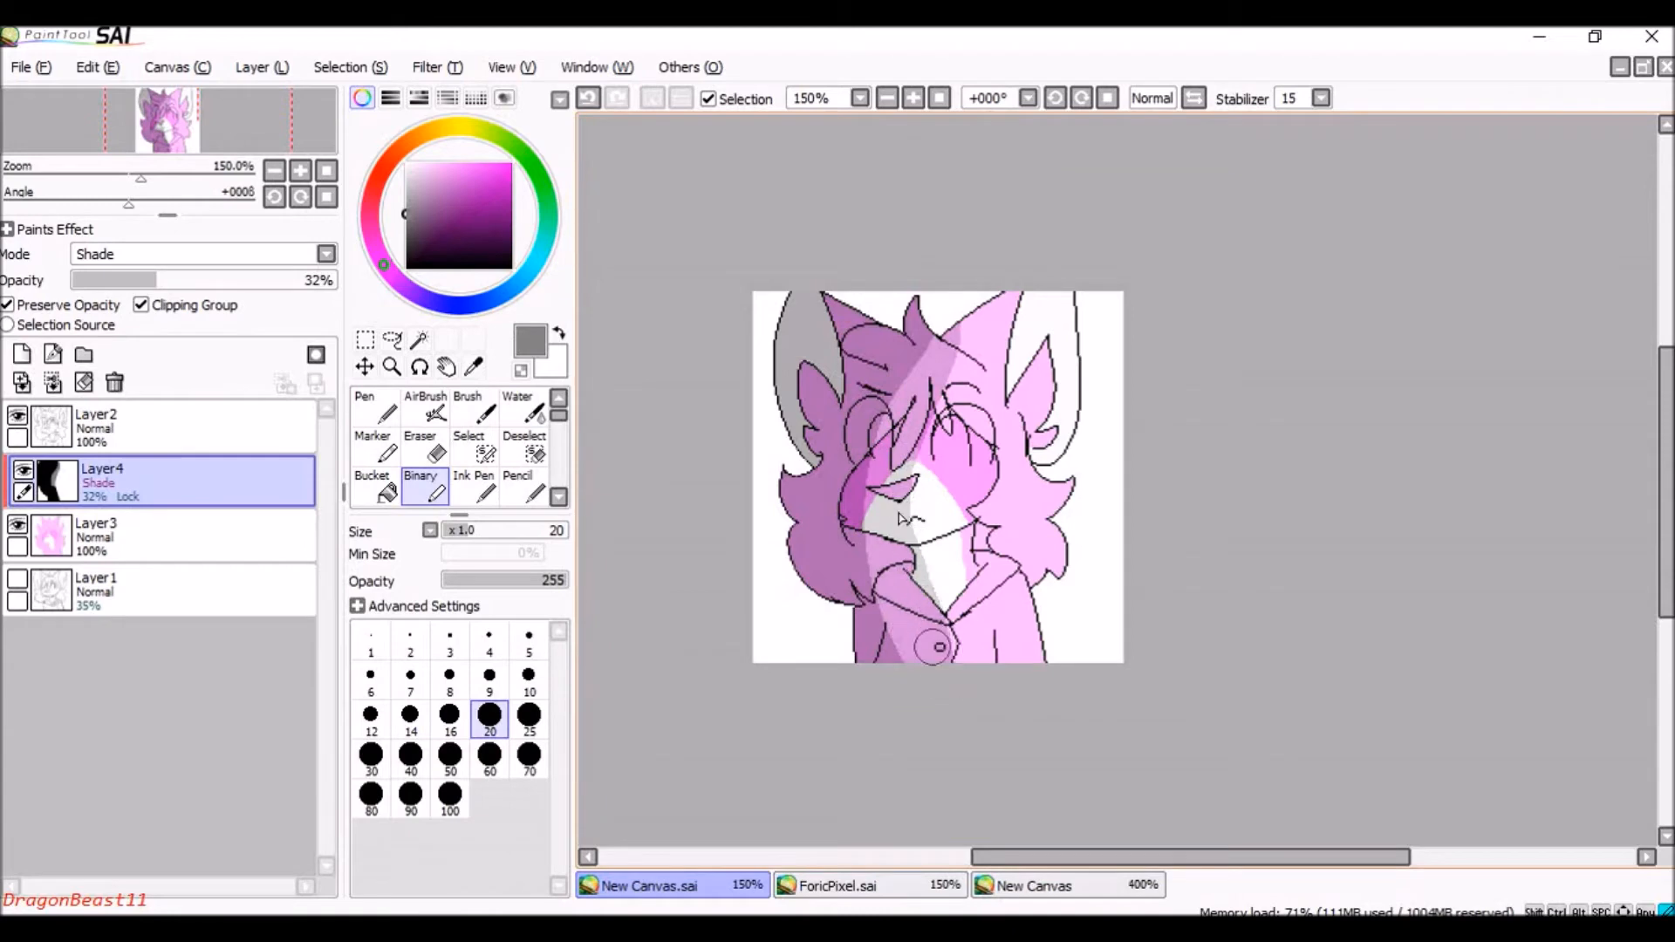
drag(950, 300, 931, 661)
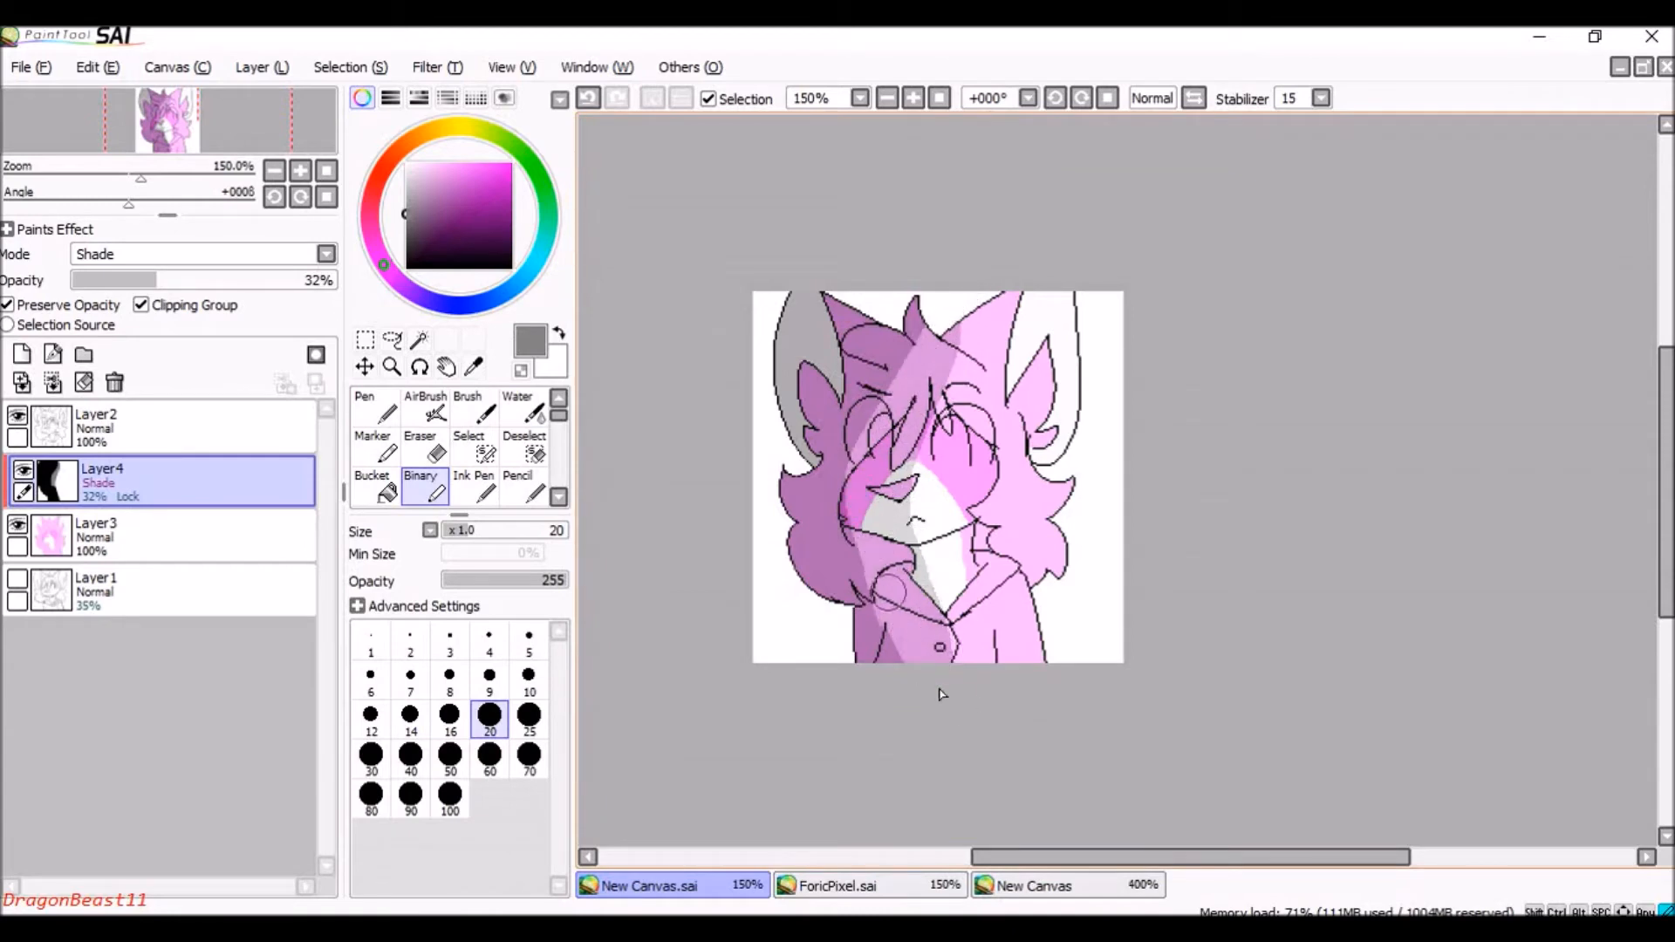
key(ctrl+z)
Lighten the shadow on the muzzle, left ear and coat with mid-grey strokes using the Binary brush at size 12.
key(bracketleft)
key(bracketleft)
key(bracketleft)
drag(908, 514, 864, 528)
drag(827, 297, 835, 397)
drag(796, 297, 807, 362)
drag(908, 554, 931, 663)
key(ctrl+z)
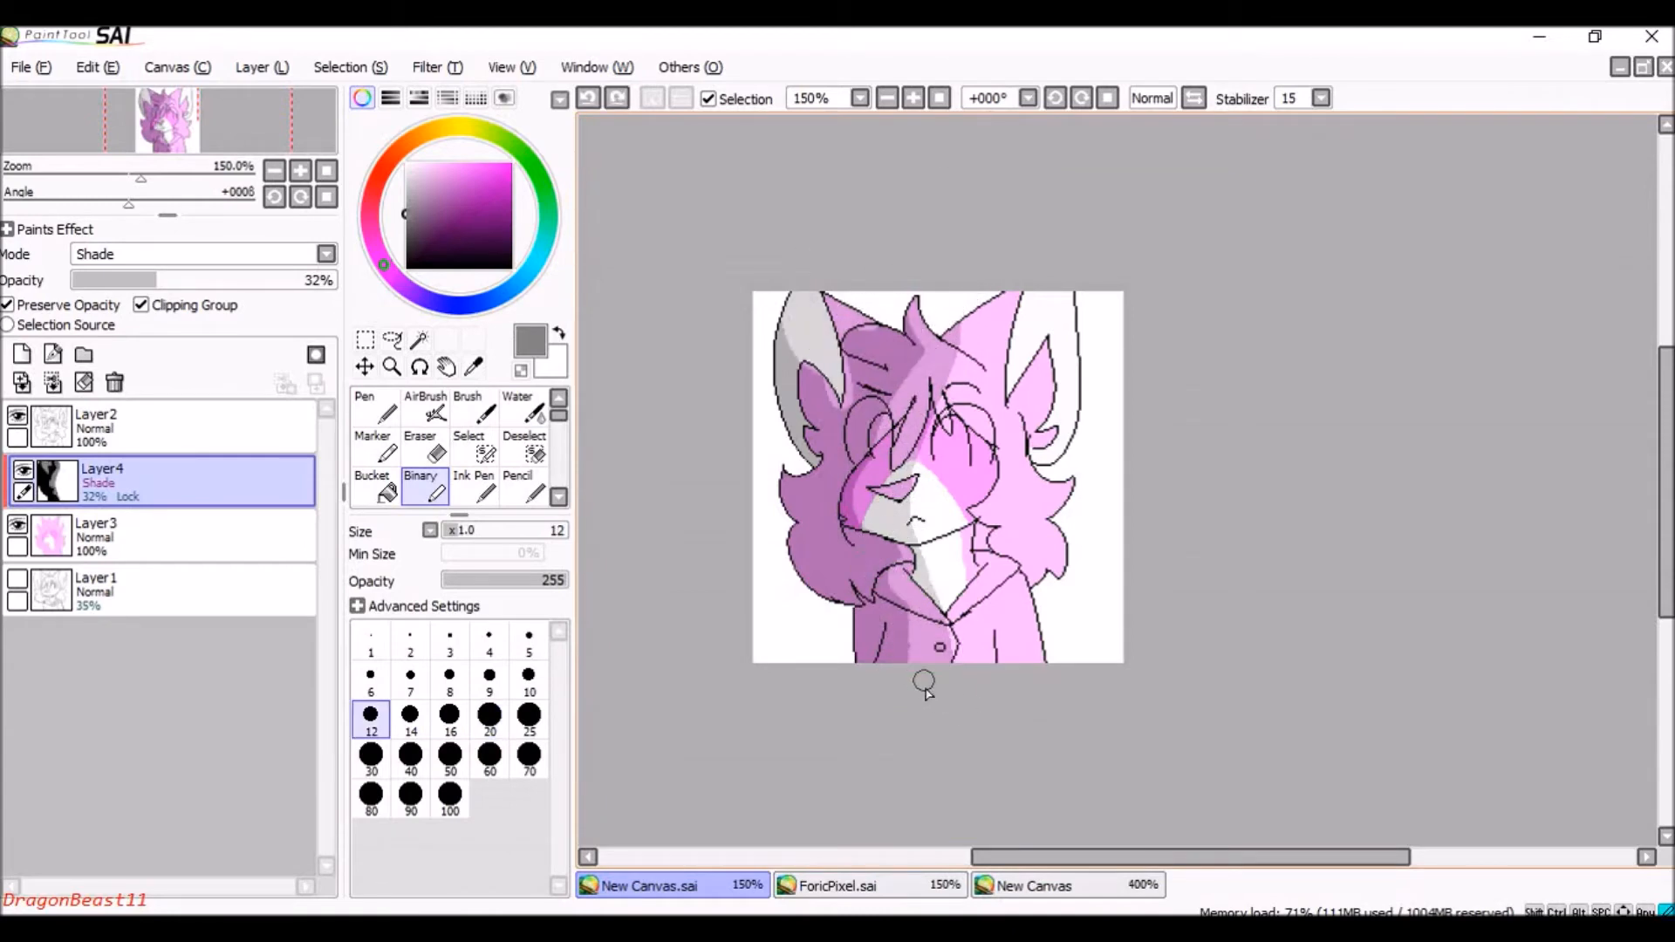
key(bracketleft)
key(bracketleft)
scroll(892, 702, down, 2)
scroll(897, 455, up, 4)
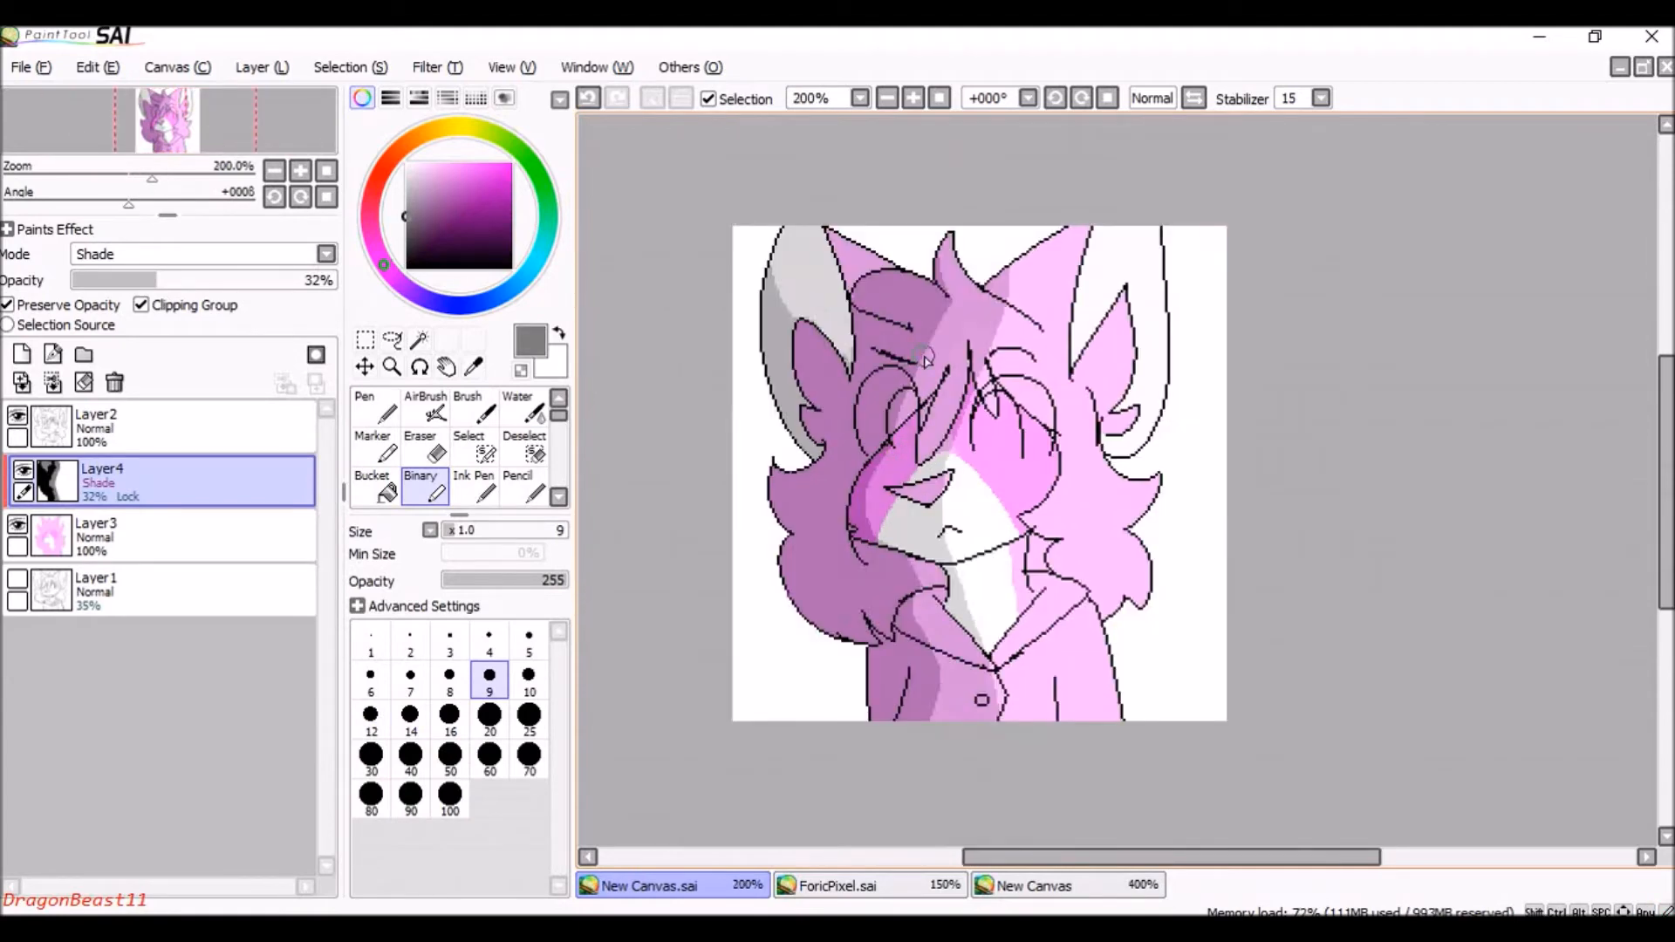
Turn off preserved opacity on Layer4 and add mid-grey shading over the right eye and beside the right ear.
drag(472, 237, 333, 380)
key(bracketright)
key(bracketright)
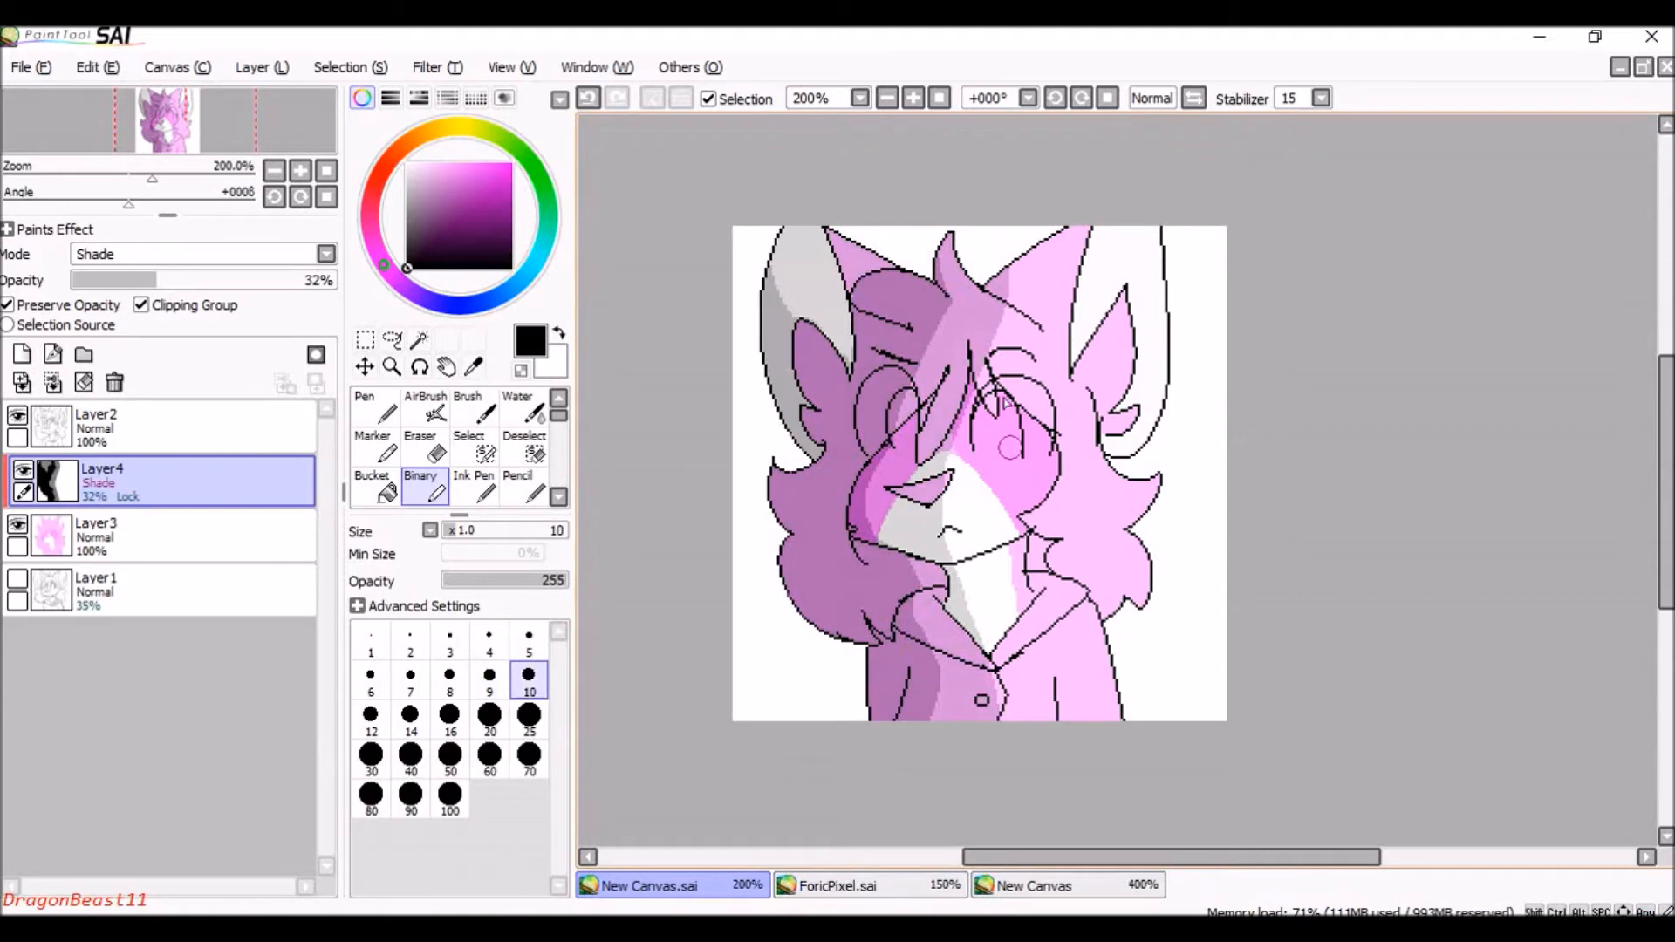
click(88, 306)
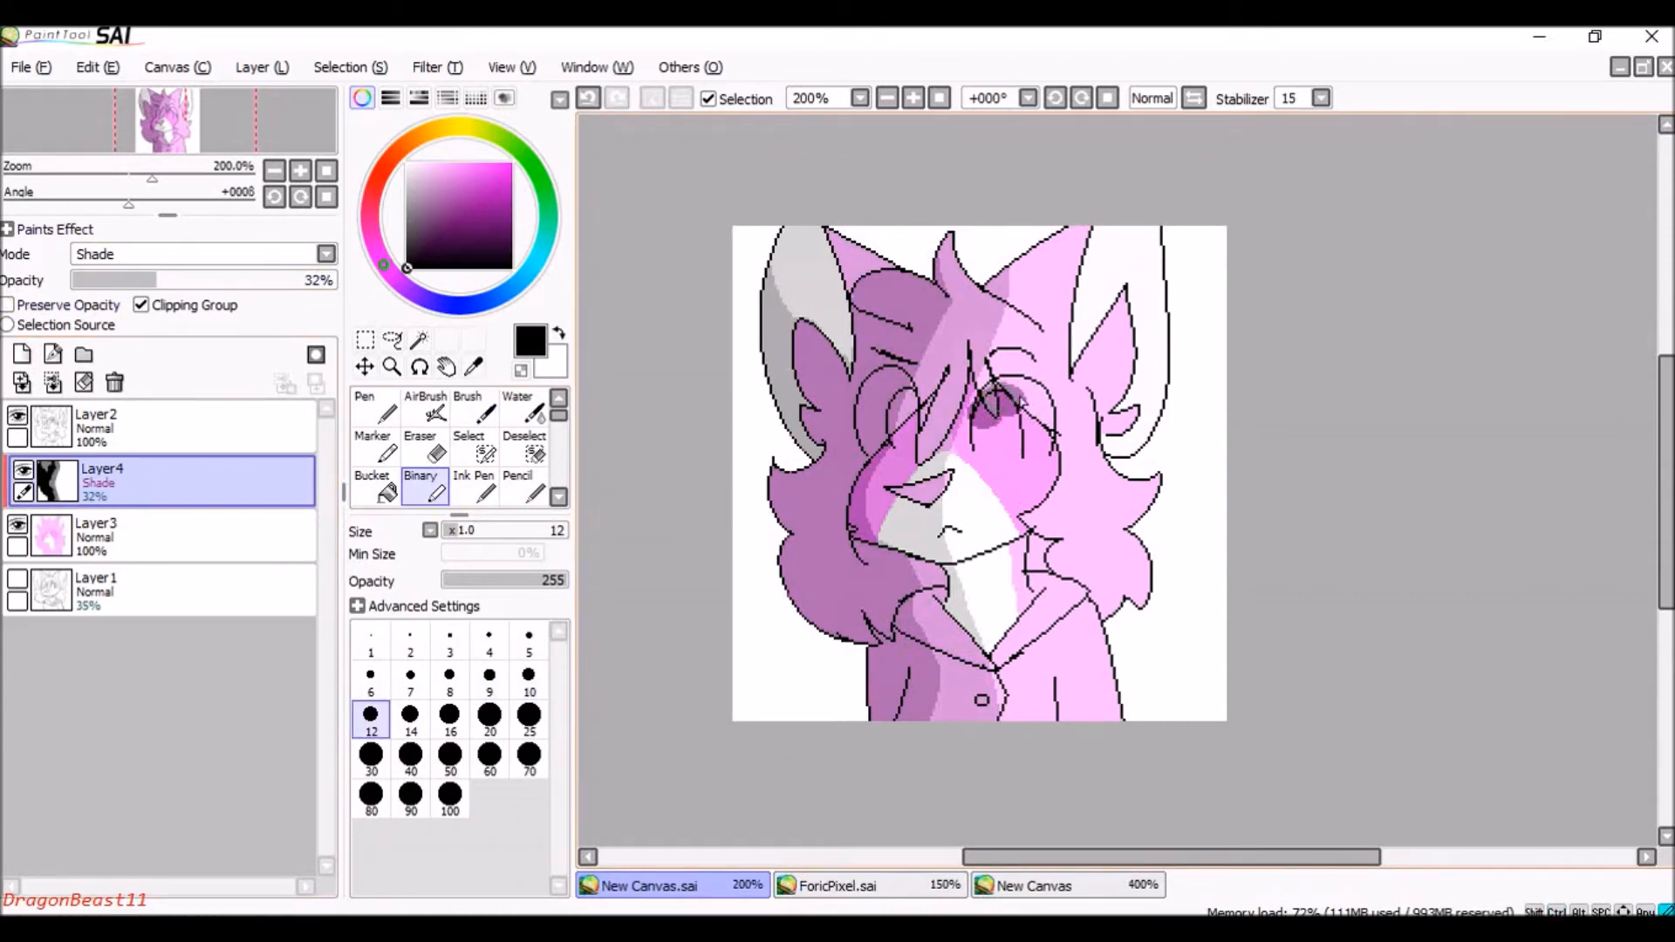
key(ctrl+z)
click(403, 206)
mouse_move(985, 402)
mouse_down()
mouse_move(1011, 389)
mouse_move(1049, 428)
mouse_up()
drag(1094, 229, 1010, 301)
Shade the right side of the coat, hair and cheek and the right ear in mid-grey with smaller brush sizes.
key(bracketleft)
key(bracketleft)
key(bracketleft)
drag(1082, 604, 1068, 717)
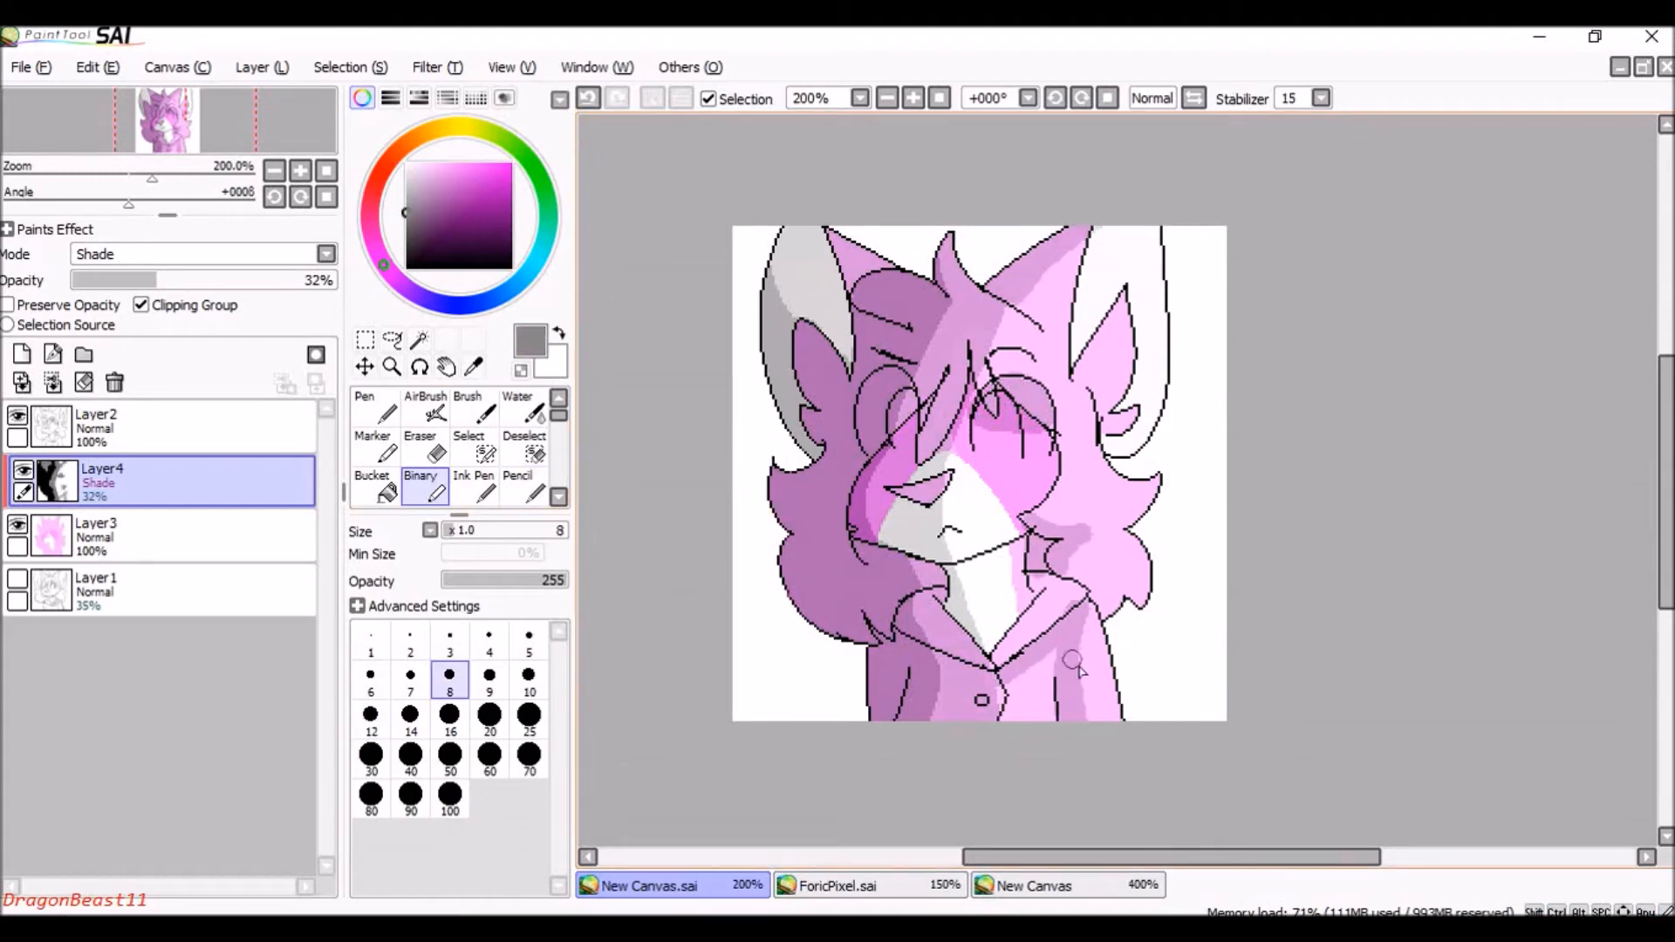
drag(1075, 528, 1138, 598)
drag(1060, 410, 1042, 532)
key(bracketright)
key(bracketright)
drag(1117, 301, 1088, 377)
scroll(1094, 337, down, 3)
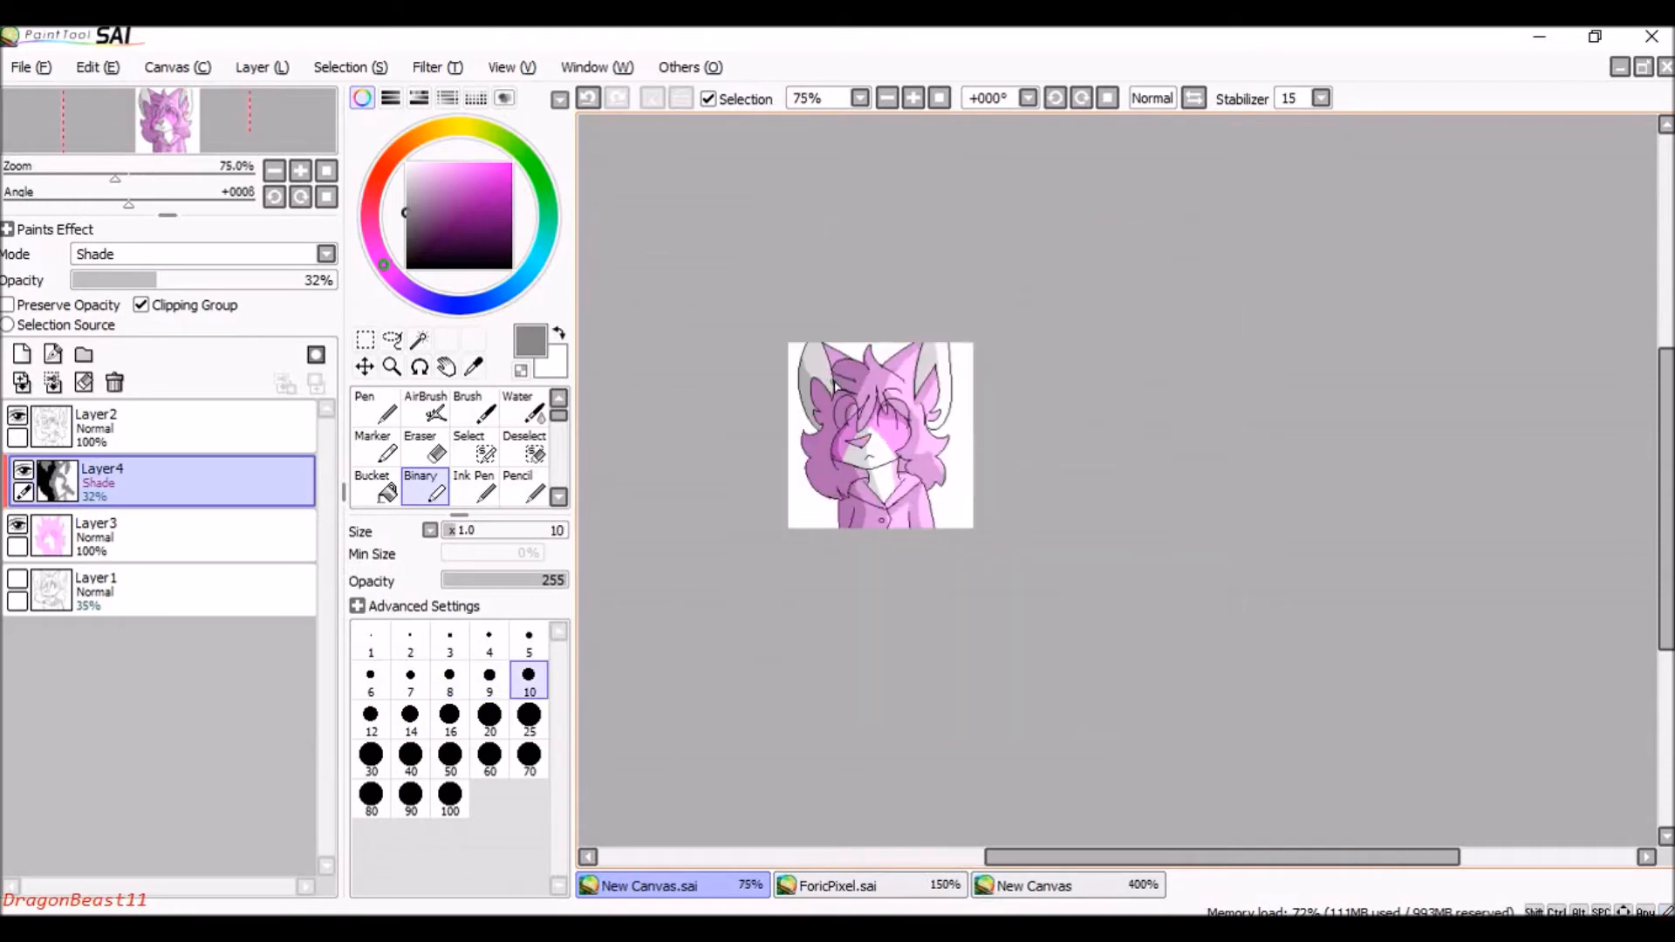
scroll(927, 483, down, 2)
scroll(899, 437, up, 6)
scroll(922, 246, down, 4)
scroll(903, 307, up, 4)
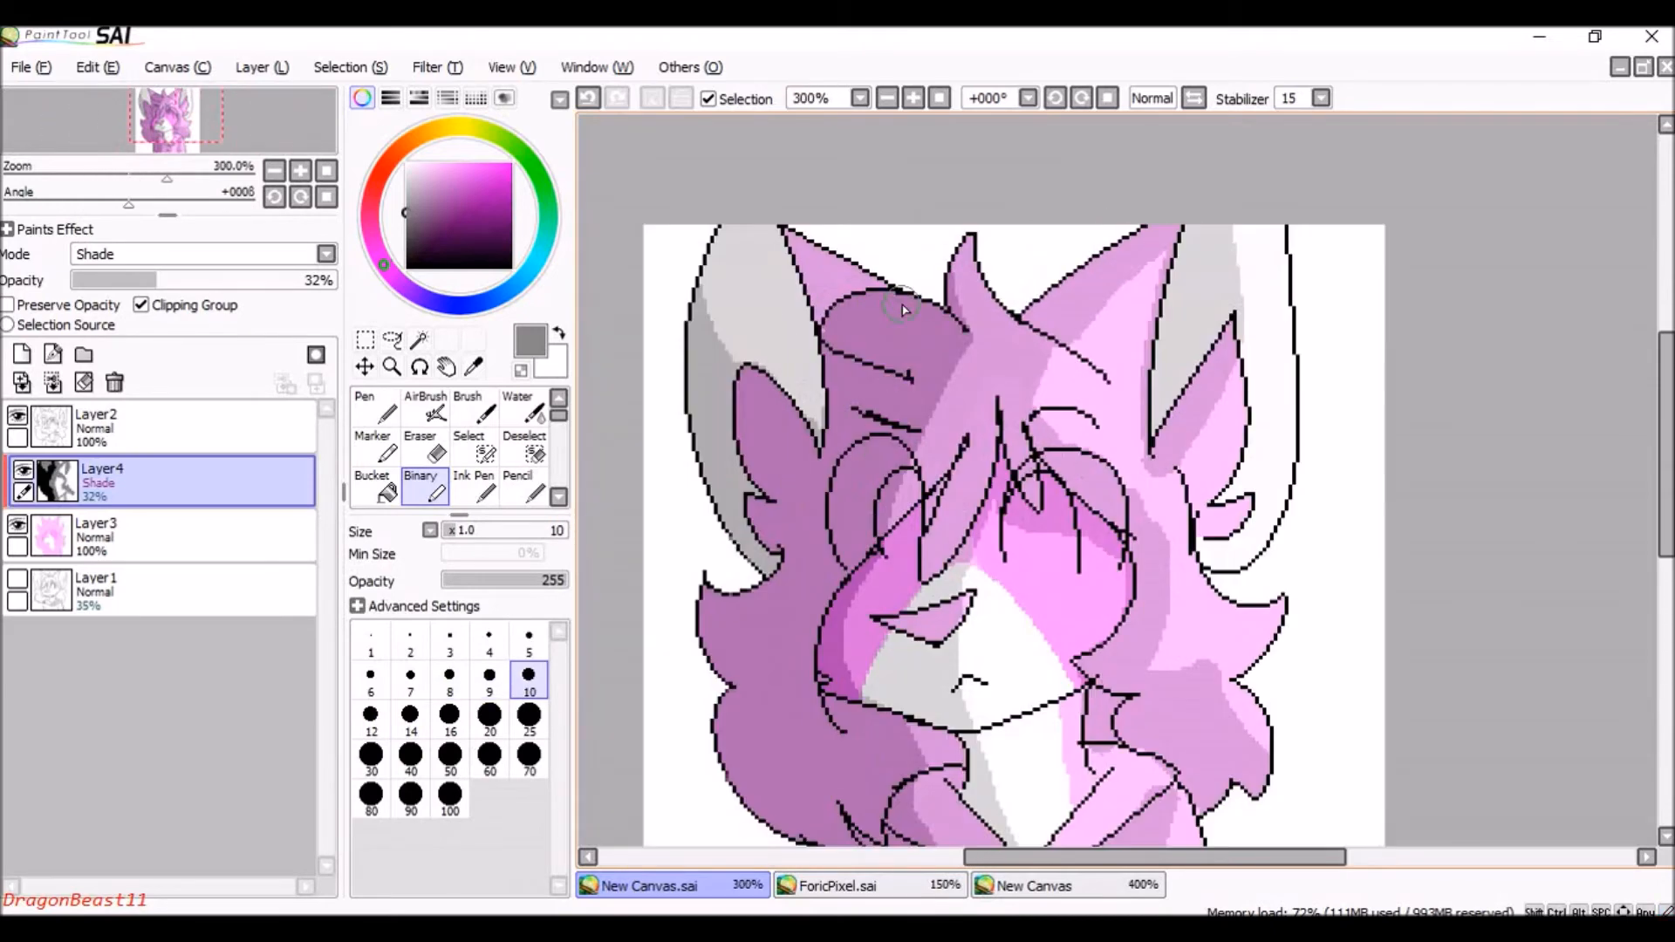
scroll(836, 314, down, 1)
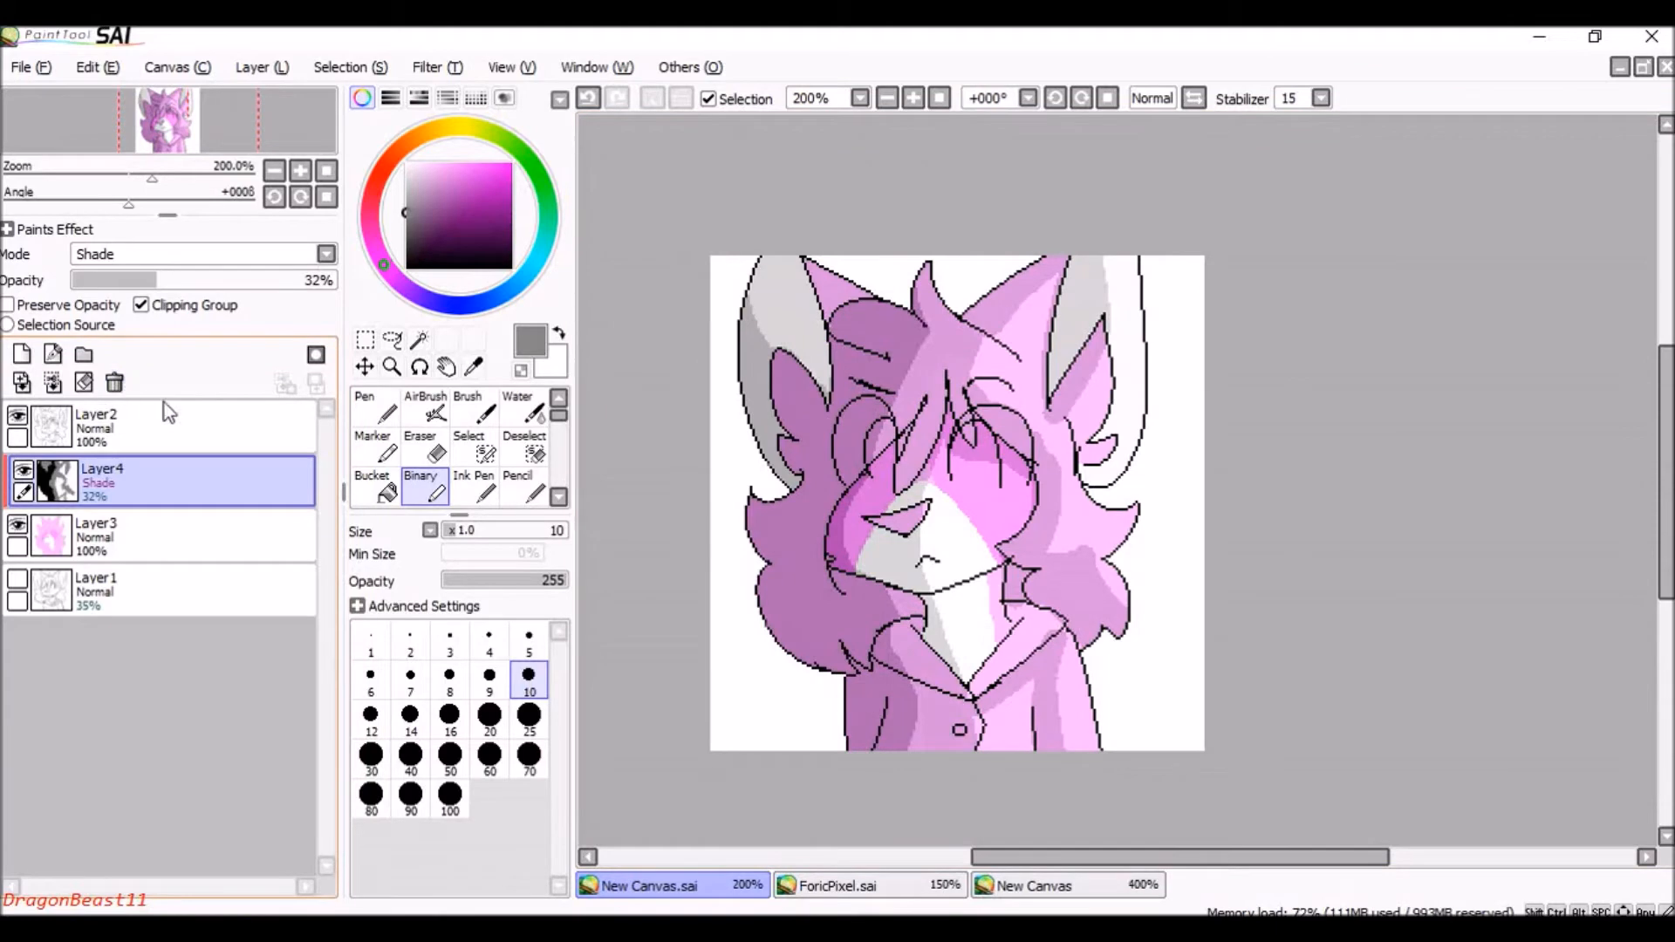
Select the line art layer Layer2 and sample the shaded purple from the hair as the drawing colour.
click(96, 428)
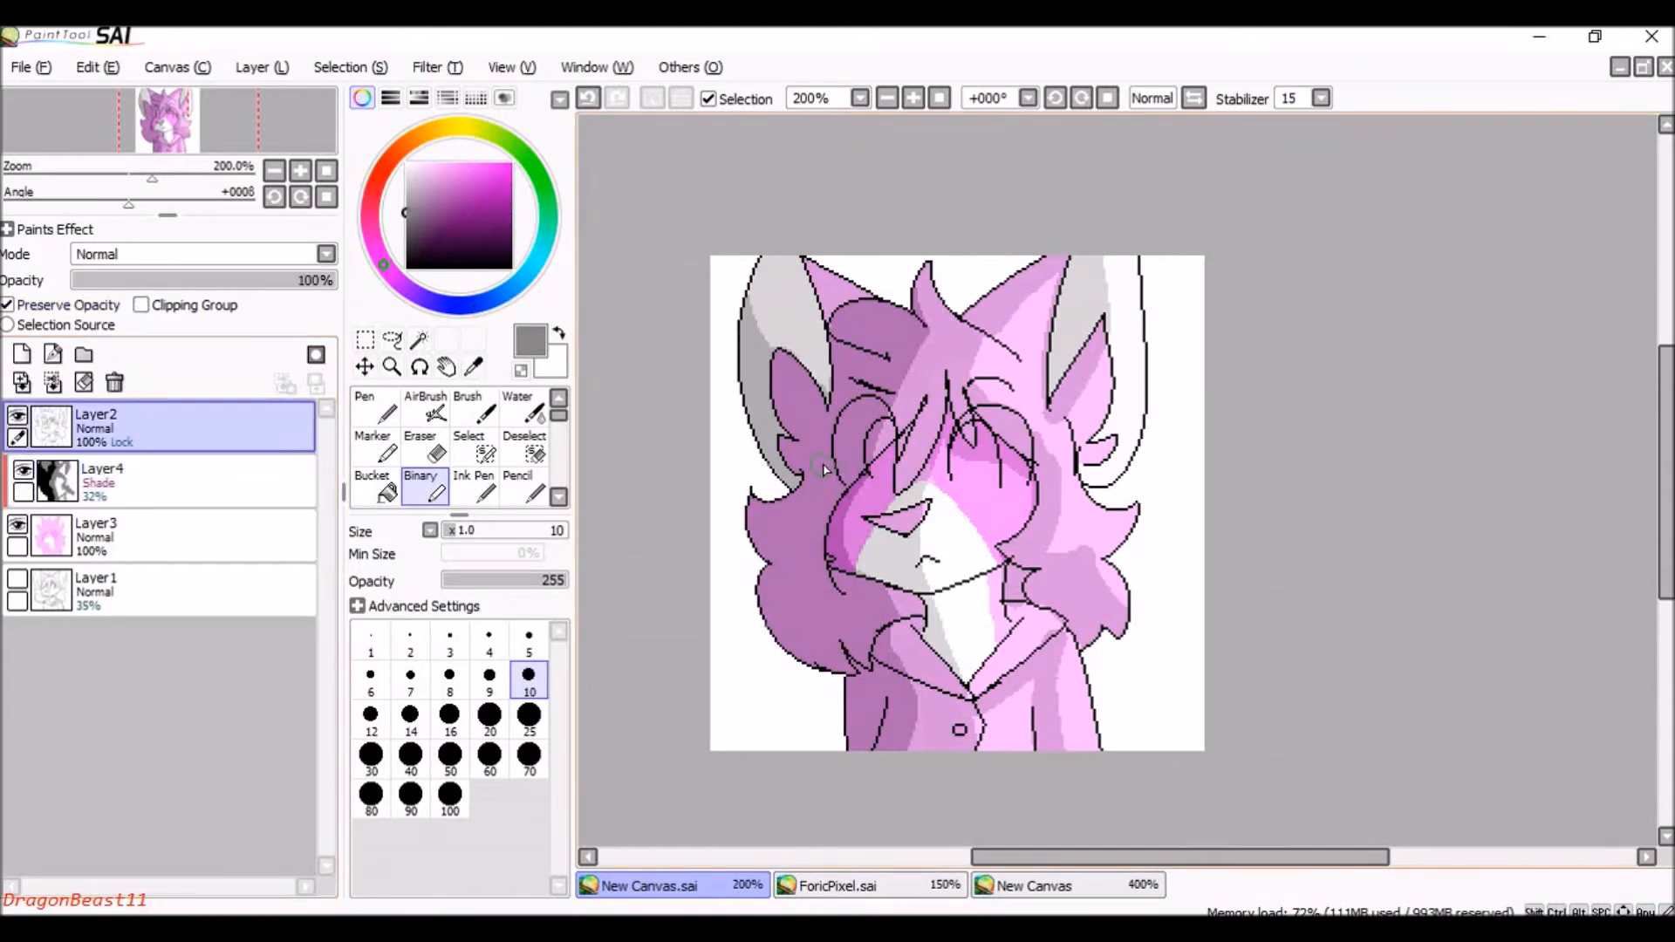
scroll(825, 472, up, 2)
scroll(831, 469, down, 3)
scroll(834, 466, up, 4)
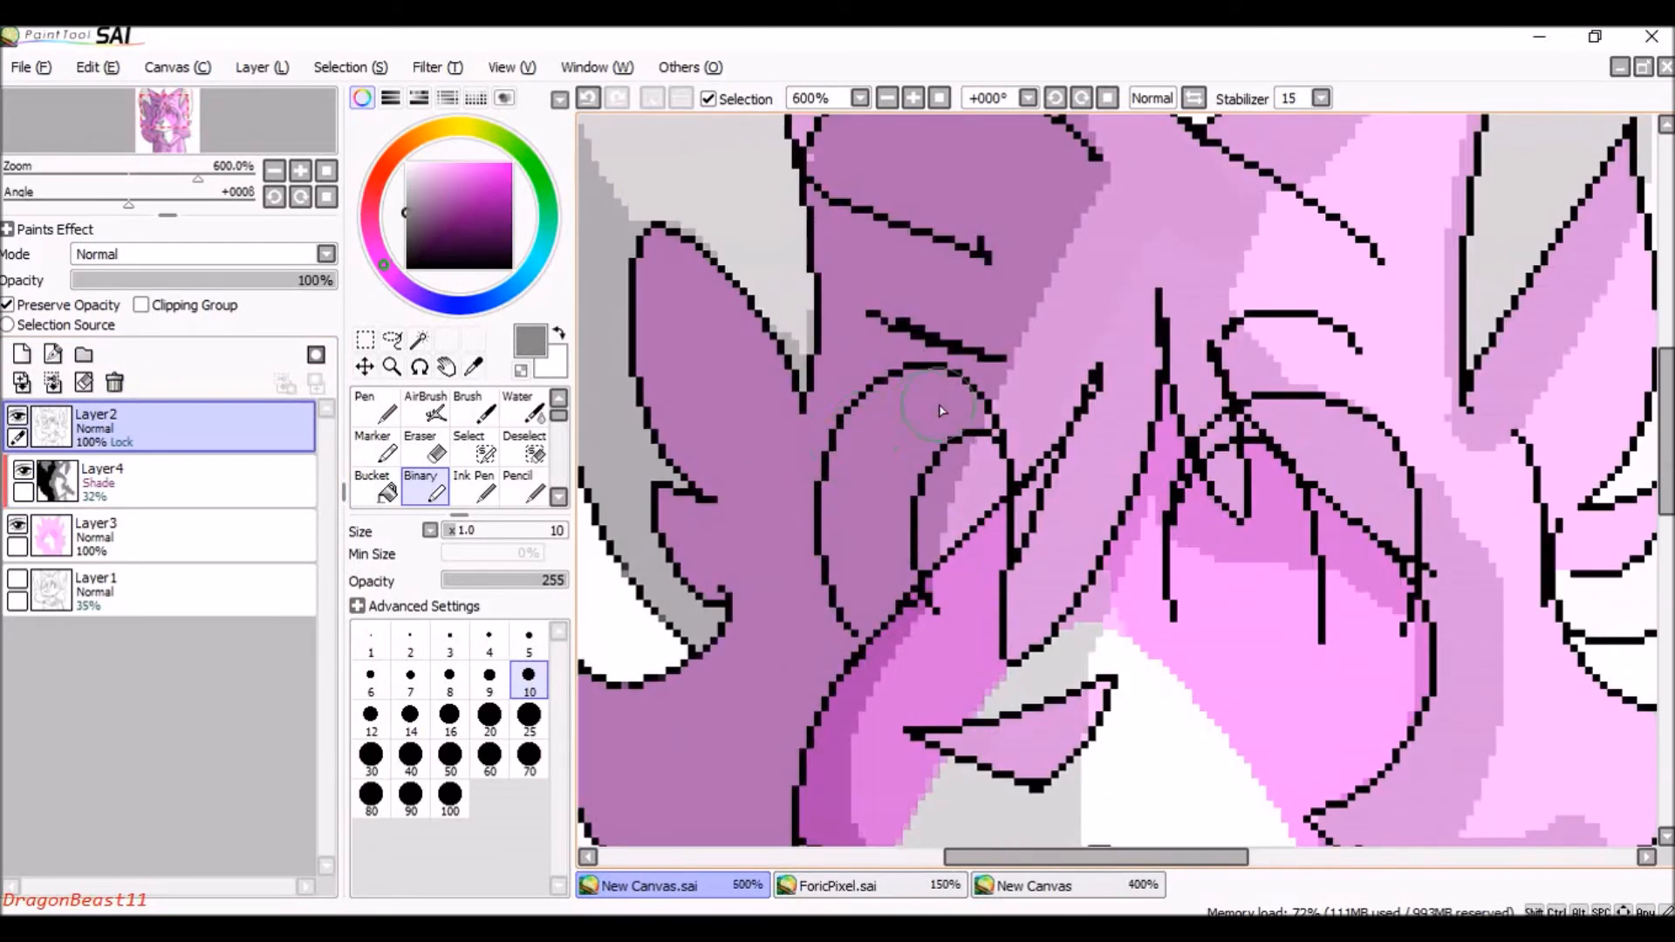
scroll(939, 410, down, 3)
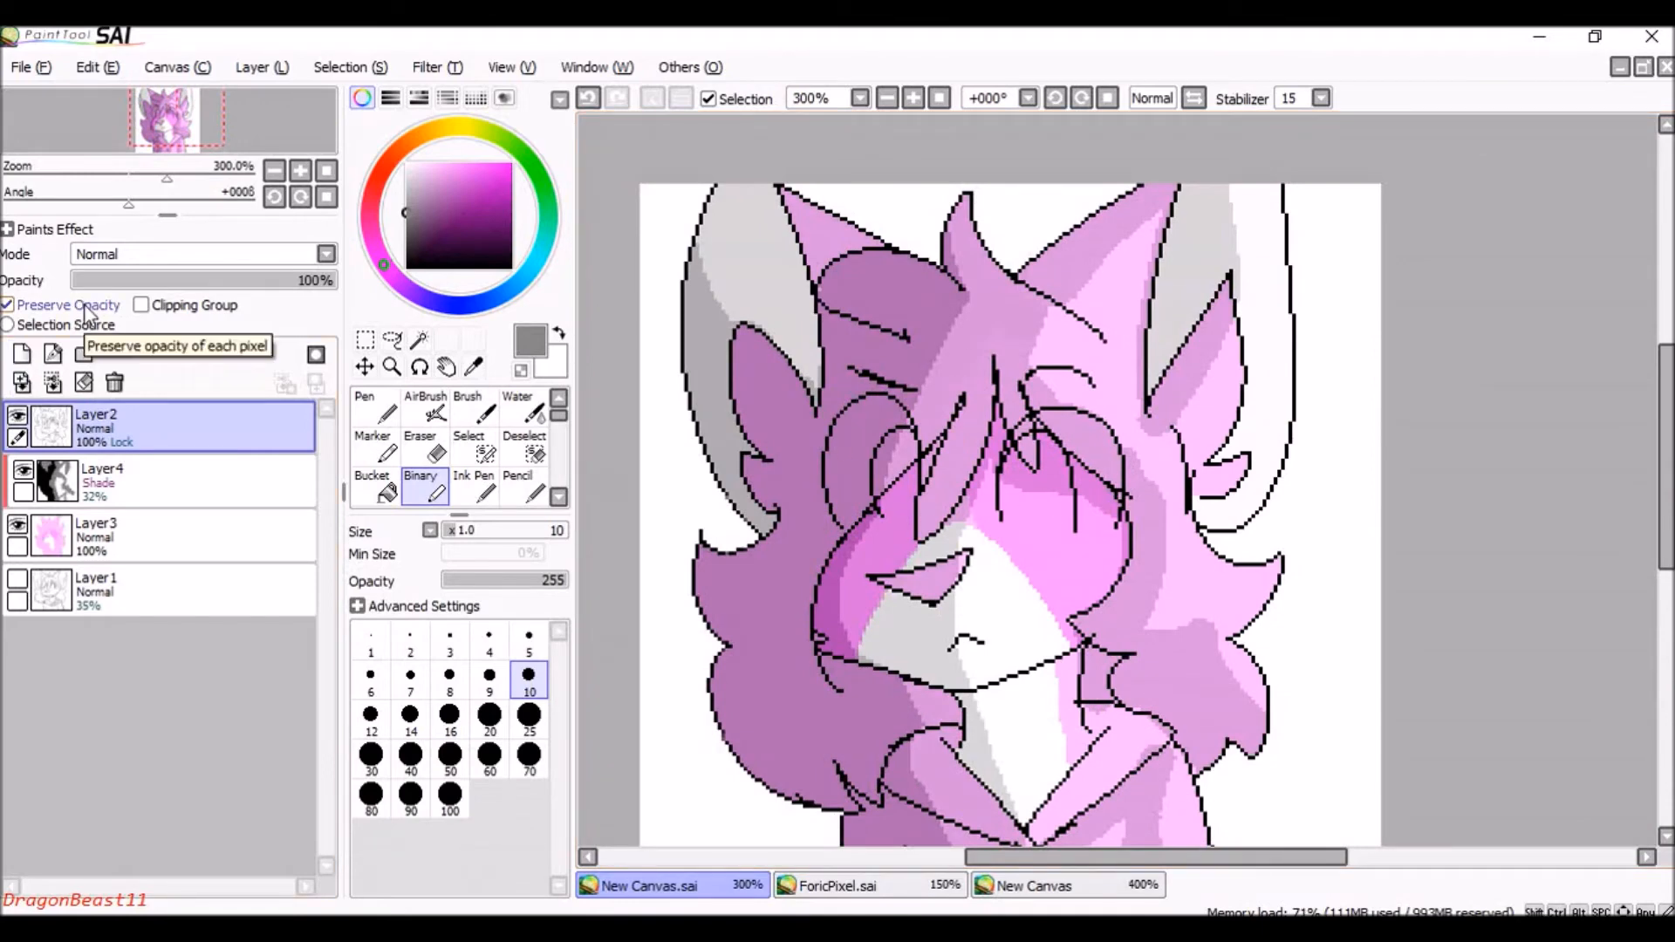
drag(483, 201, 535, 208)
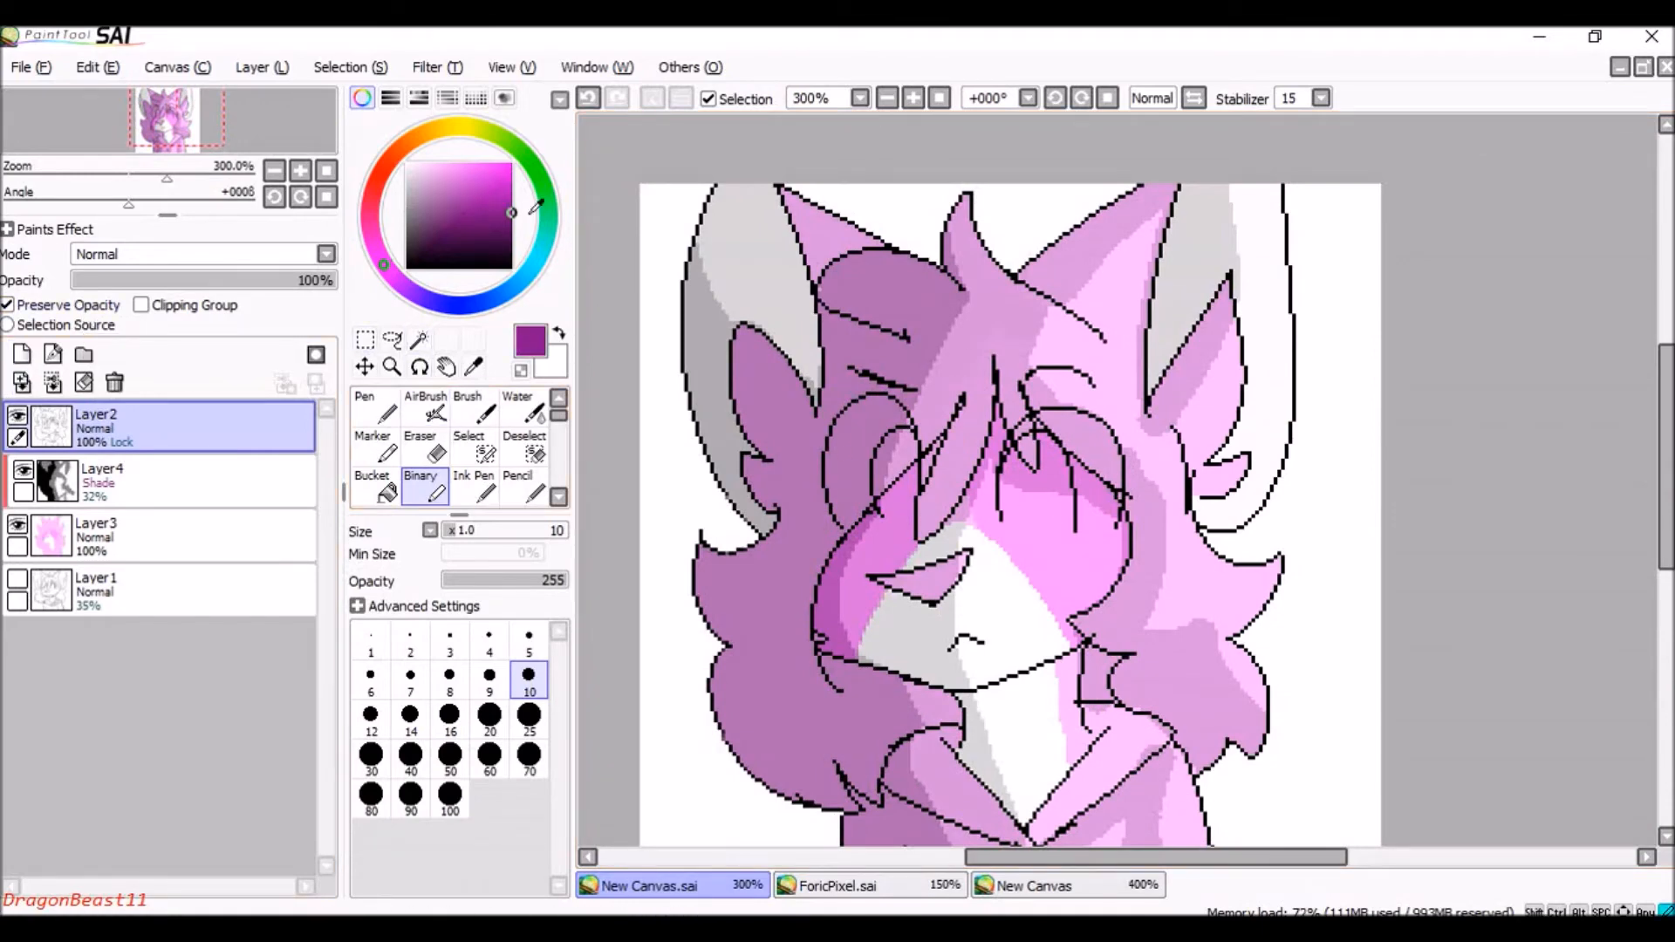
scroll(998, 356, down, 1)
scroll(956, 319, up, 2)
alt+click(922, 399)
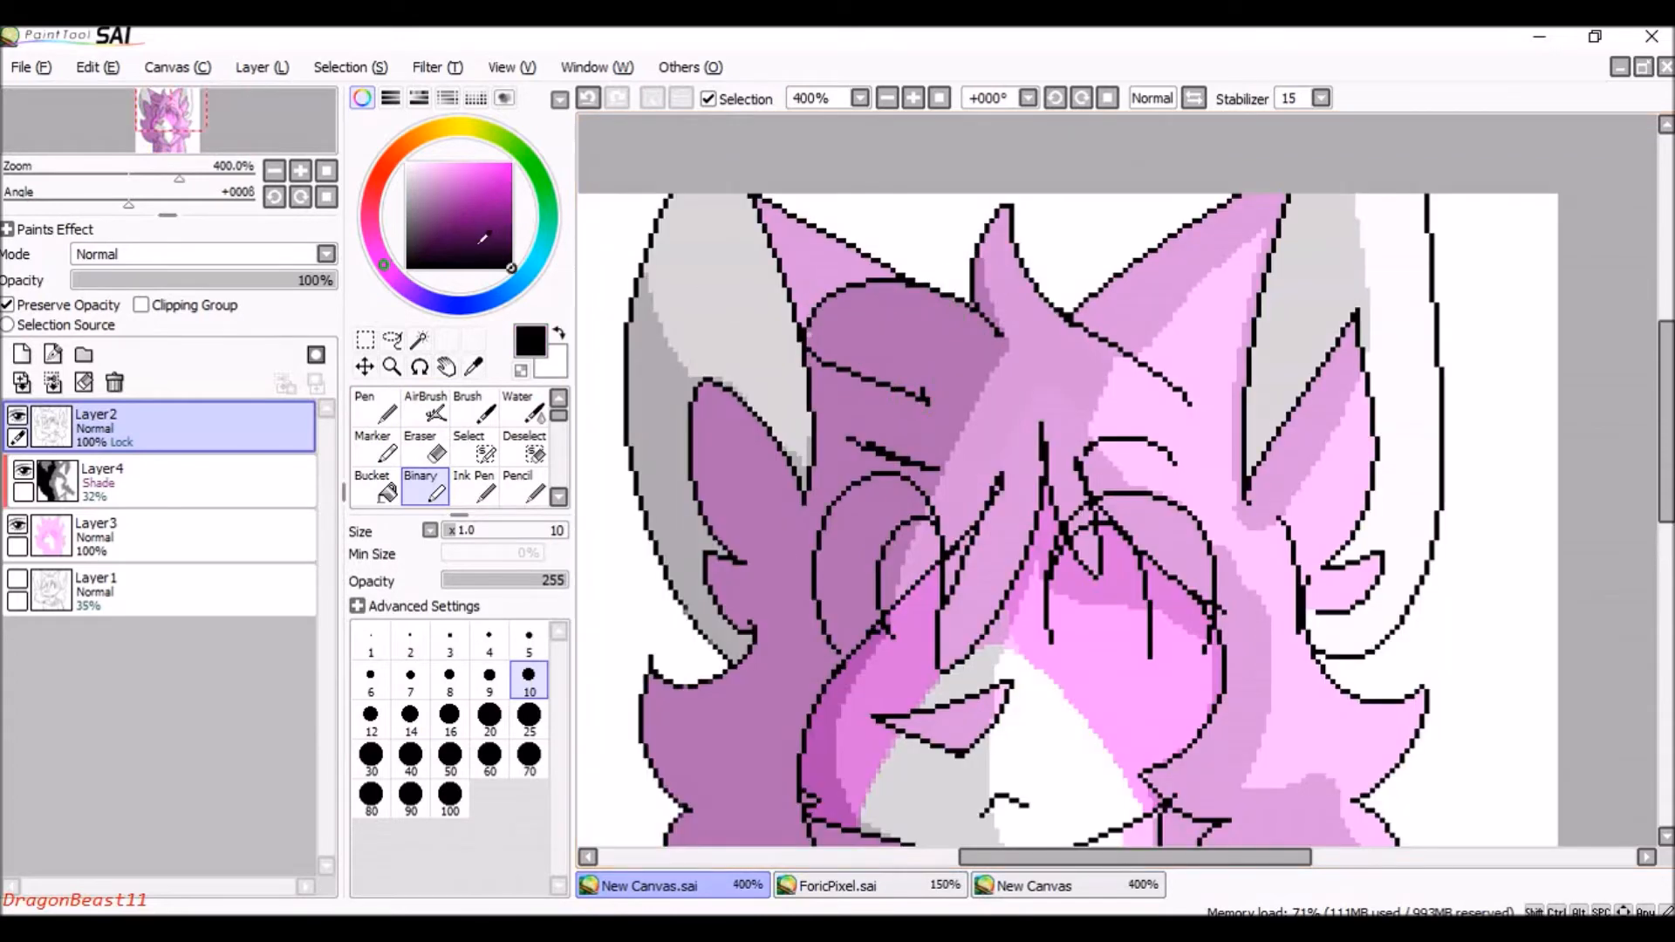
alt+click(836, 348)
Pick a darker purple and recolour the left hair outline on Layer2 with the Binary brush at size 12.
scroll(917, 363, down, 2)
scroll(917, 367, up, 4)
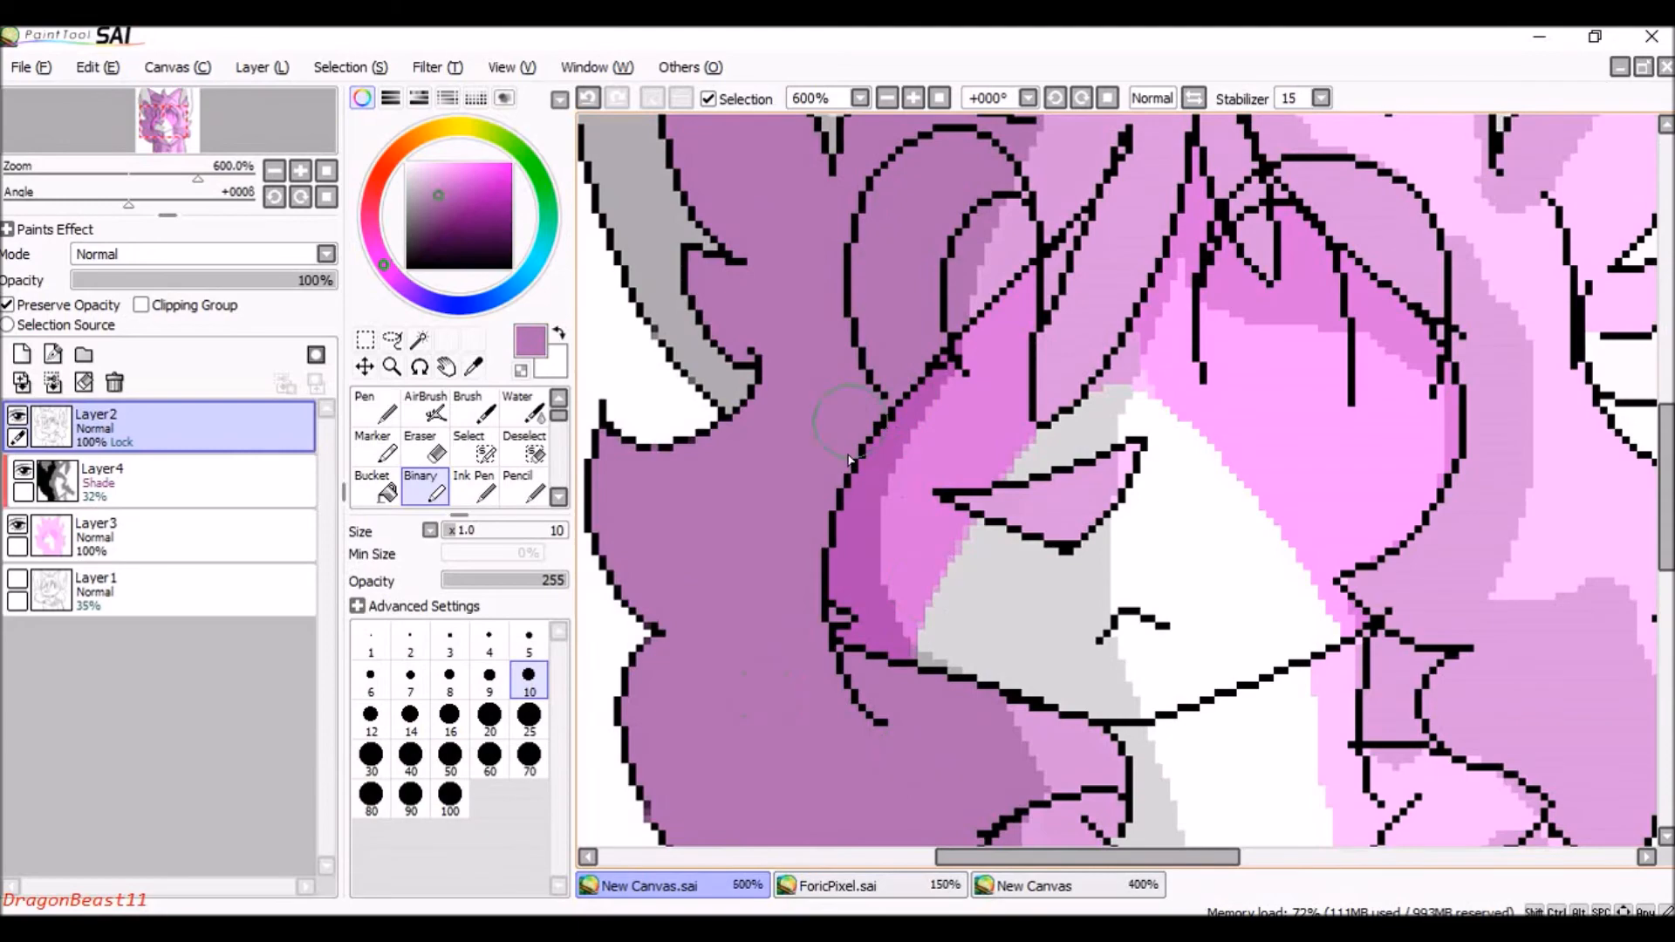
scroll(851, 458, down, 5)
scroll(748, 541, up, 4)
scroll(910, 653, down, 1)
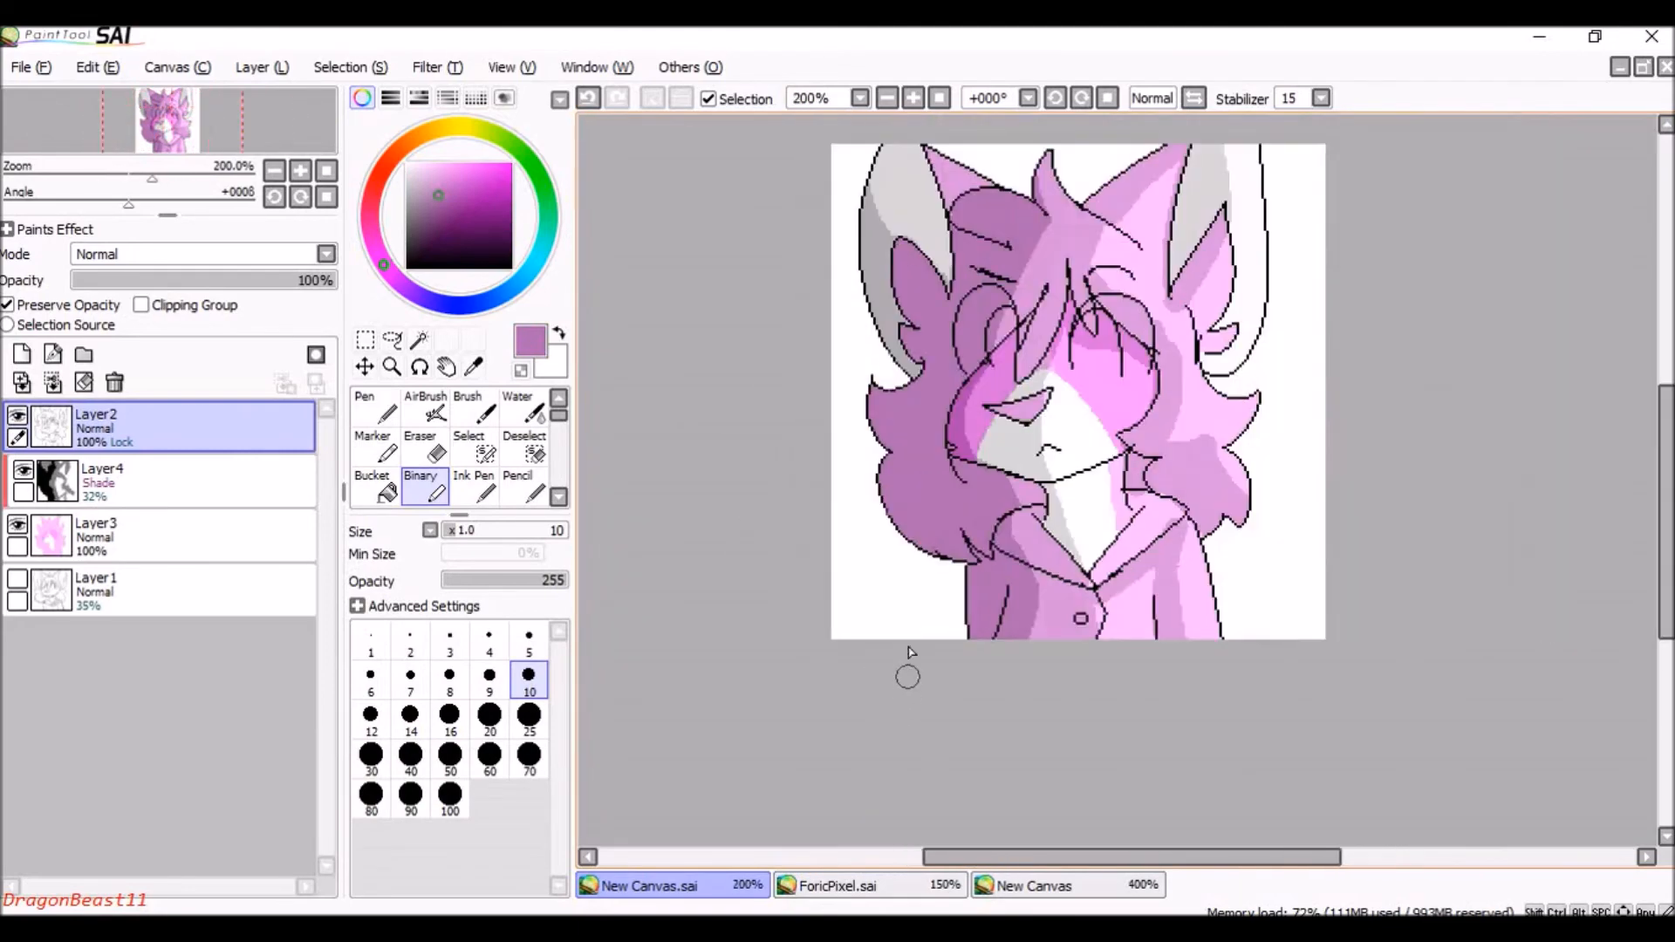
scroll(963, 381, up, 3)
scroll(929, 494, down, 1)
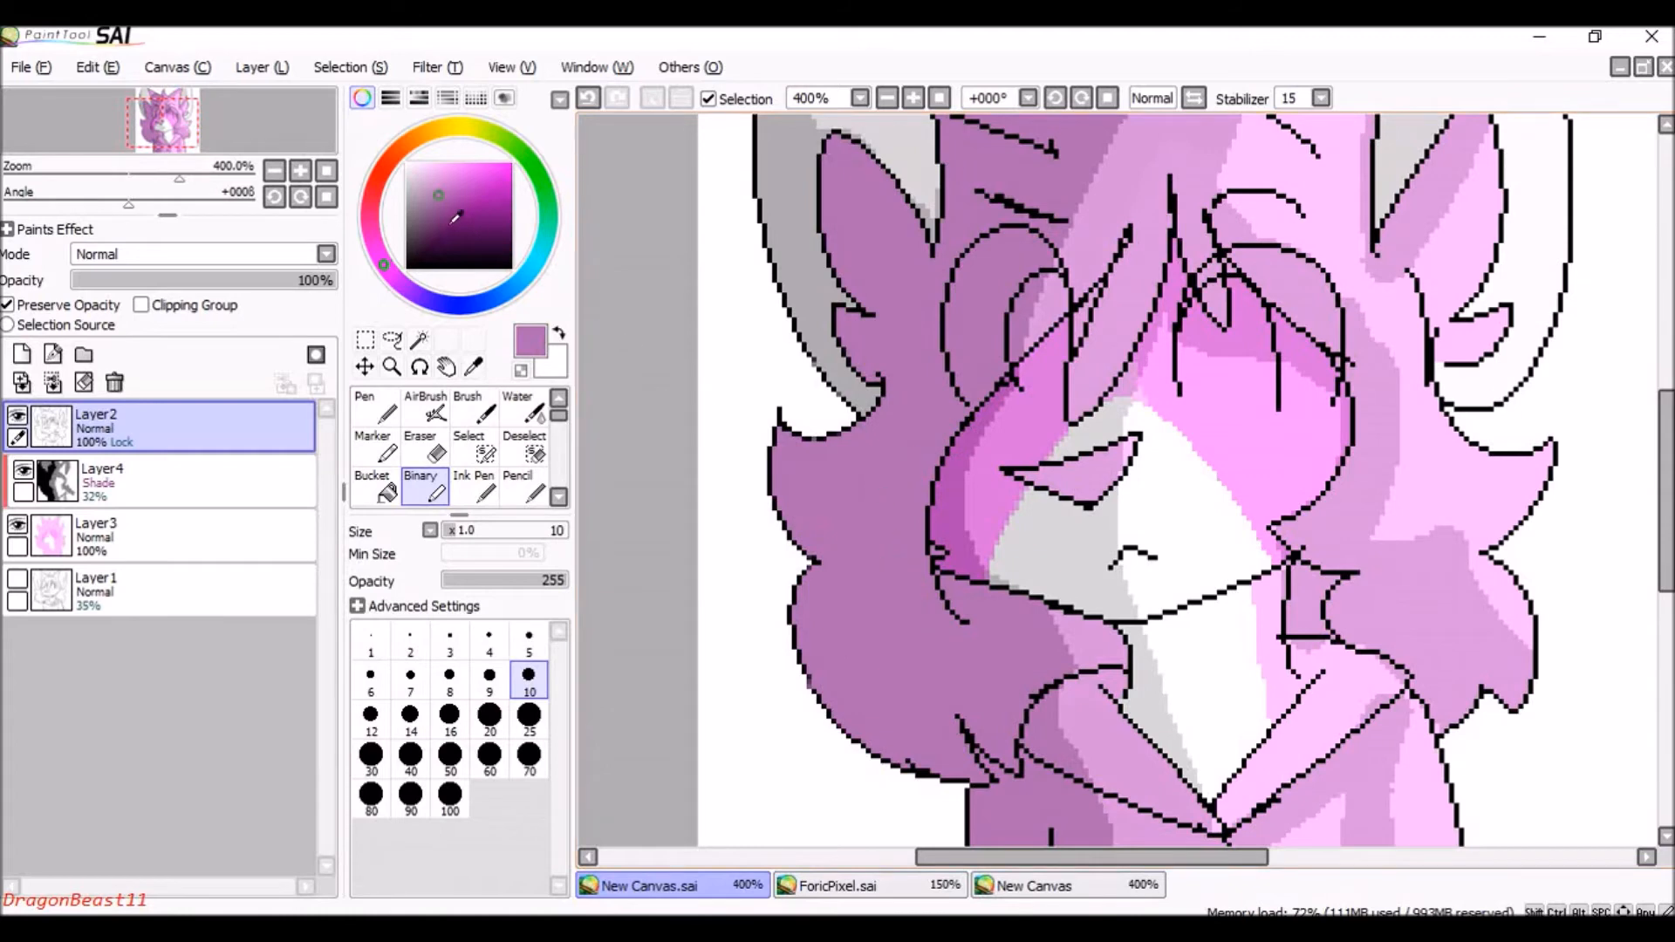
click(439, 219)
scroll(738, 286, down, 2)
scroll(737, 286, up, 1)
key(bracketright)
key(bracketright)
key(bracketright)
key(bracketright)
key(bracketright)
key(bracketright)
key(bracketright)
key(bracketleft)
key(bracketleft)
key(bracketleft)
key(bracketleft)
key(bracketleft)
key(bracketleft)
mouse_move(822, 453)
mouse_down()
mouse_move(786, 504)
mouse_move(805, 497)
mouse_move(732, 473)
mouse_move(773, 605)
mouse_up()
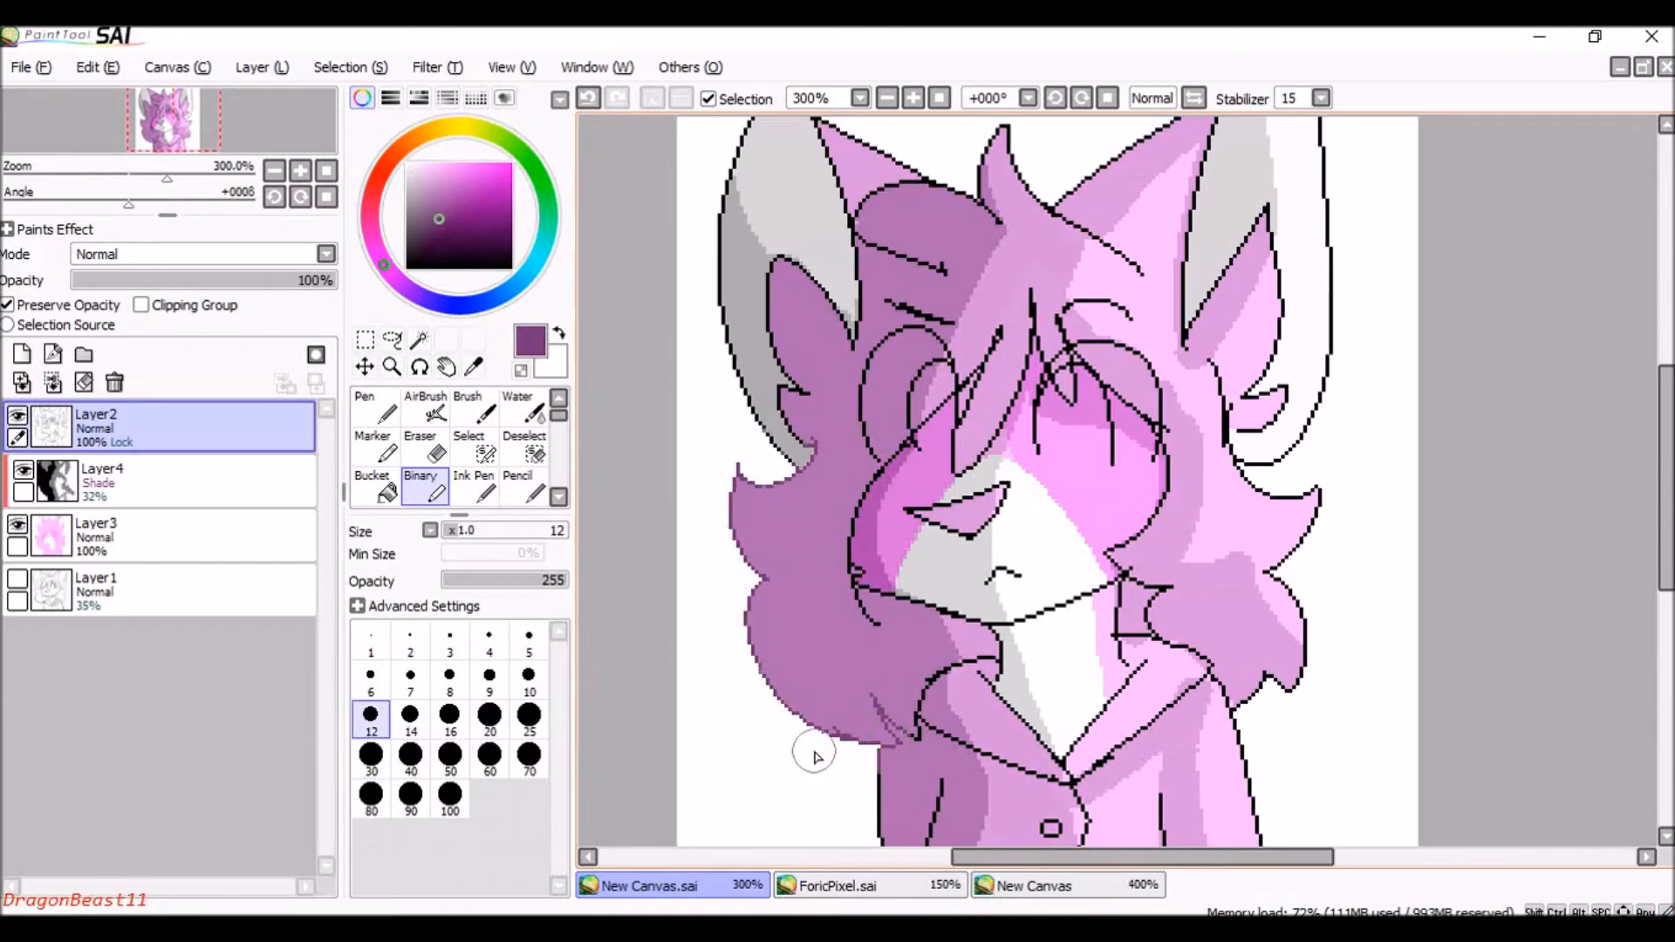
Sample the left ear's grey shading, darken it, and recolour the outer left ear outline with the brush at size 14.
scroll(816, 754, down, 1)
key(bracketright)
scroll(816, 754, down, 1)
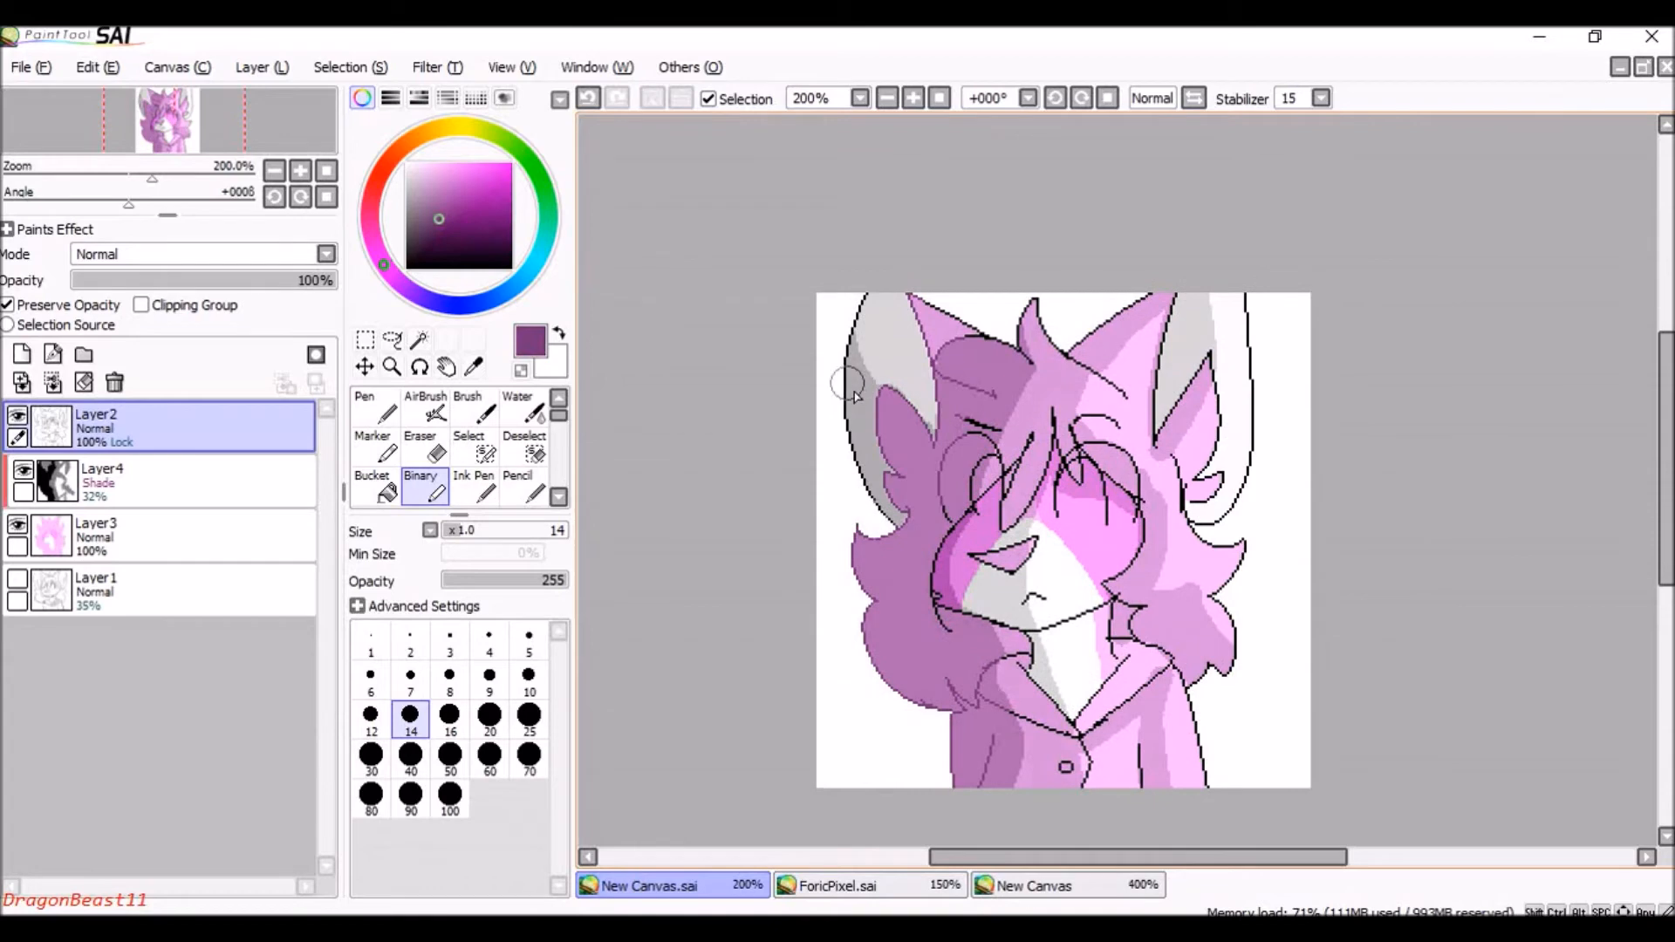
alt+click(860, 397)
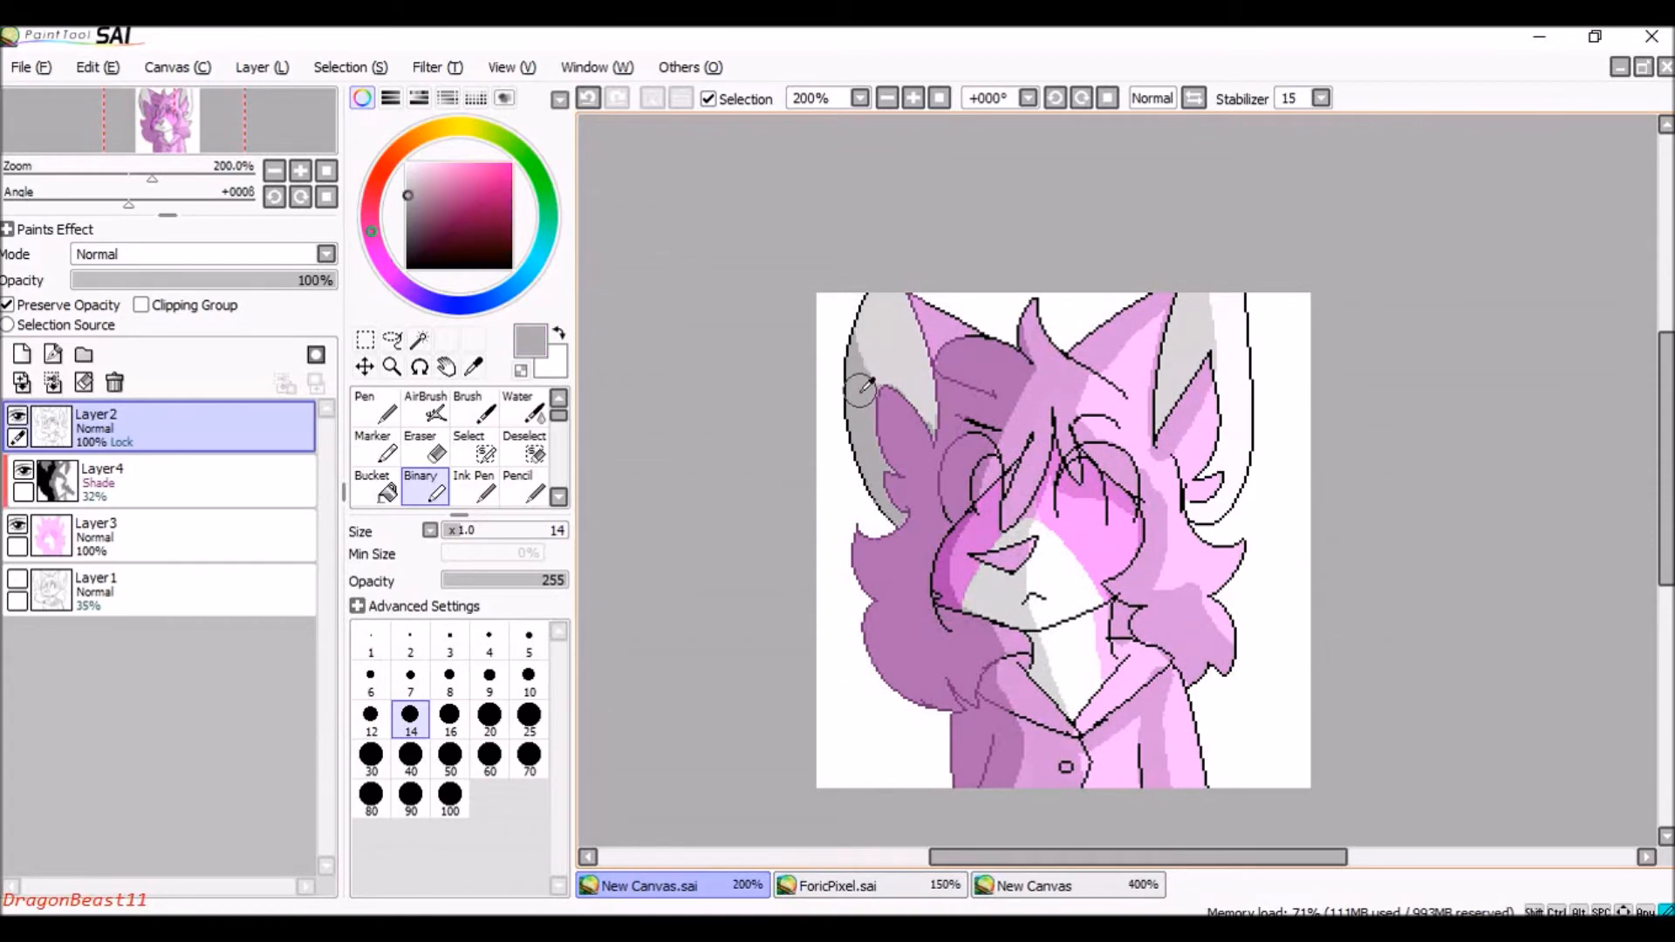
click(421, 207)
drag(880, 318, 858, 308)
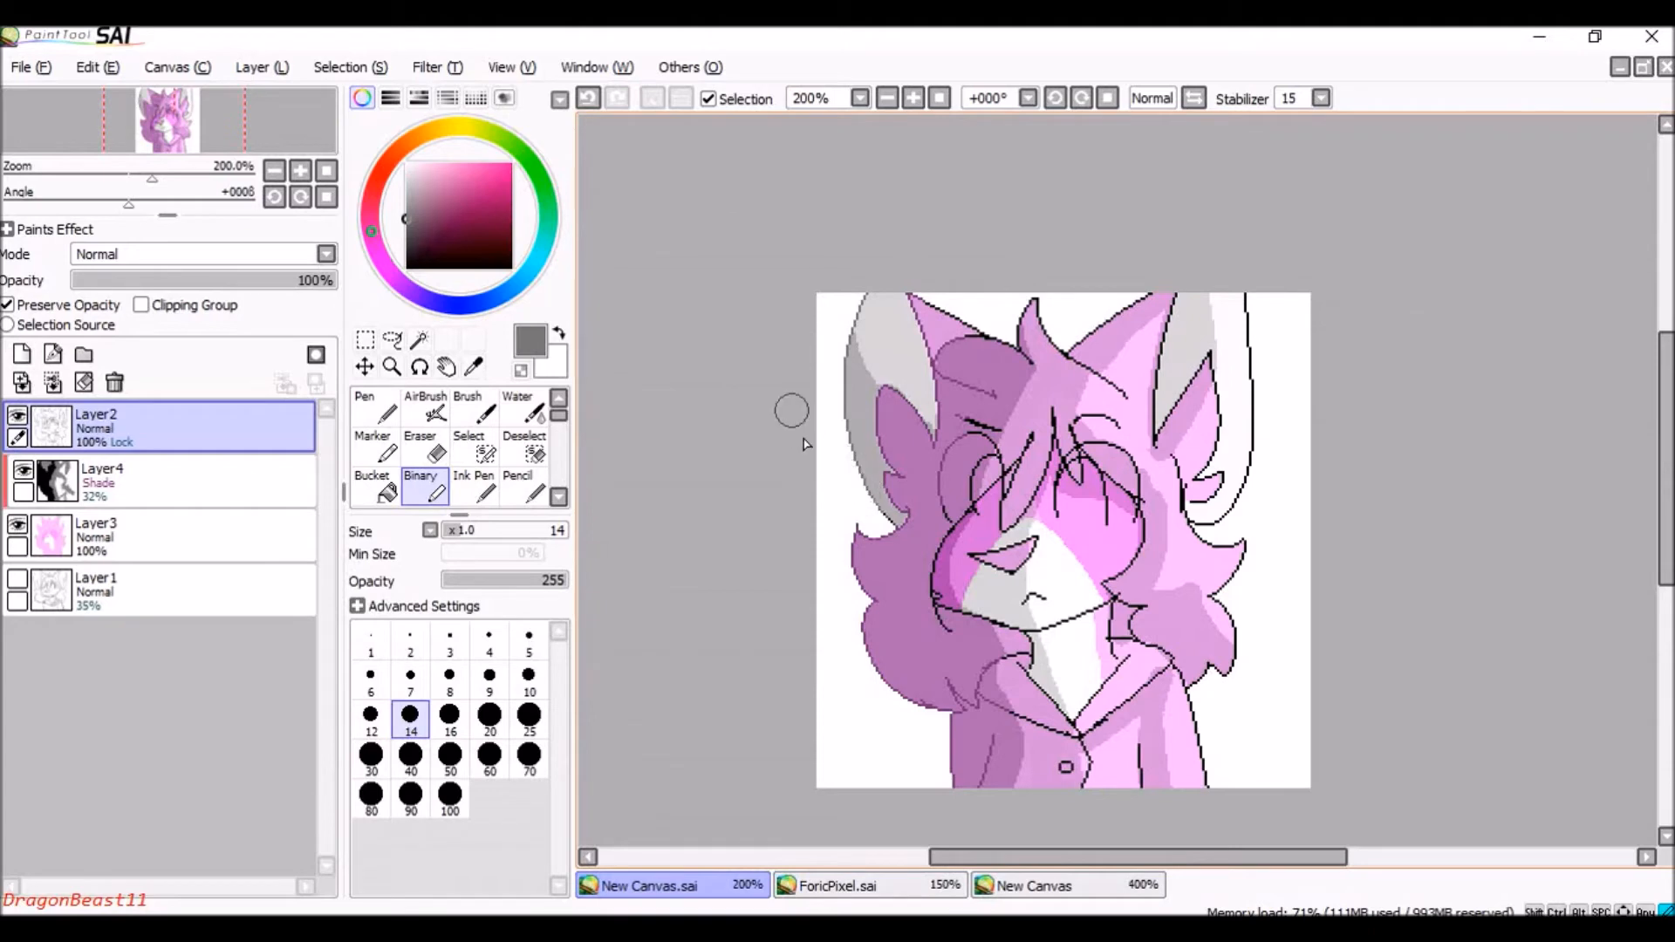
Recolour the nose outline muted pink with value 210, showing the HSV sliders only while choosing the colour.
click(419, 98)
mouse_move(496, 410)
mouse_down()
mouse_move(436, 403)
mouse_move(502, 406)
mouse_move(471, 414)
mouse_move(502, 397)
mouse_up()
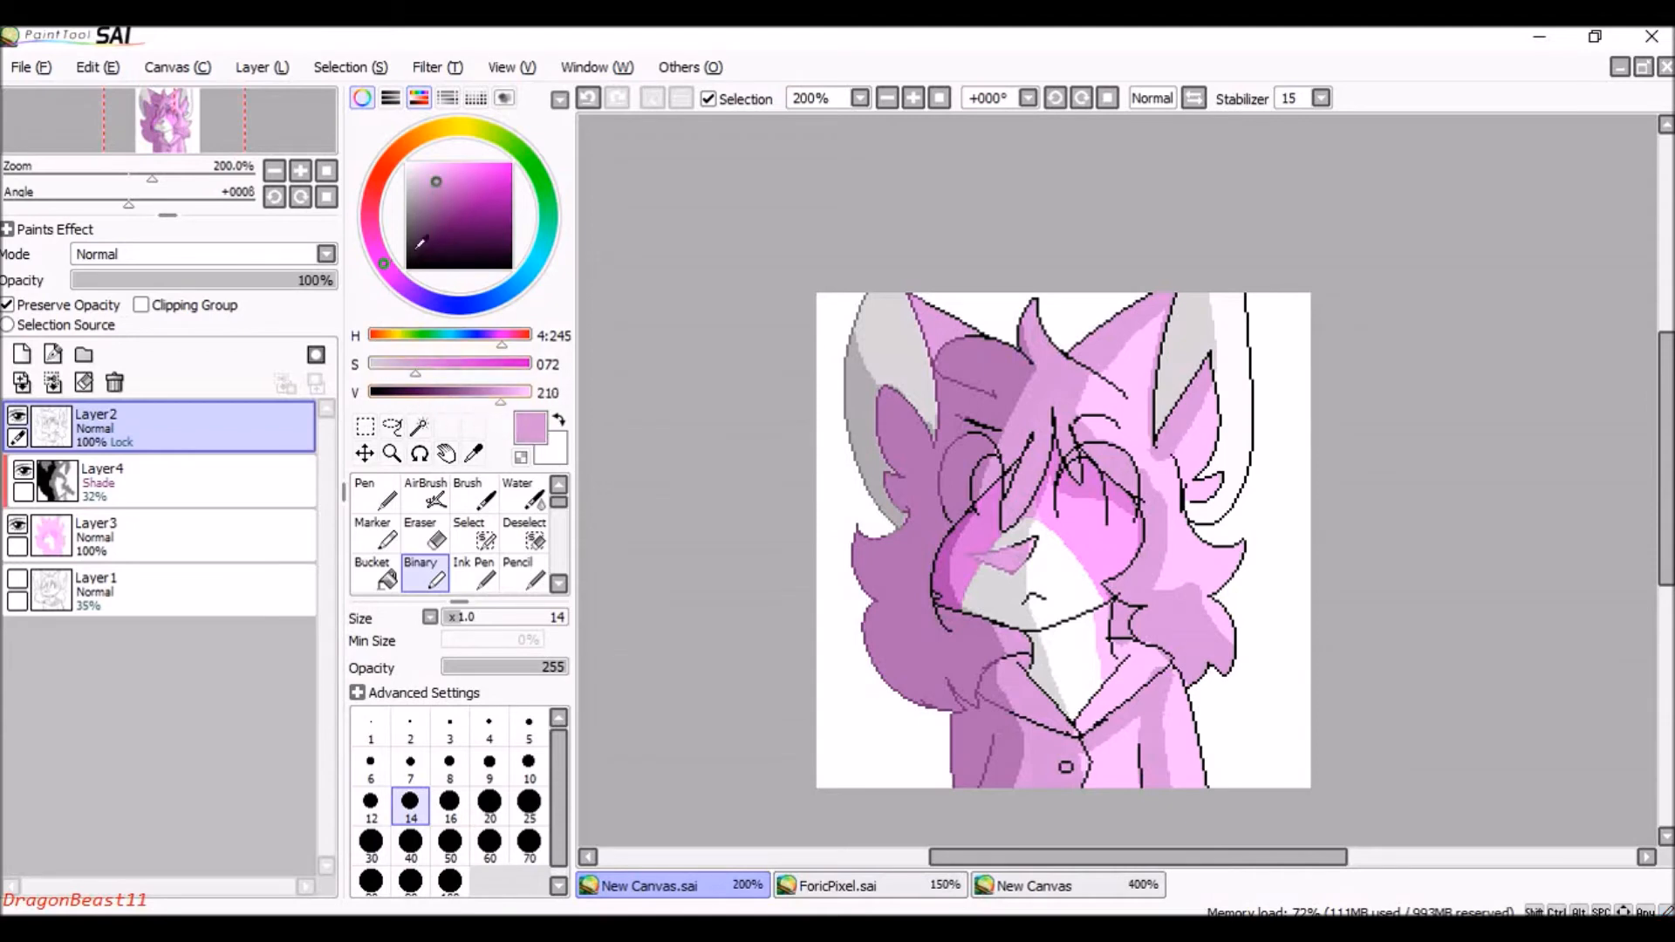
click(419, 99)
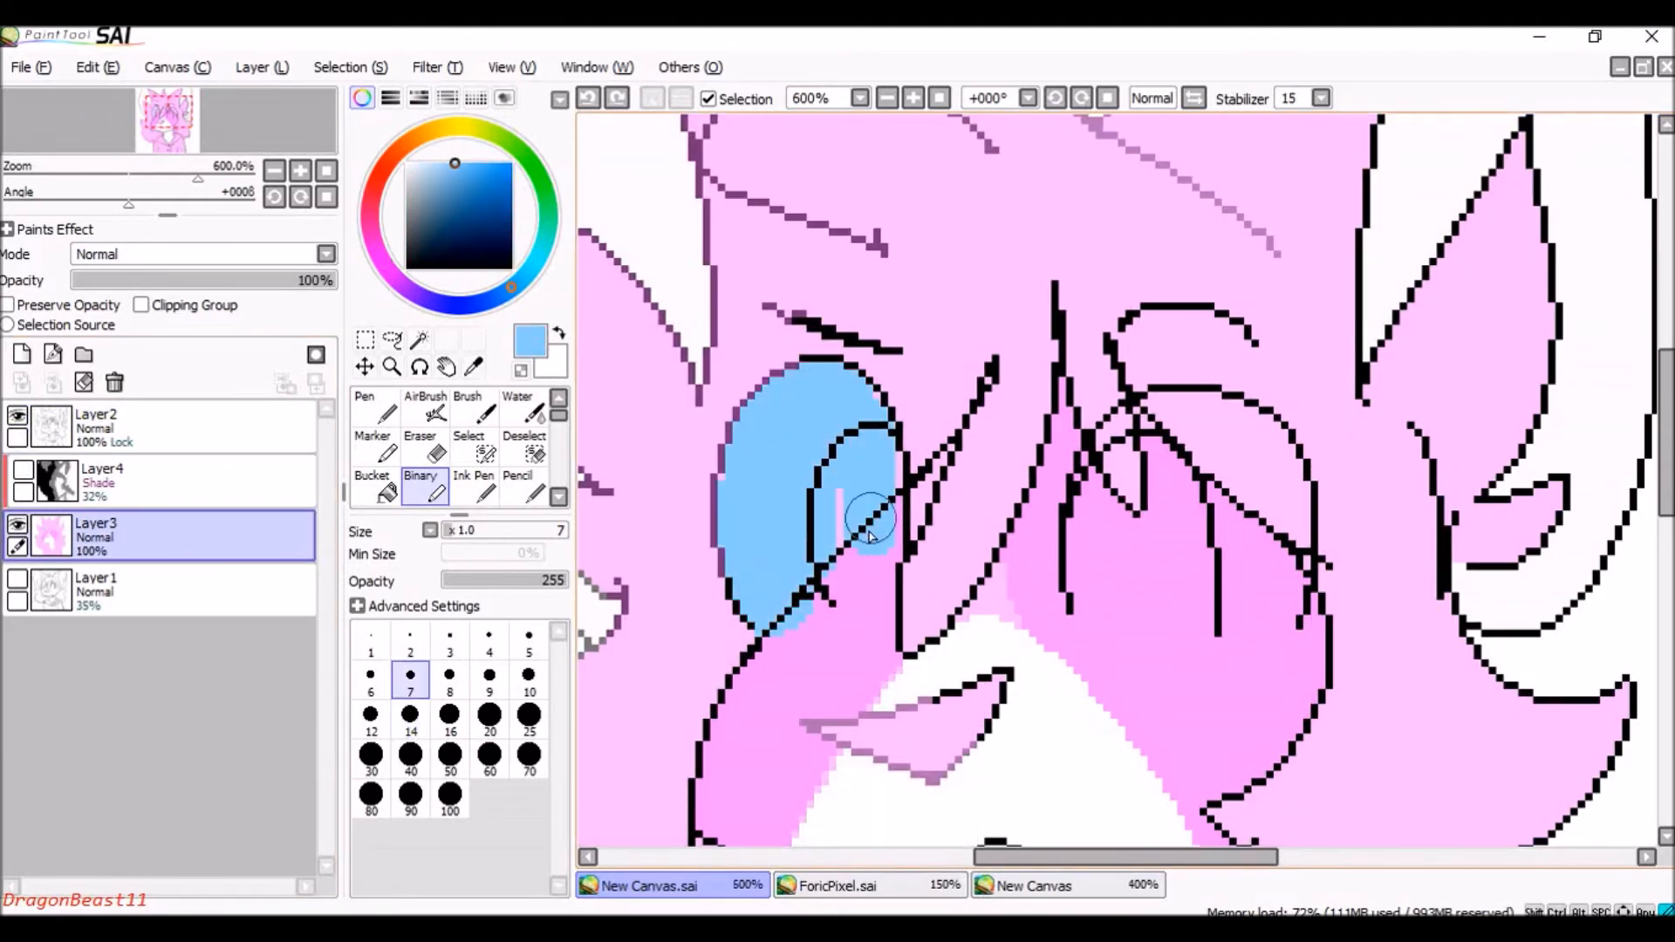
Paint both eyes light blue with darker blue pupils on Layer3, and reselect Layer2.
mouse_move(870, 534)
mouse_down()
mouse_move(1135, 471)
mouse_move(1245, 422)
mouse_move(1309, 488)
mouse_up()
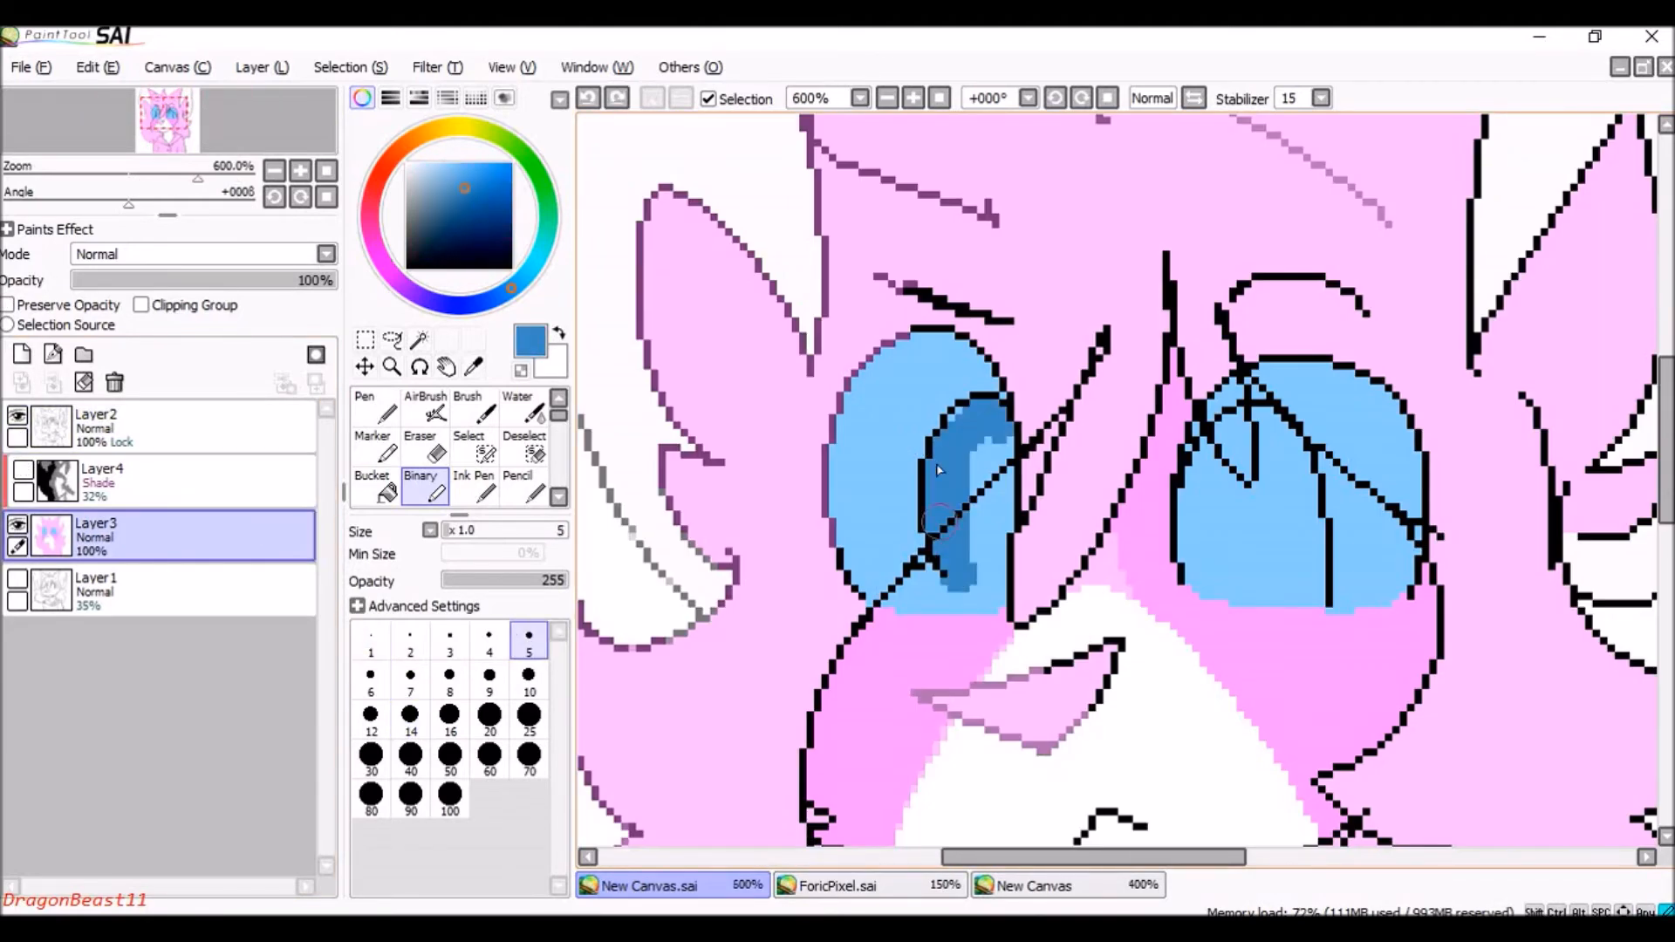
mouse_move(951, 454)
mouse_down()
mouse_move(1221, 436)
mouse_move(1292, 567)
mouse_up()
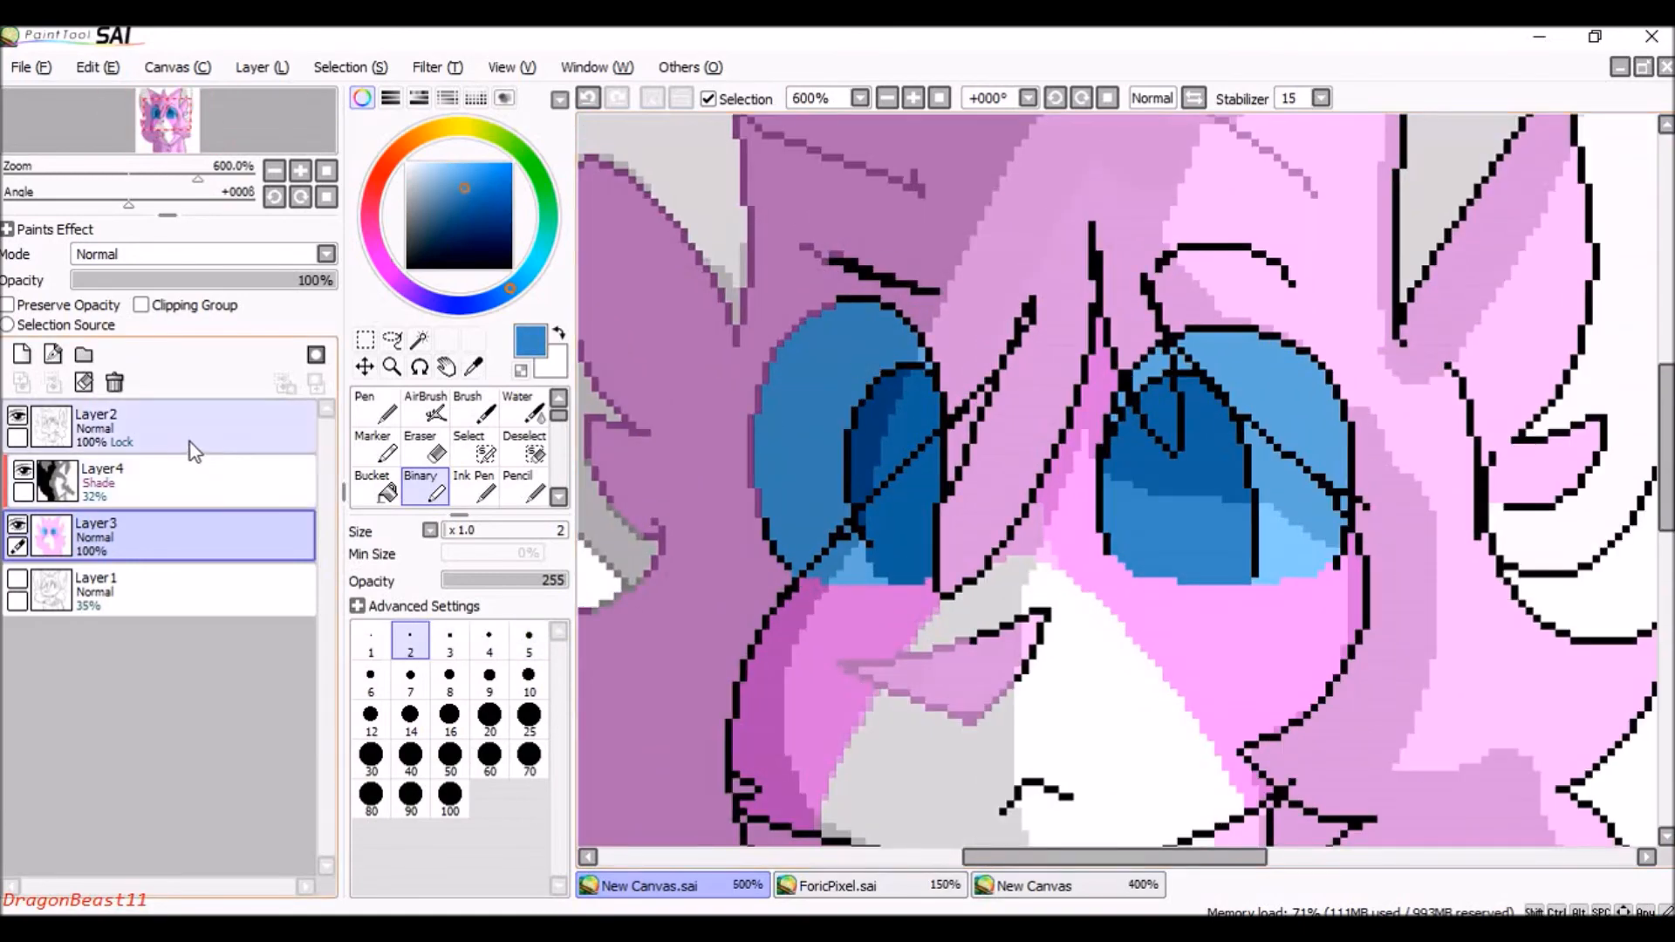
click(191, 442)
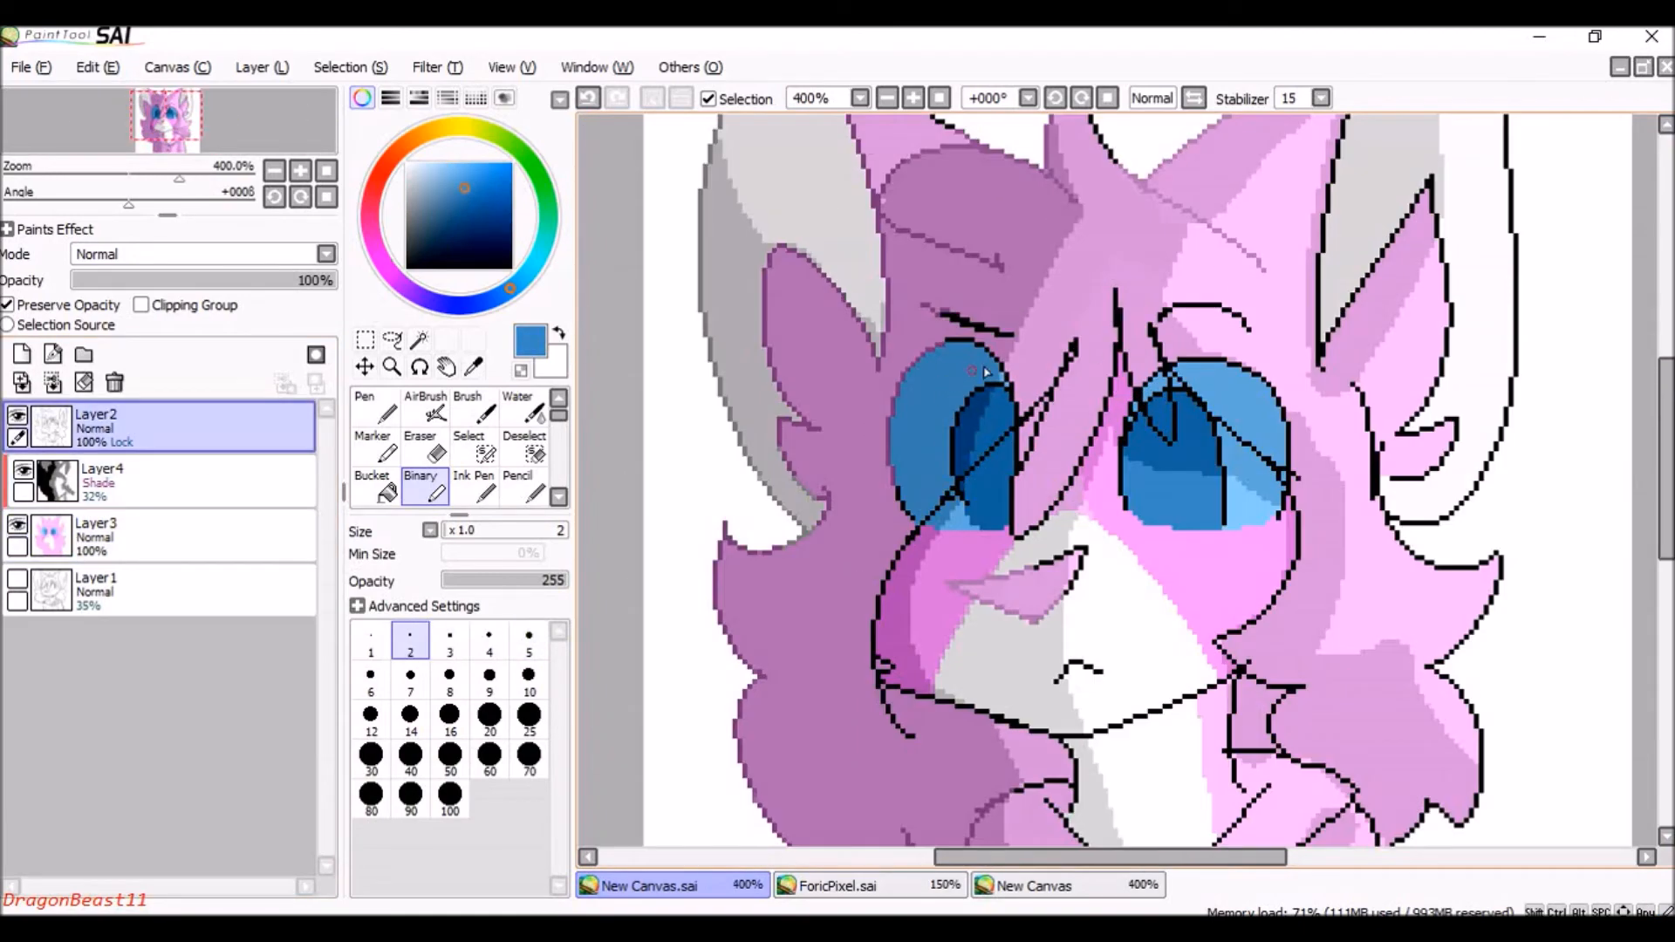
Examine the black pixel outlines around both eyes up close and from a distance, sampling the right eye's line colour.
scroll(1156, 367, up, 3)
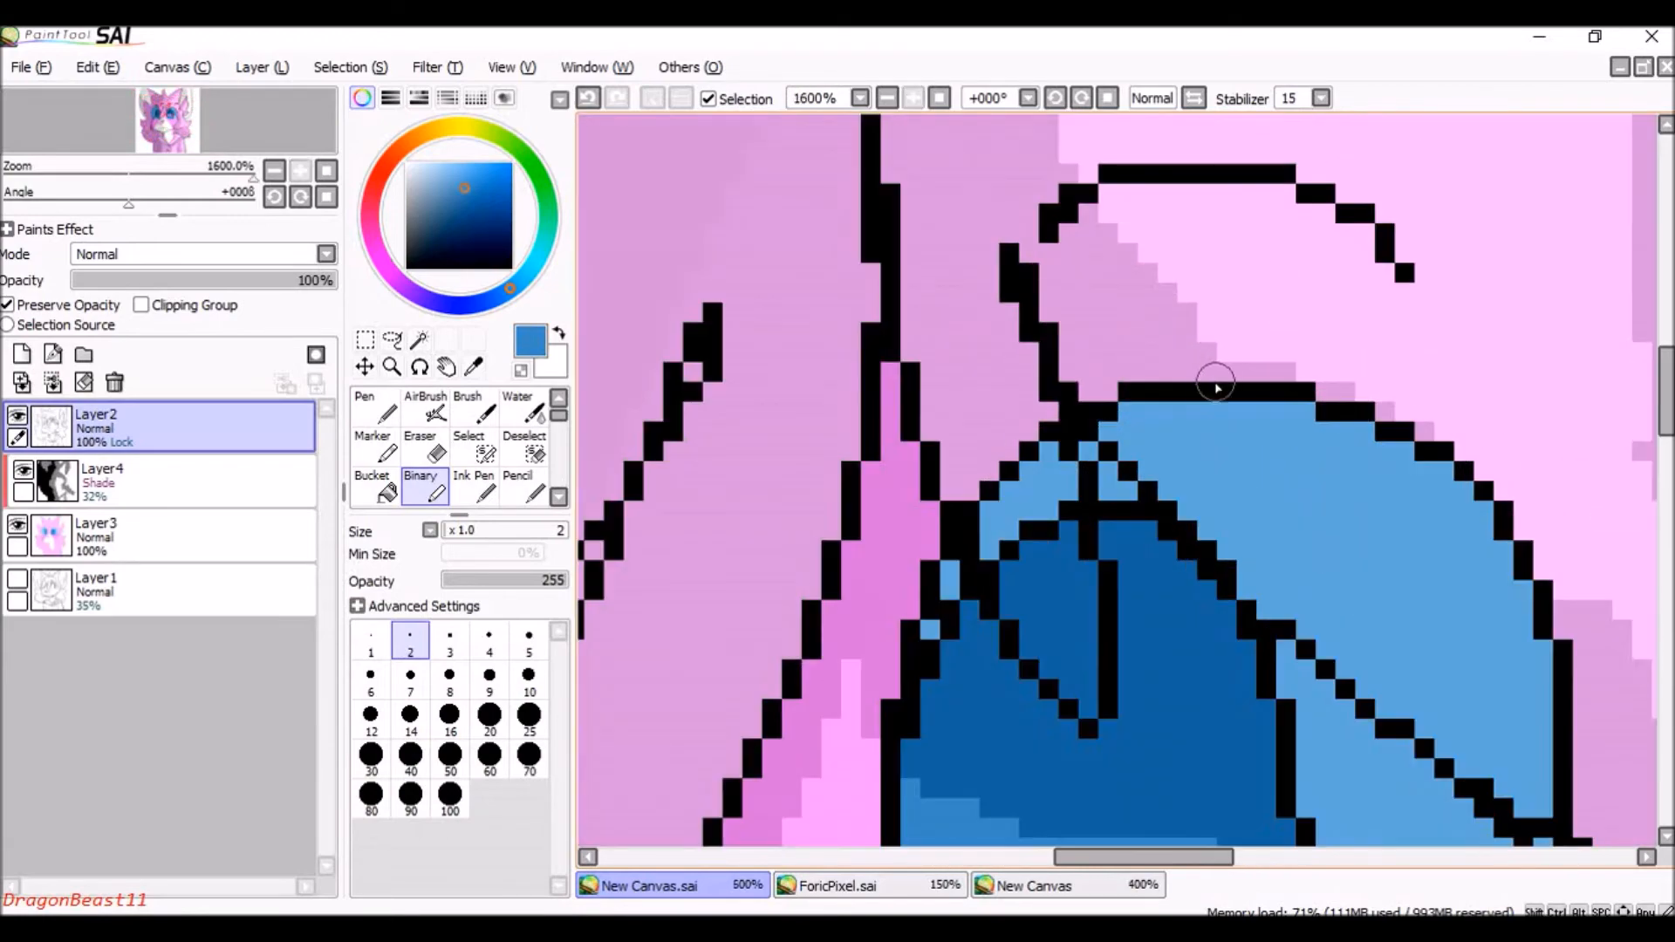
scroll(1204, 351, down, 6)
scroll(1200, 371, up, 5)
scroll(1178, 375, down, 4)
scroll(1141, 359, up, 6)
alt+click(1129, 357)
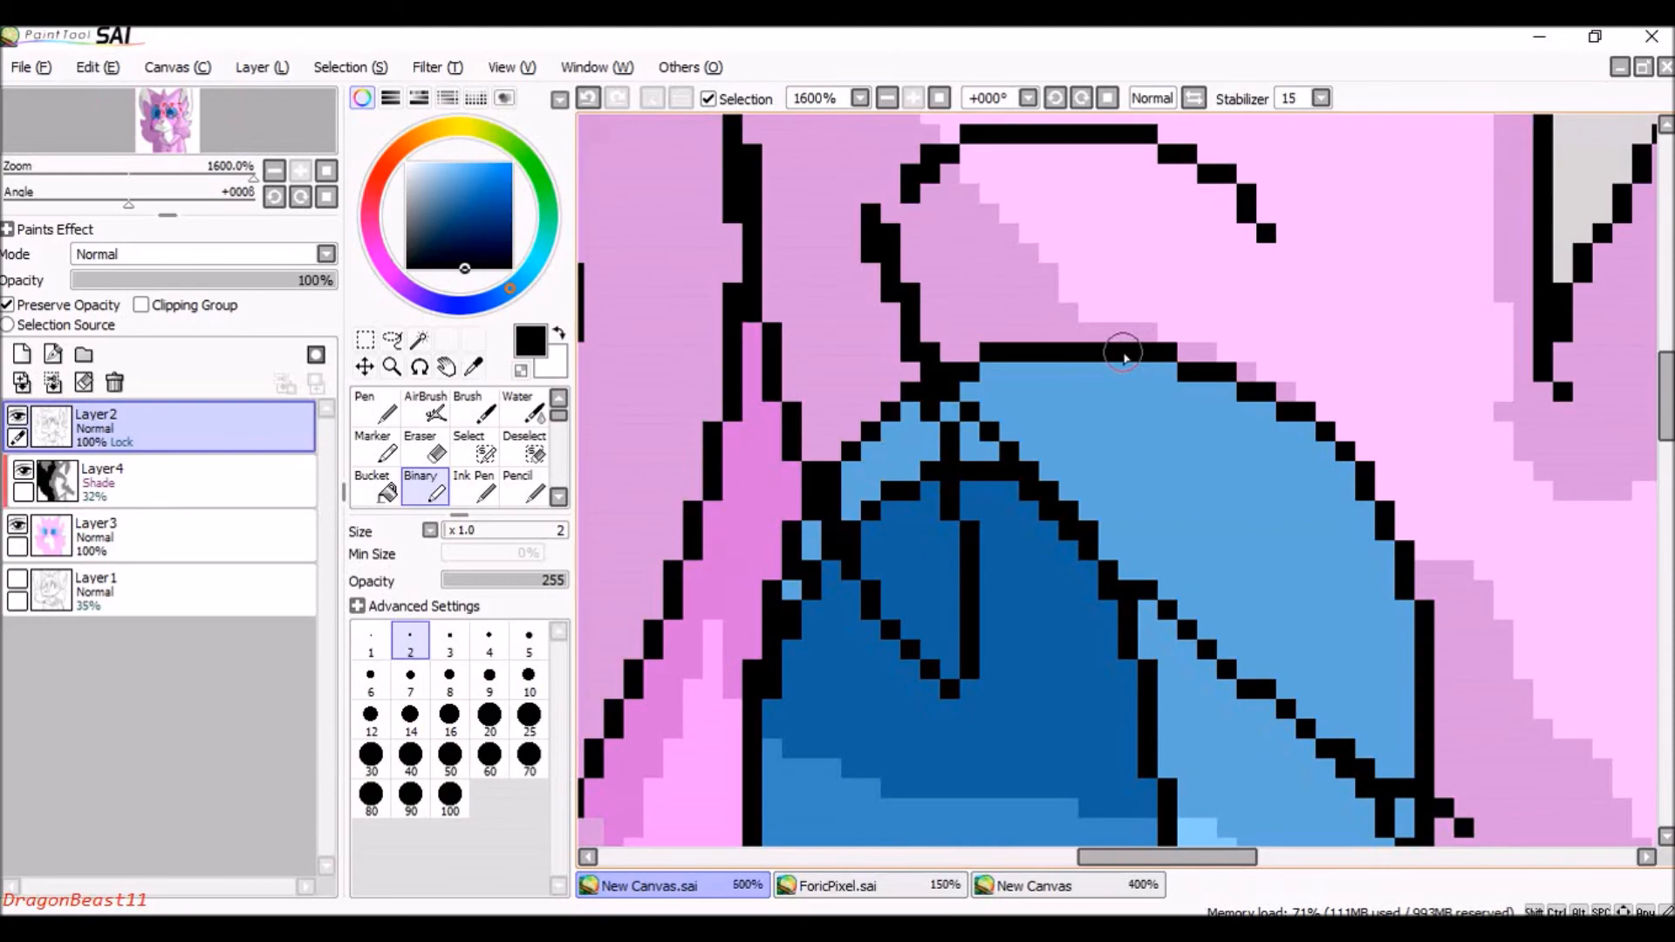
scroll(1126, 360, down, 1)
scroll(1077, 385, down, 1)
scroll(1082, 388, up, 2)
scroll(1095, 391, down, 5)
scroll(1045, 395, up, 5)
scroll(1069, 401, down, 6)
scroll(1077, 389, up, 5)
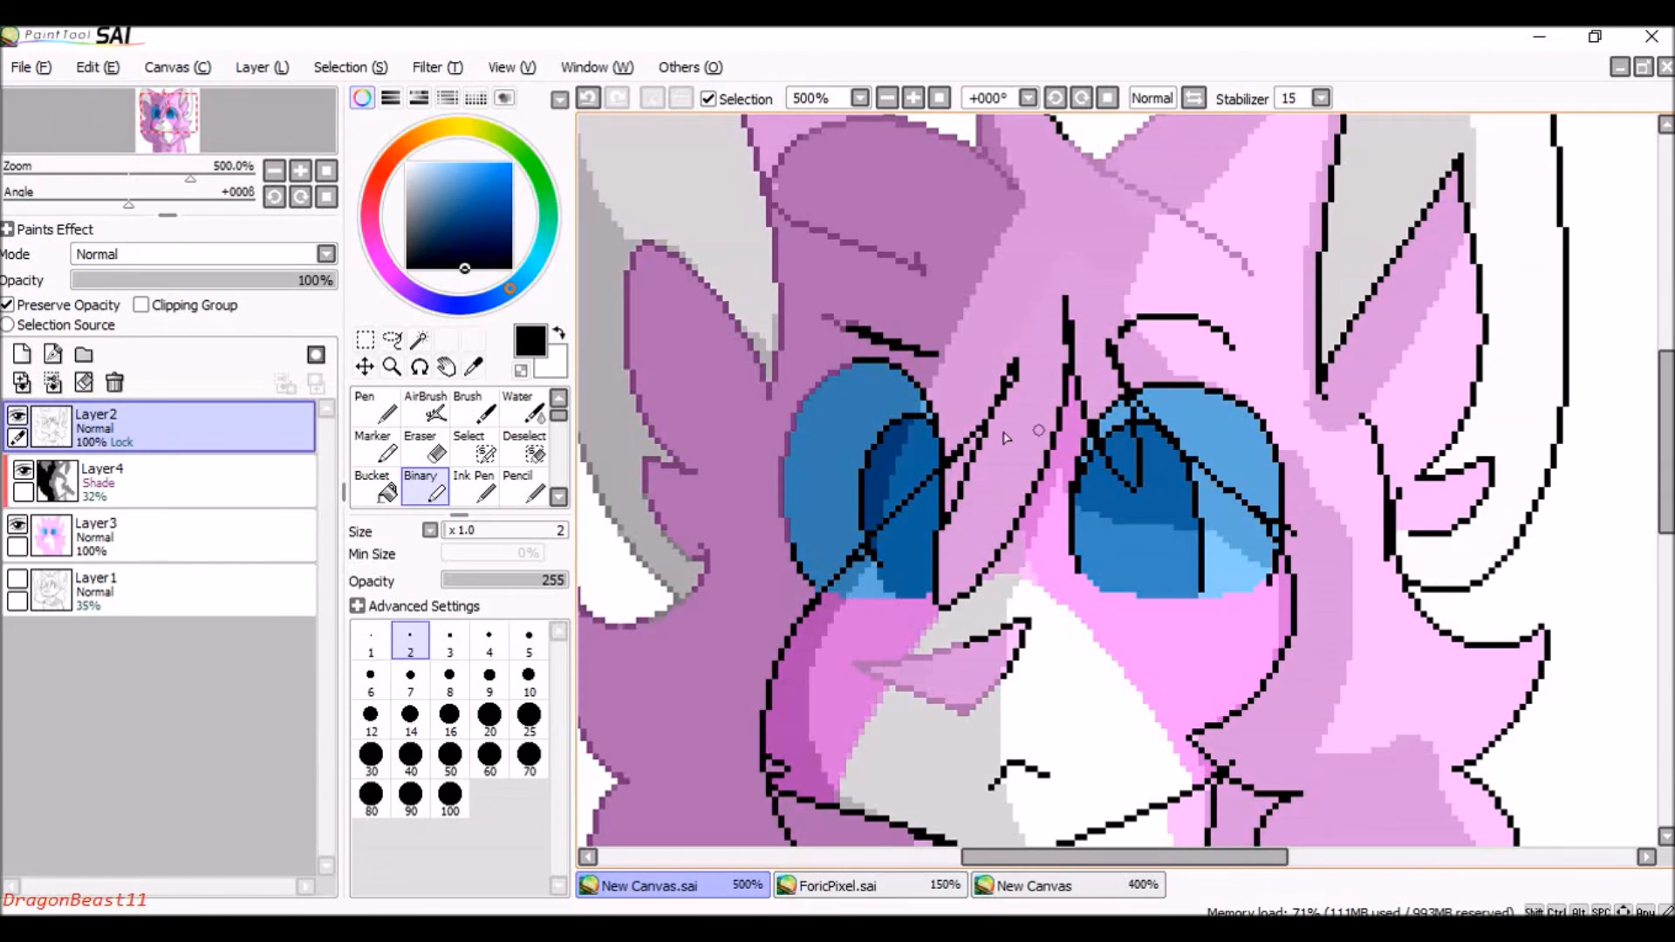
scroll(820, 517, down, 1)
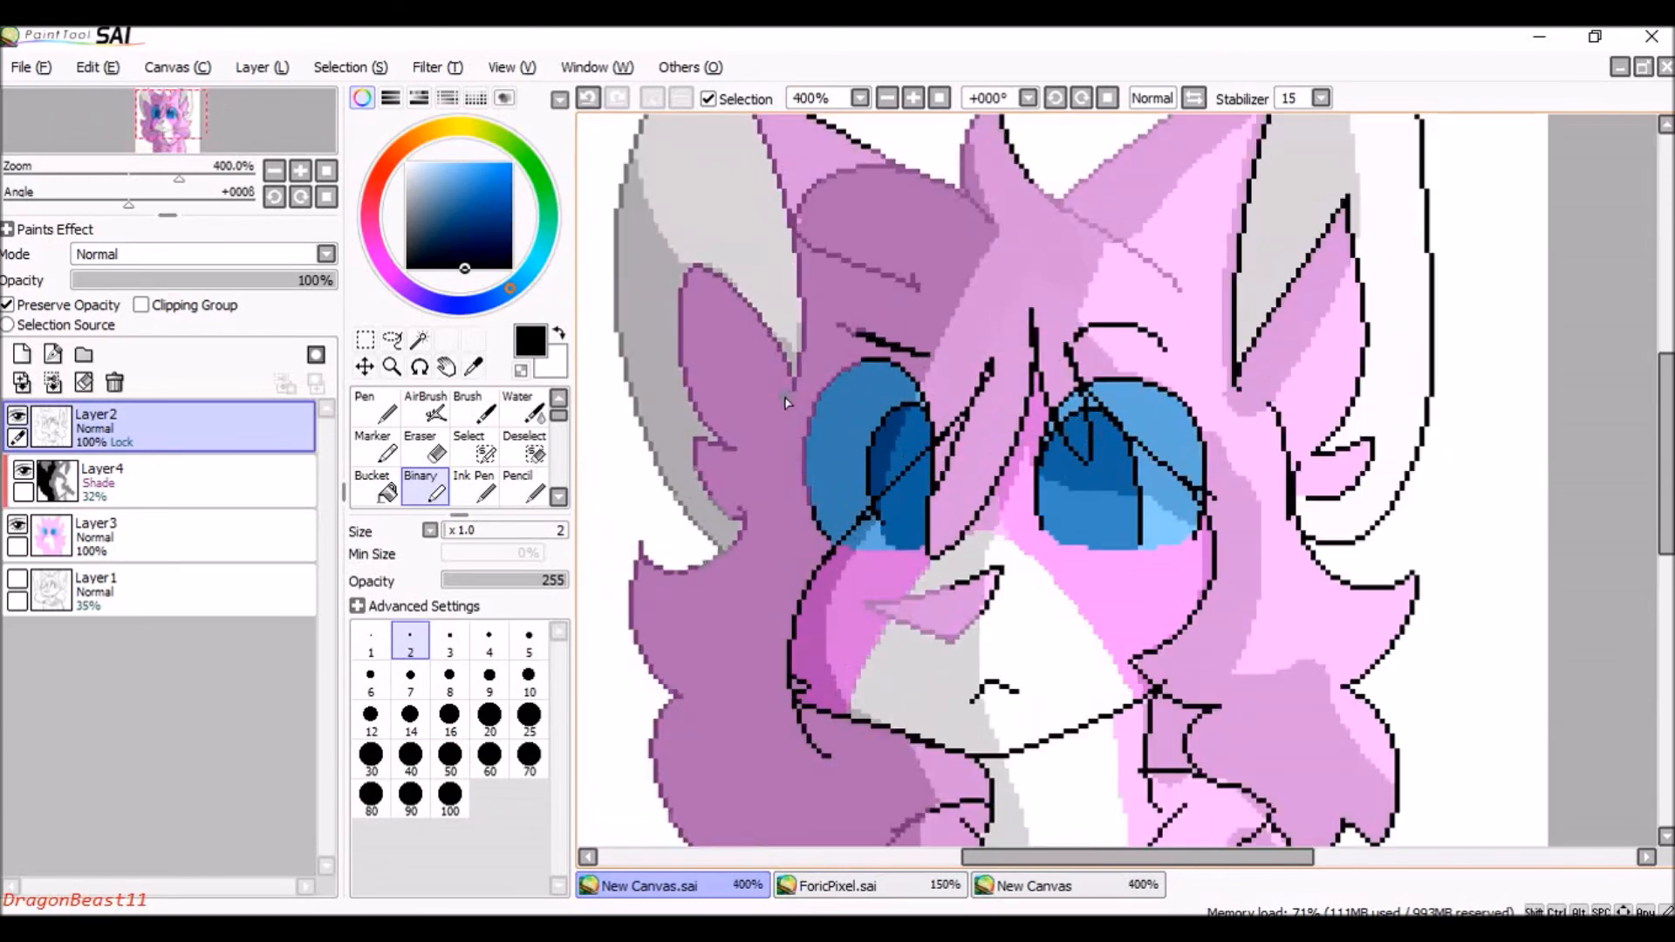
Set the Binary brush size to 6 and sample the shaded purple fur on the forehead.
key(bracketright)
key(bracketright)
key(bracketright)
key(bracketright)
key(bracketright)
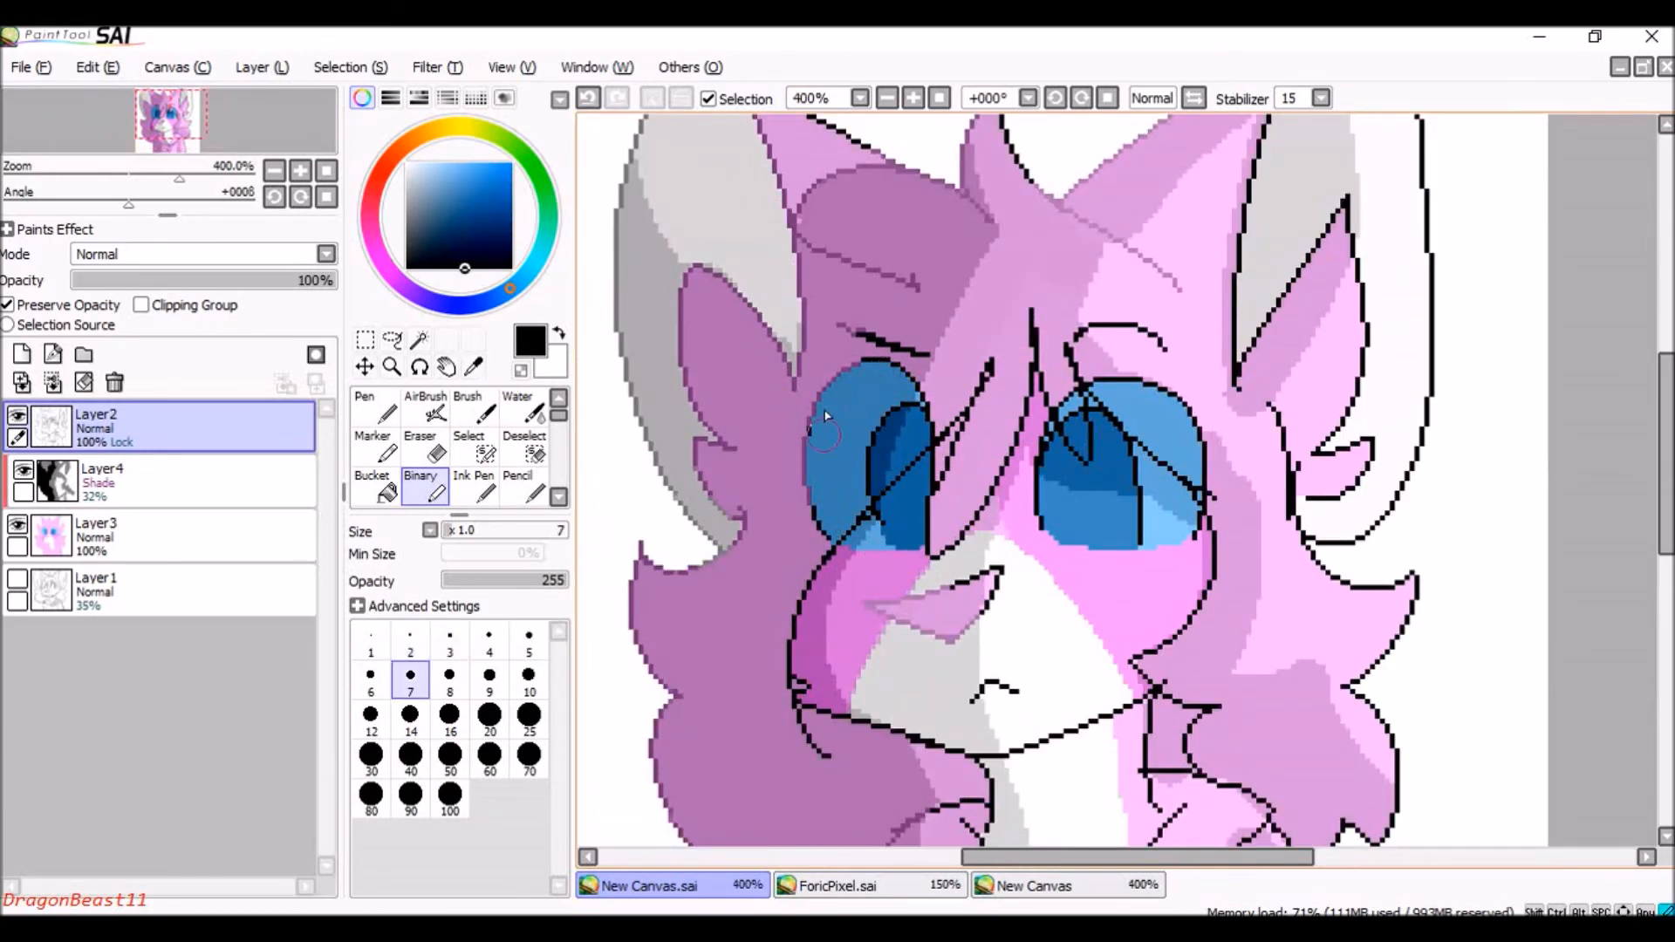
key(bracketleft)
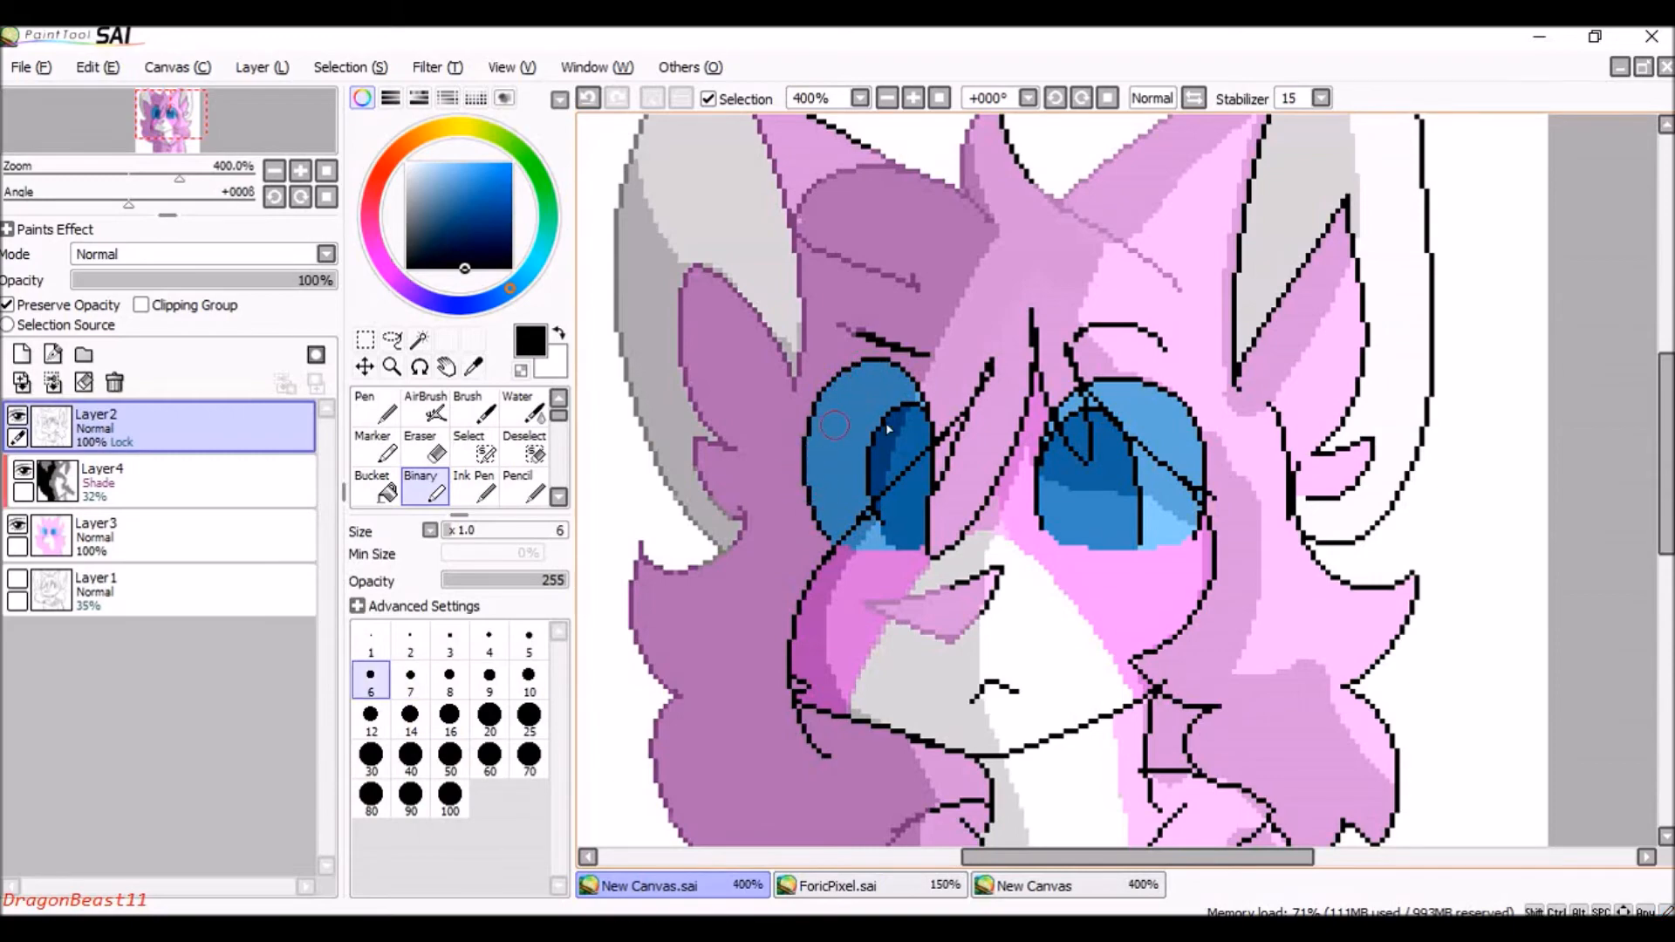
scroll(924, 246, down, 3)
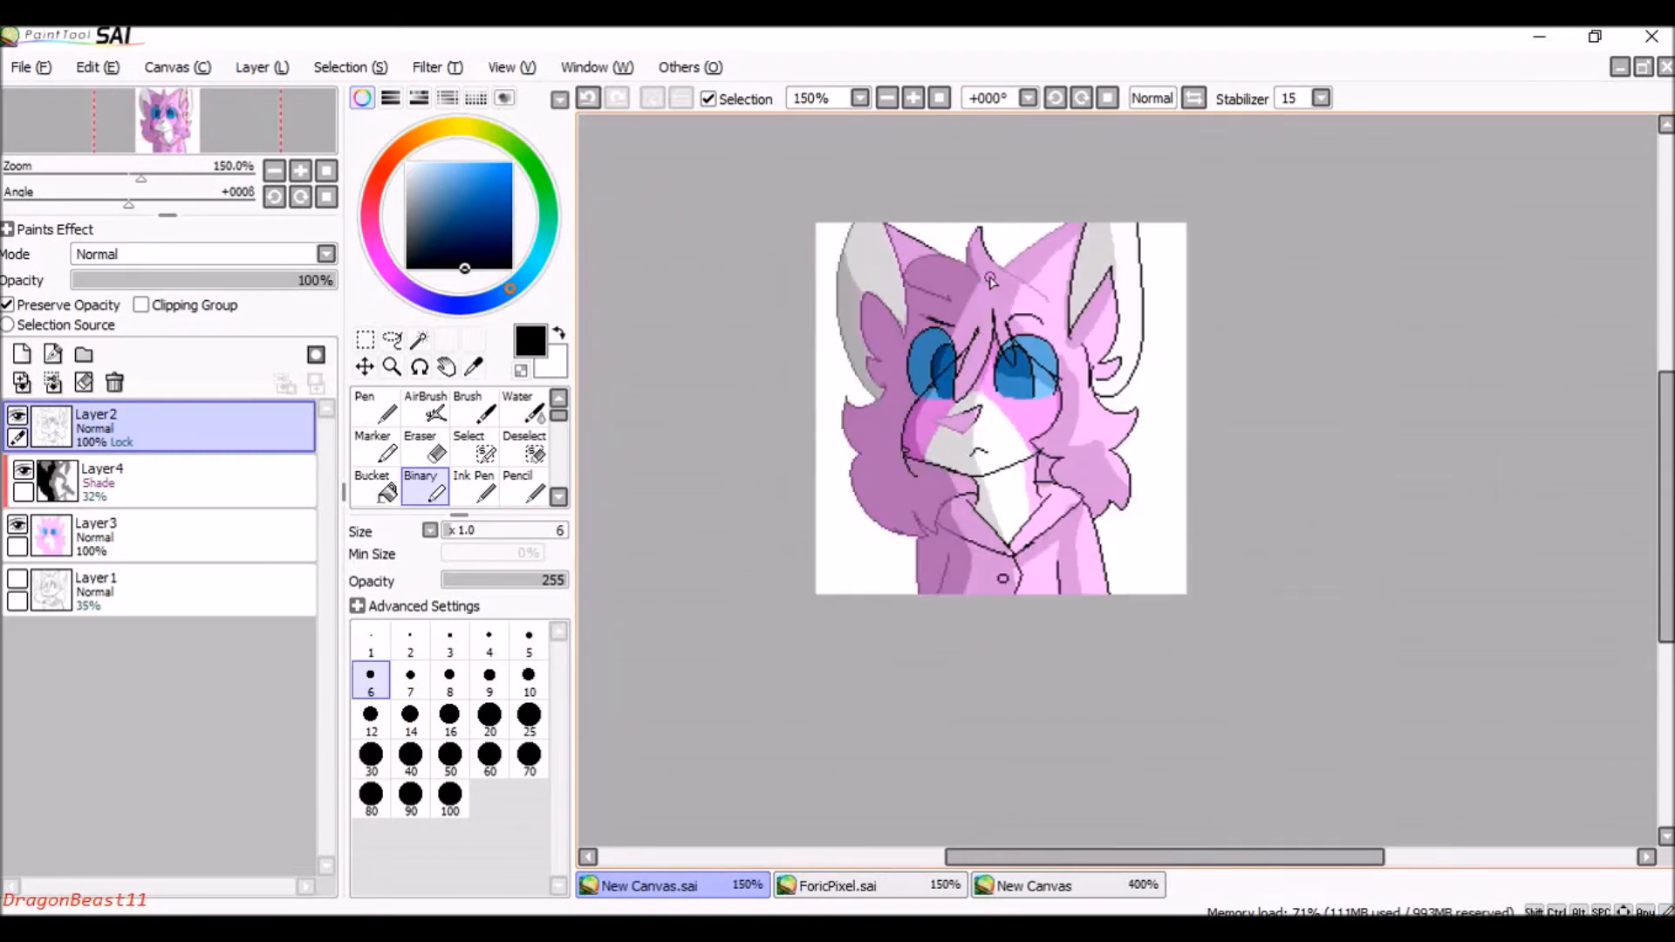
scroll(991, 280, up, 3)
scroll(1002, 269, down, 1)
alt+click(921, 292)
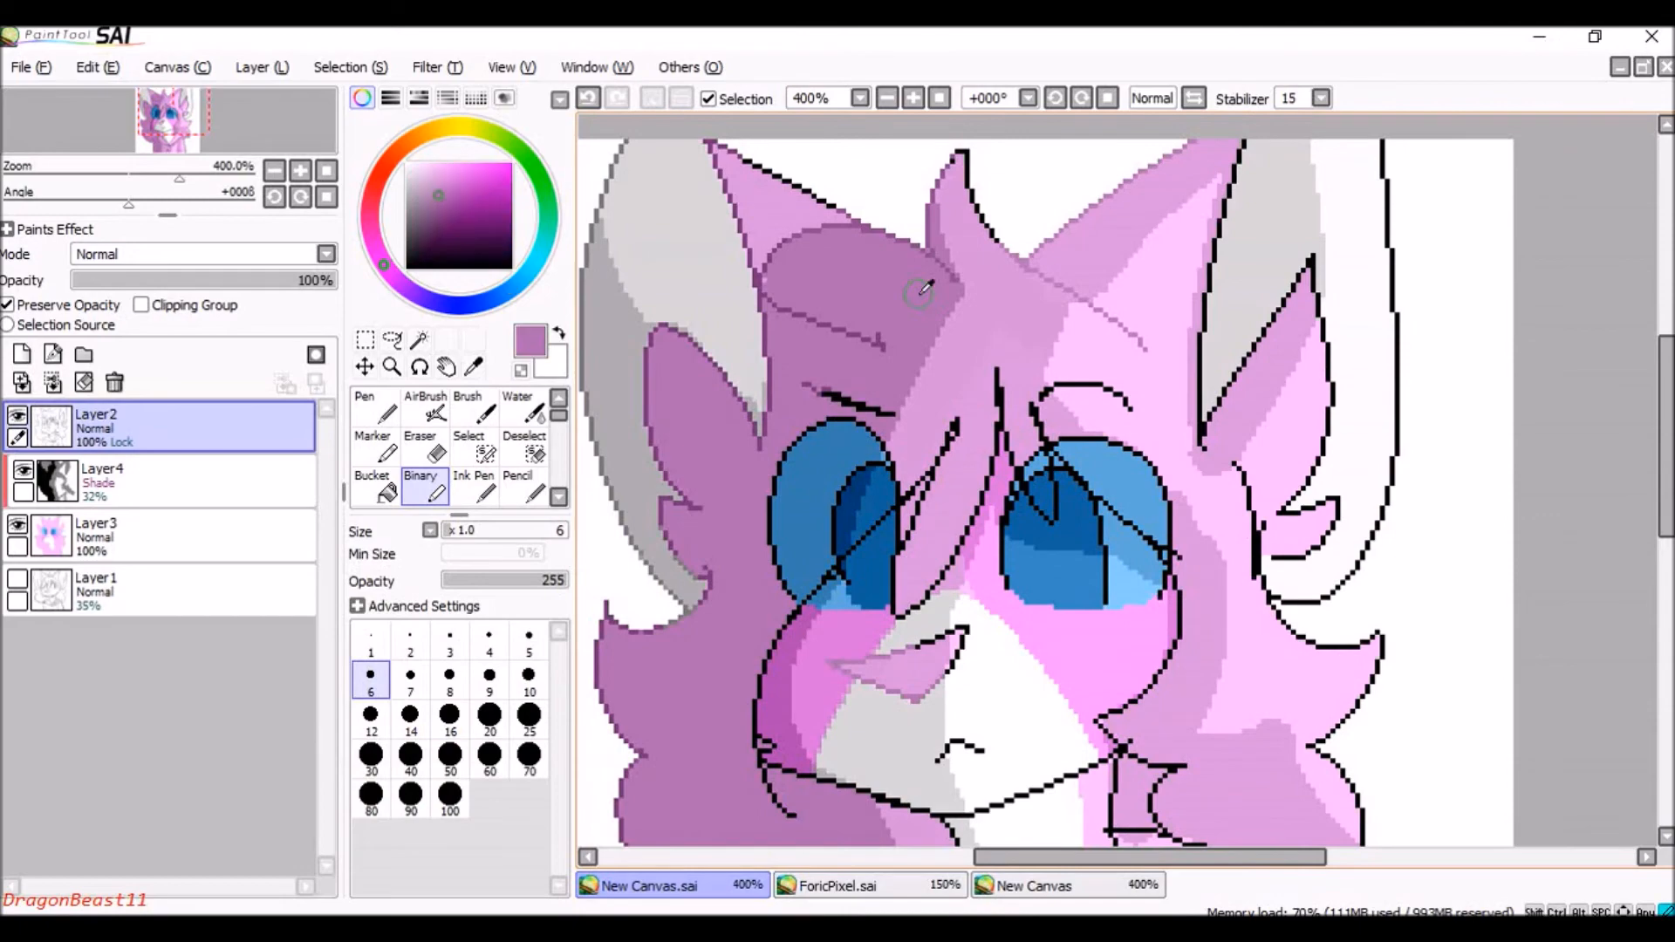
Try recolouring the right eye's outline with blue sampled from its pupil, and undo the stroke.
scroll(984, 296, down, 1)
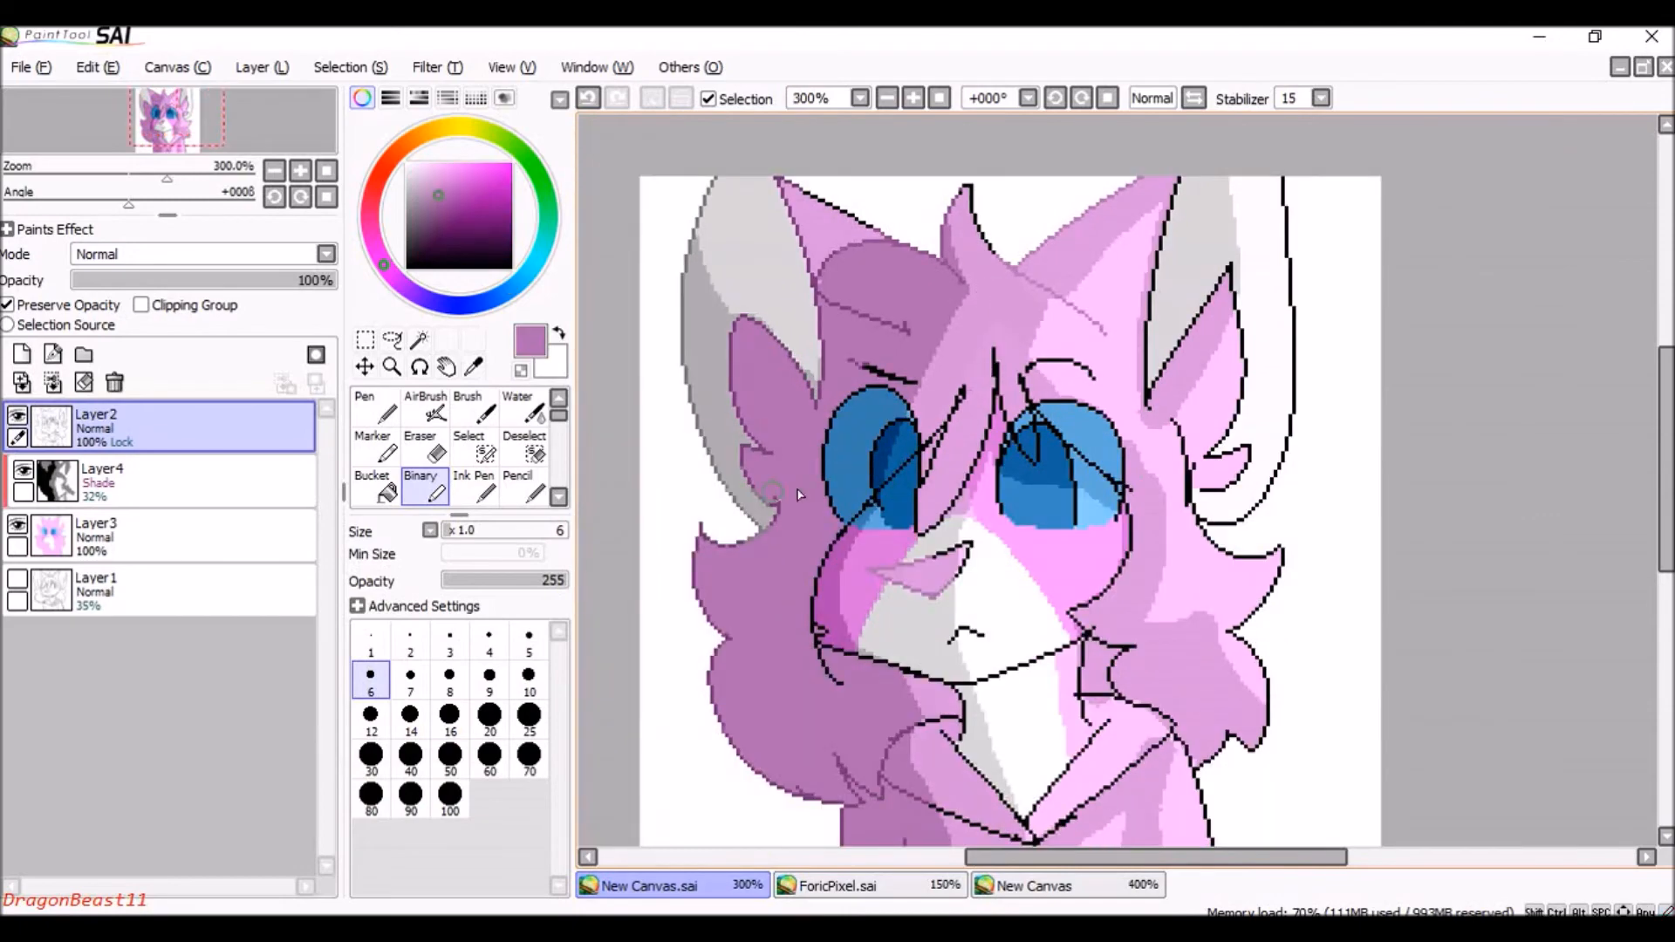
scroll(799, 495, up, 1)
scroll(947, 371, down, 3)
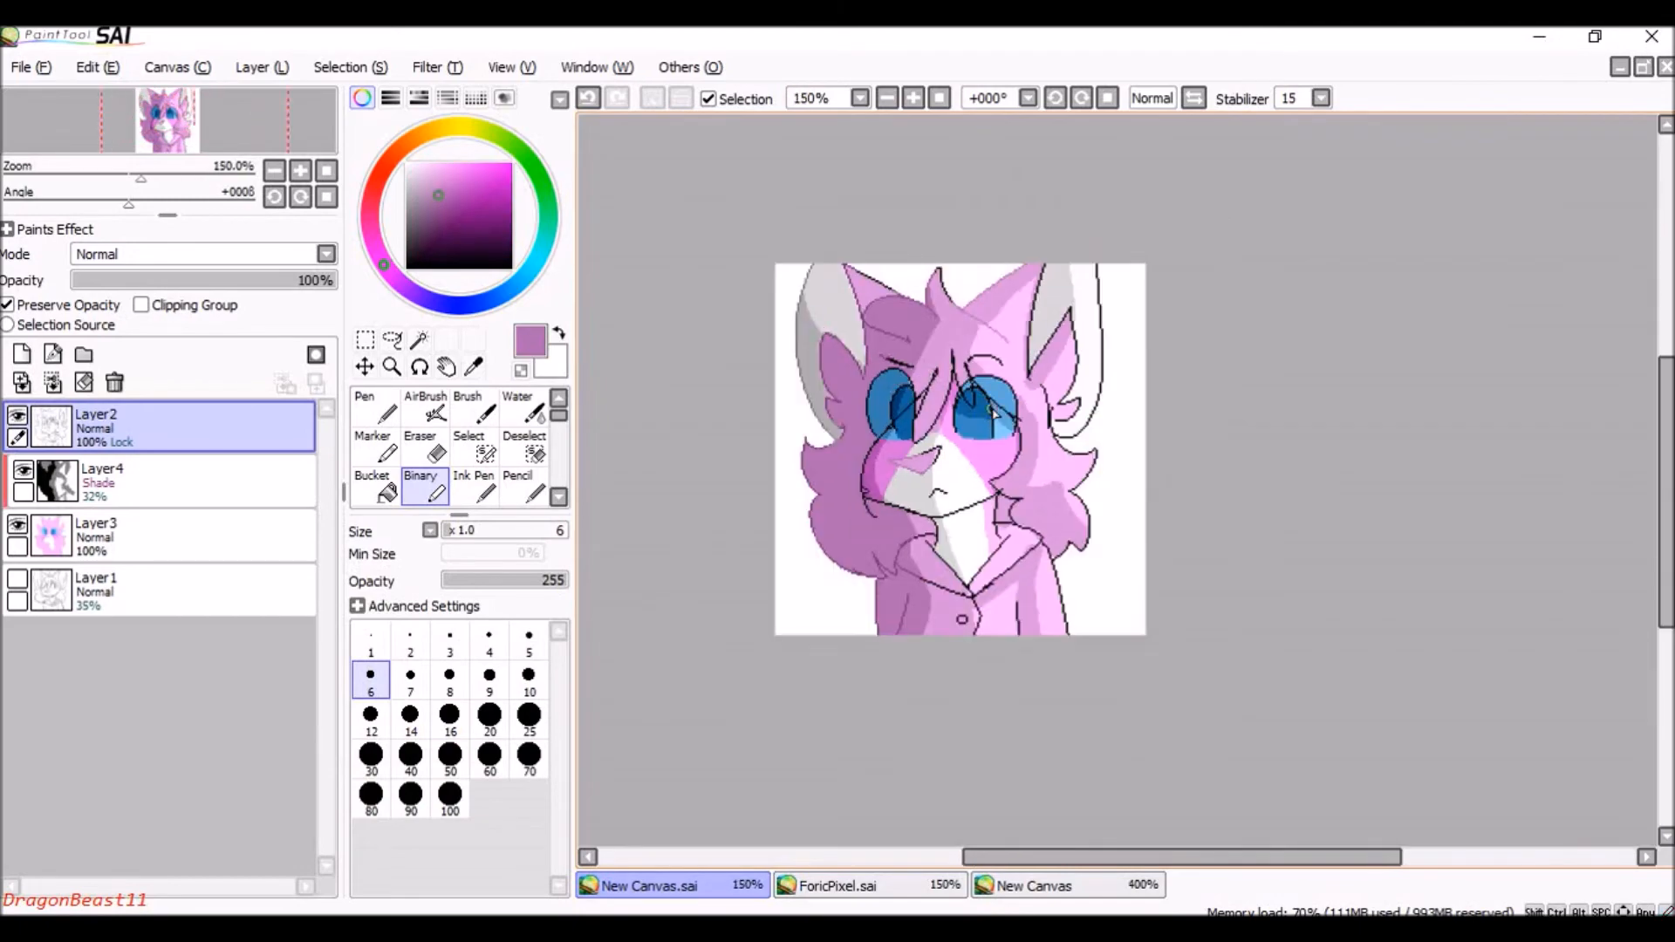
scroll(986, 417, up, 1)
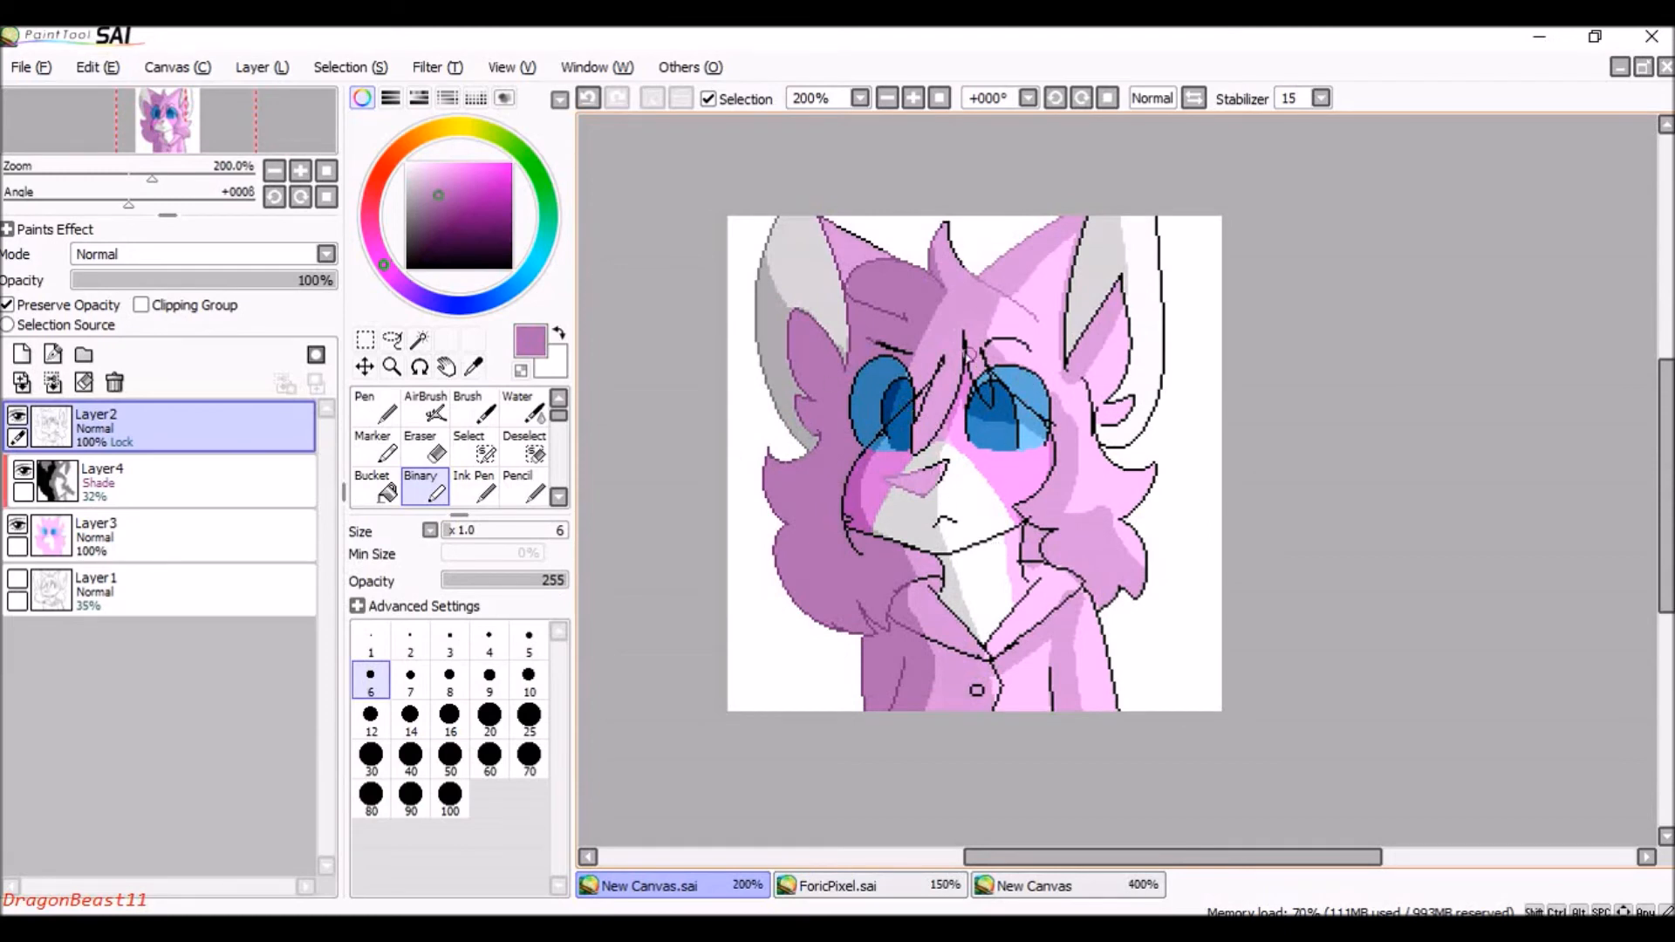
scroll(938, 362, up, 2)
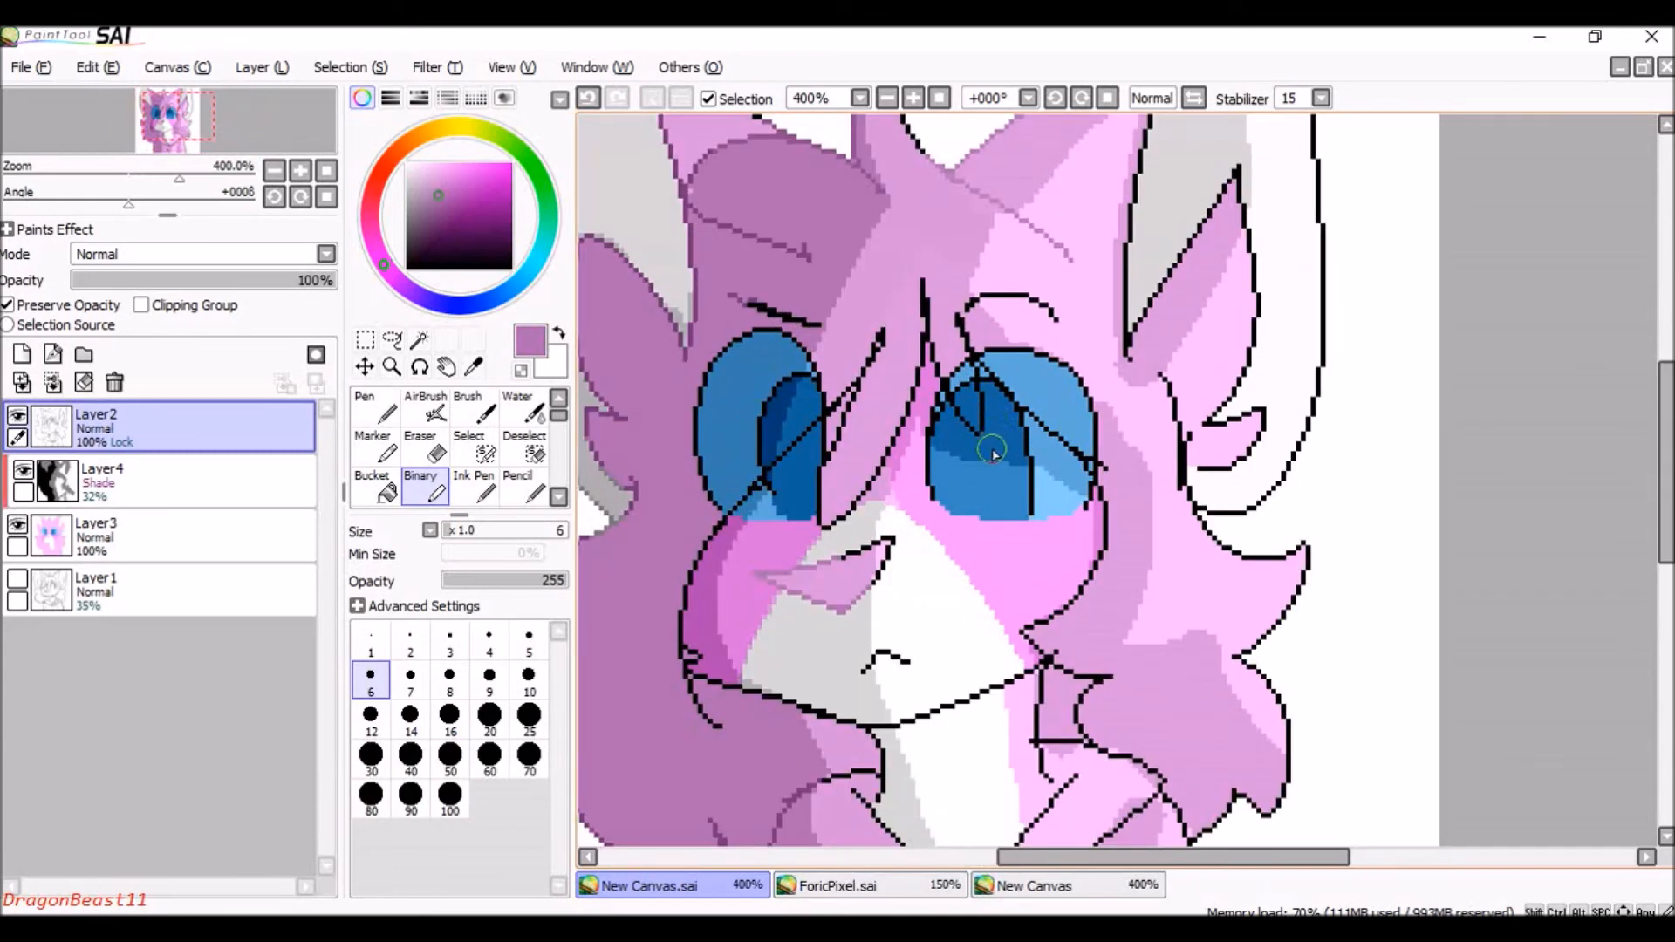
alt+click(996, 431)
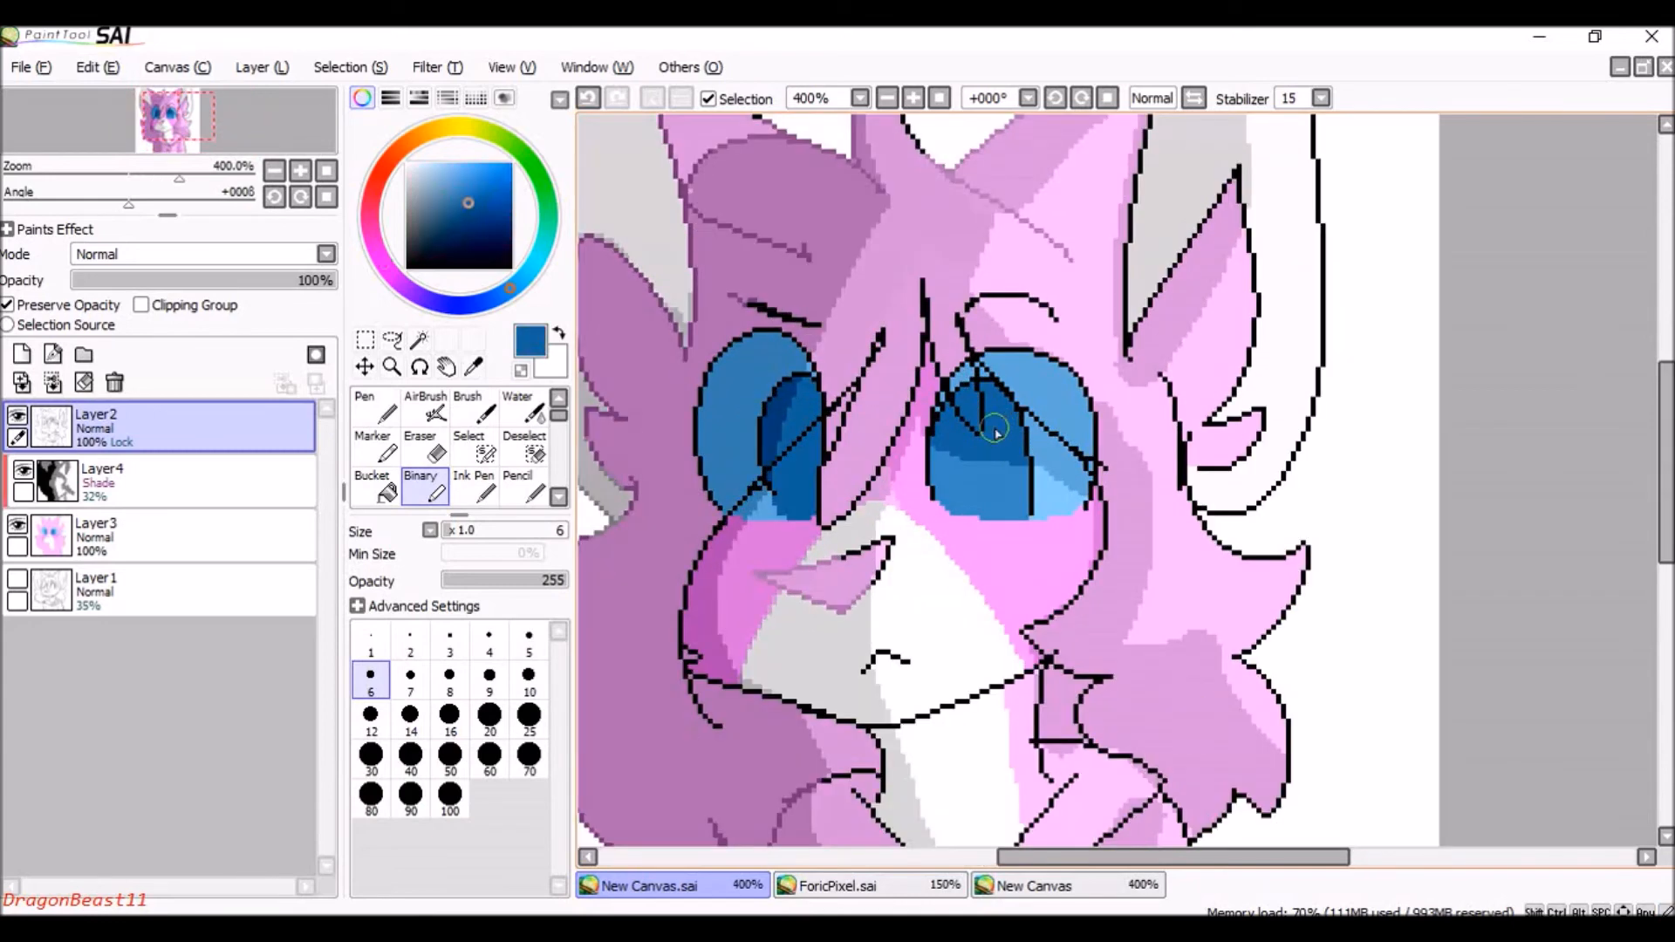
mouse_move(986, 351)
mouse_down()
mouse_move(1082, 380)
mouse_move(1093, 486)
mouse_move(932, 499)
mouse_move(1033, 509)
mouse_up()
key(ctrl+z)
Recolour the outlines of both eyes on Layer2 with a darker blue using the Binary brush at size 6.
alt+click(977, 359)
drag(818, 377, 764, 489)
drag(817, 360, 729, 513)
scroll(877, 373, down, 4)
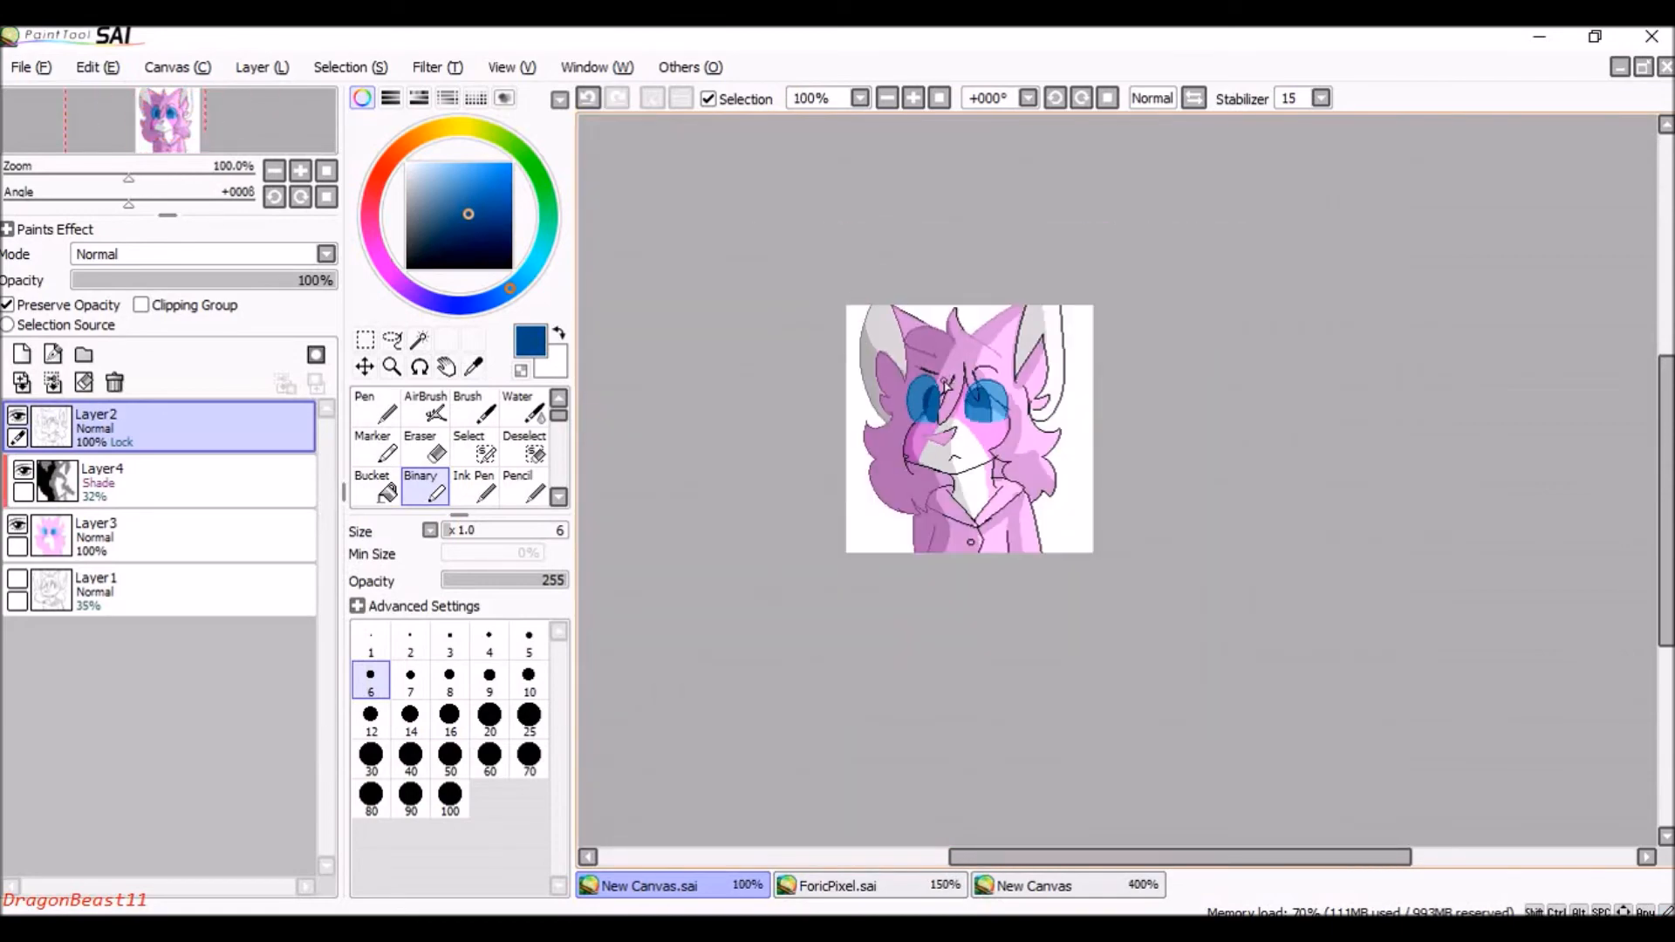
scroll(947, 388, up, 2)
scroll(964, 430, up, 1)
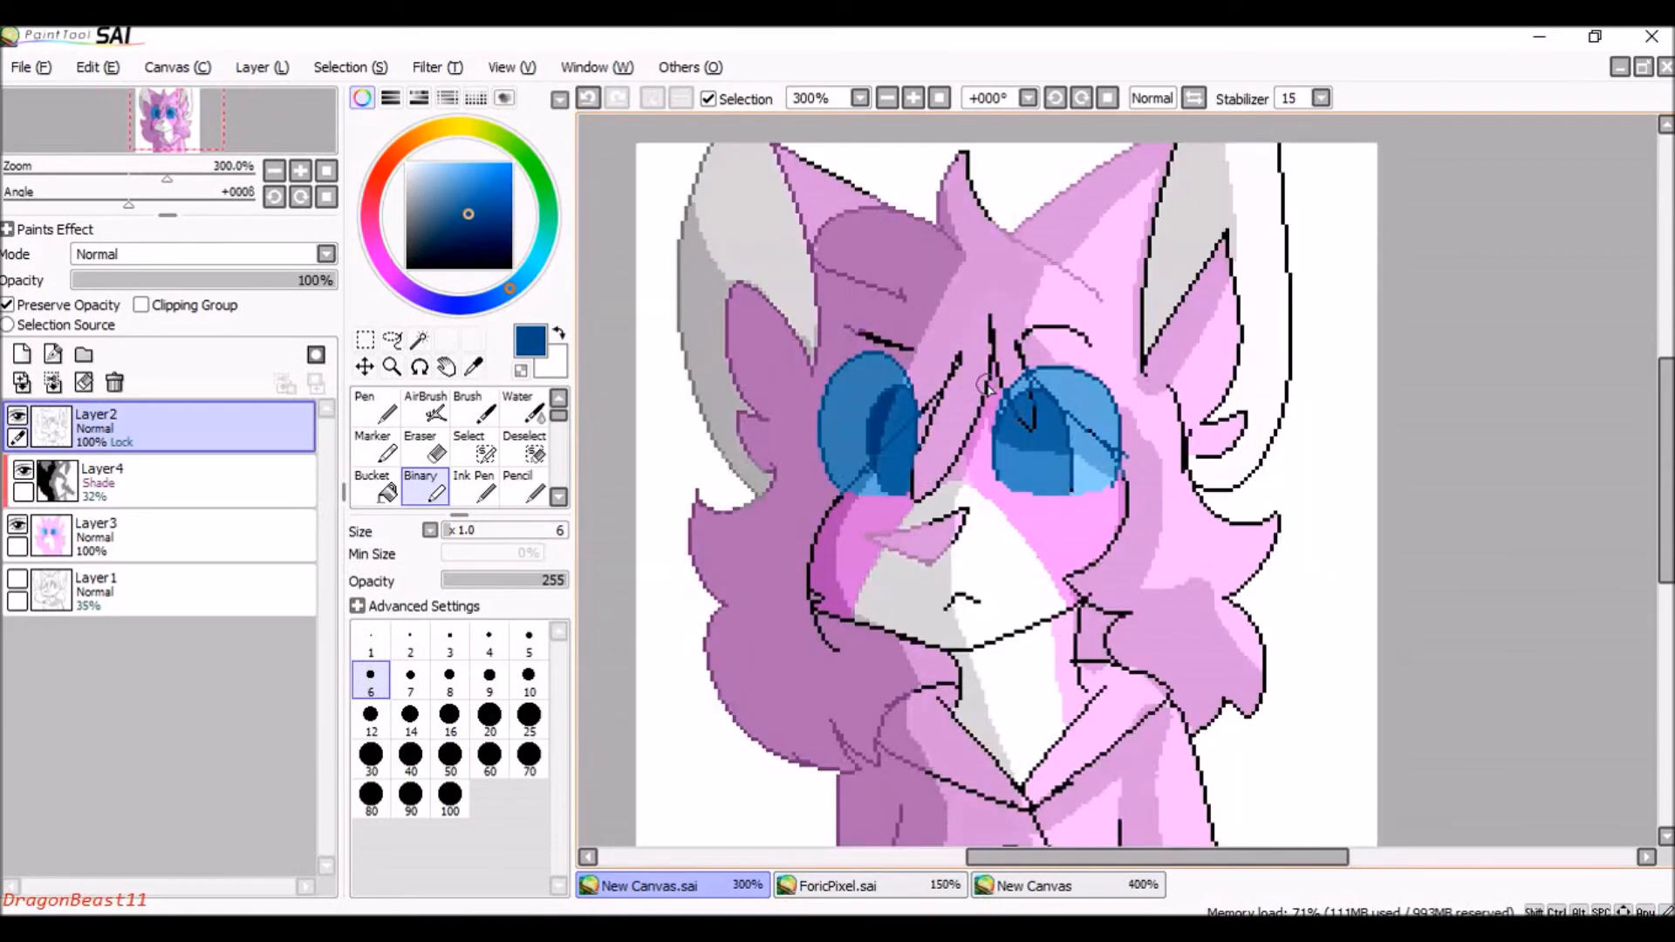
scroll(986, 389, up, 1)
scroll(1066, 400, down, 3)
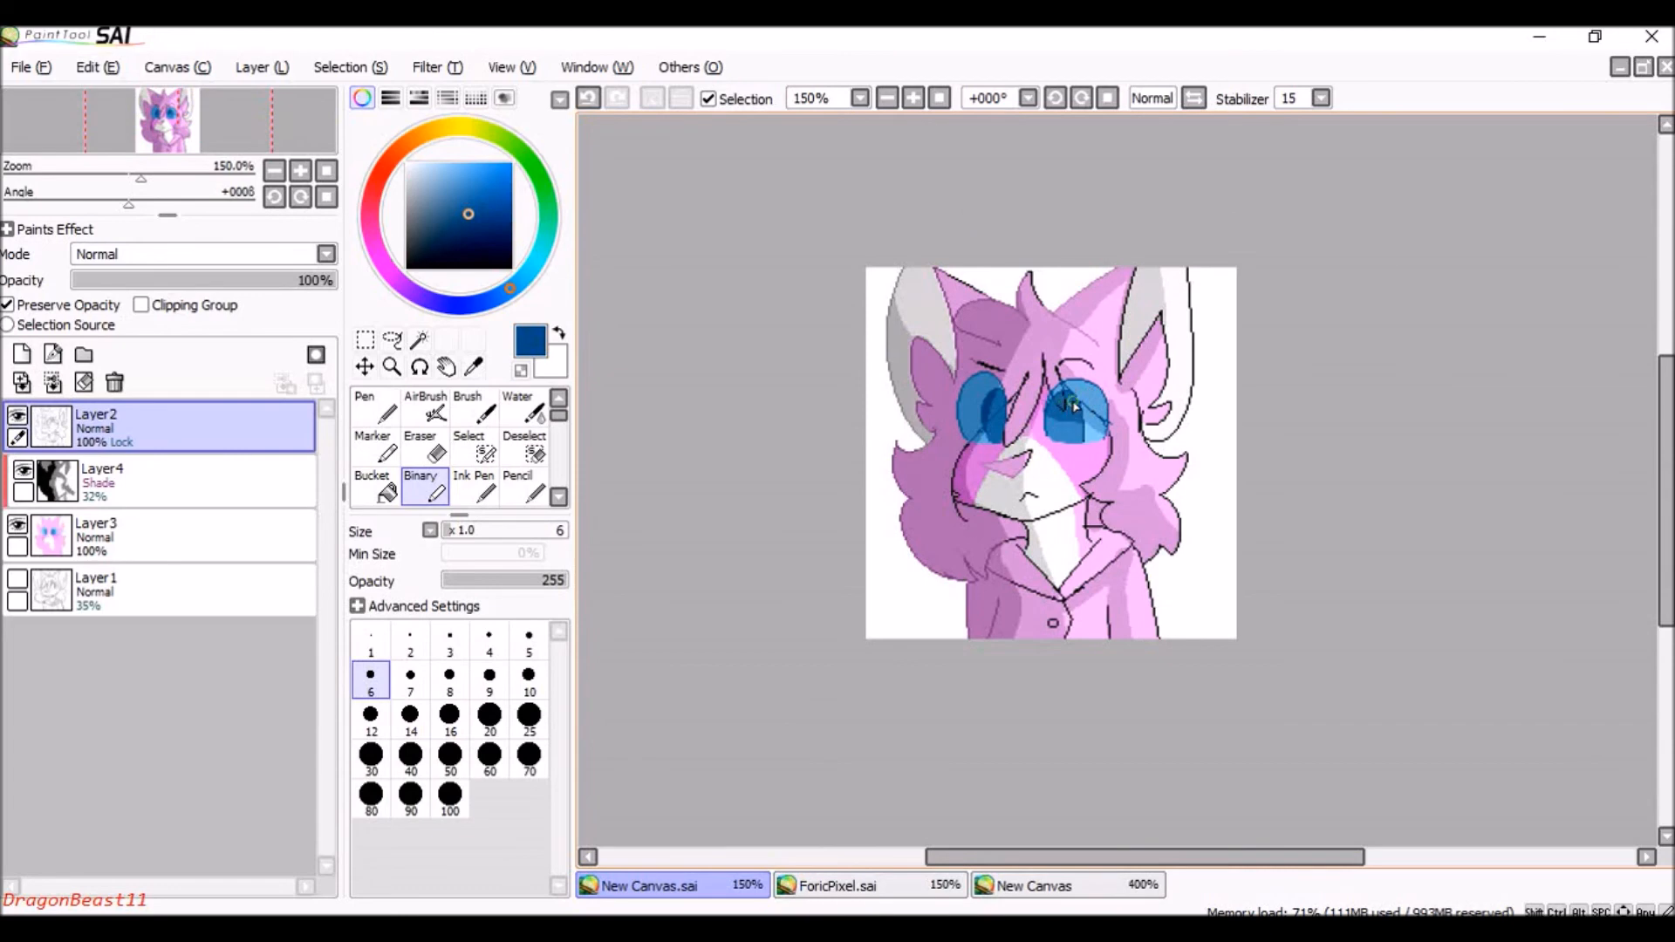
scroll(1073, 410, up, 3)
Pick black and repaint the outlines of both eyes and pupils on Layer2 at brush size 6.
drag(491, 246, 176, 358)
scroll(796, 397, down, 1)
scroll(776, 377, up, 2)
mouse_move(804, 541)
mouse_down()
mouse_move(794, 362)
mouse_move(886, 323)
mouse_move(925, 379)
mouse_move(890, 457)
mouse_move(859, 410)
mouse_move(899, 524)
mouse_move(833, 481)
mouse_up()
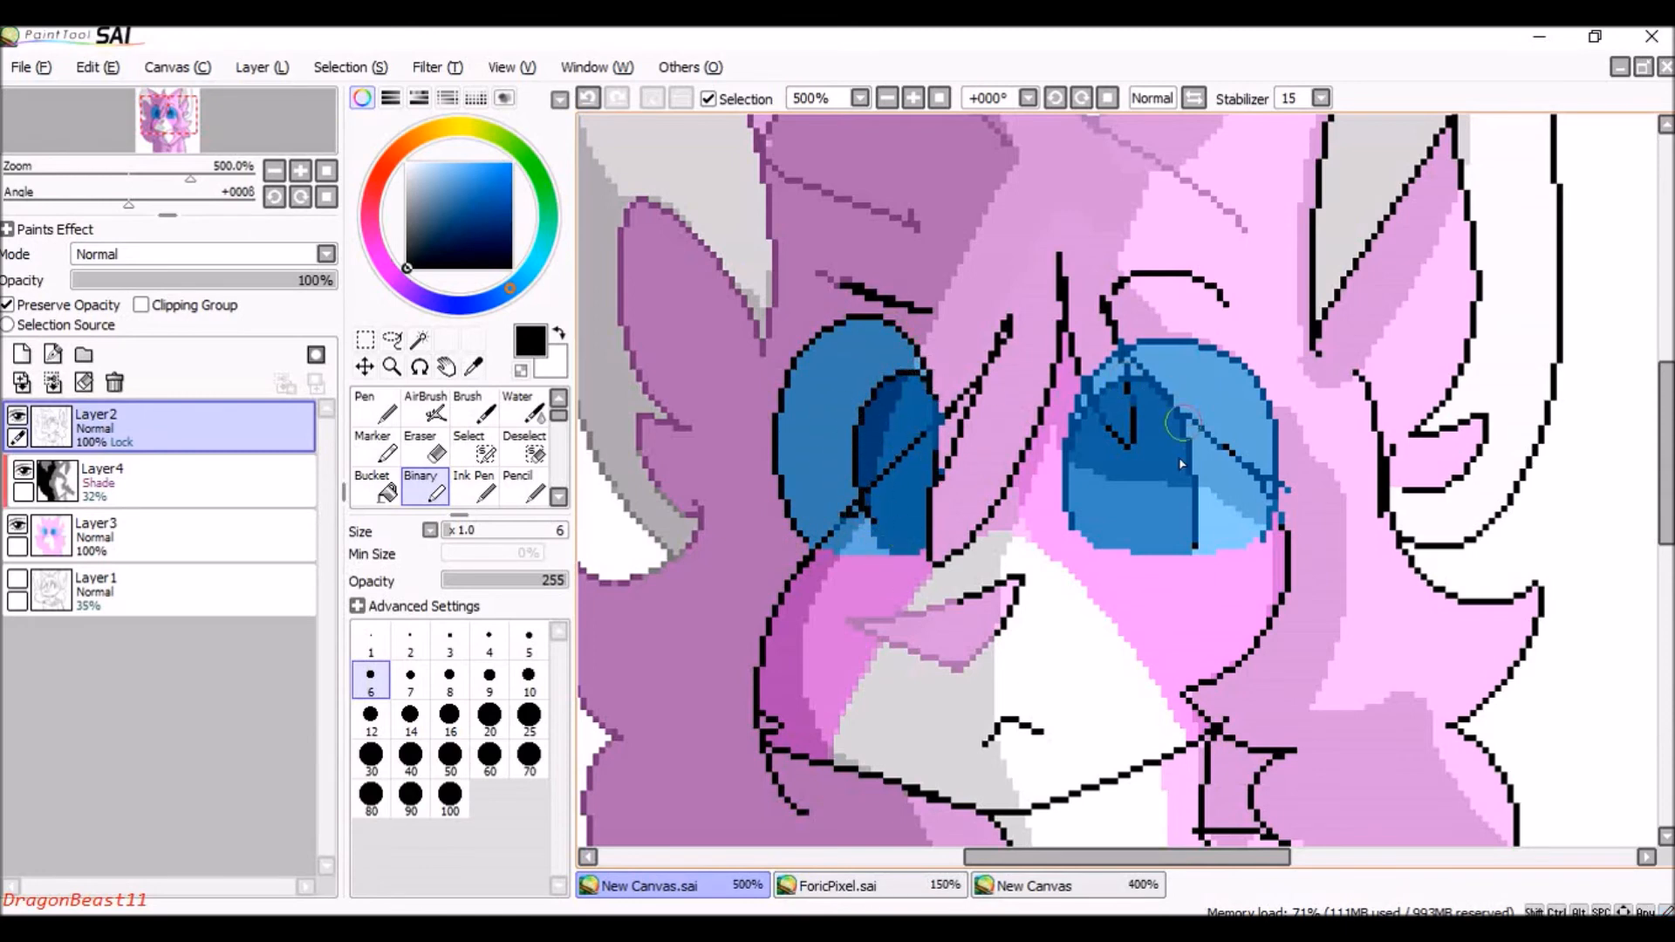
drag(1082, 374, 1066, 541)
mouse_move(1193, 524)
mouse_down()
mouse_move(1191, 402)
mouse_move(1138, 342)
mouse_move(1082, 390)
mouse_up()
drag(1237, 358, 1265, 539)
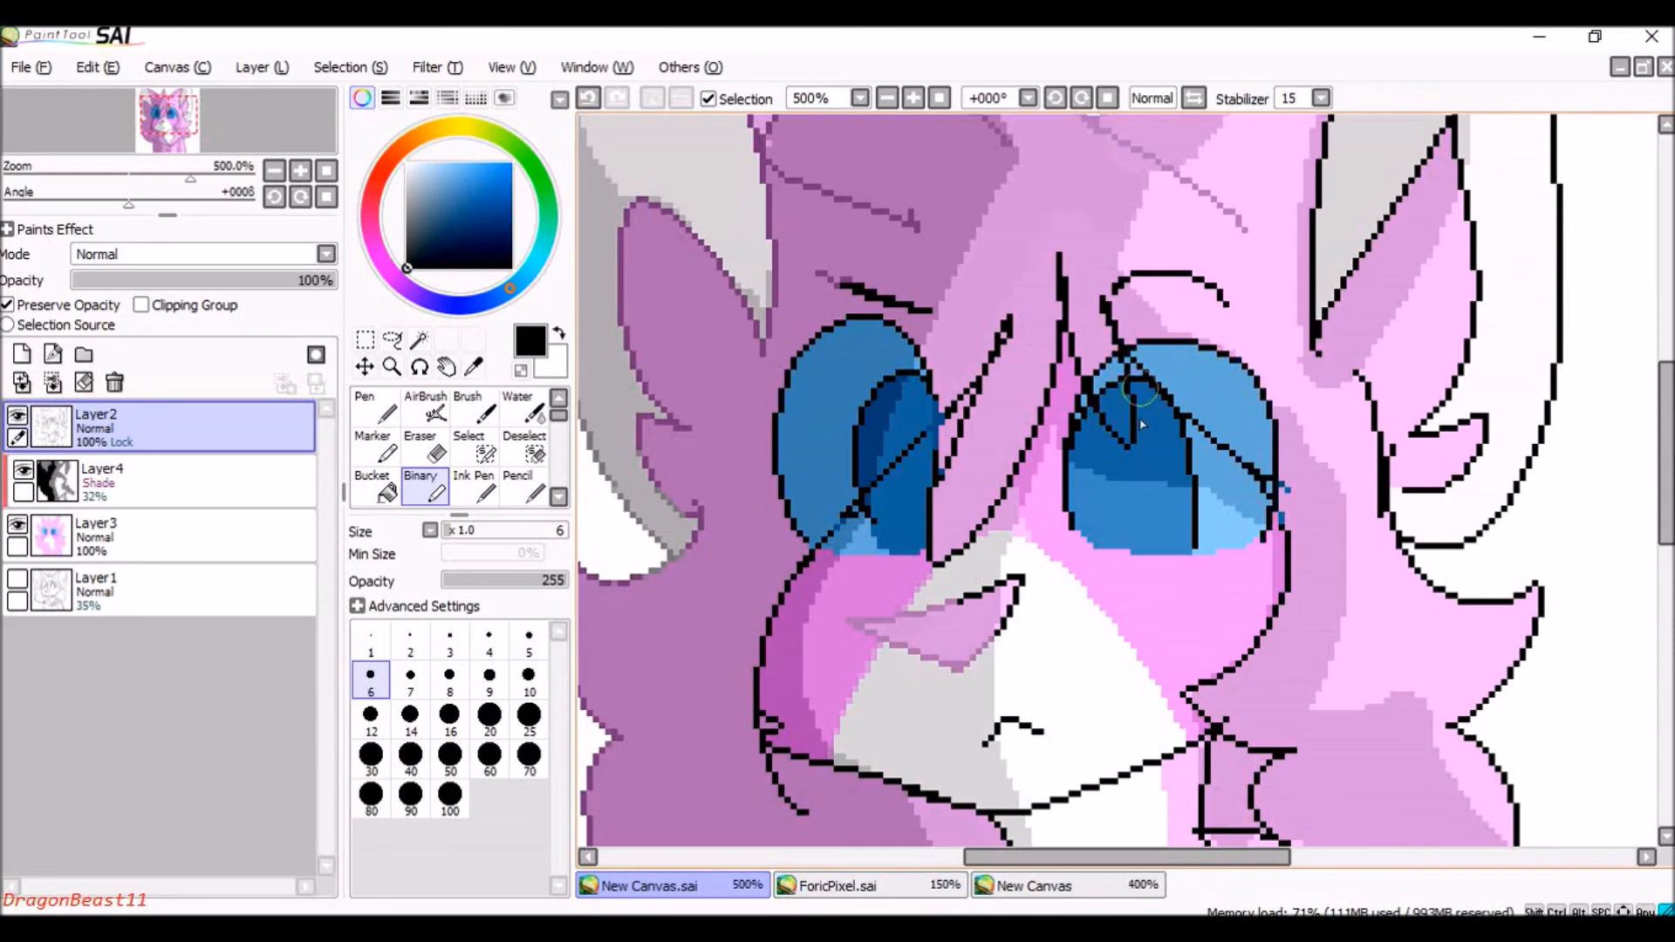
scroll(973, 408, down, 3)
scroll(988, 403, up, 8)
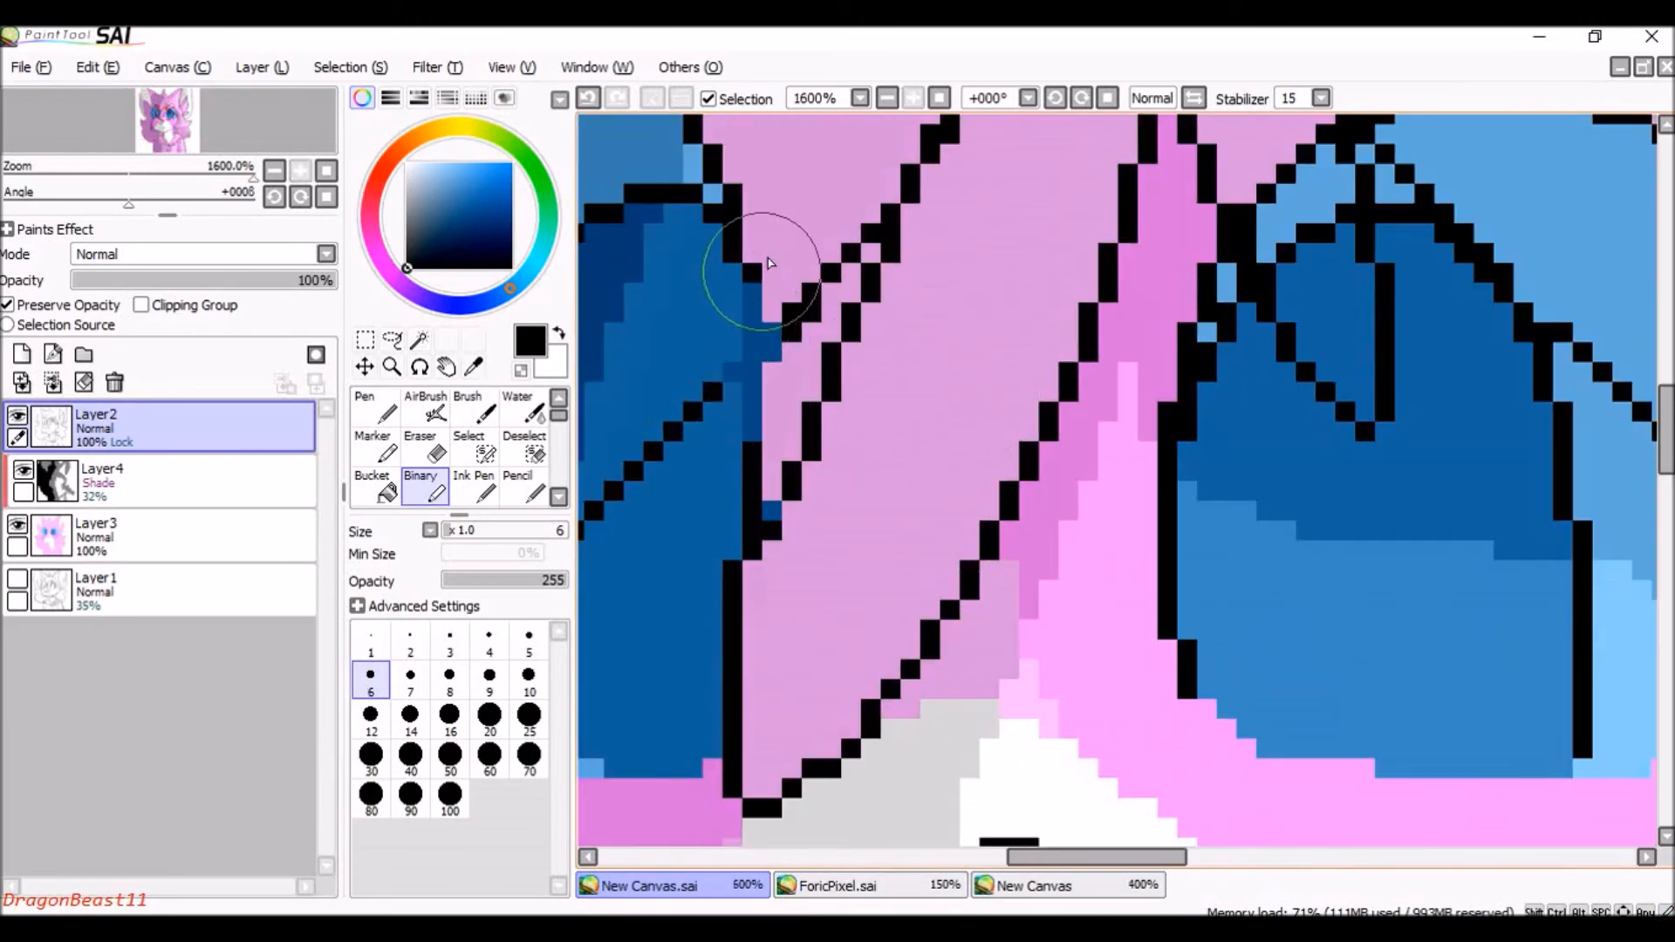
Repaint the left eyebrow's line black on Layer2.
scroll(842, 479, down, 7)
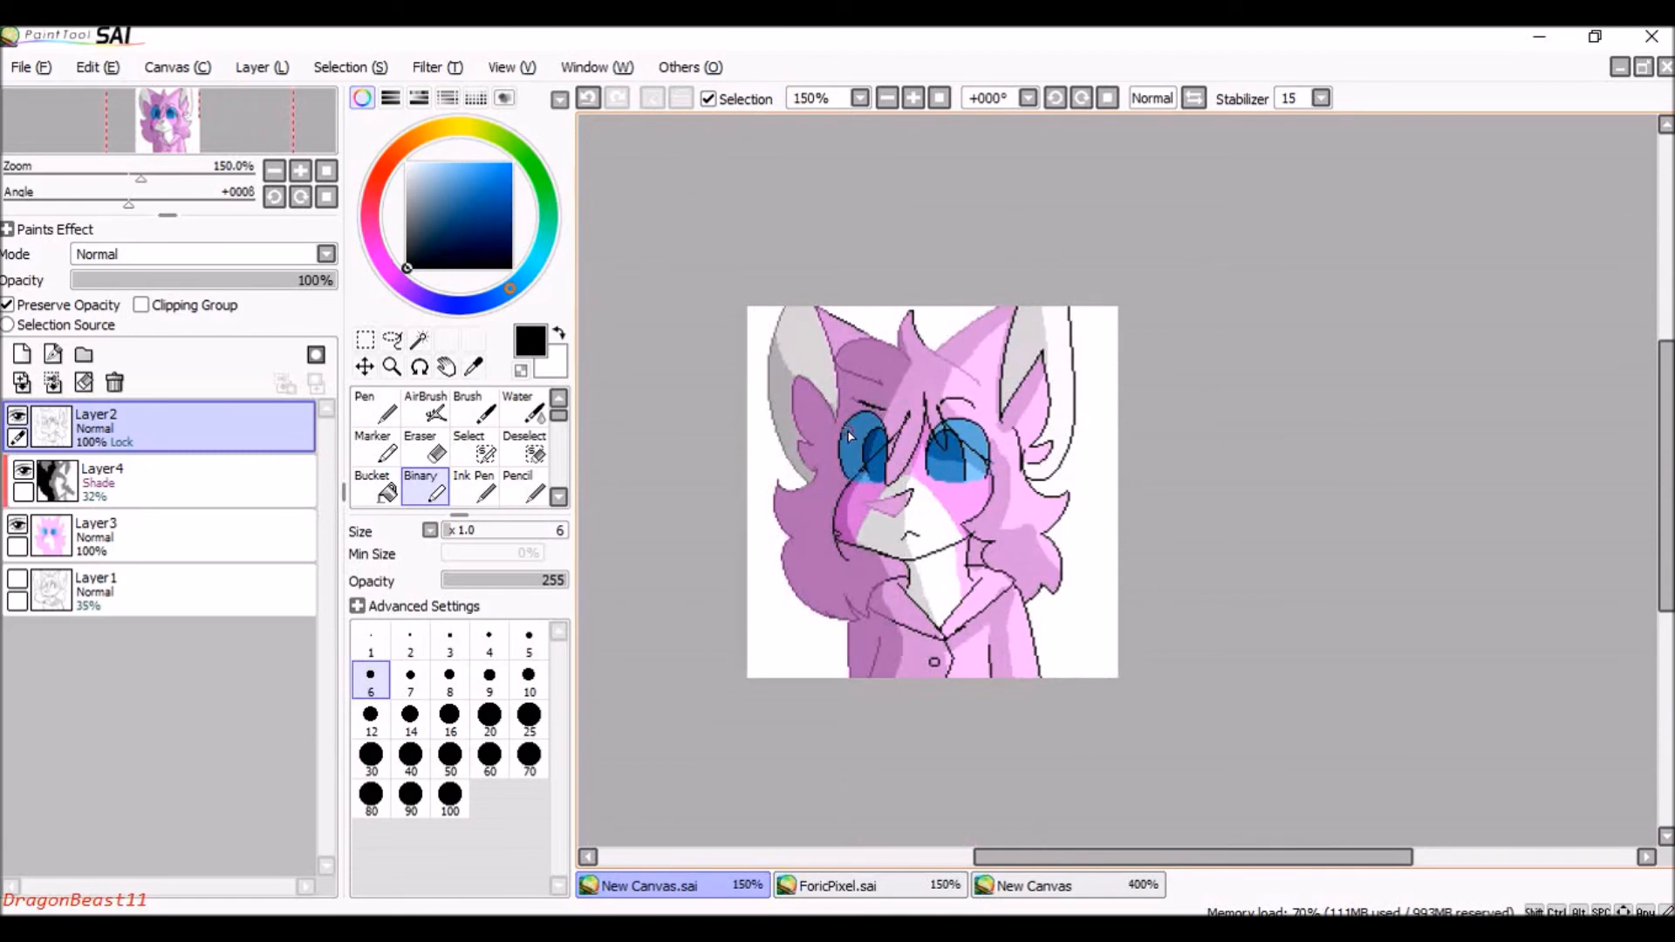
scroll(850, 436, up, 5)
drag(862, 278, 959, 311)
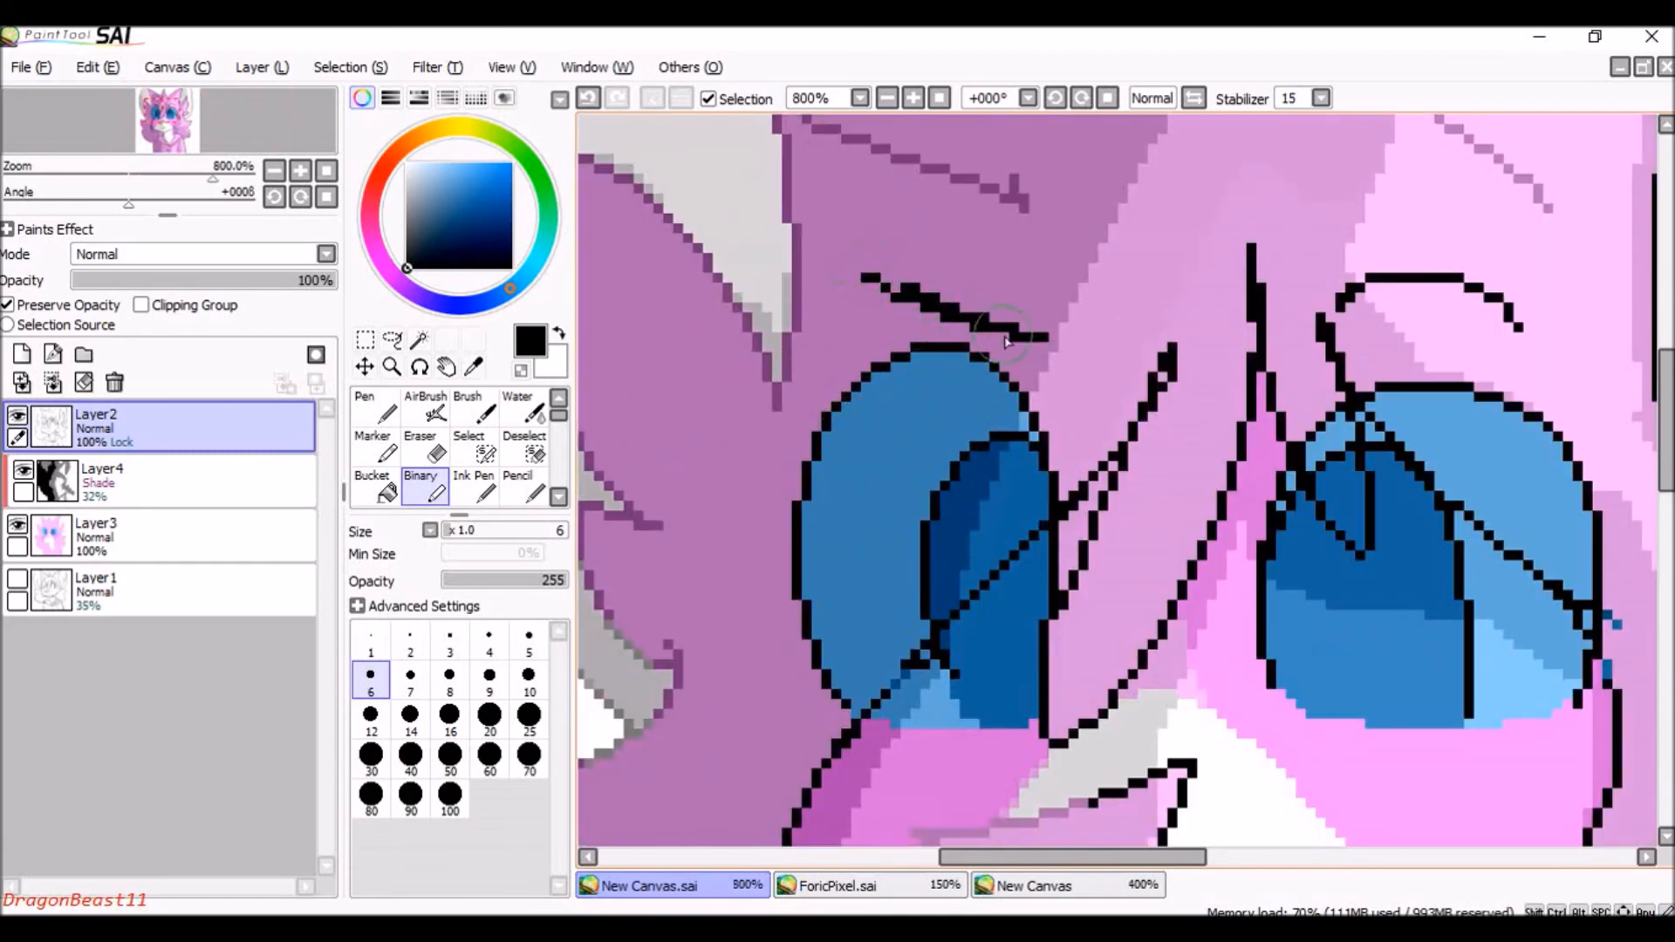
scroll(1005, 341, down, 6)
scroll(1066, 296, up, 4)
scroll(1097, 354, down, 4)
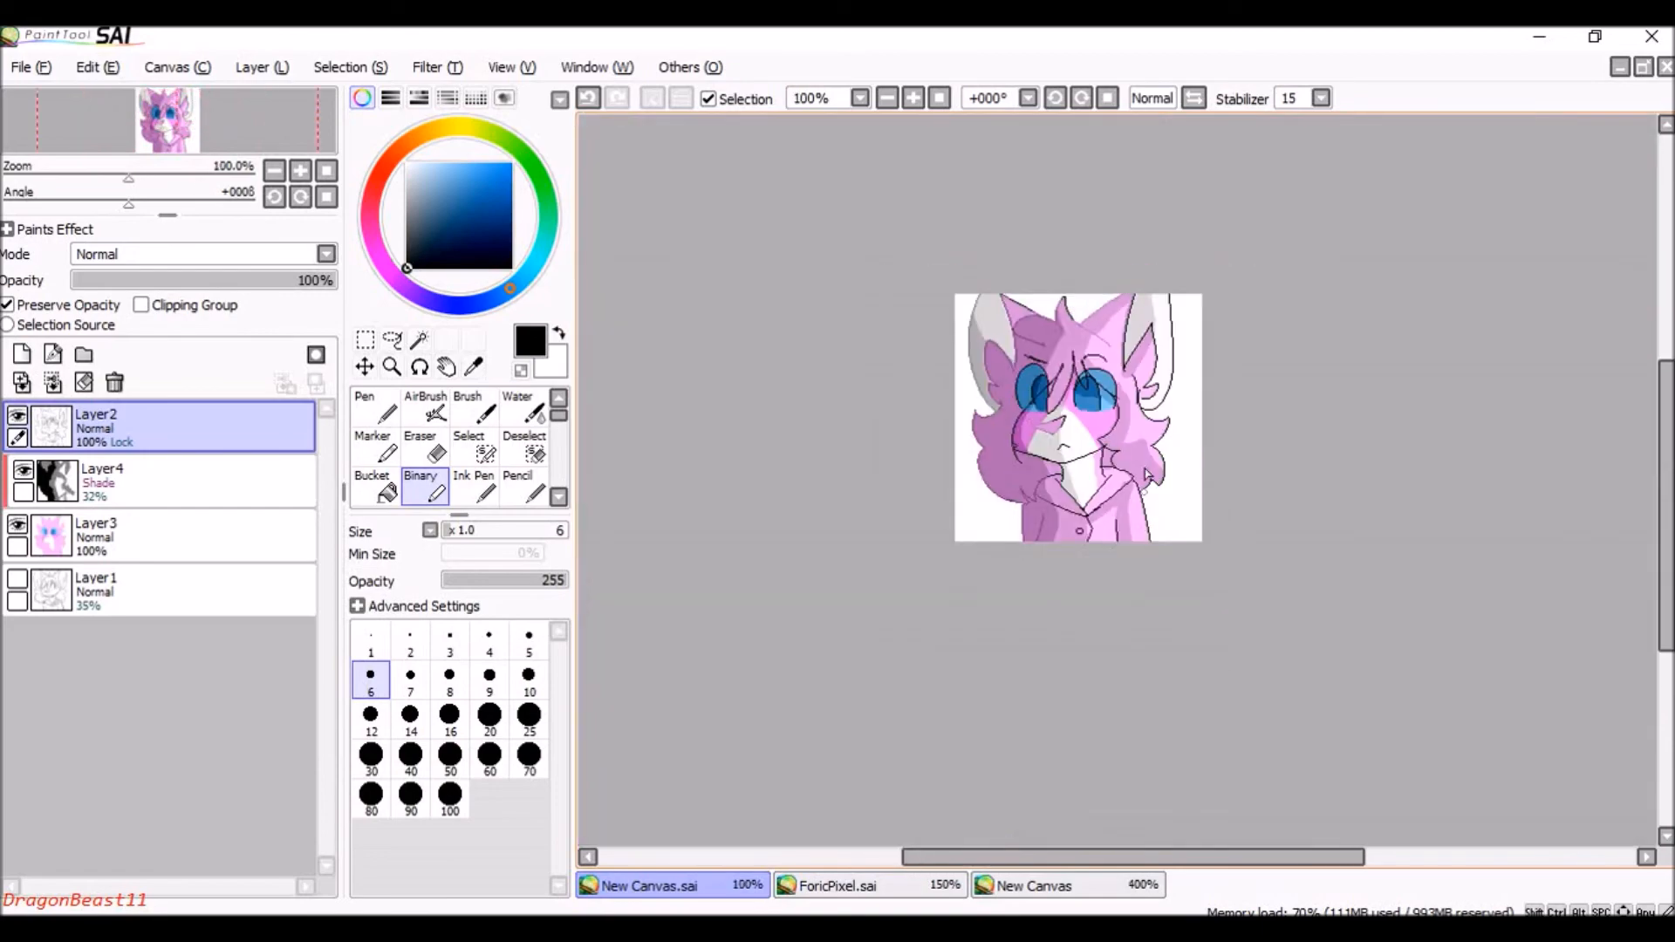
Add a new layer above Layer2 and paint a small white highlight on each eye with the Binary brush at size 2.
scroll(1087, 391, up, 4)
scroll(1076, 468, down, 3)
click(22, 354)
click(407, 163)
scroll(975, 394, up, 5)
drag(869, 440, 915, 441)
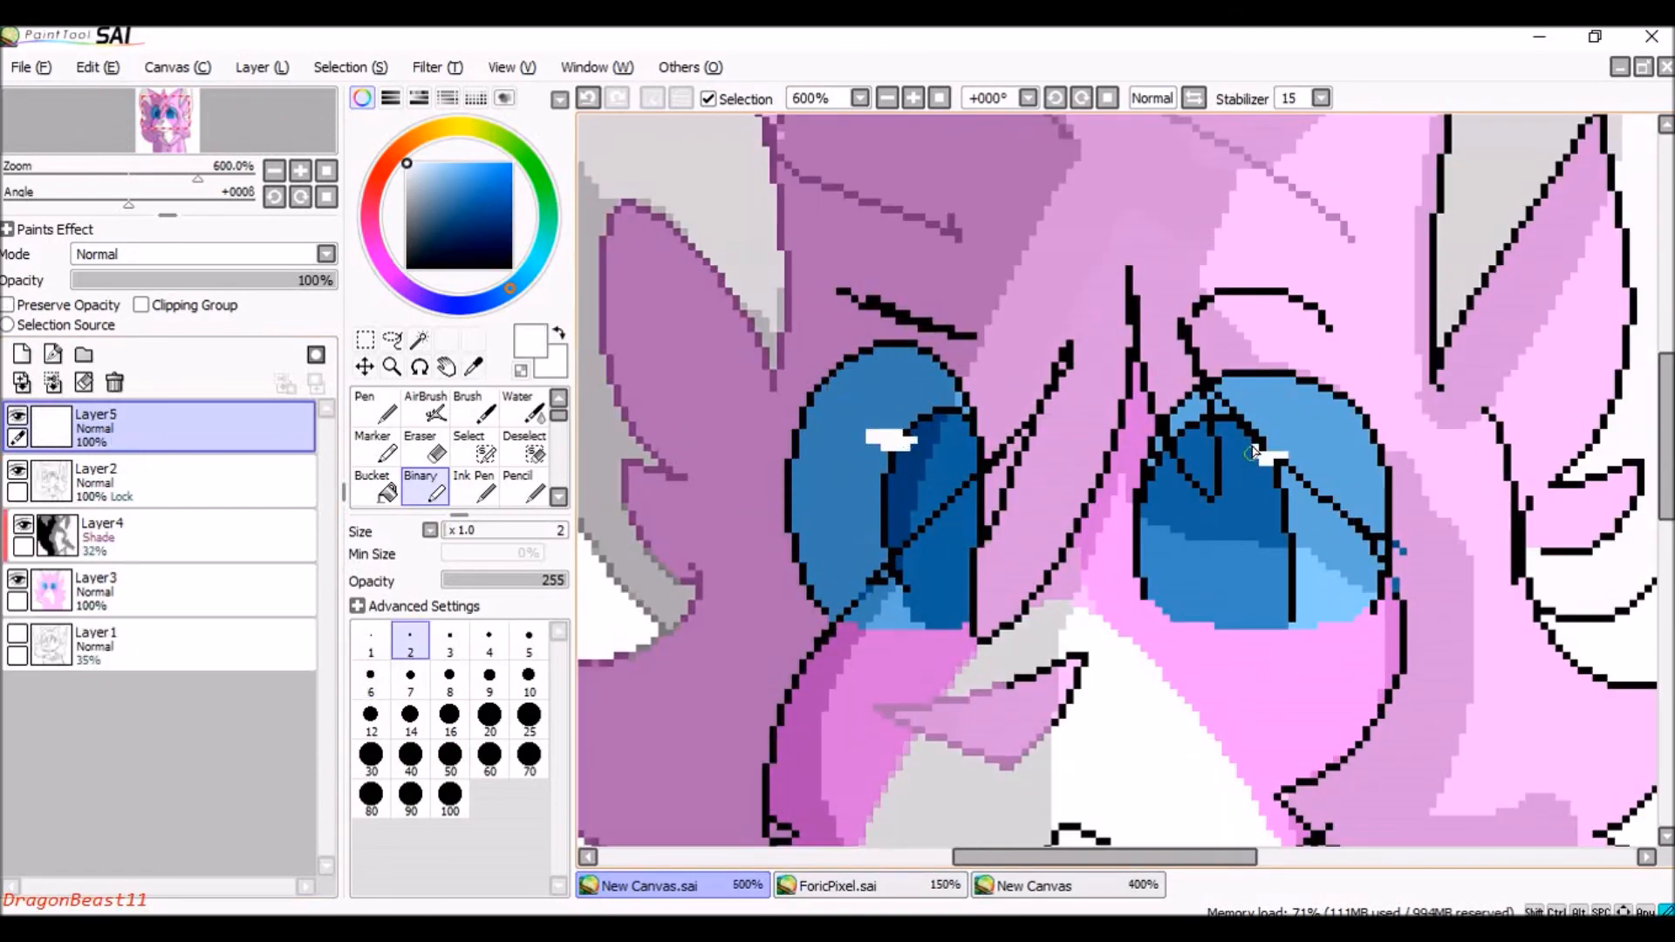
scroll(943, 362, down, 4)
Adjust the shading on Layer4 around the right ear at brush size 8, redoing the first stroke.
click(174, 535)
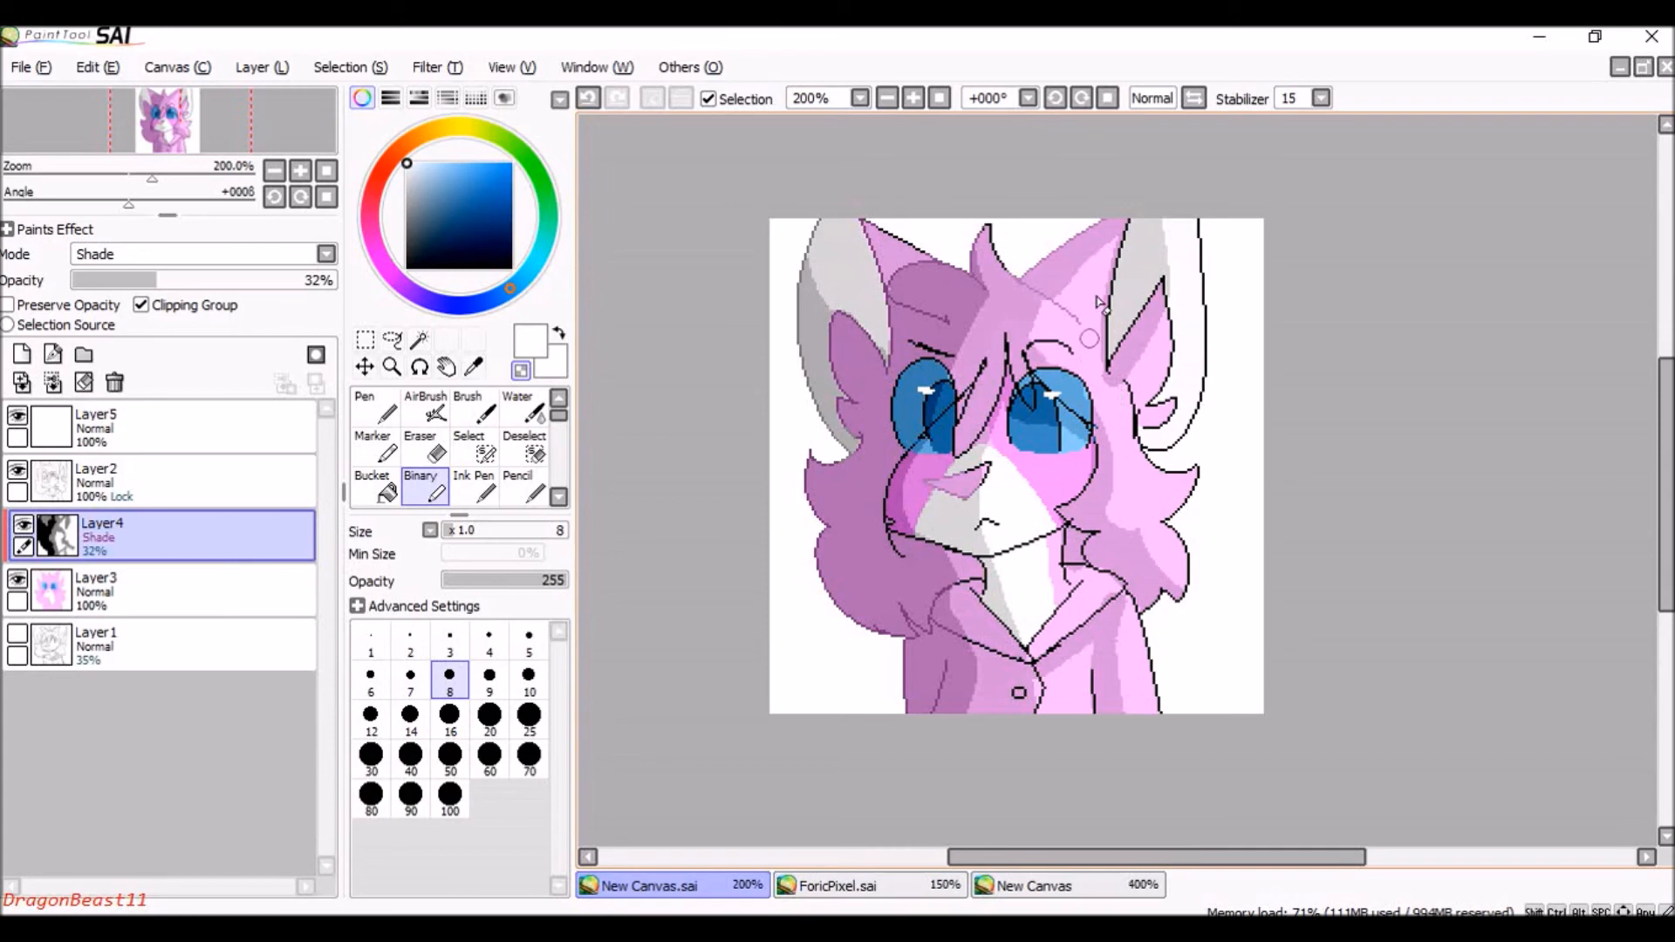
drag(1107, 256, 1114, 426)
key(ctrl+z)
mouse_move(1103, 274)
mouse_down()
mouse_move(1131, 417)
mouse_move(1180, 318)
mouse_move(1150, 417)
mouse_up()
Choose the AirBrush, pick a mid grey and set the brush size to 5 for touching up the right eye's shading.
scroll(1108, 399, up, 5)
click(426, 406)
click(405, 213)
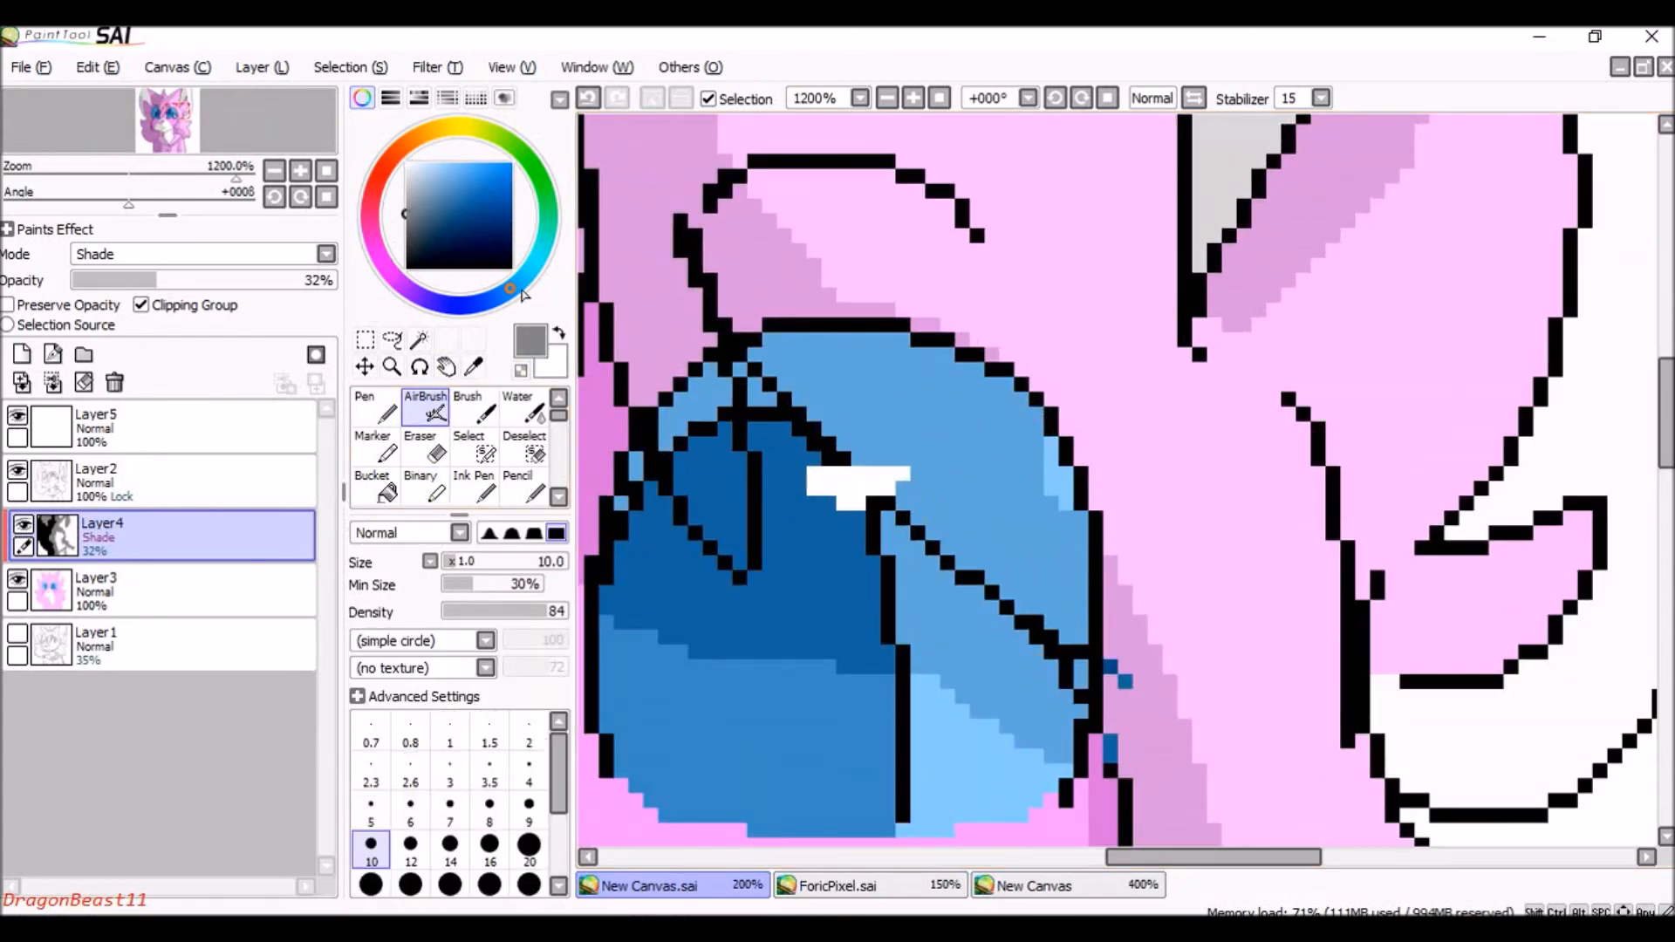
key(bracketright)
key(bracketright)
key(bracketright)
key(bracketleft)
key(bracketleft)
key(bracketleft)
key(bracketleft)
key(bracketleft)
key(bracketleft)
key(bracketleft)
key(bracketleft)
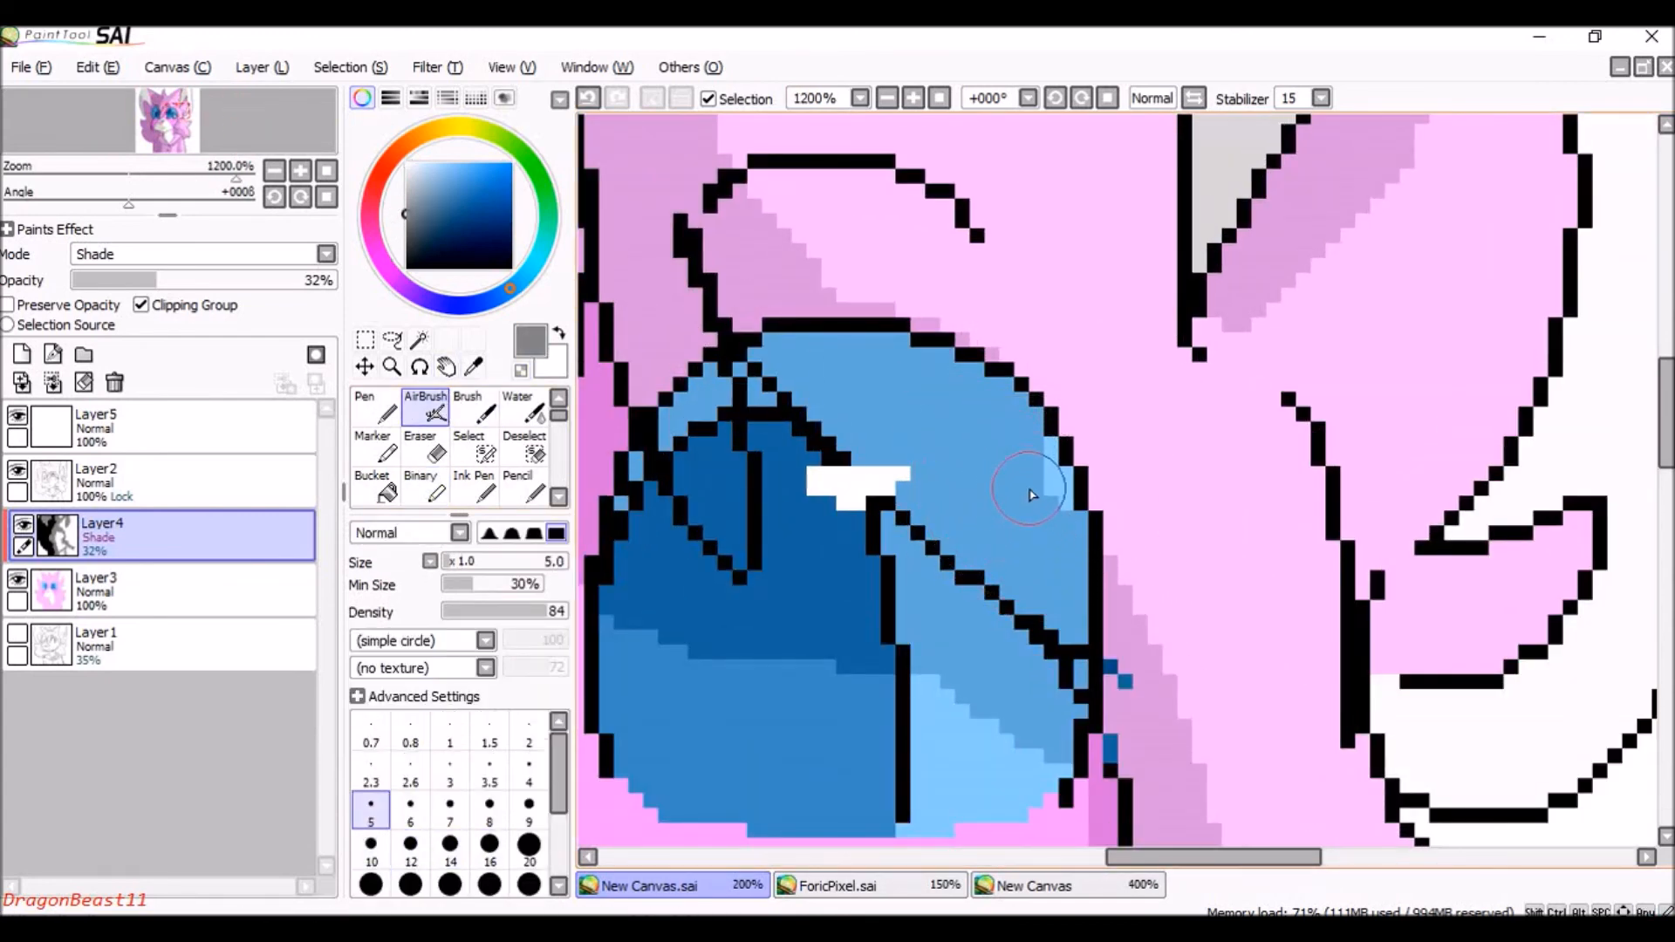
Fill the unshaded patch at the right eye's outer edge on Layer4 with the Binary brush at size 8.
click(425, 487)
click(1021, 489)
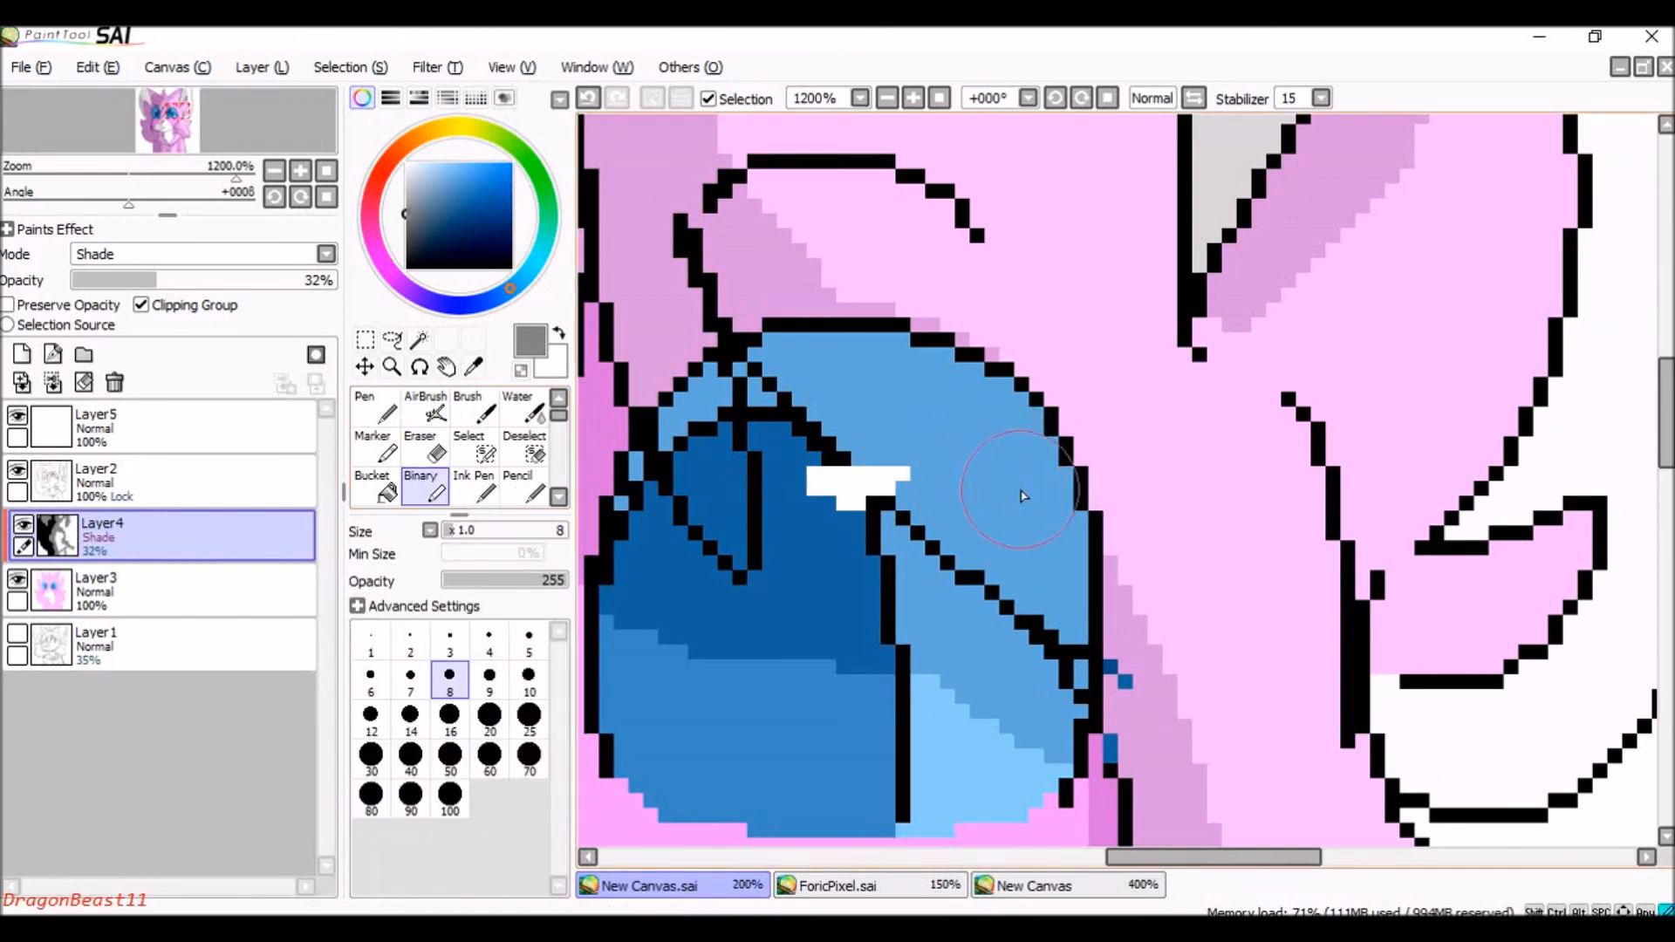
scroll(1004, 454, down, 5)
scroll(984, 161, up, 1)
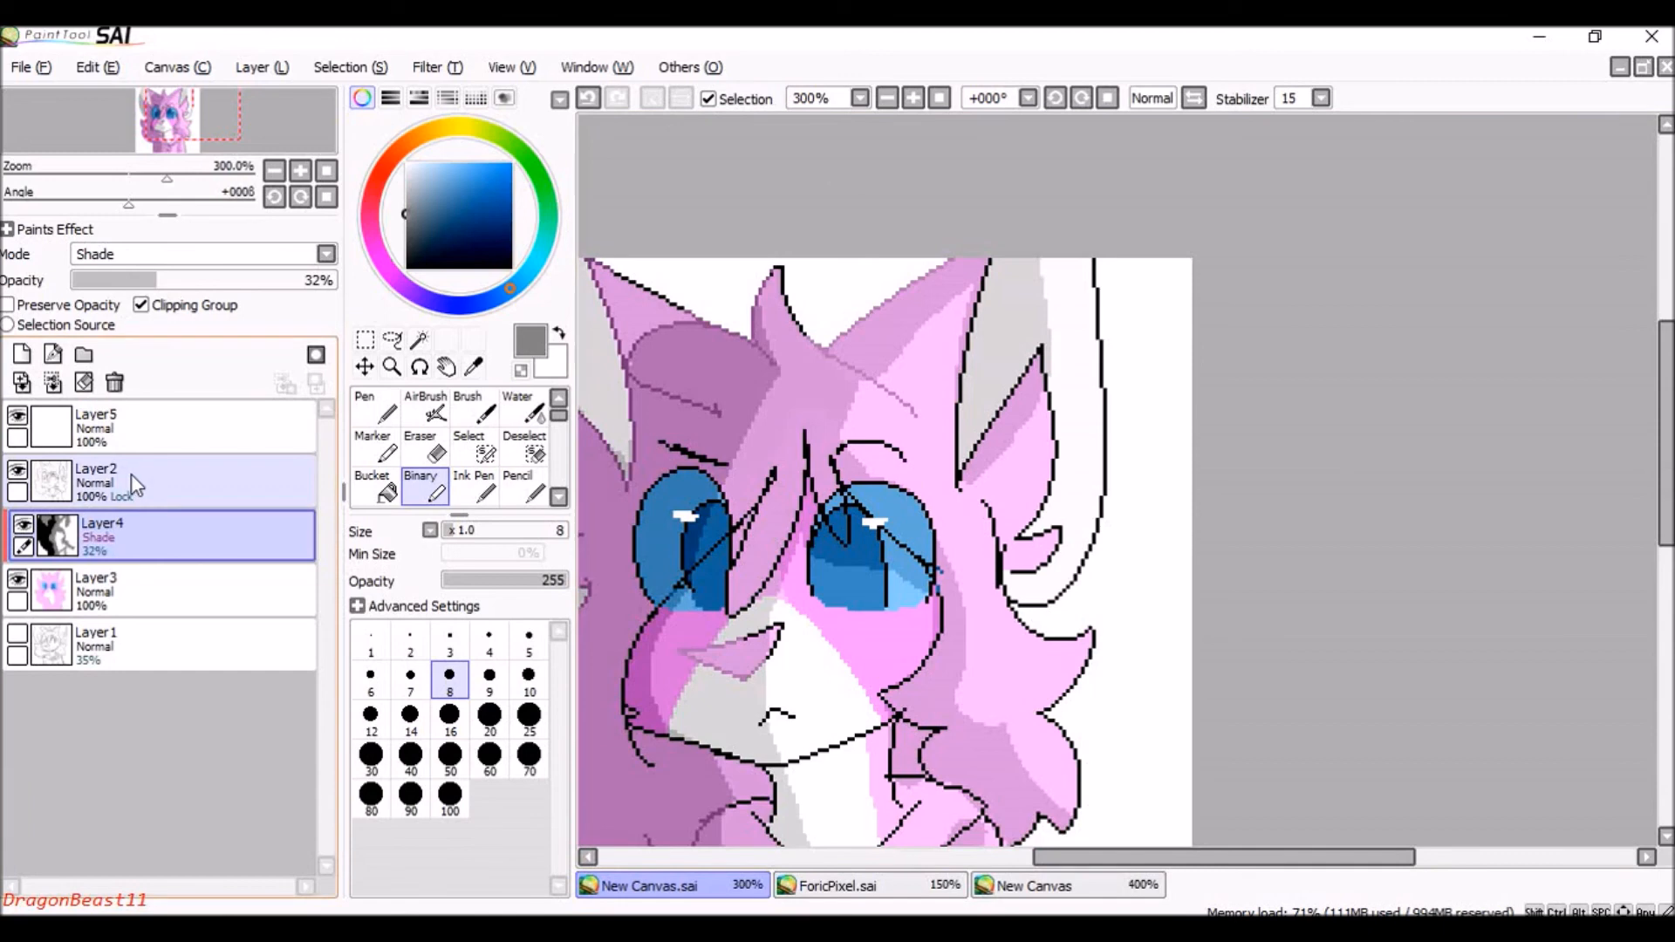
Compare the portrait with Layer4's shading hidden and shown, and check the whole drawing at several magnifications.
click(23, 525)
click(23, 525)
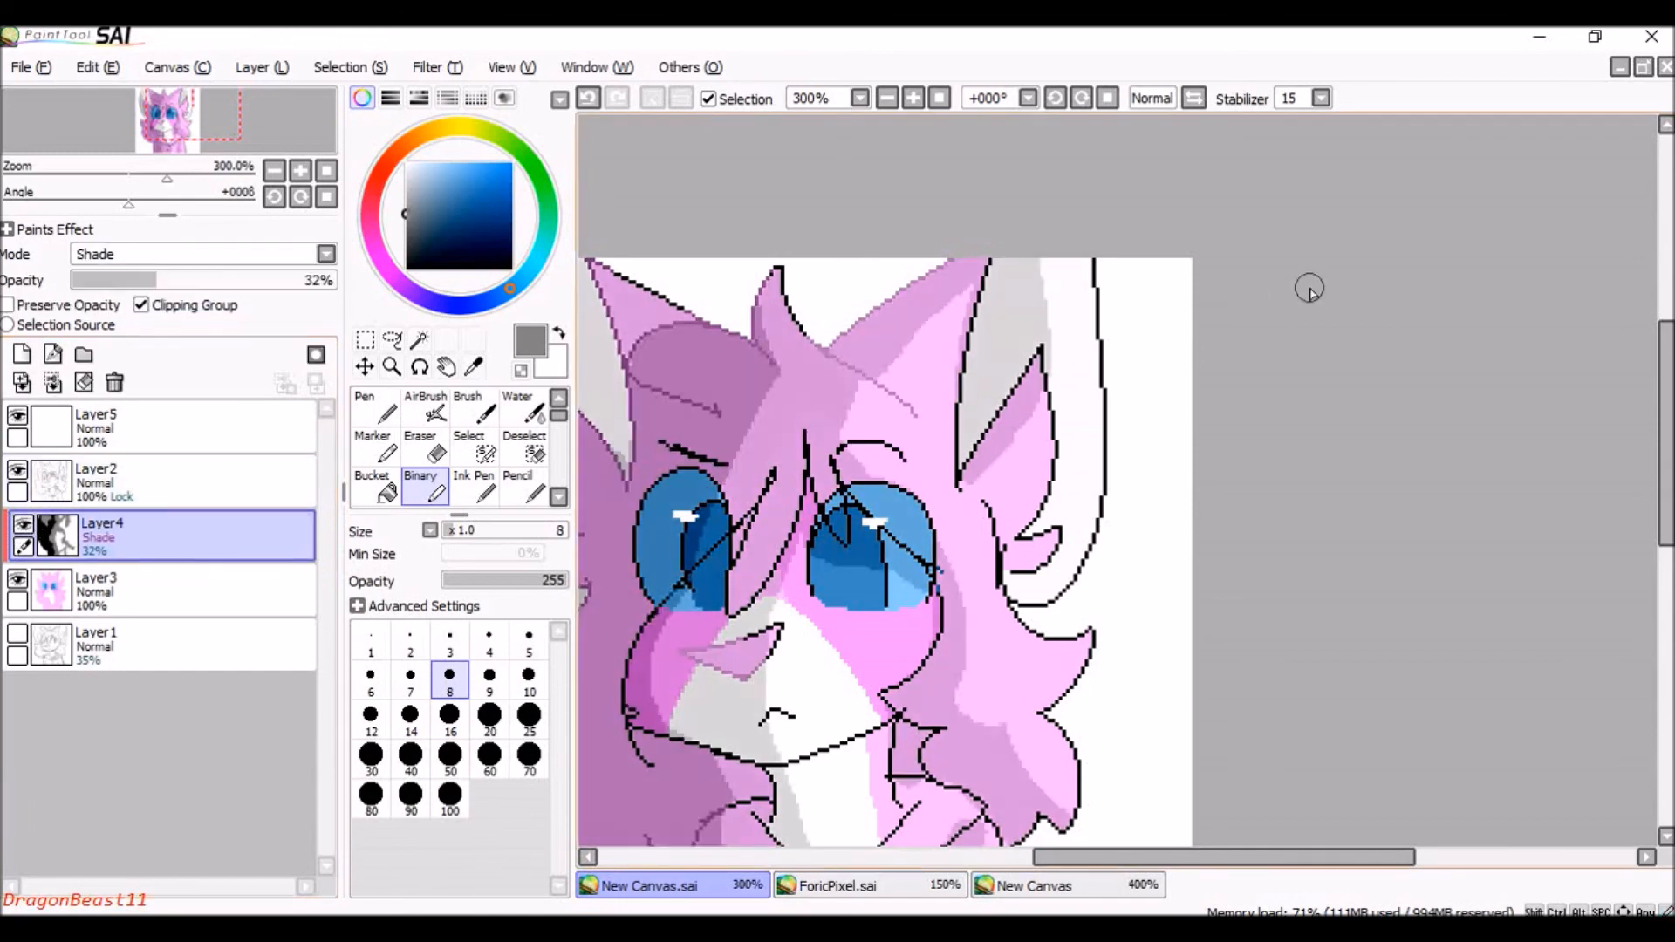
scroll(1139, 375, down, 2)
scroll(1040, 395, up, 1)
scroll(1057, 294, up, 1)
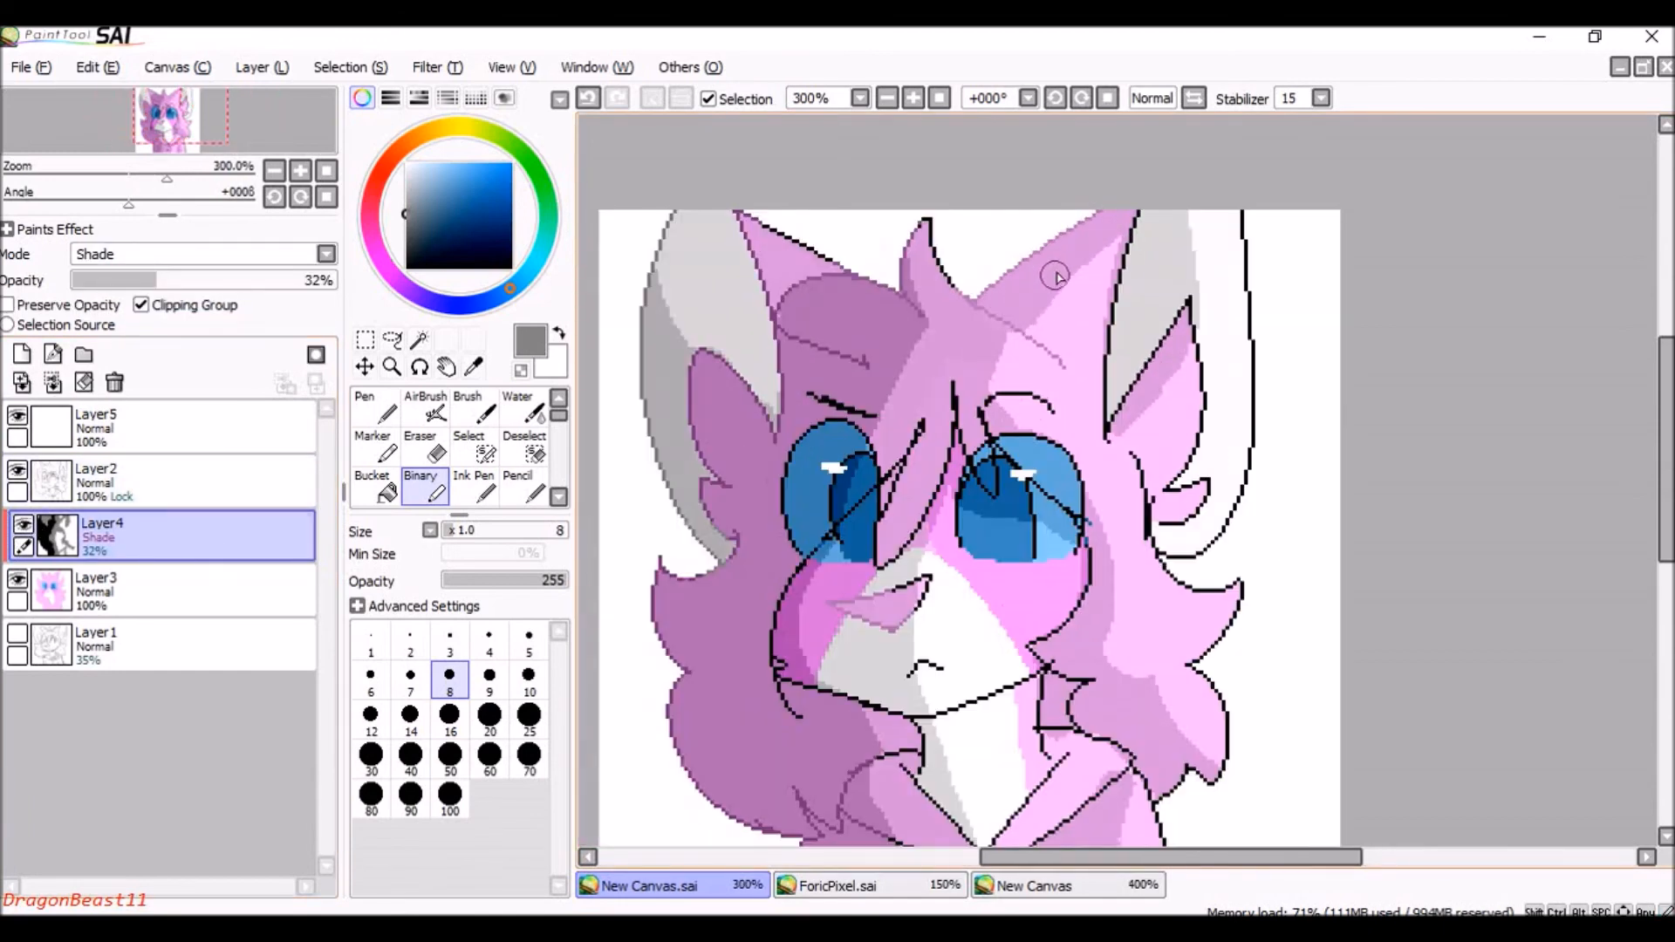
scroll(780, 358, down, 2)
scroll(701, 396, up, 1)
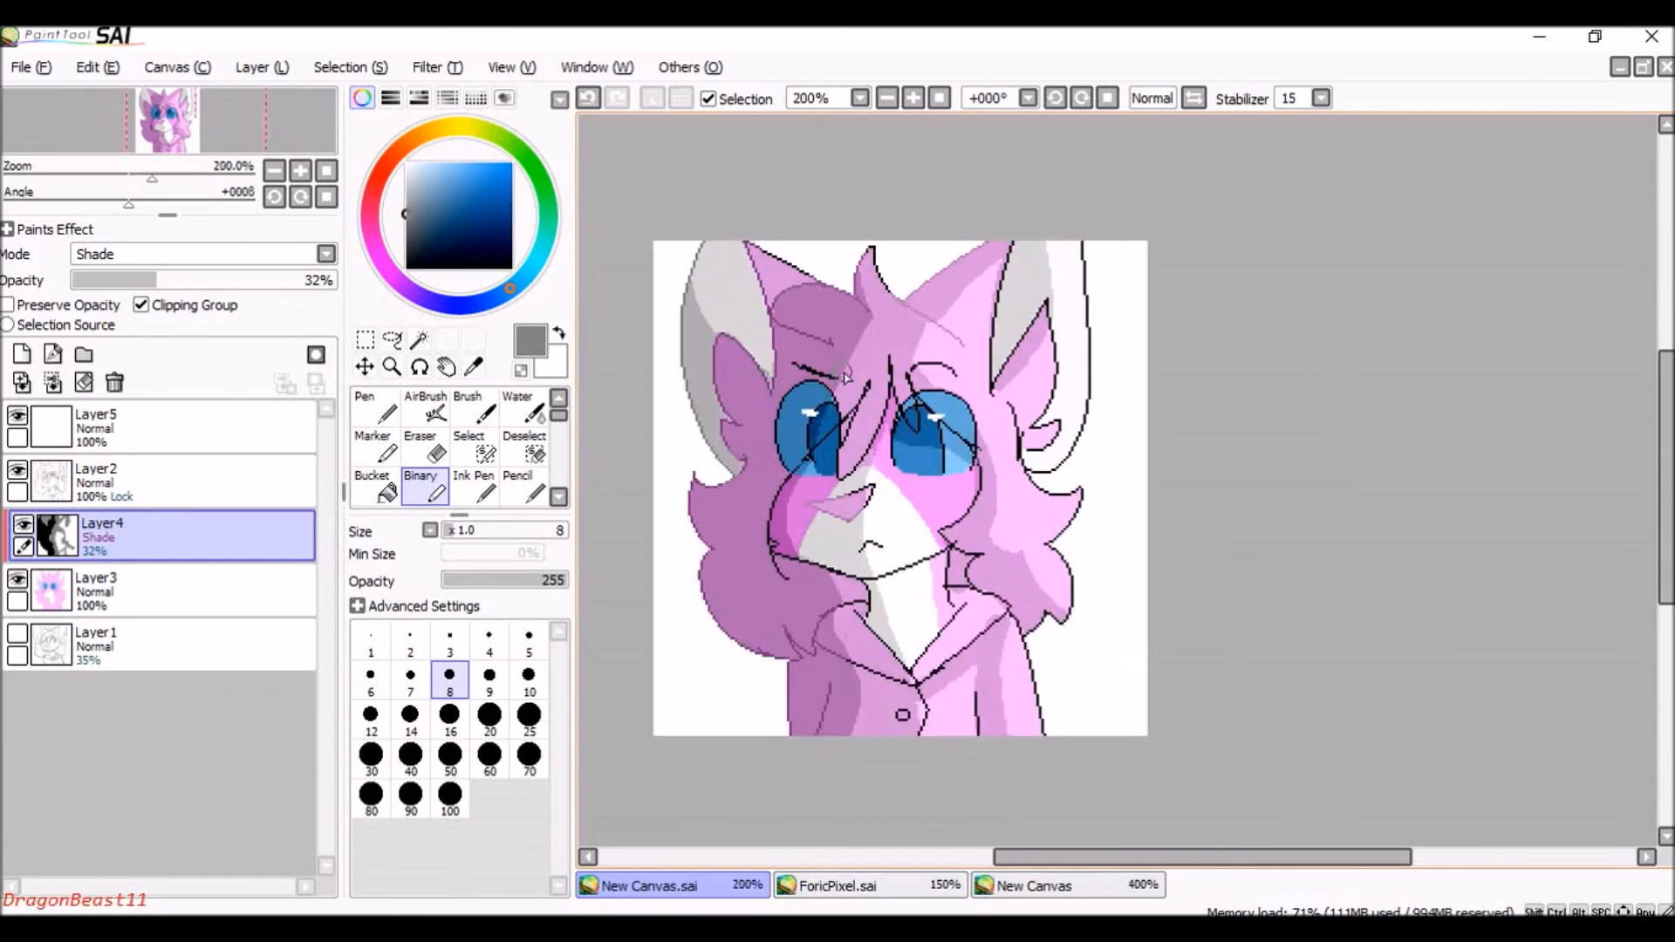
scroll(949, 428, down, 1)
scroll(891, 413, up, 1)
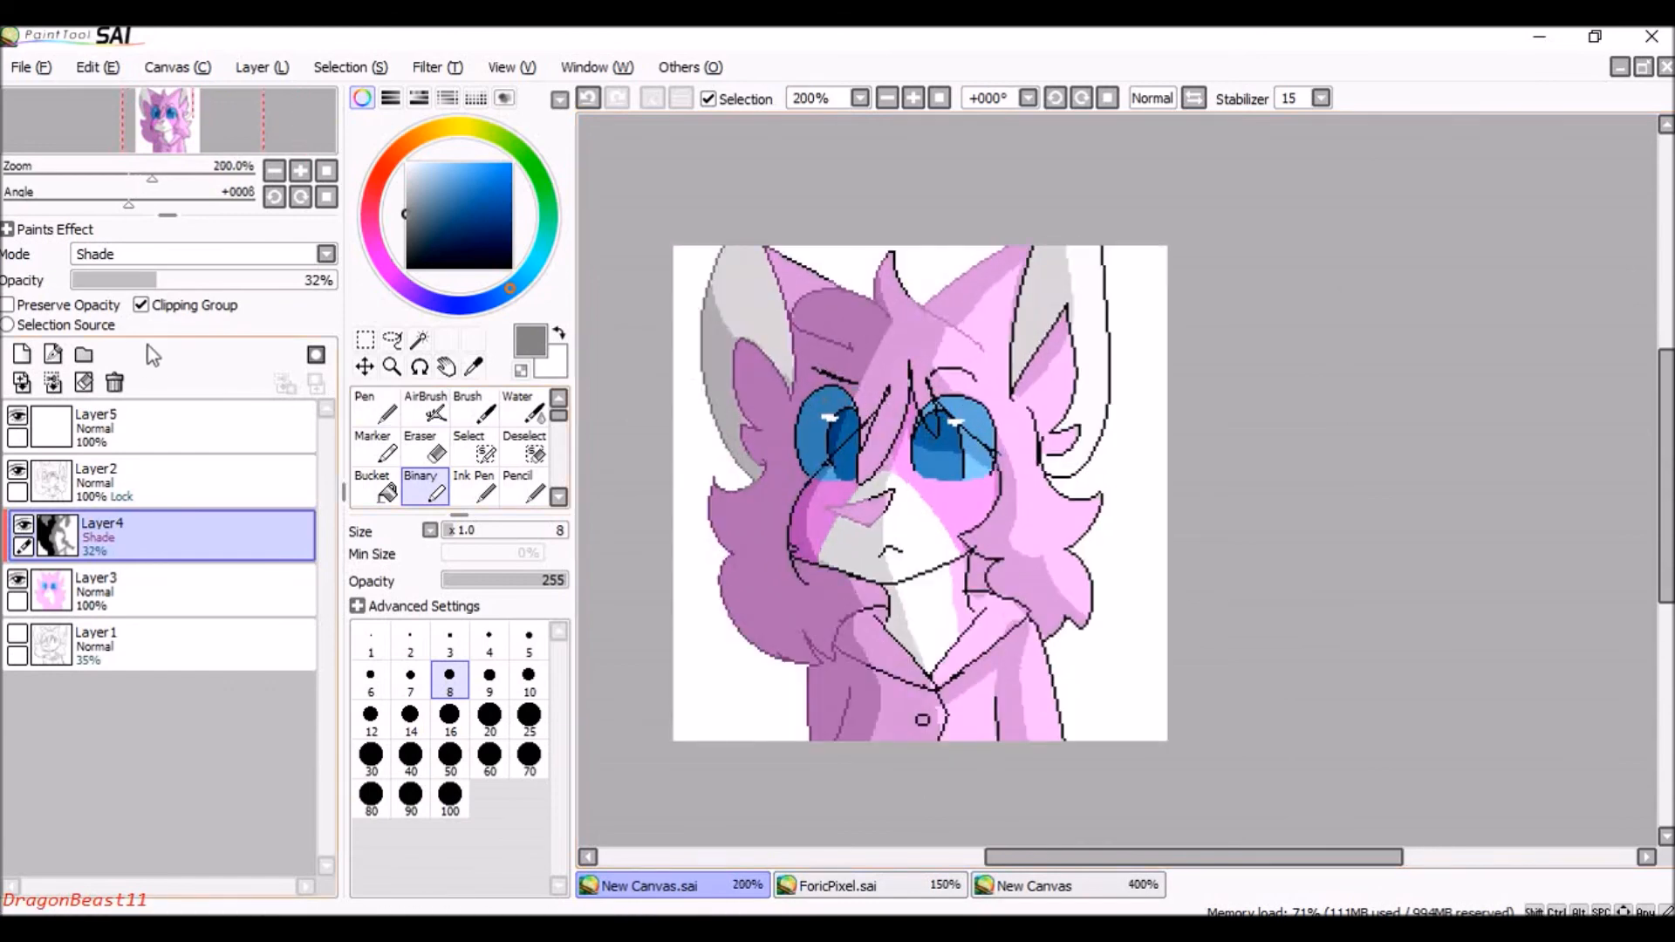
Switch Layer4's clipping group off and on repeatedly to compare clipped and unclipped shading, leaving it clipped.
click(193, 307)
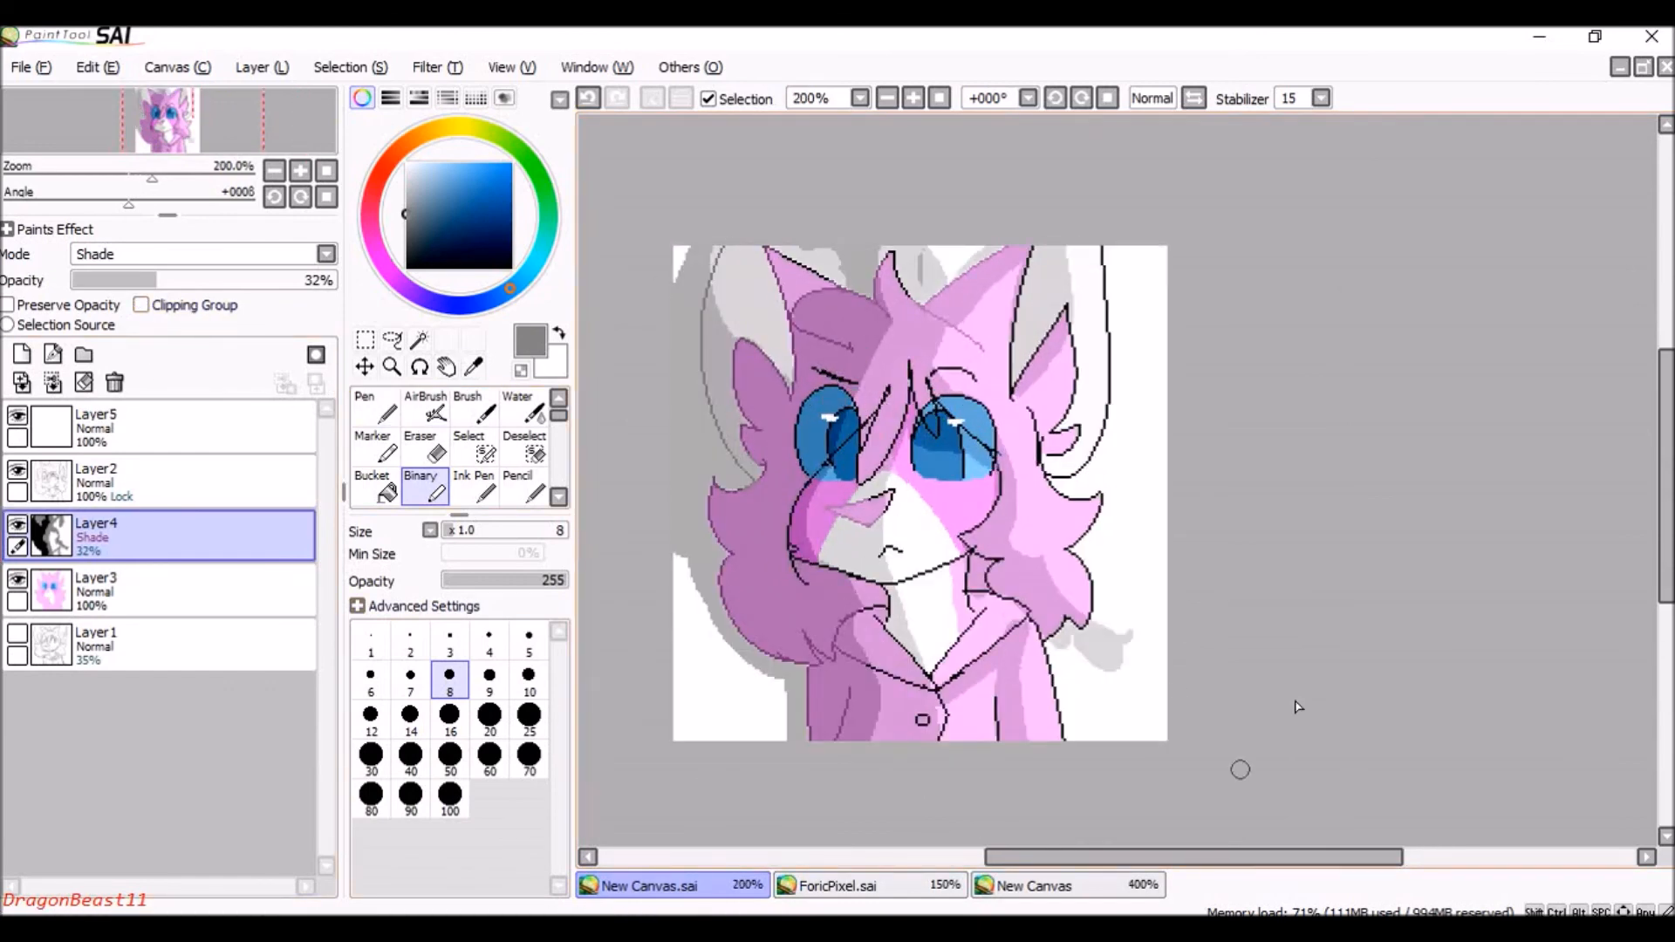
click(202, 311)
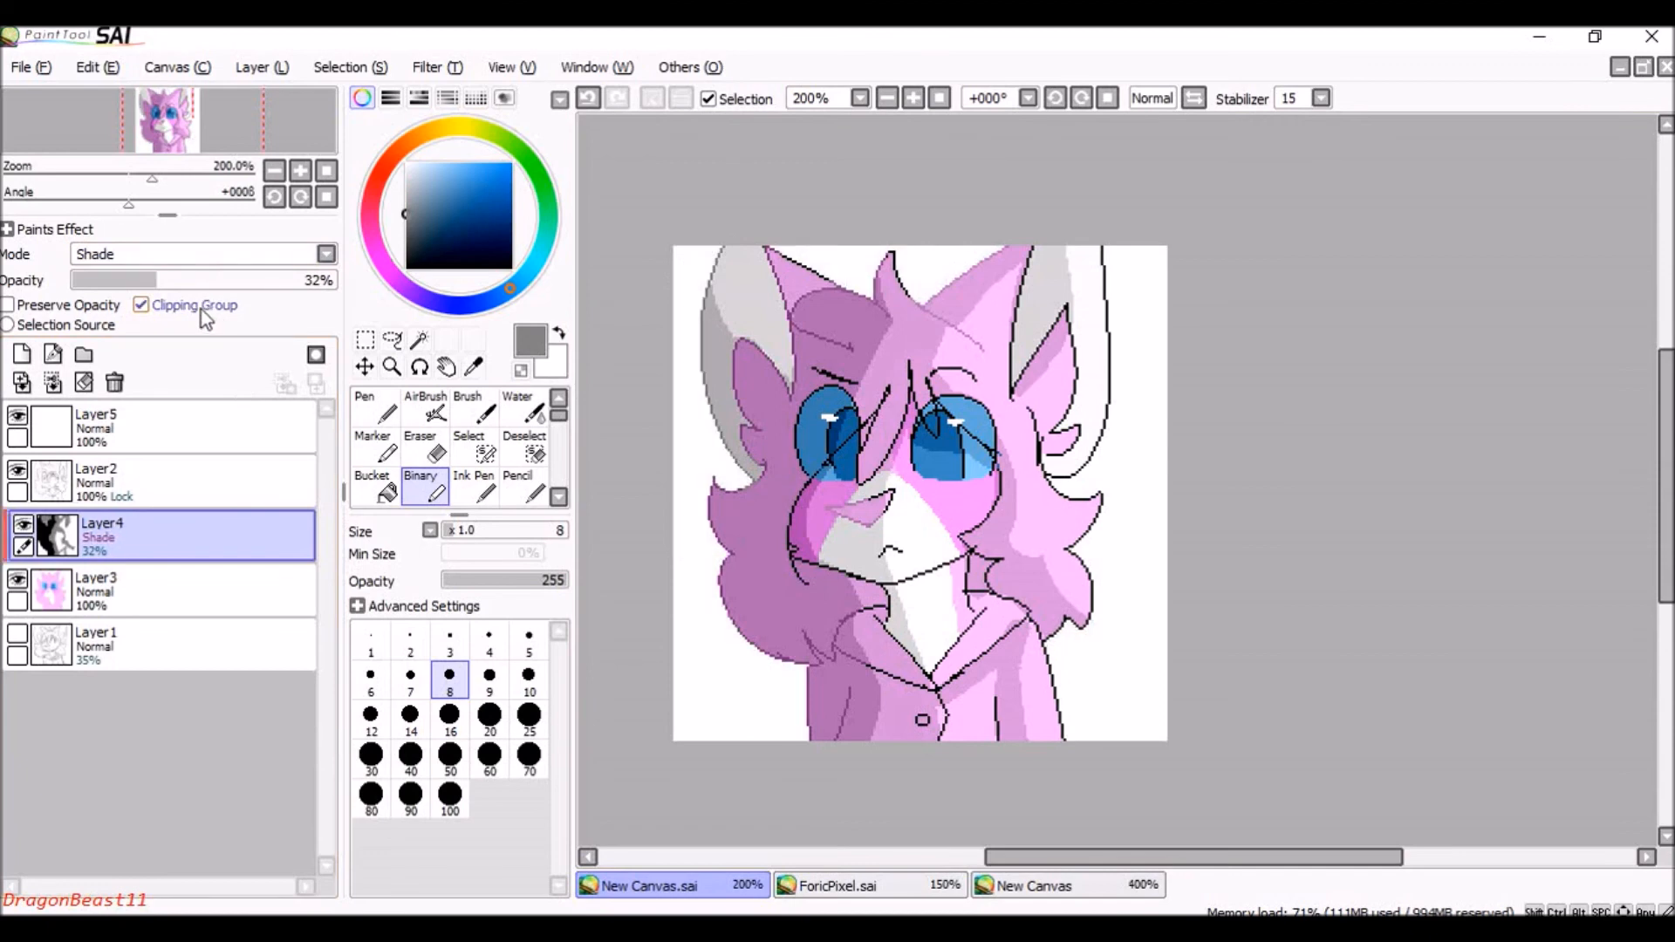
click(188, 312)
click(189, 311)
click(188, 311)
click(189, 312)
click(188, 311)
click(189, 312)
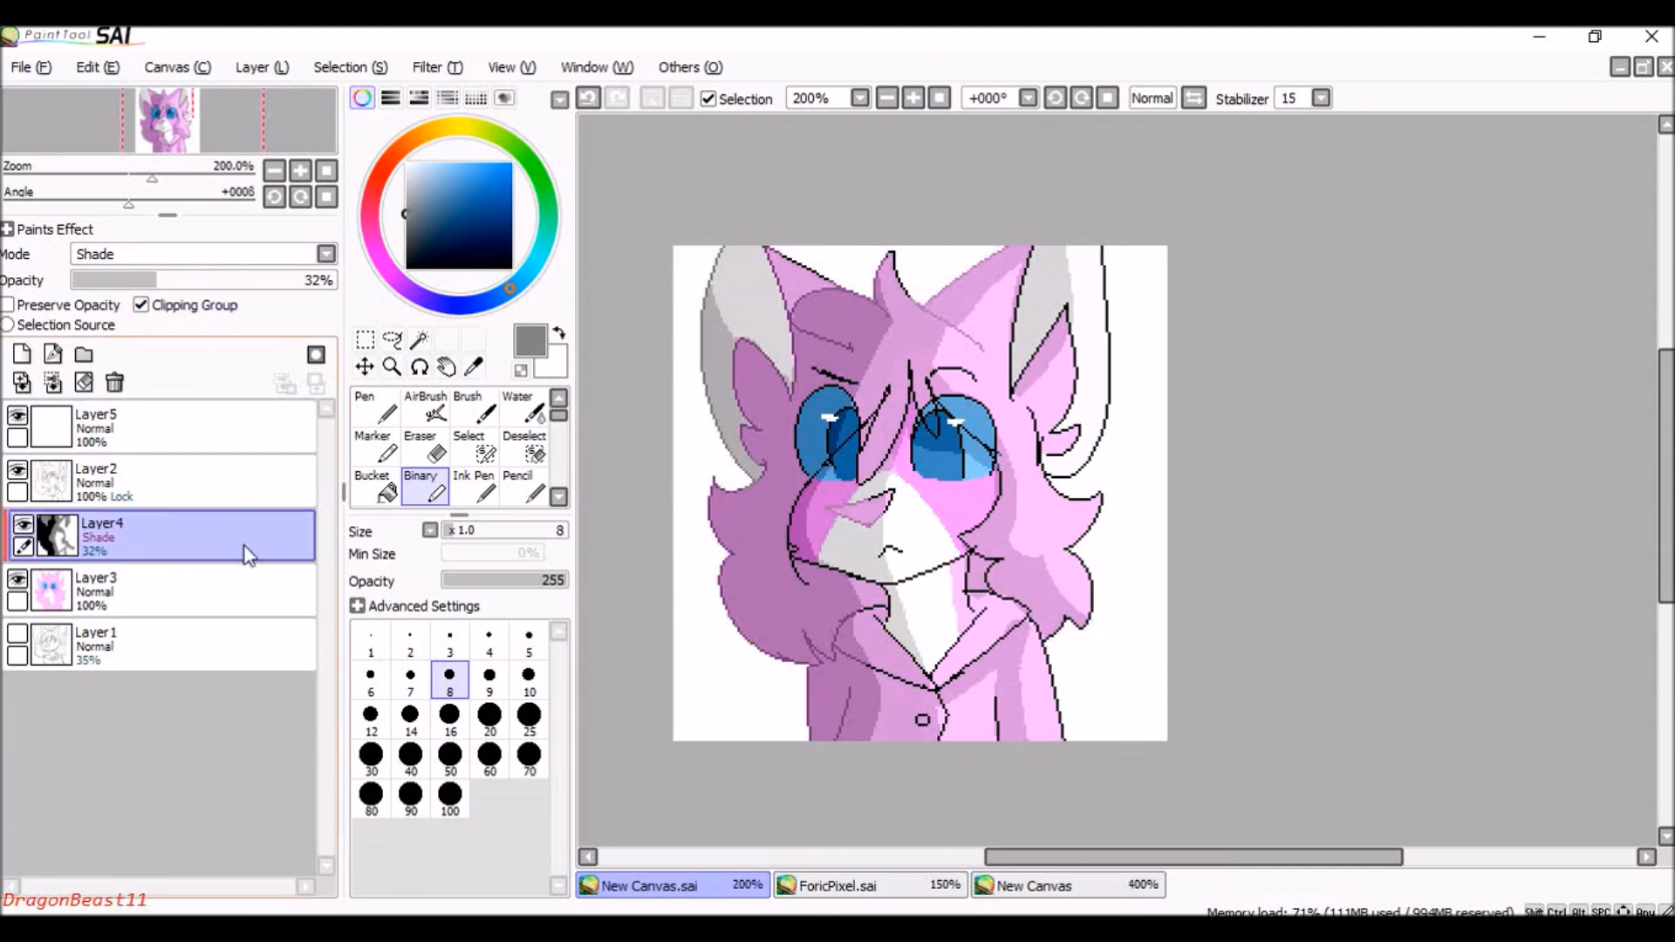
Compare the portrait with Layer3's flat colours hidden and shown, leaving the layer visible.
click(25, 580)
click(25, 581)
click(24, 580)
click(24, 581)
click(25, 580)
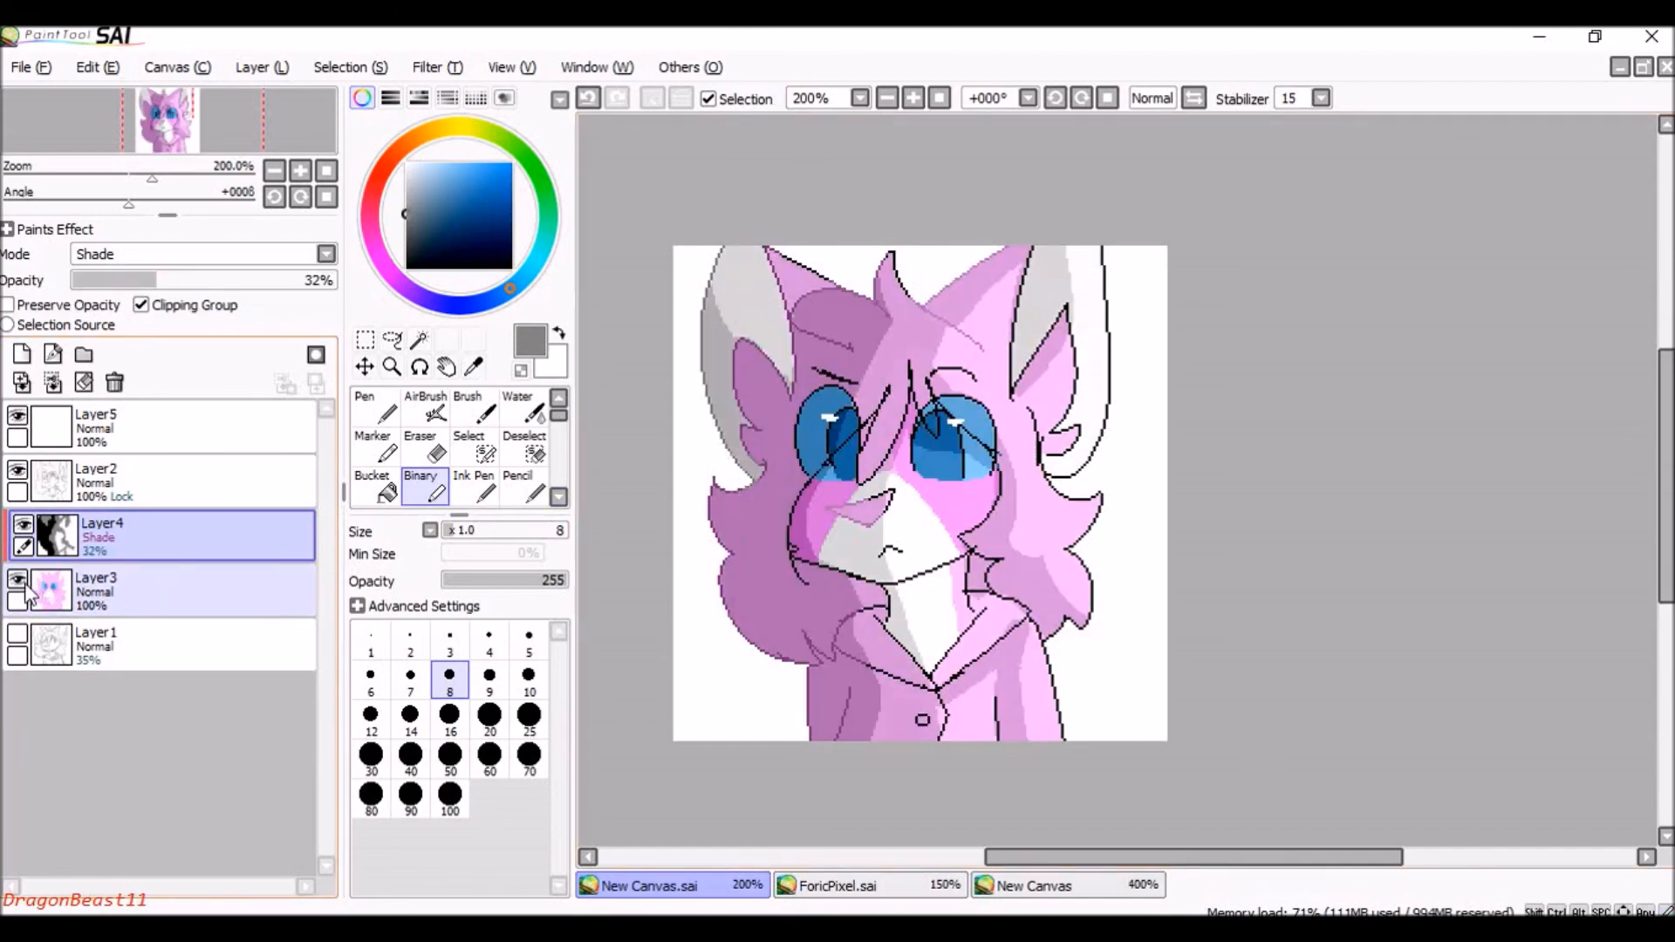
Extend the grey shading over the white neck fur beneath the chin on Layer4 with the Binary brush.
scroll(717, 336, up, 3)
scroll(718, 336, down, 1)
drag(754, 309, 880, 580)
scroll(877, 585, down, 2)
right_click(872, 611)
key(])
key(])
key(])
mouse_move(934, 501)
mouse_down()
mouse_move(876, 531)
mouse_move(902, 602)
mouse_up()
scroll(802, 218, up, 1)
Shade the pink fur along the left ear's inner edge down to the hair on Layer4, using black at Binary brush size 5.
right_click(768, 296)
key([)
scroll(699, 246, up, 2)
scroll(771, 212, down, 6)
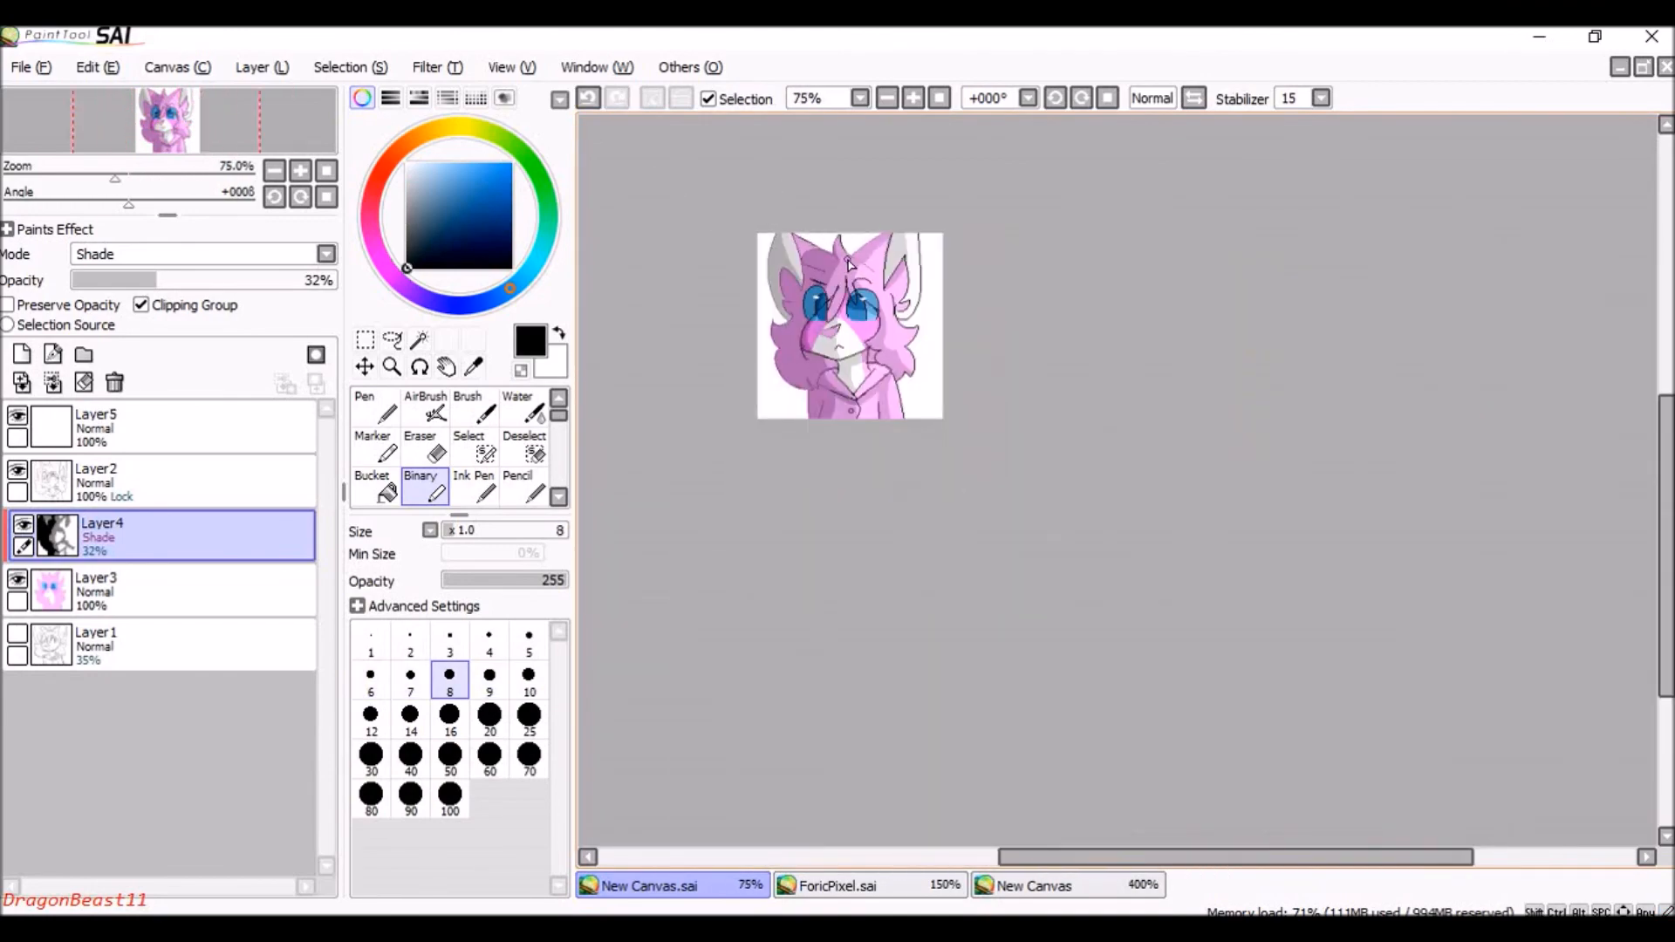
scroll(791, 234, up, 5)
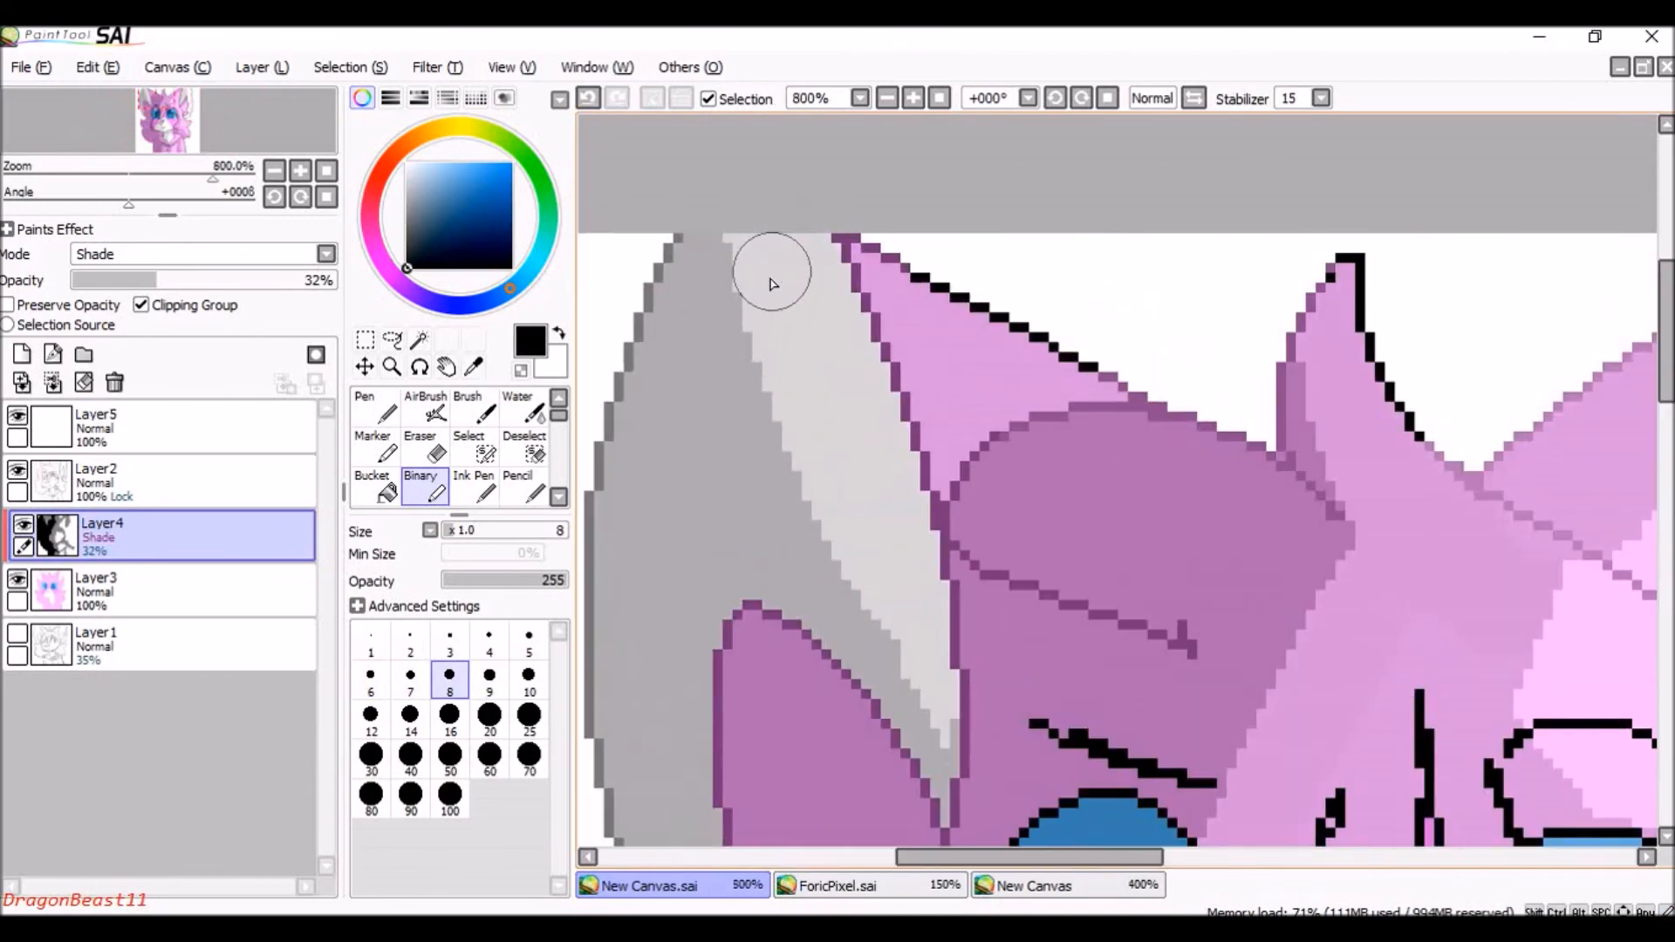
scroll(774, 254, down, 5)
scroll(783, 277, up, 5)
key([)
key([)
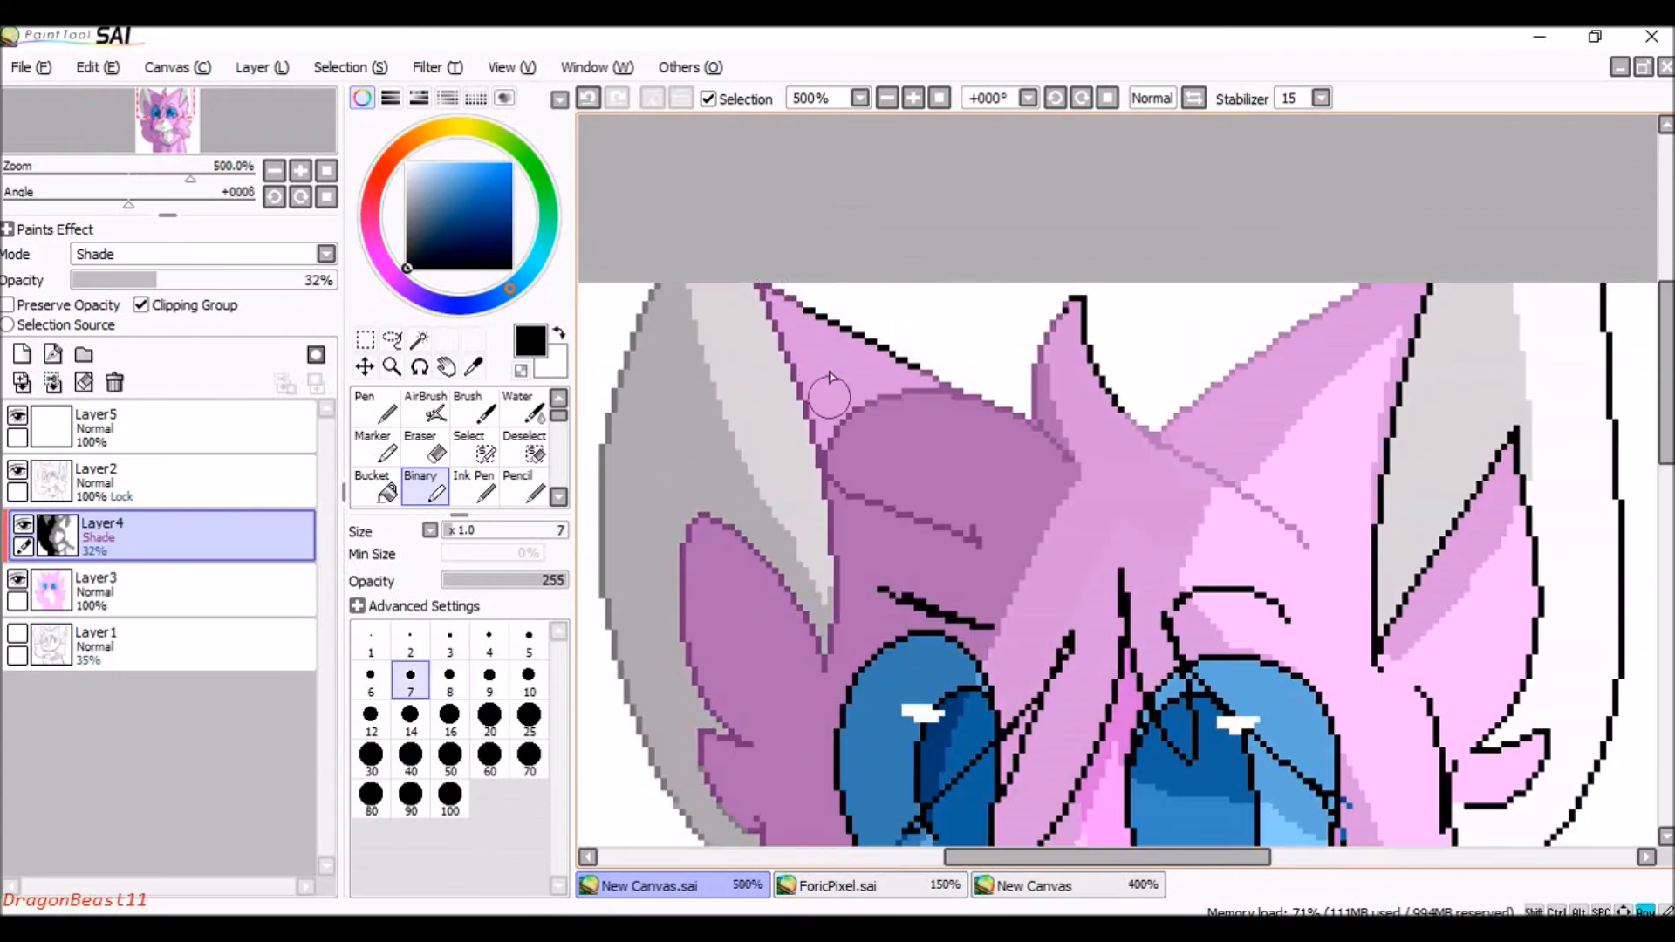
key([)
mouse_move(774, 295)
mouse_down()
mouse_move(858, 584)
mouse_move(767, 264)
mouse_move(943, 519)
mouse_move(821, 383)
mouse_move(799, 271)
mouse_move(921, 475)
mouse_up()
scroll(921, 476, down, 5)
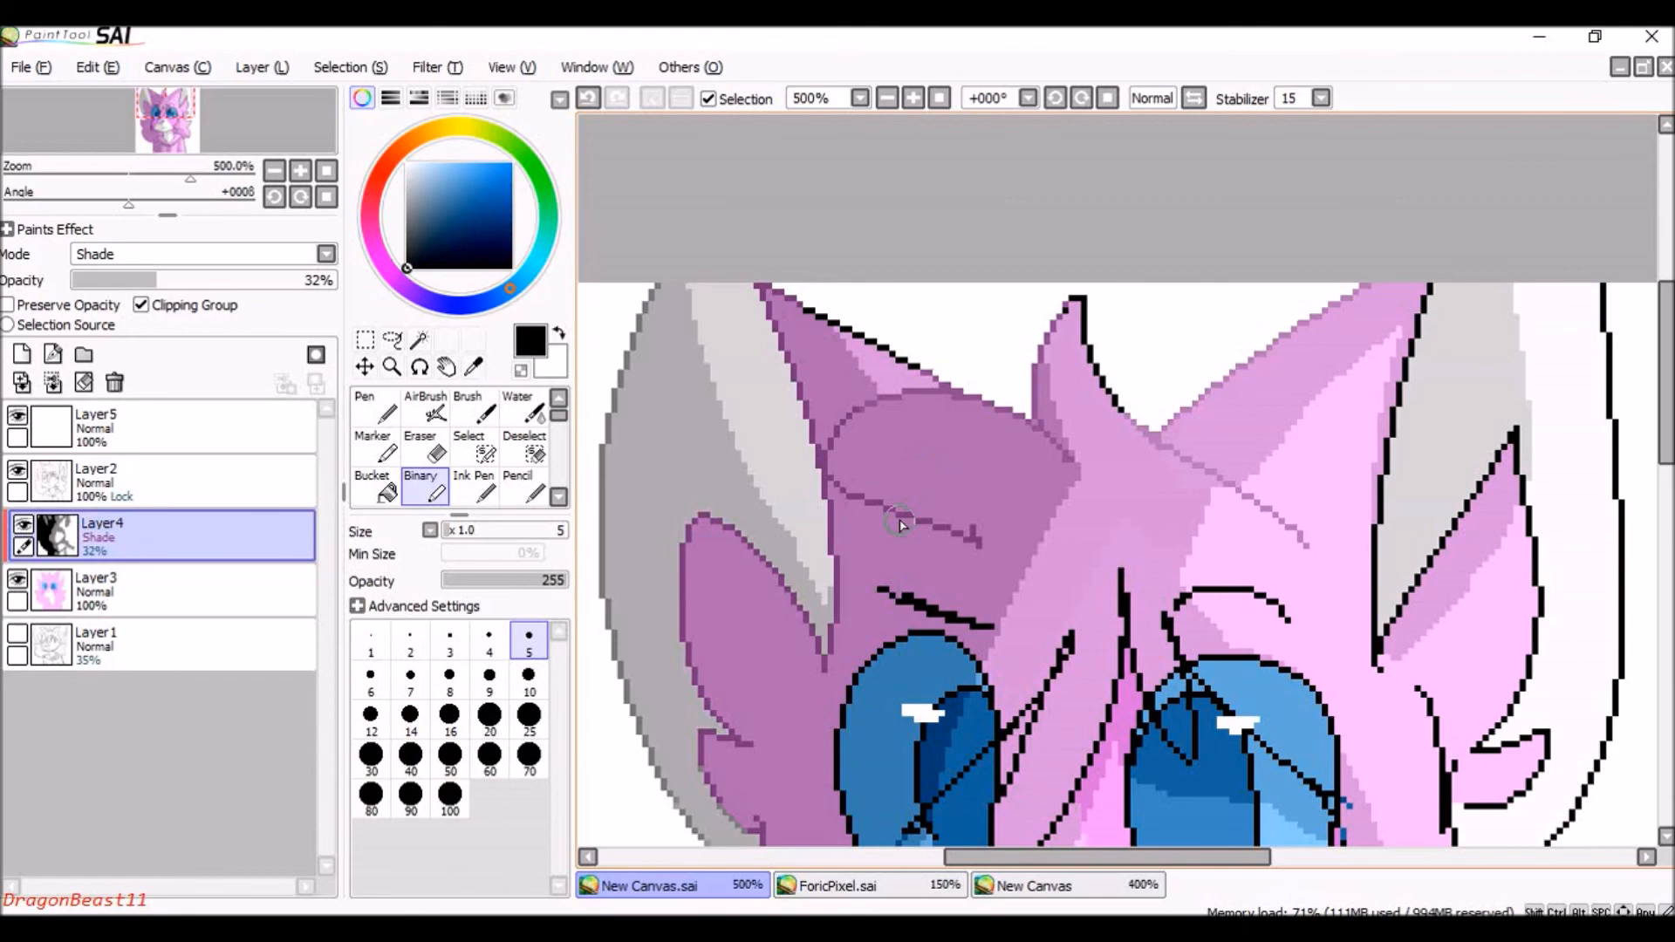
scroll(897, 371, up, 5)
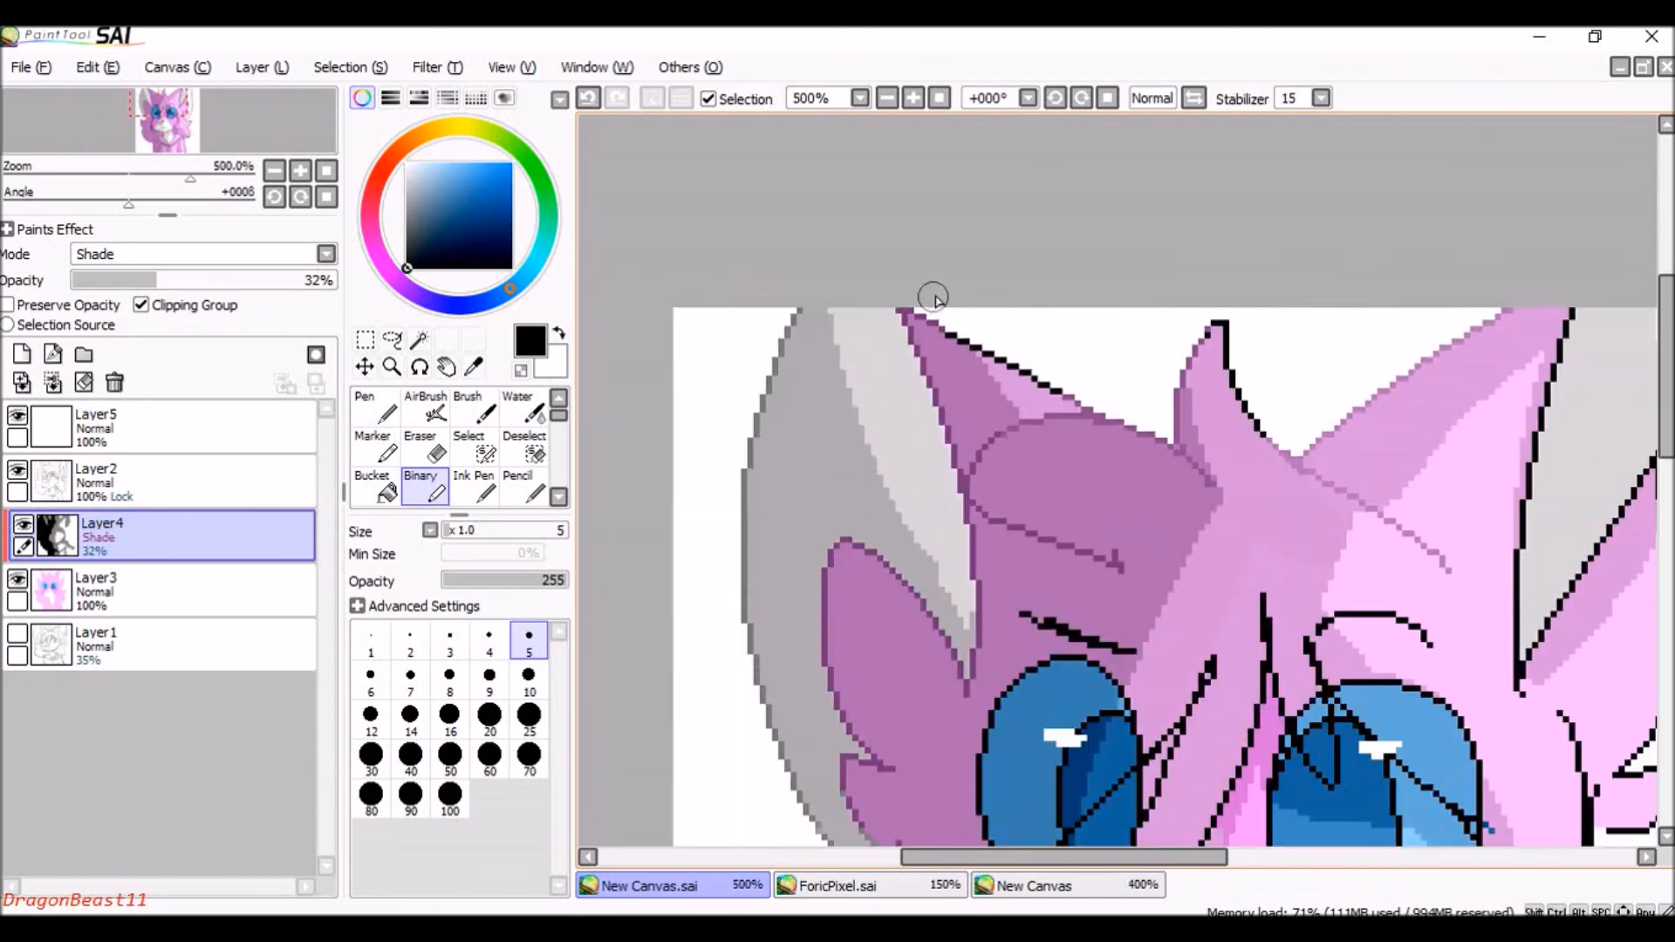
Pick a mid grey, set the Binary brush size to 7 and touch up the shading inside the left ear.
drag(424, 206, 401, 219)
click(410, 676)
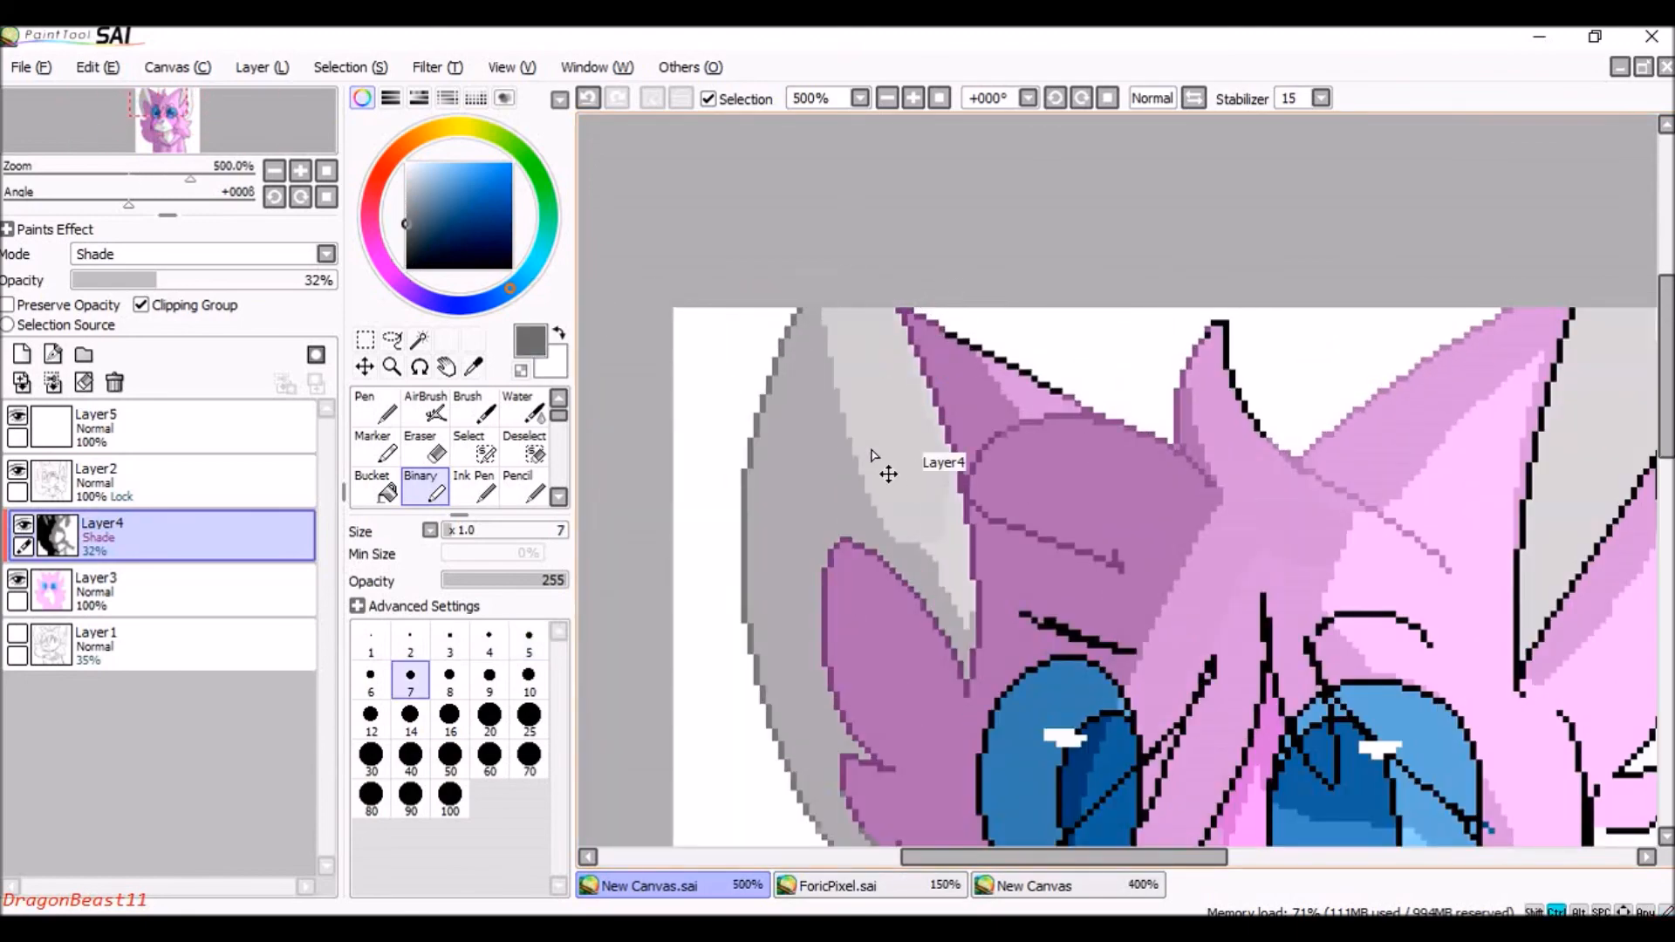
scroll(1060, 279, down, 6)
scroll(1061, 279, up, 2)
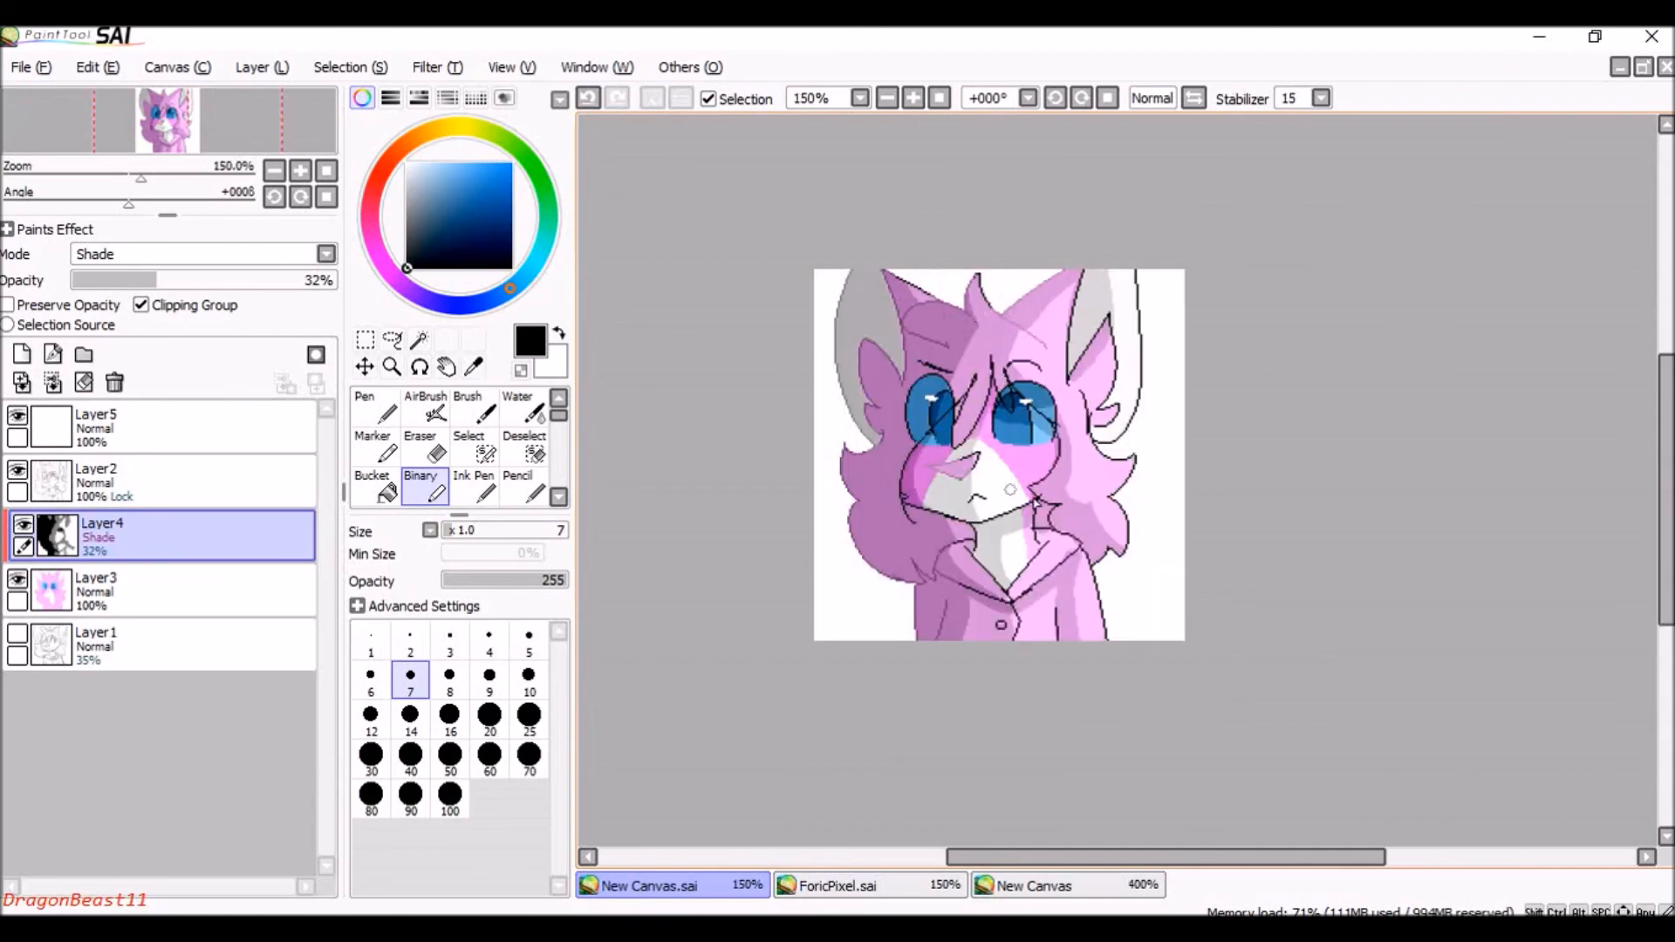